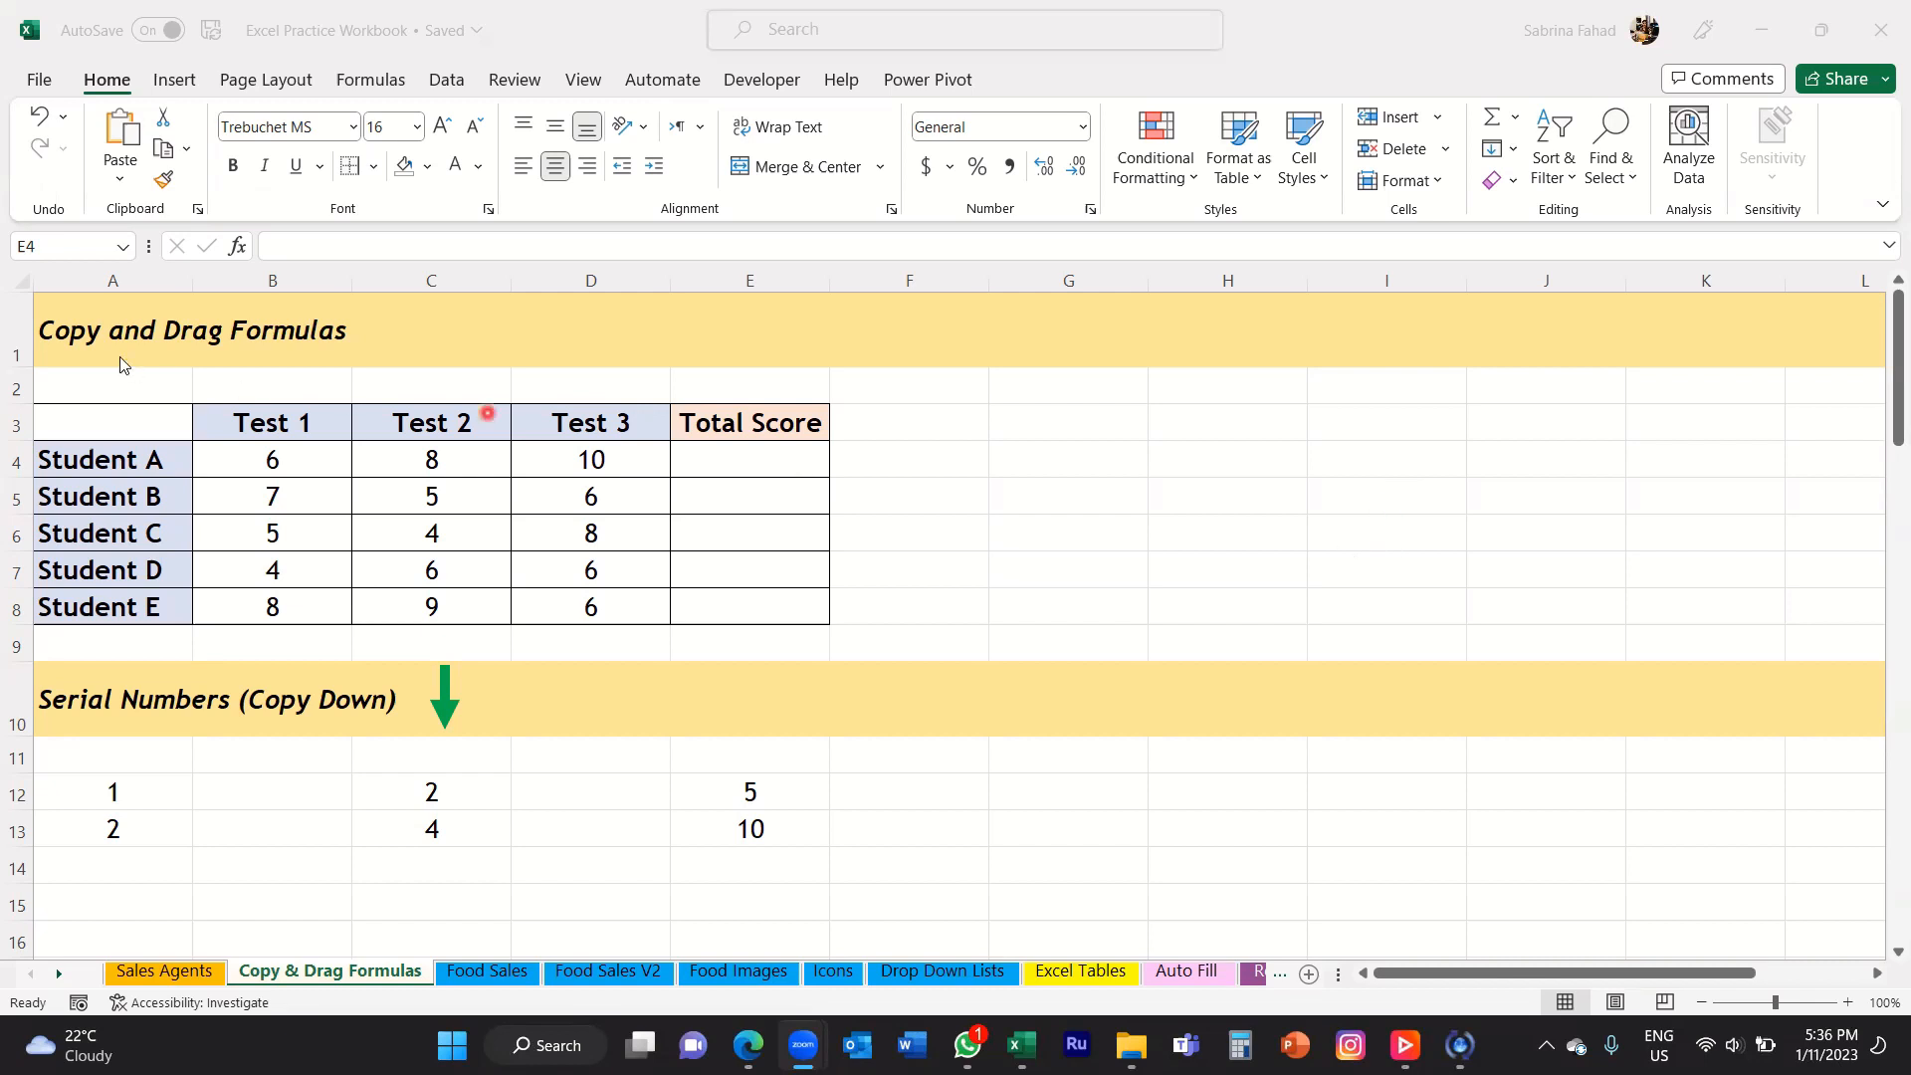
# Enter the formula =SUM(B4:D4) in E4 to total Student A's three test scores.
pyautogui.click(85, 367)
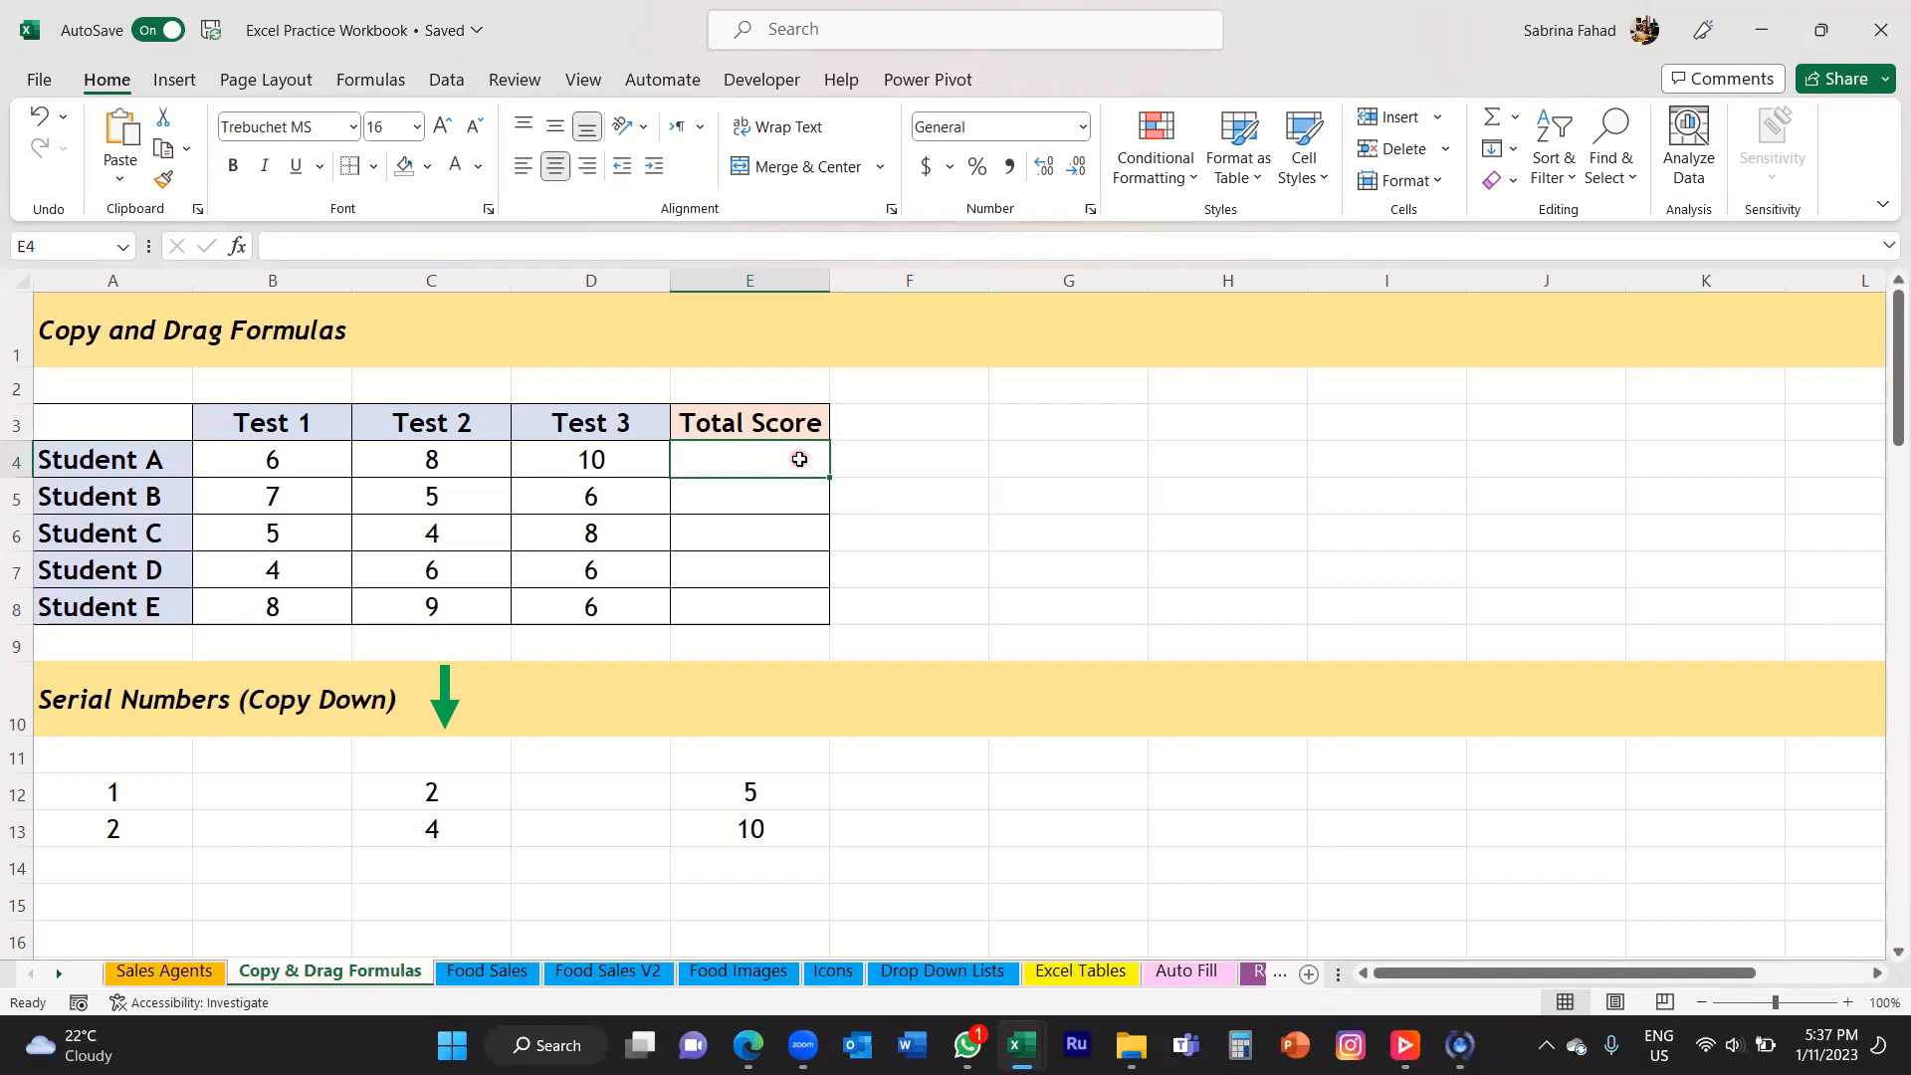
pyautogui.write('=')
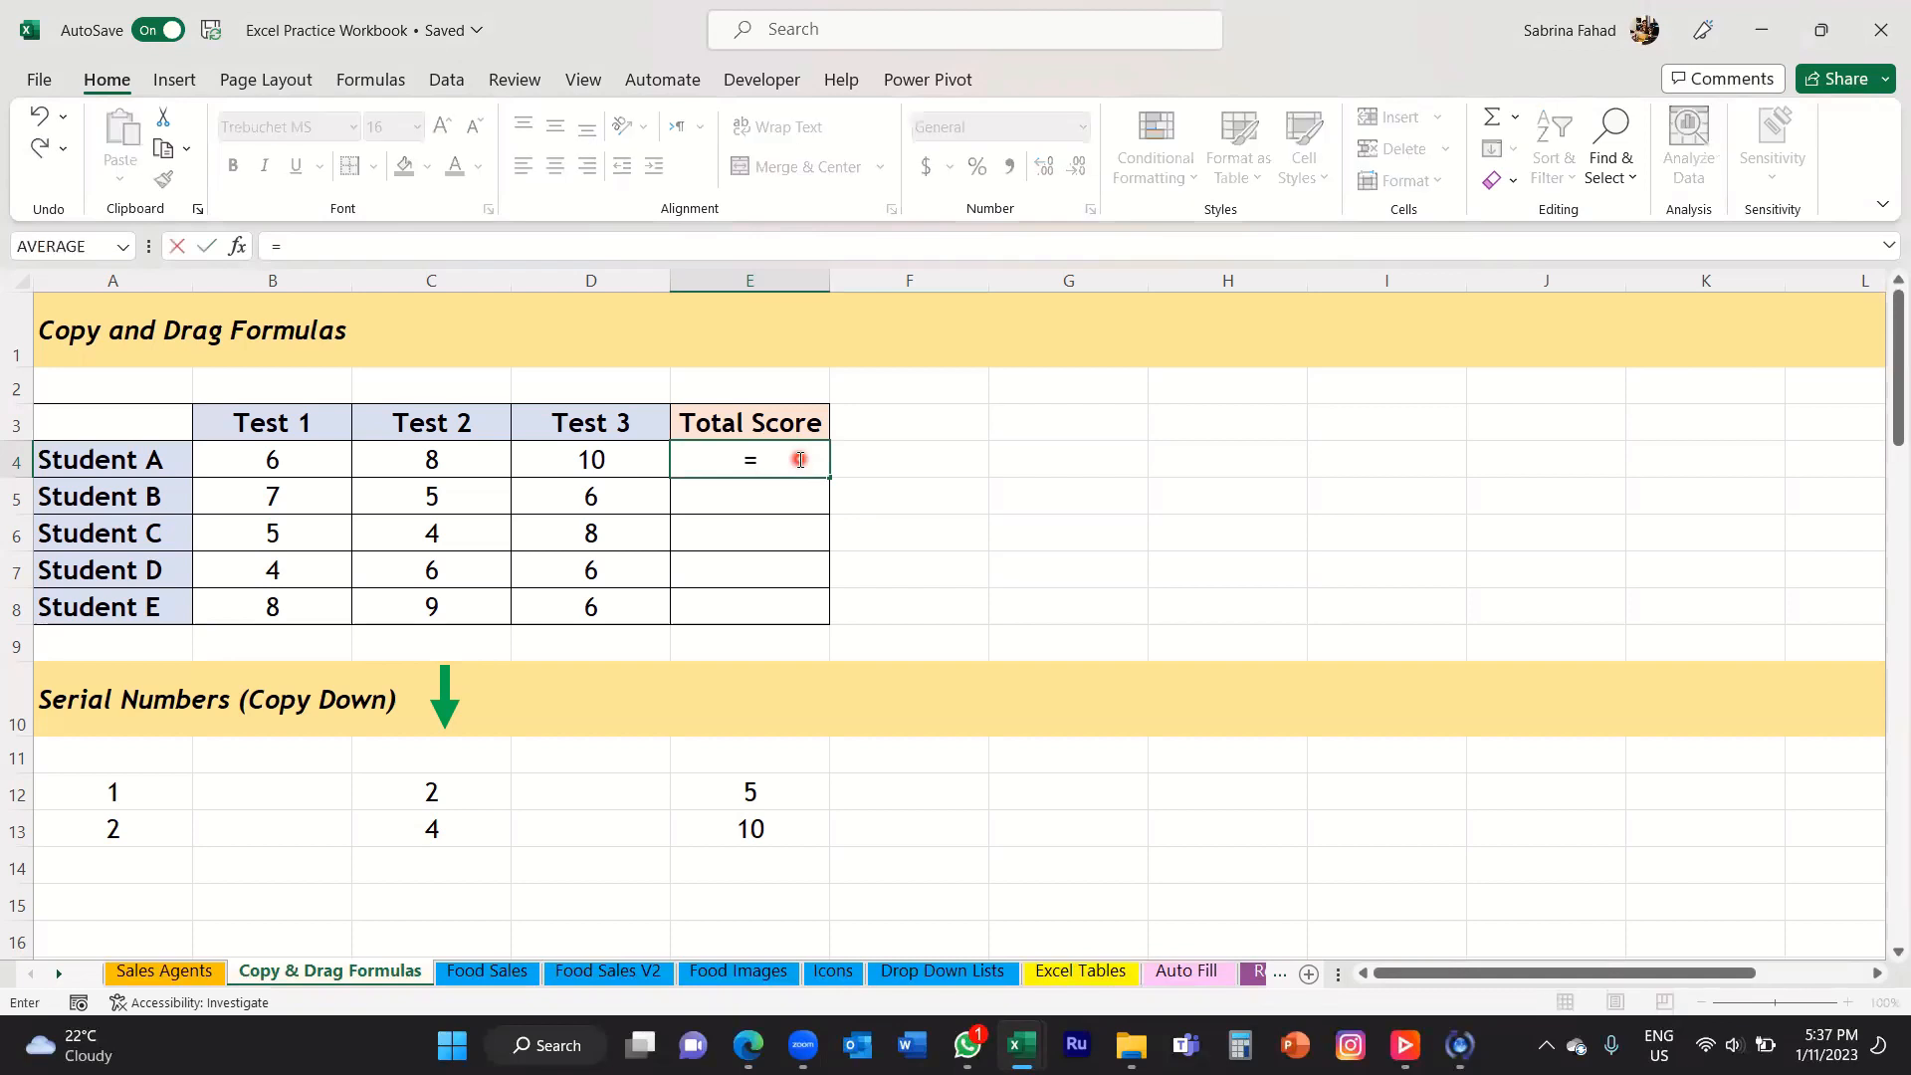
pyautogui.write('sum')
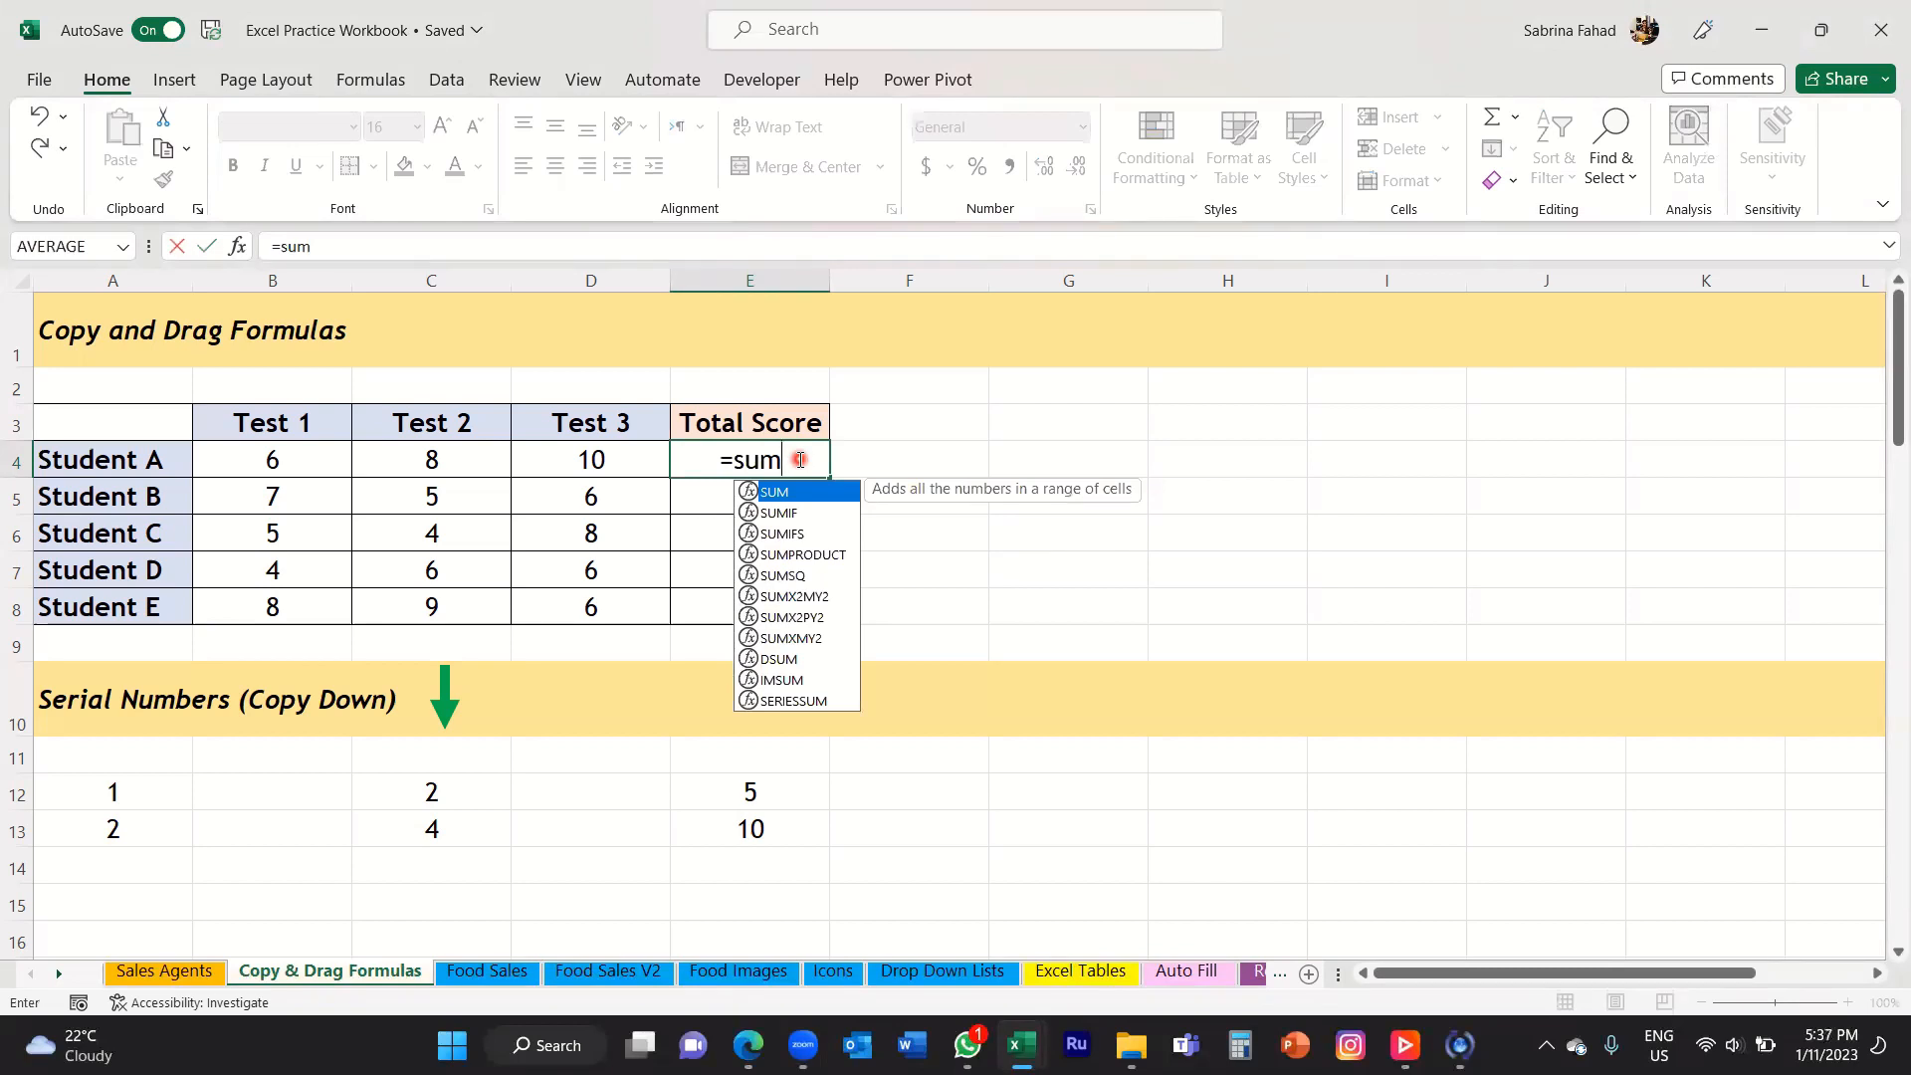
pyautogui.write('(')
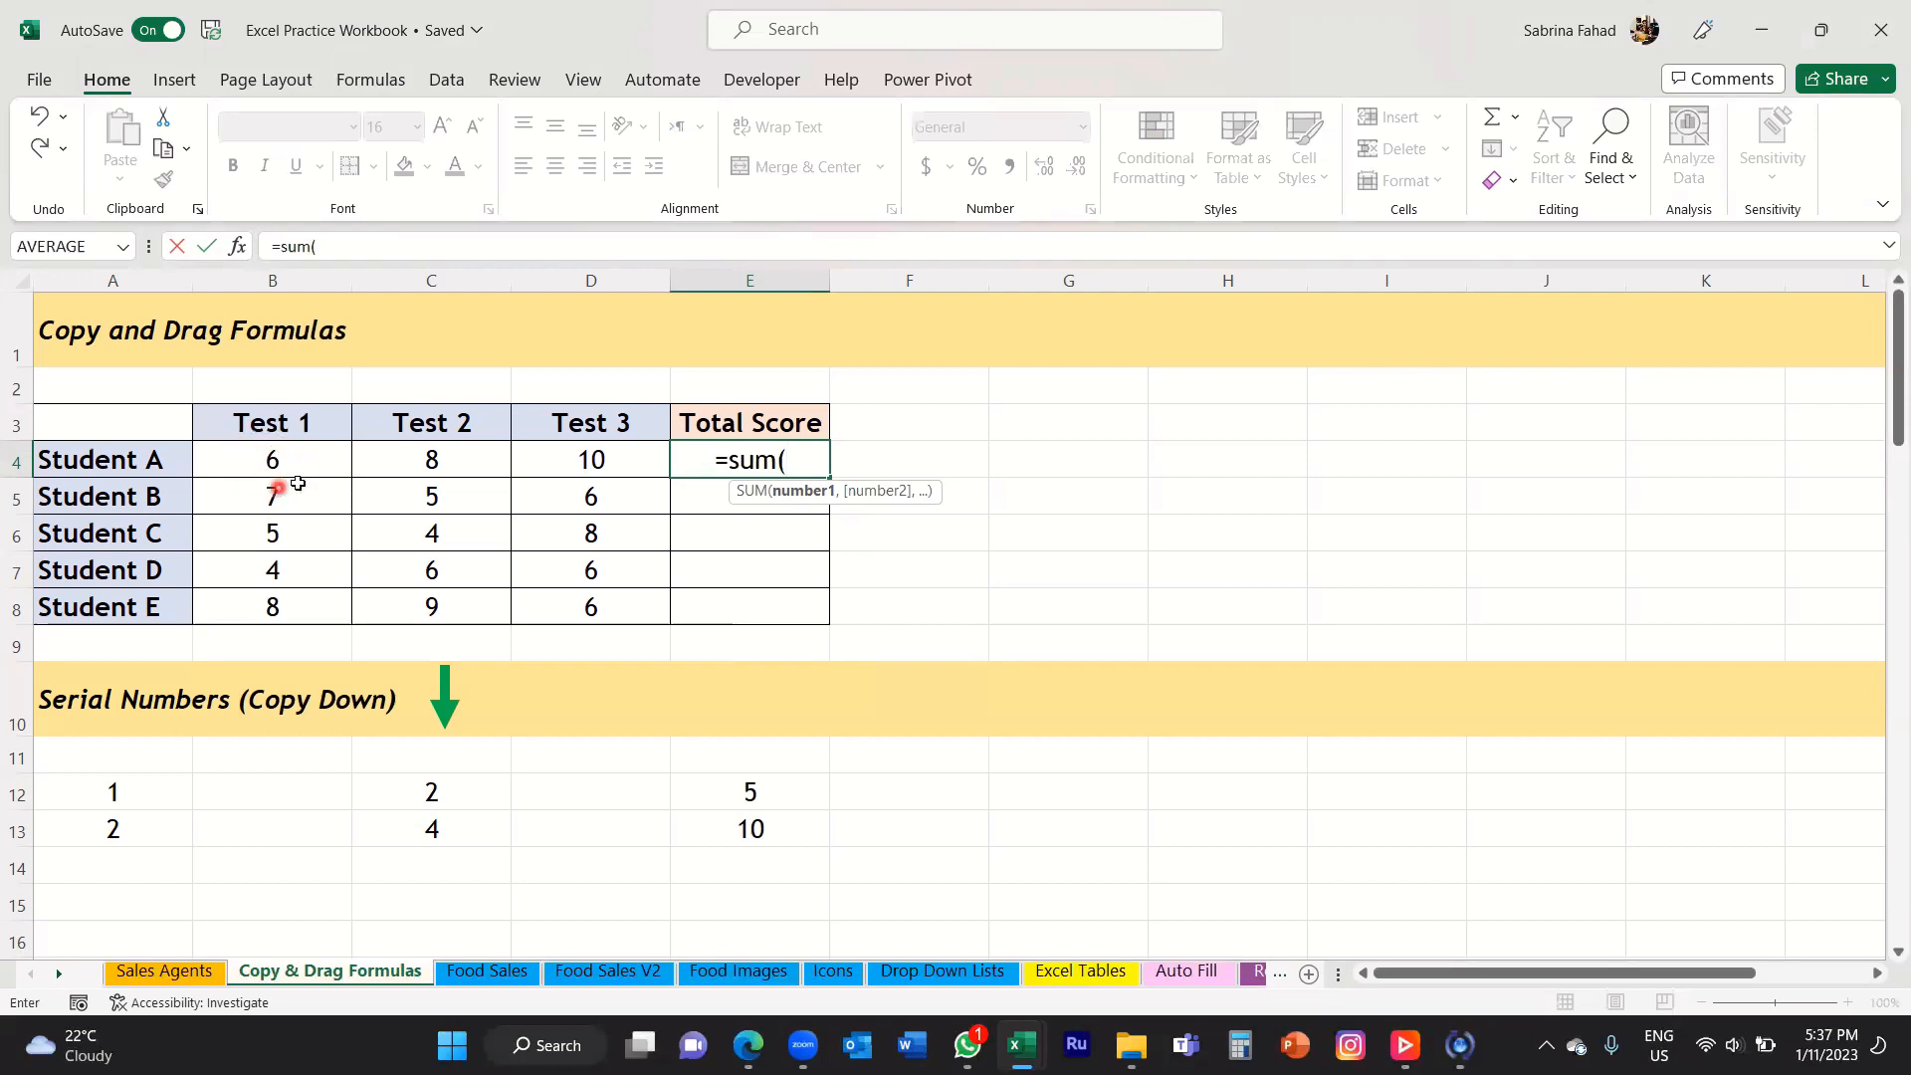
pyautogui.click(321, 461)
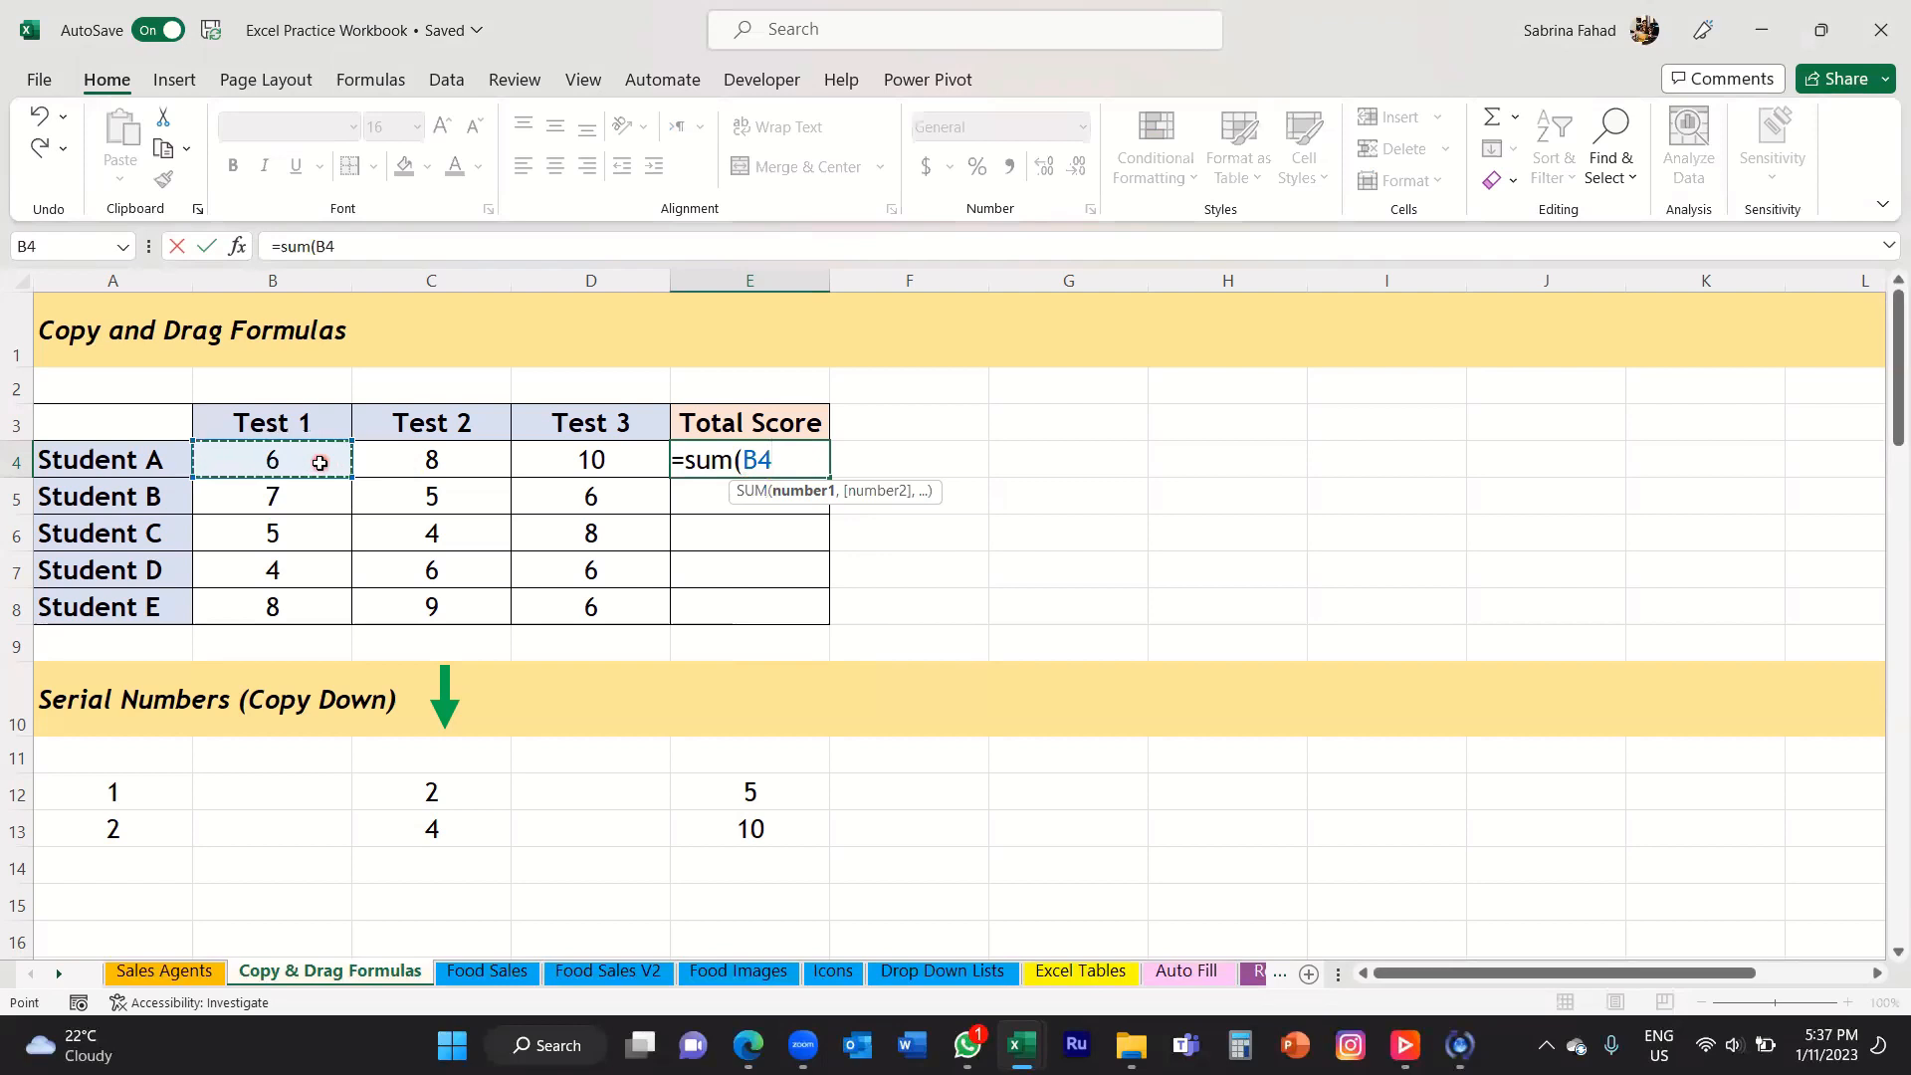
pyautogui.moveTo(339, 463); pyautogui.dragTo(636, 461)
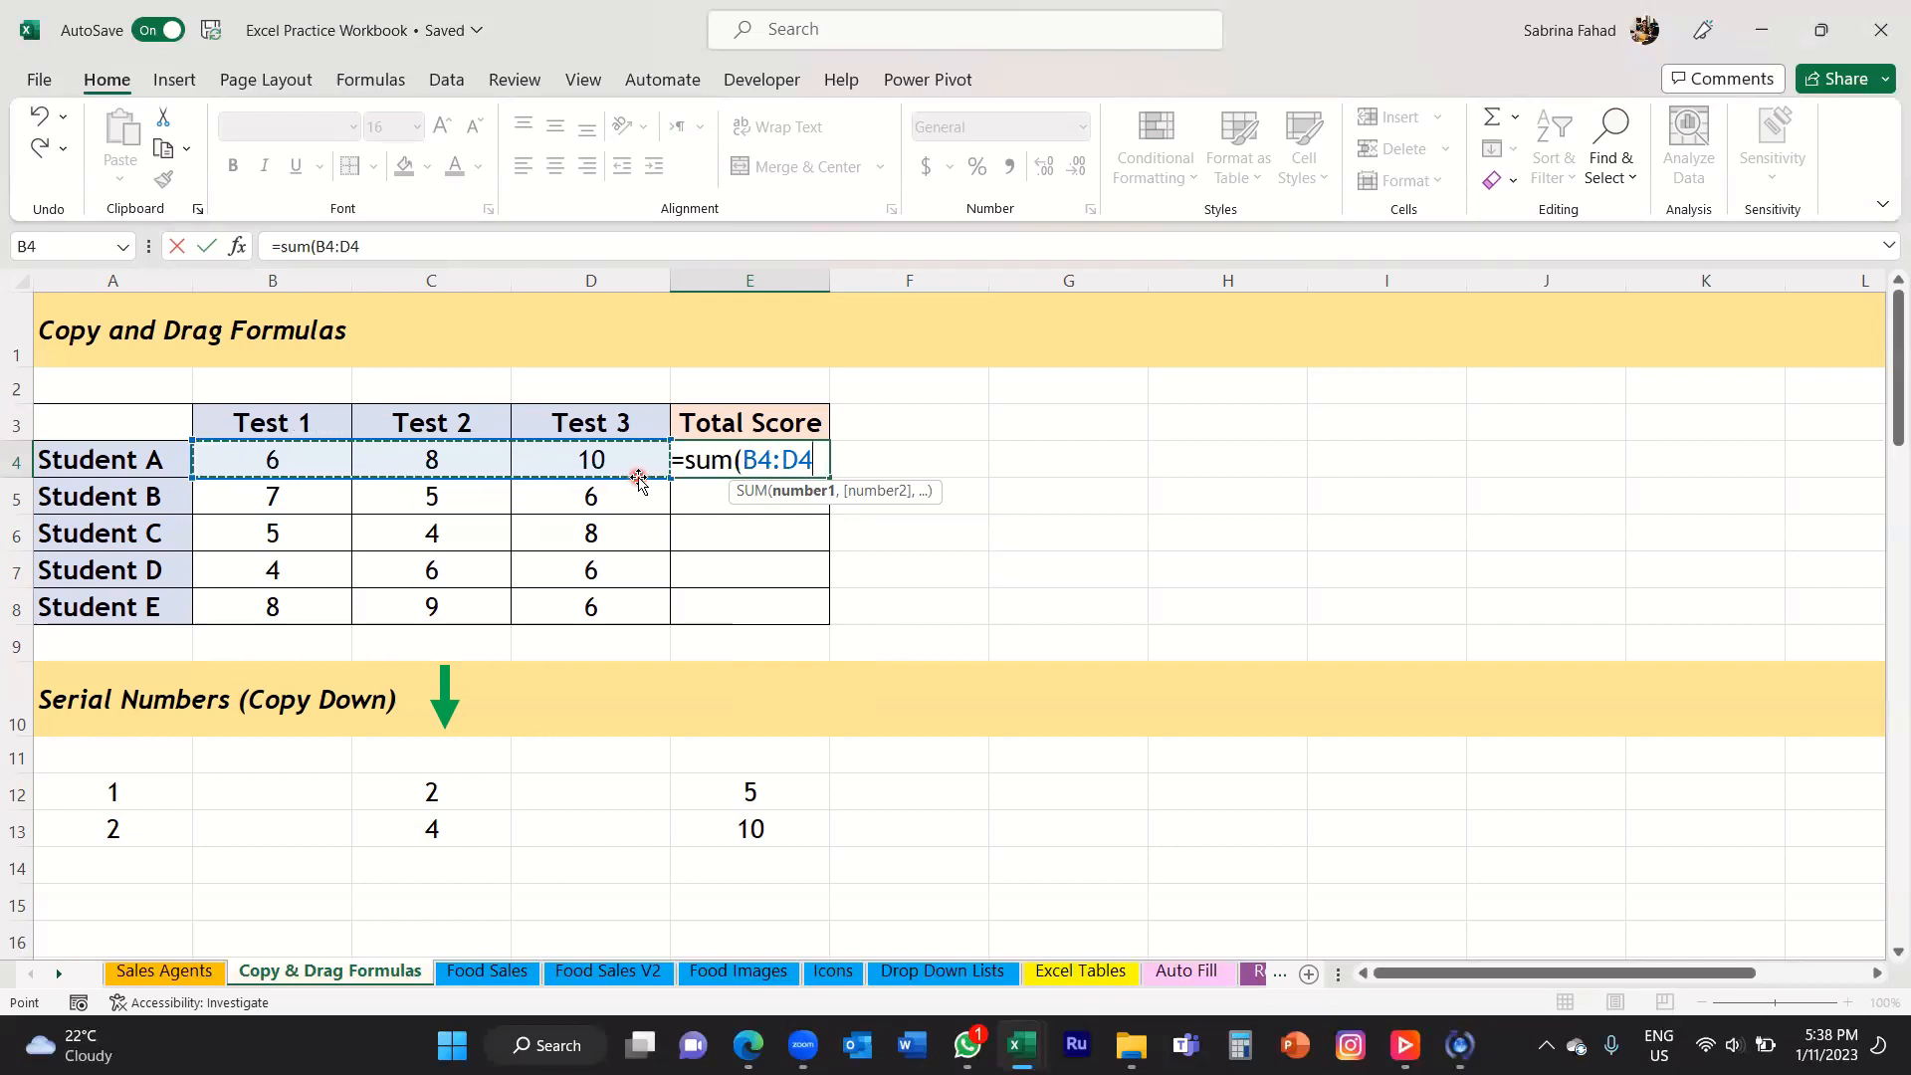
pyautogui.write(')')
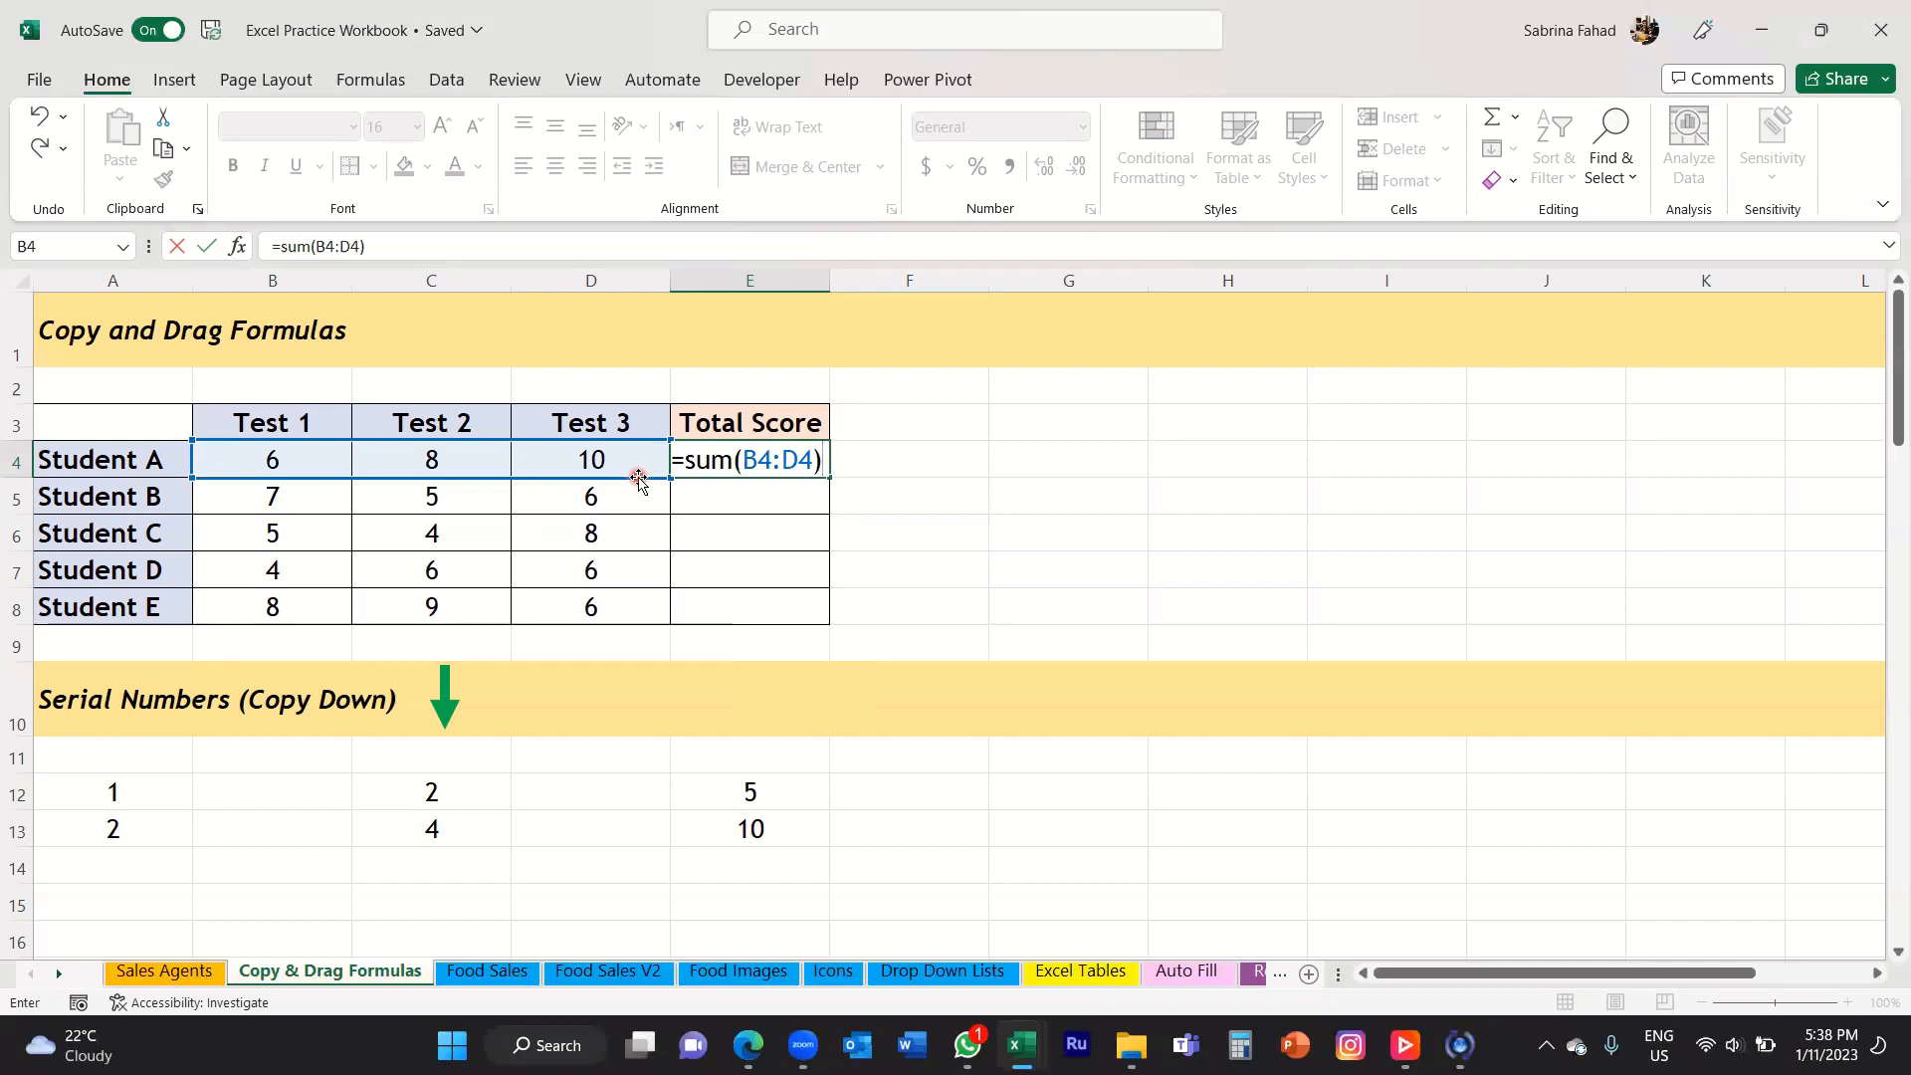
pyautogui.press('Return')
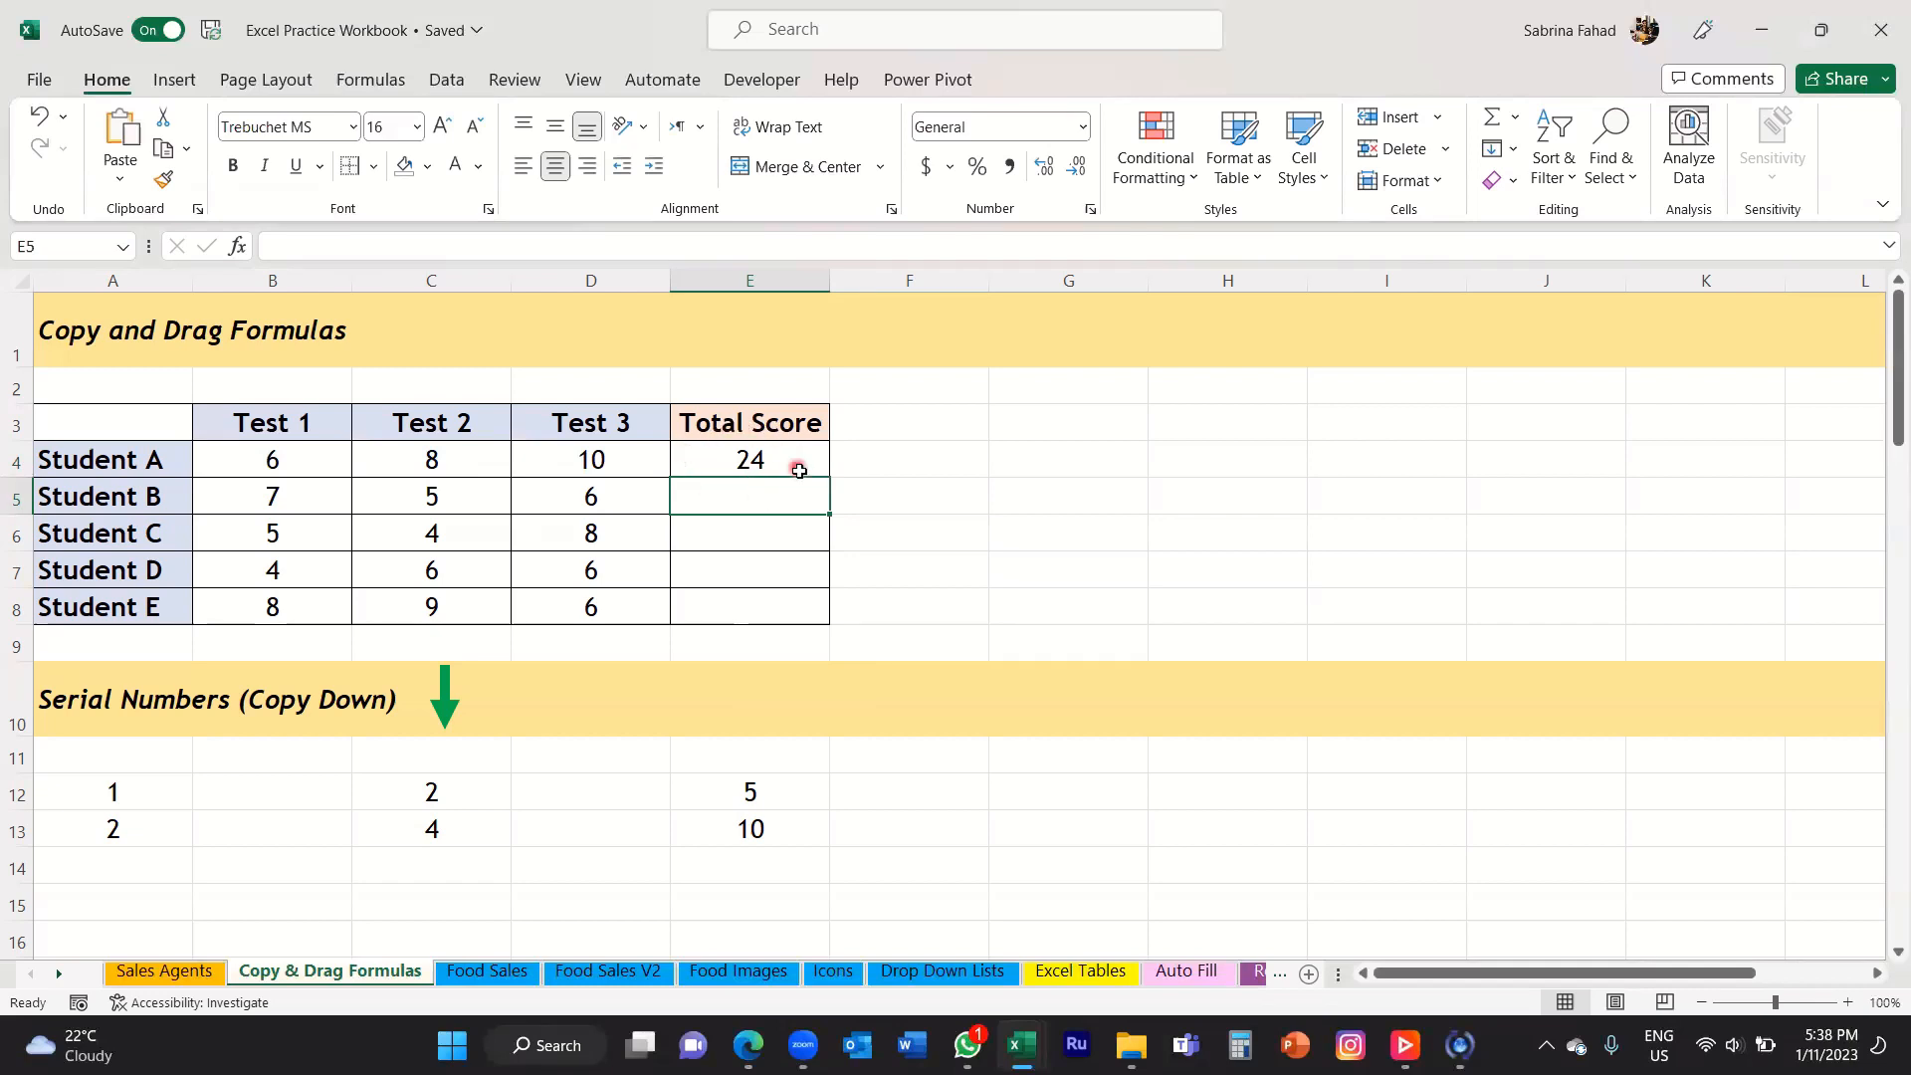
# Fill the Total Score formula from E4 down to E8 and compare the formulas in E4 and E5.
pyautogui.click(807, 456)
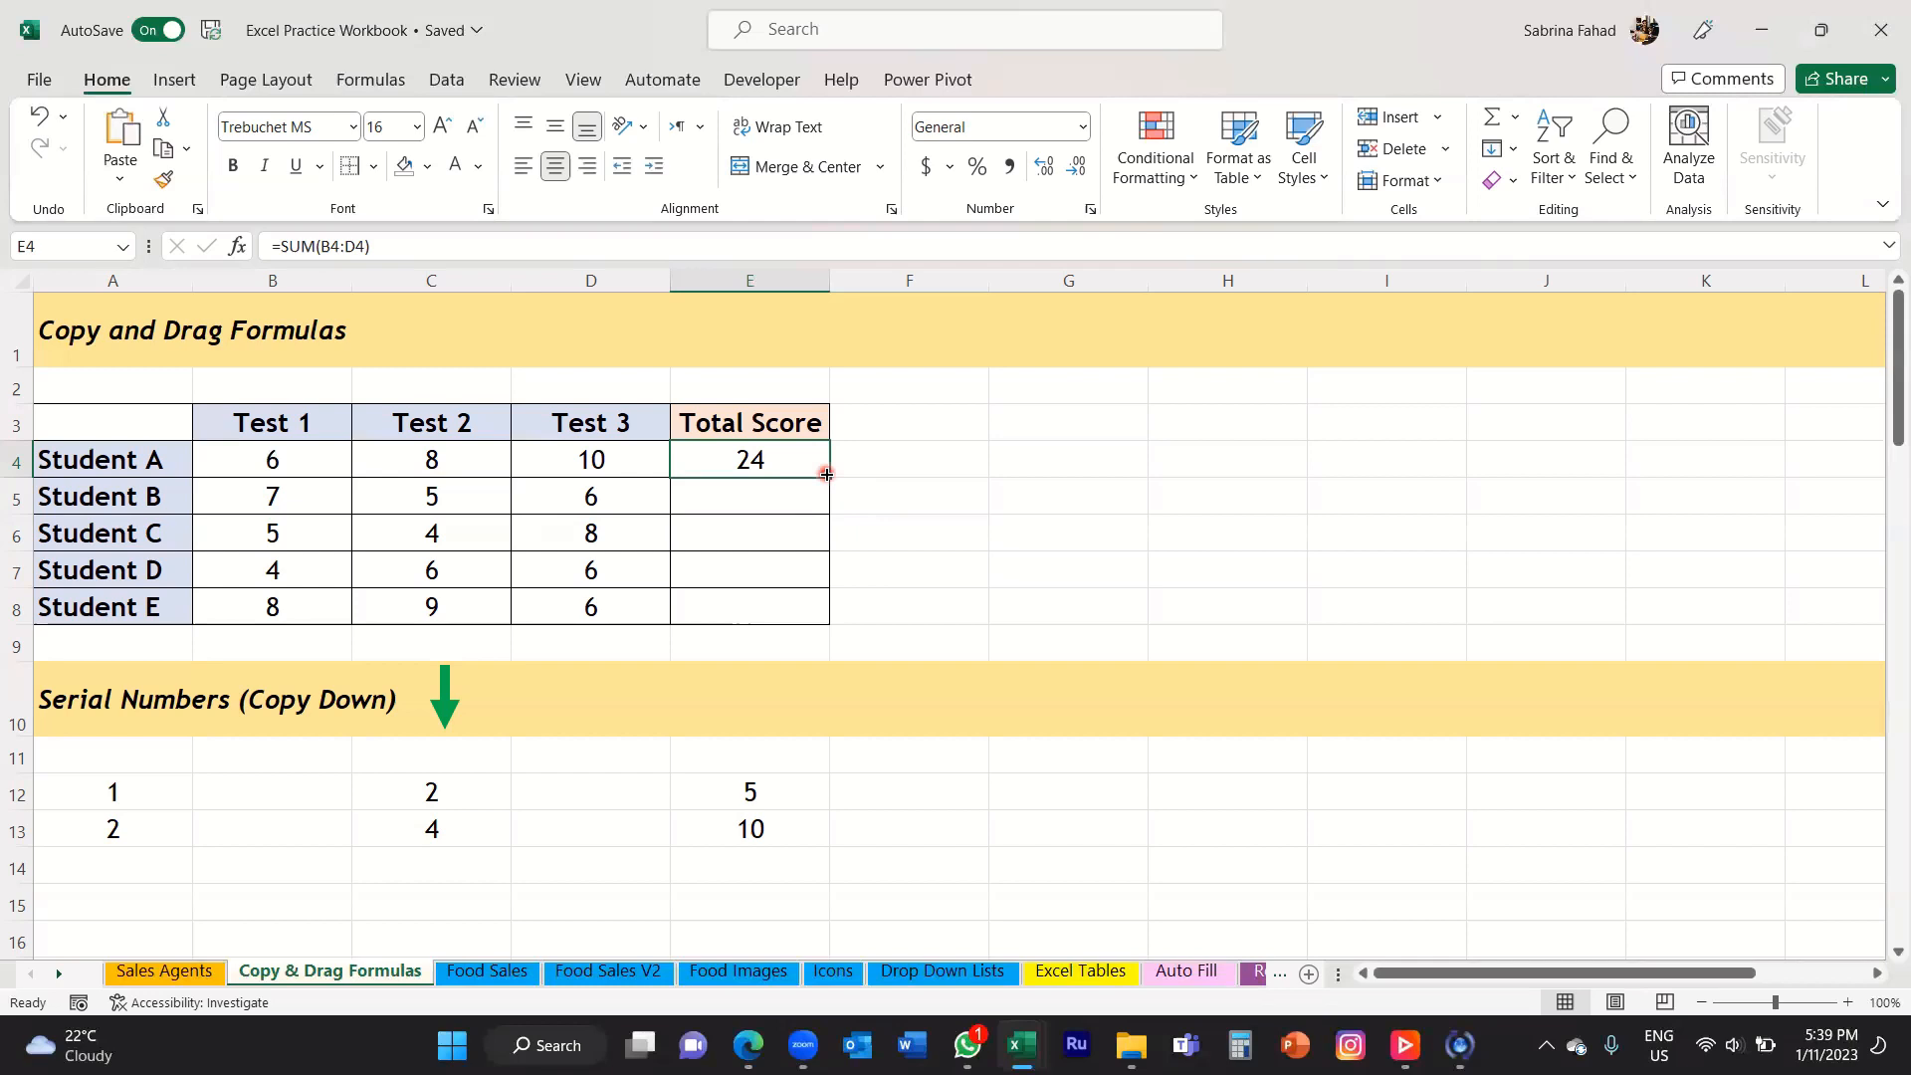
pyautogui.doubleClick(826, 474)
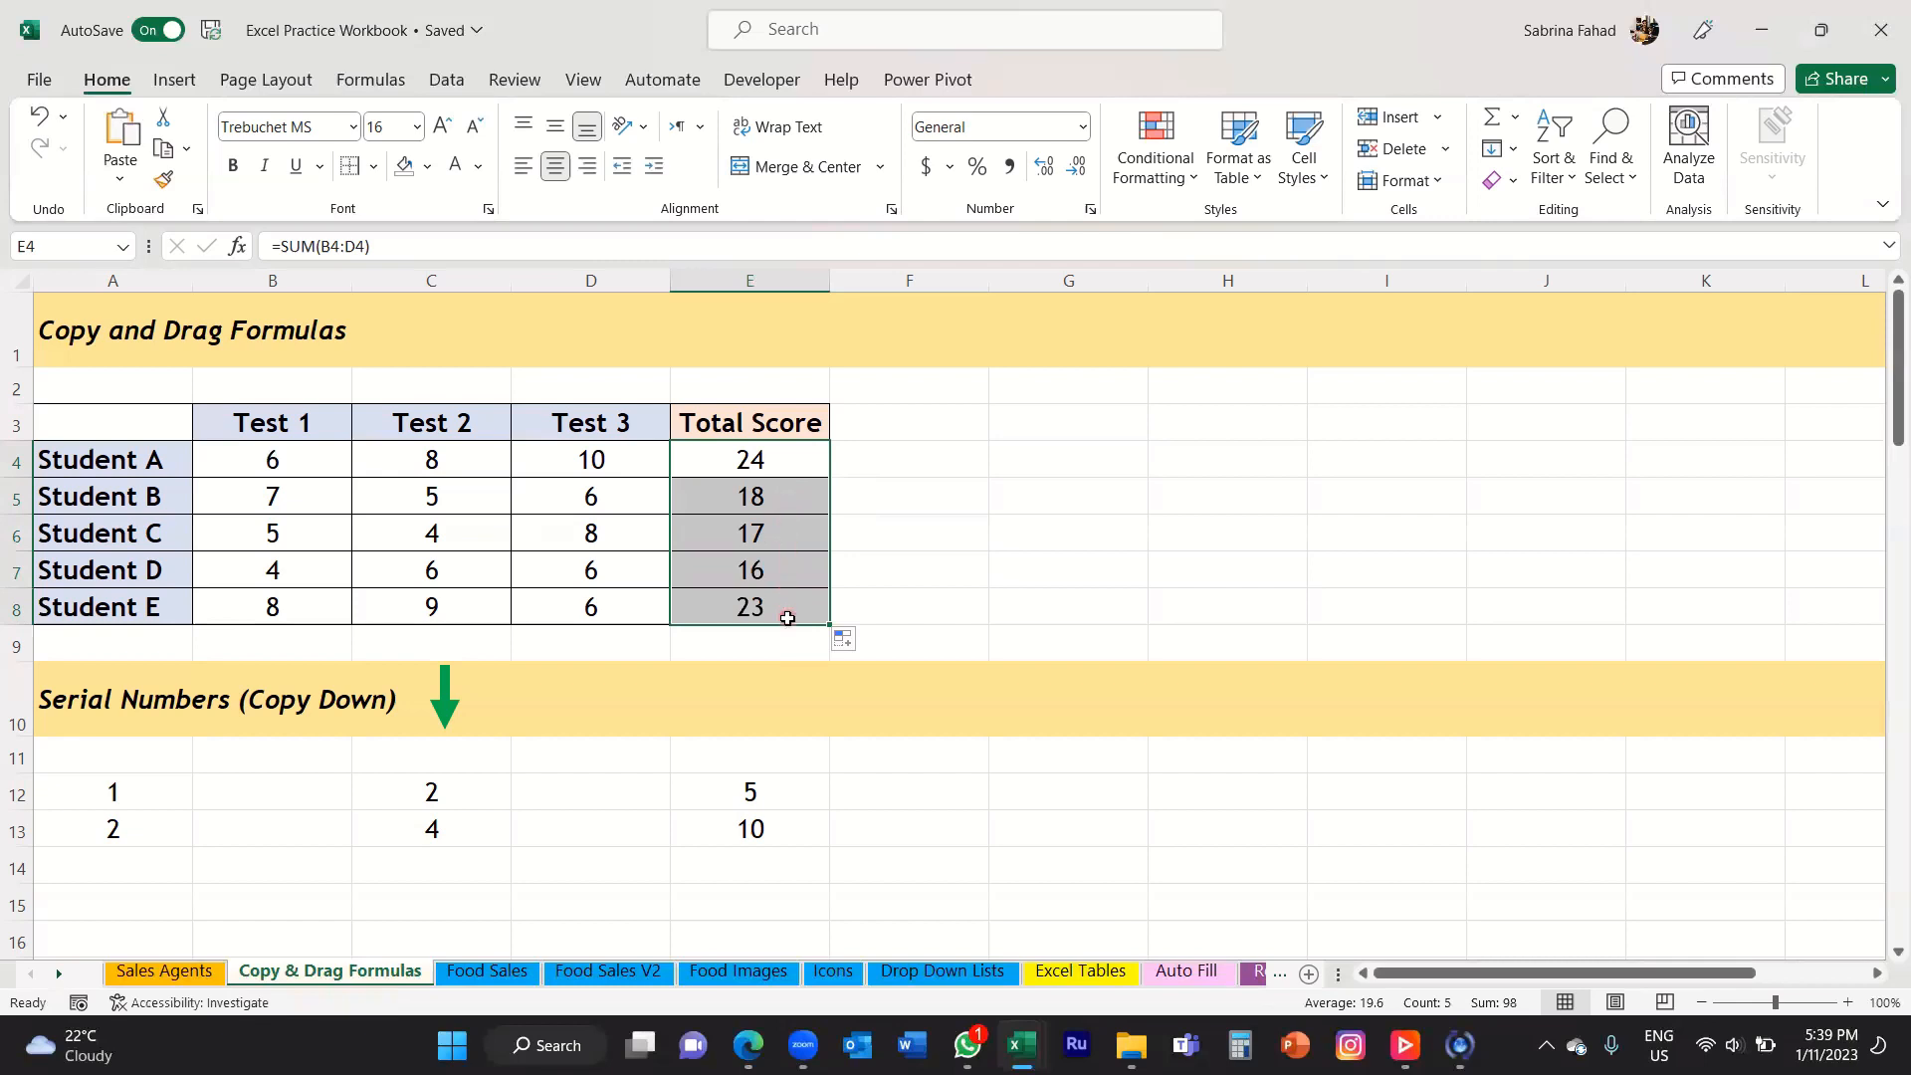
pyautogui.click(782, 497)
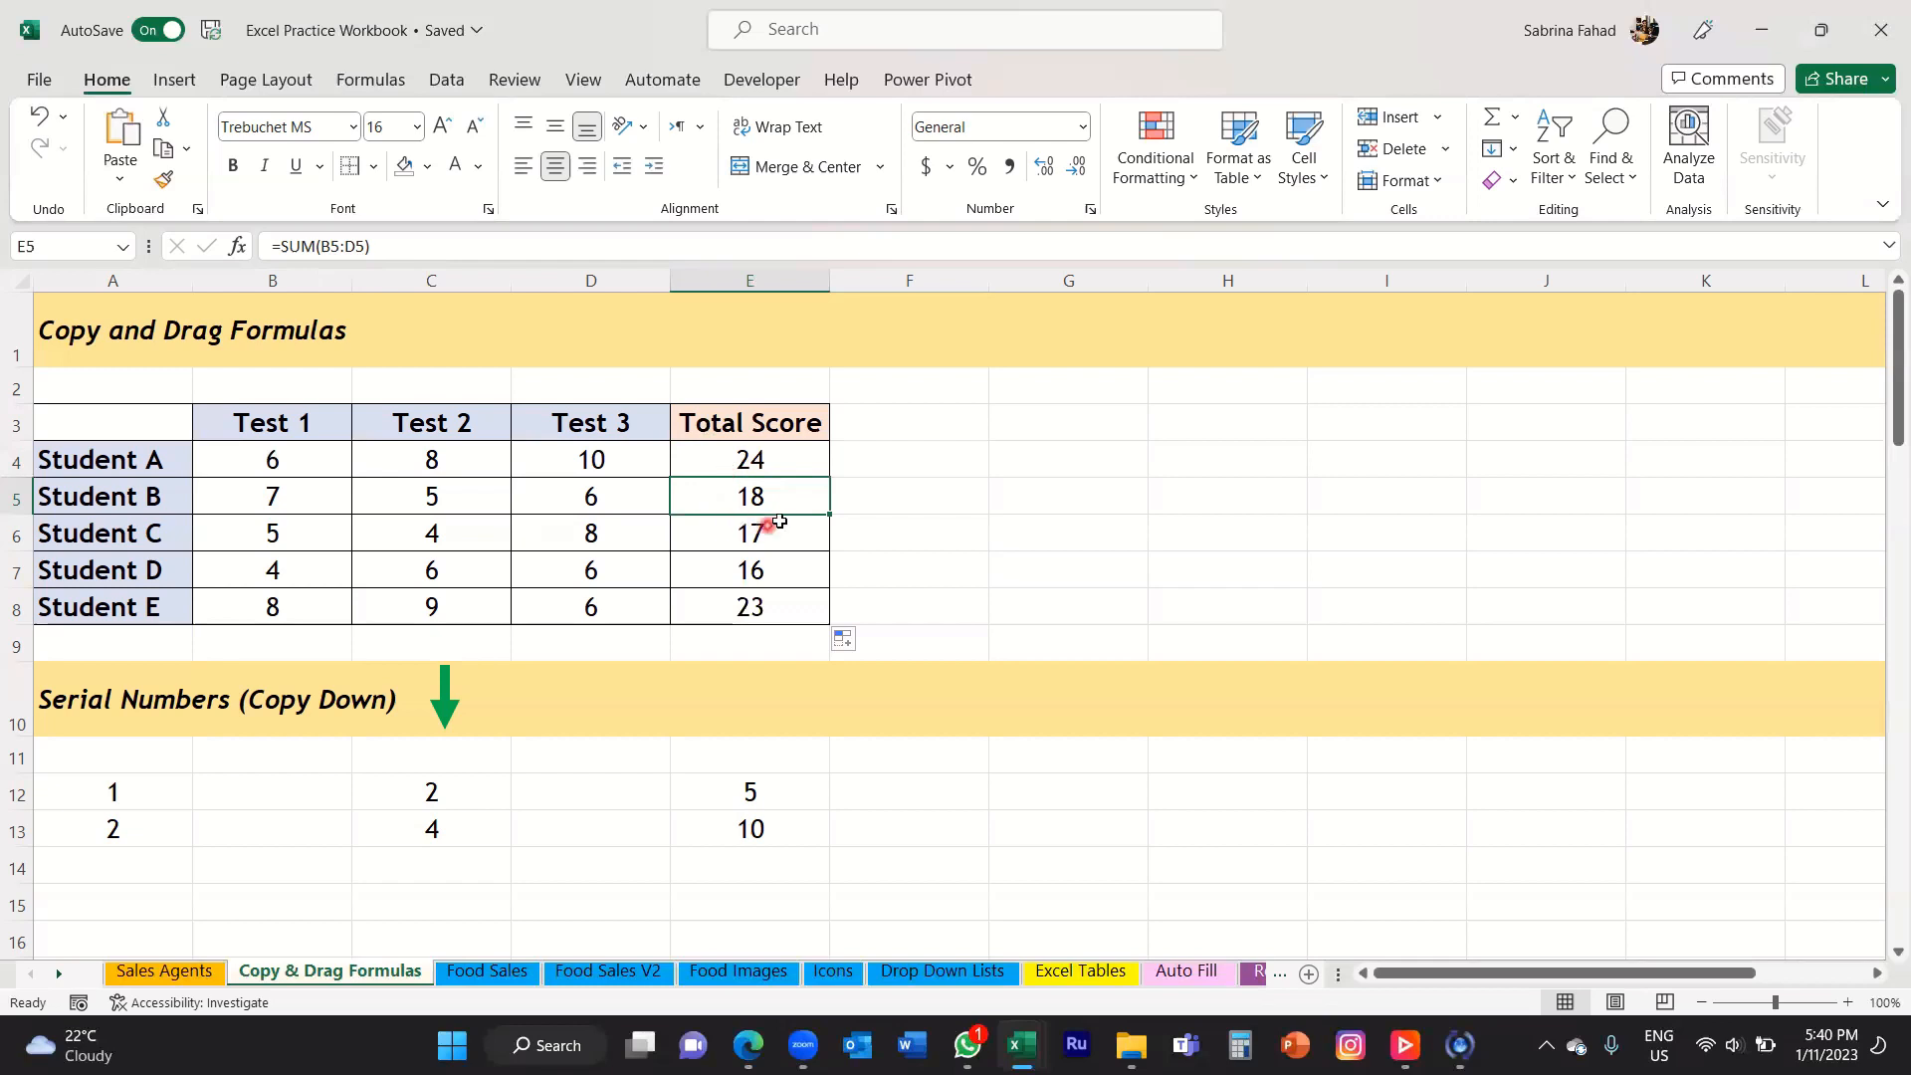
pyautogui.click(791, 459)
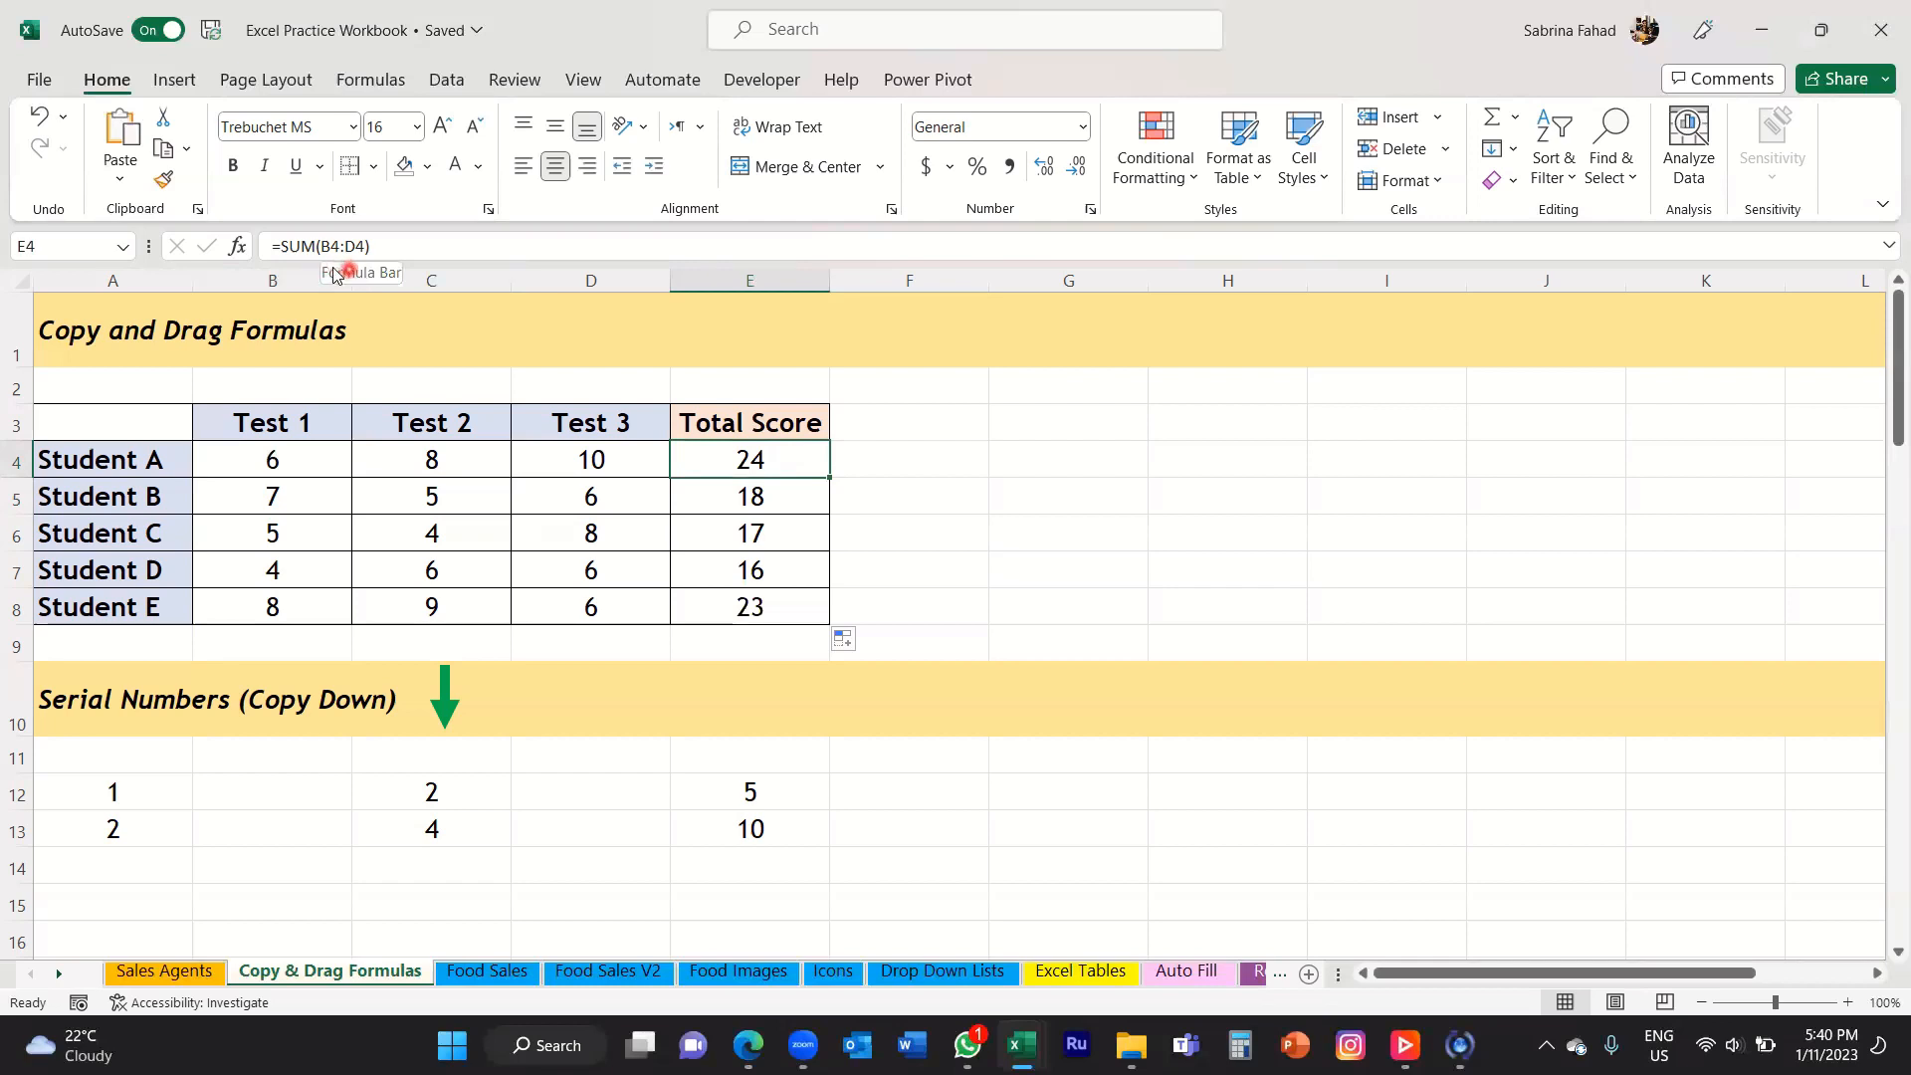
pyautogui.click(792, 503)
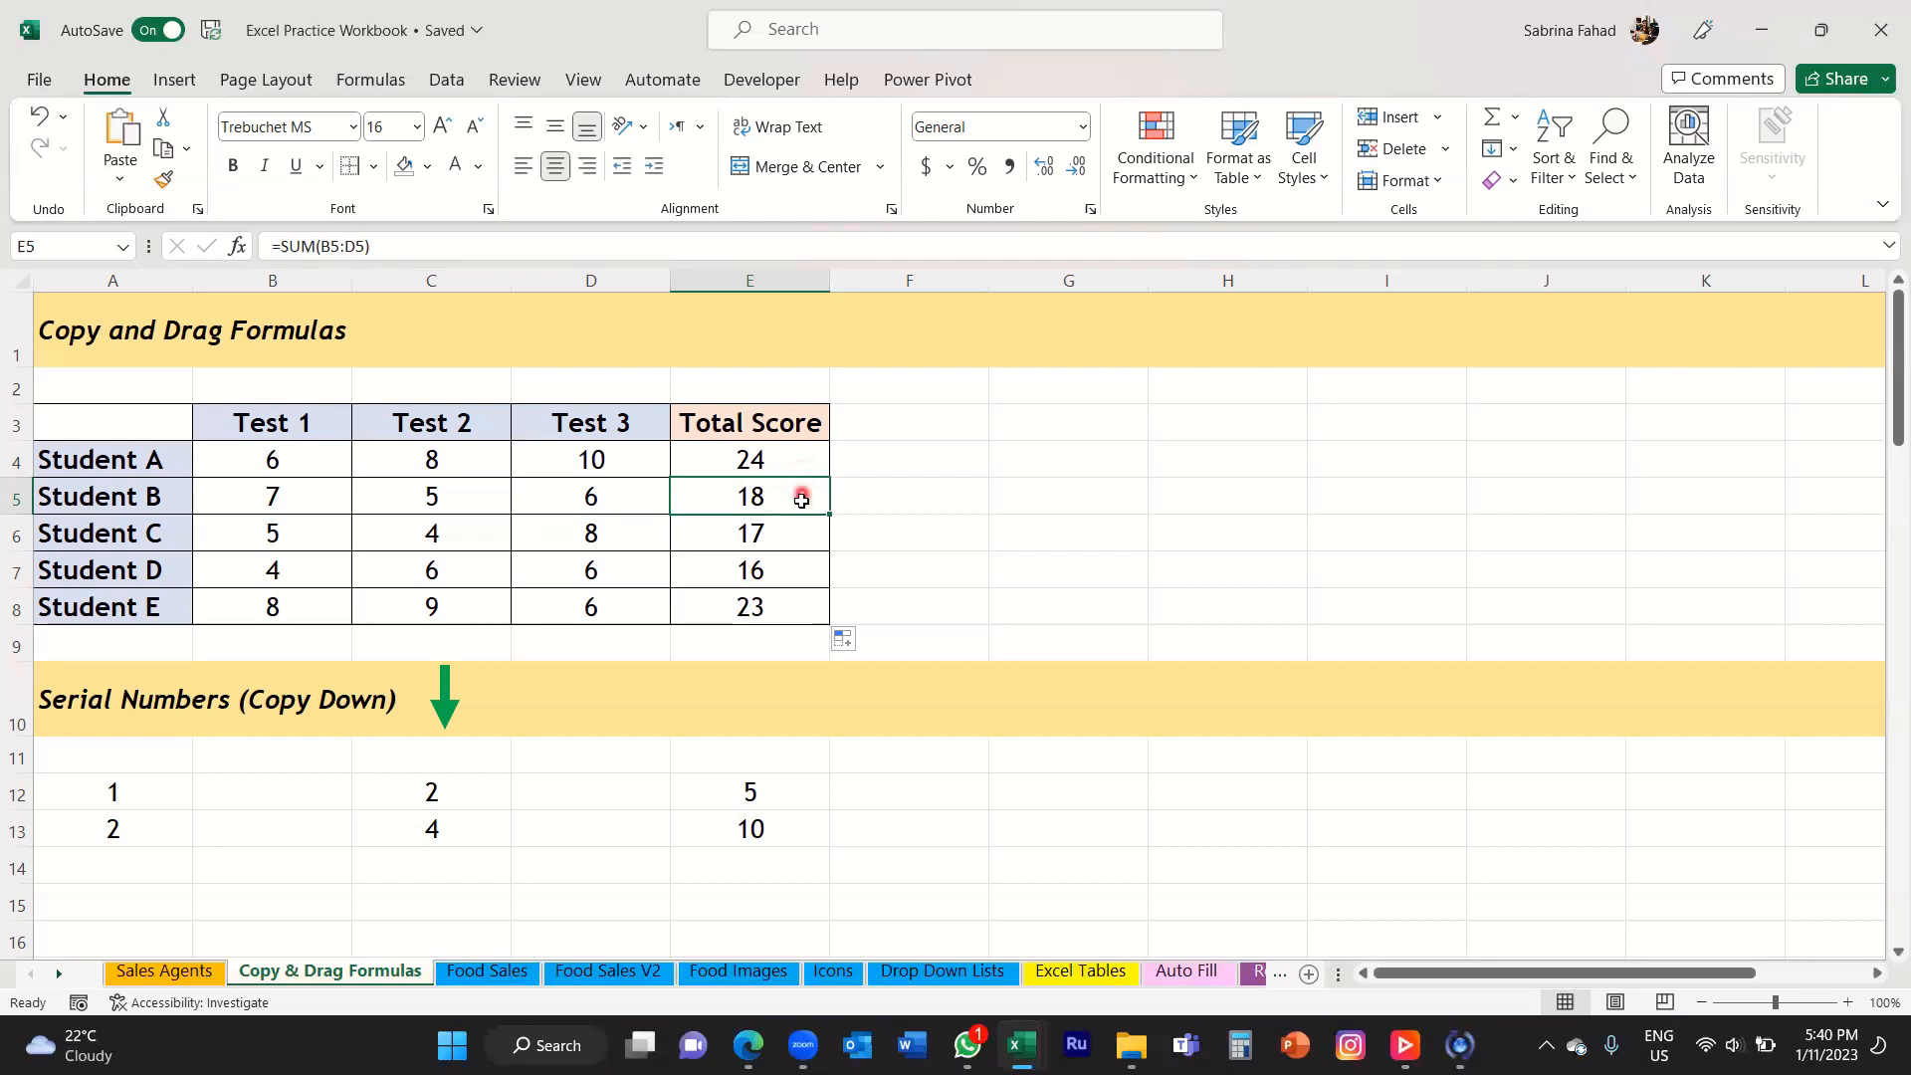
# Clear the totals in E5:E8 and fill the formula from E4 down to E8 again.
pyautogui.moveTo(797, 514); pyautogui.dragTo(804, 610)
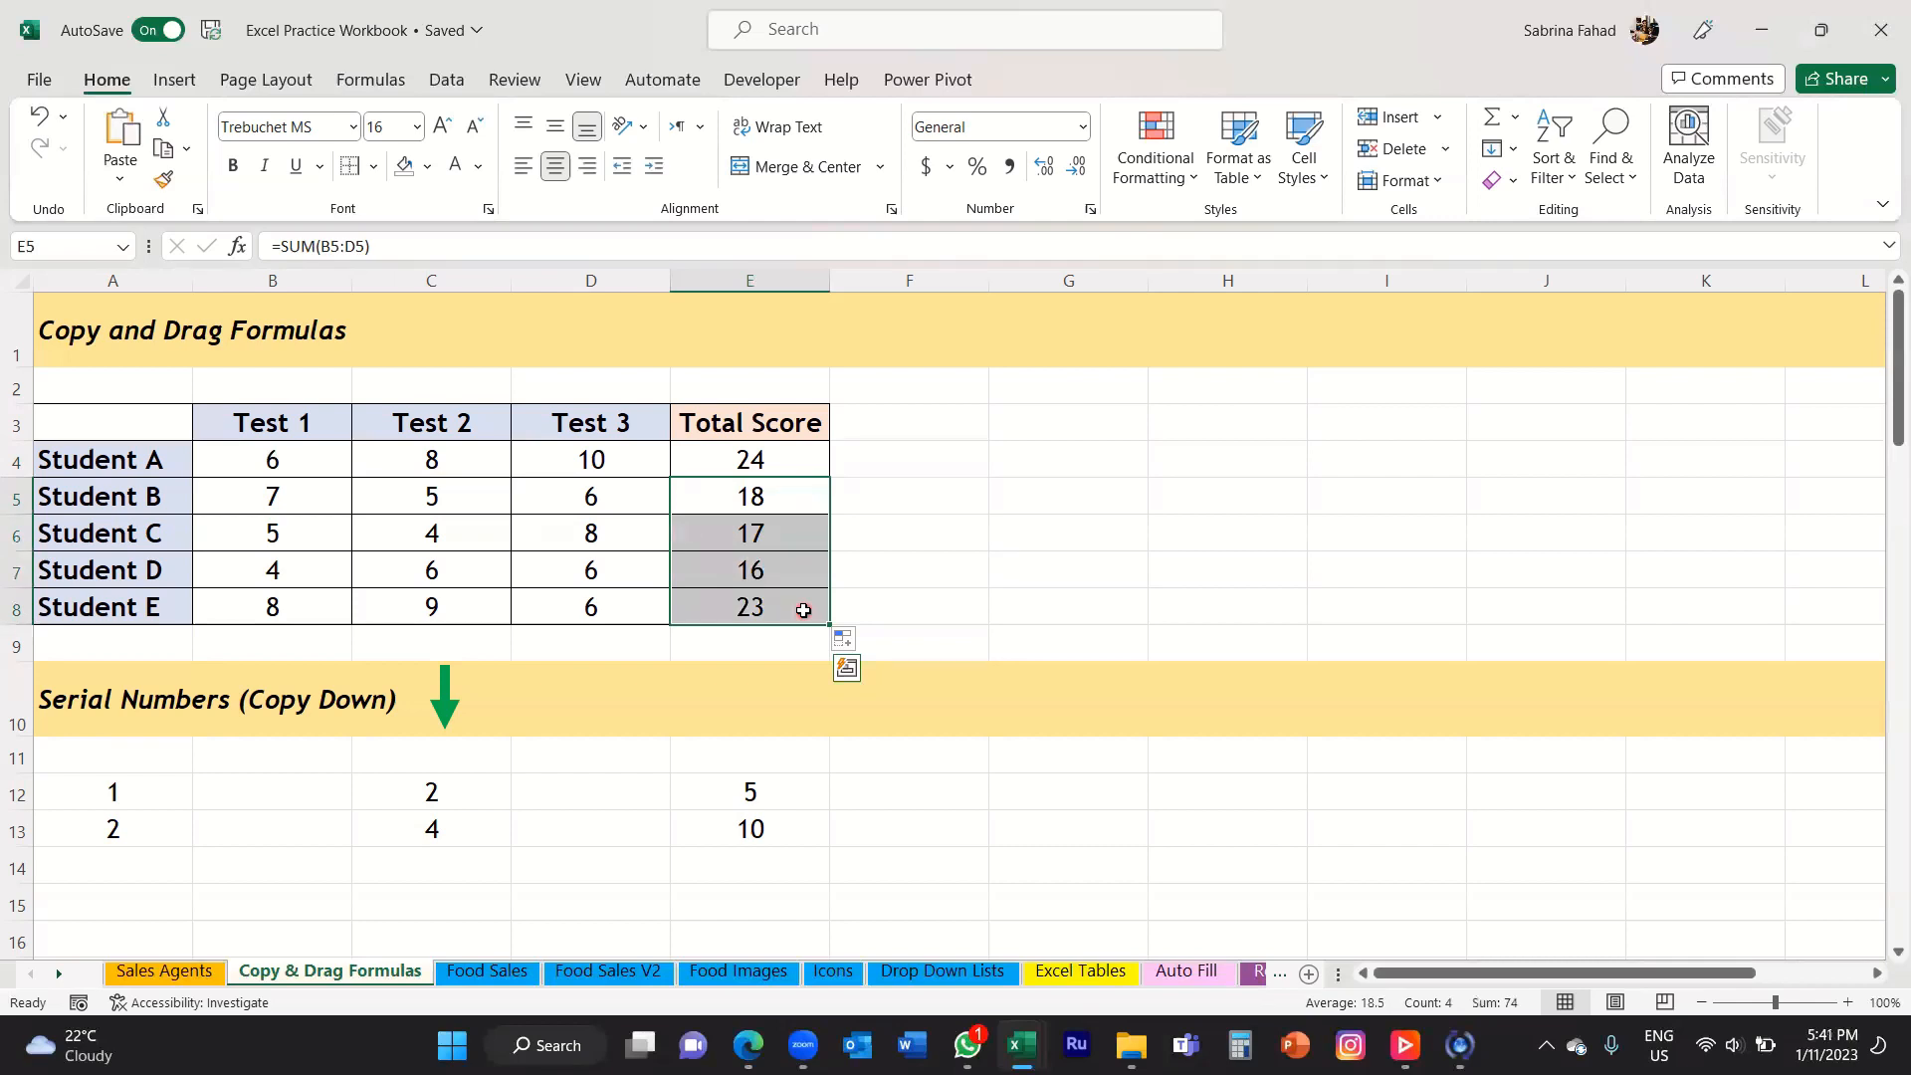
pyautogui.press('Delete')
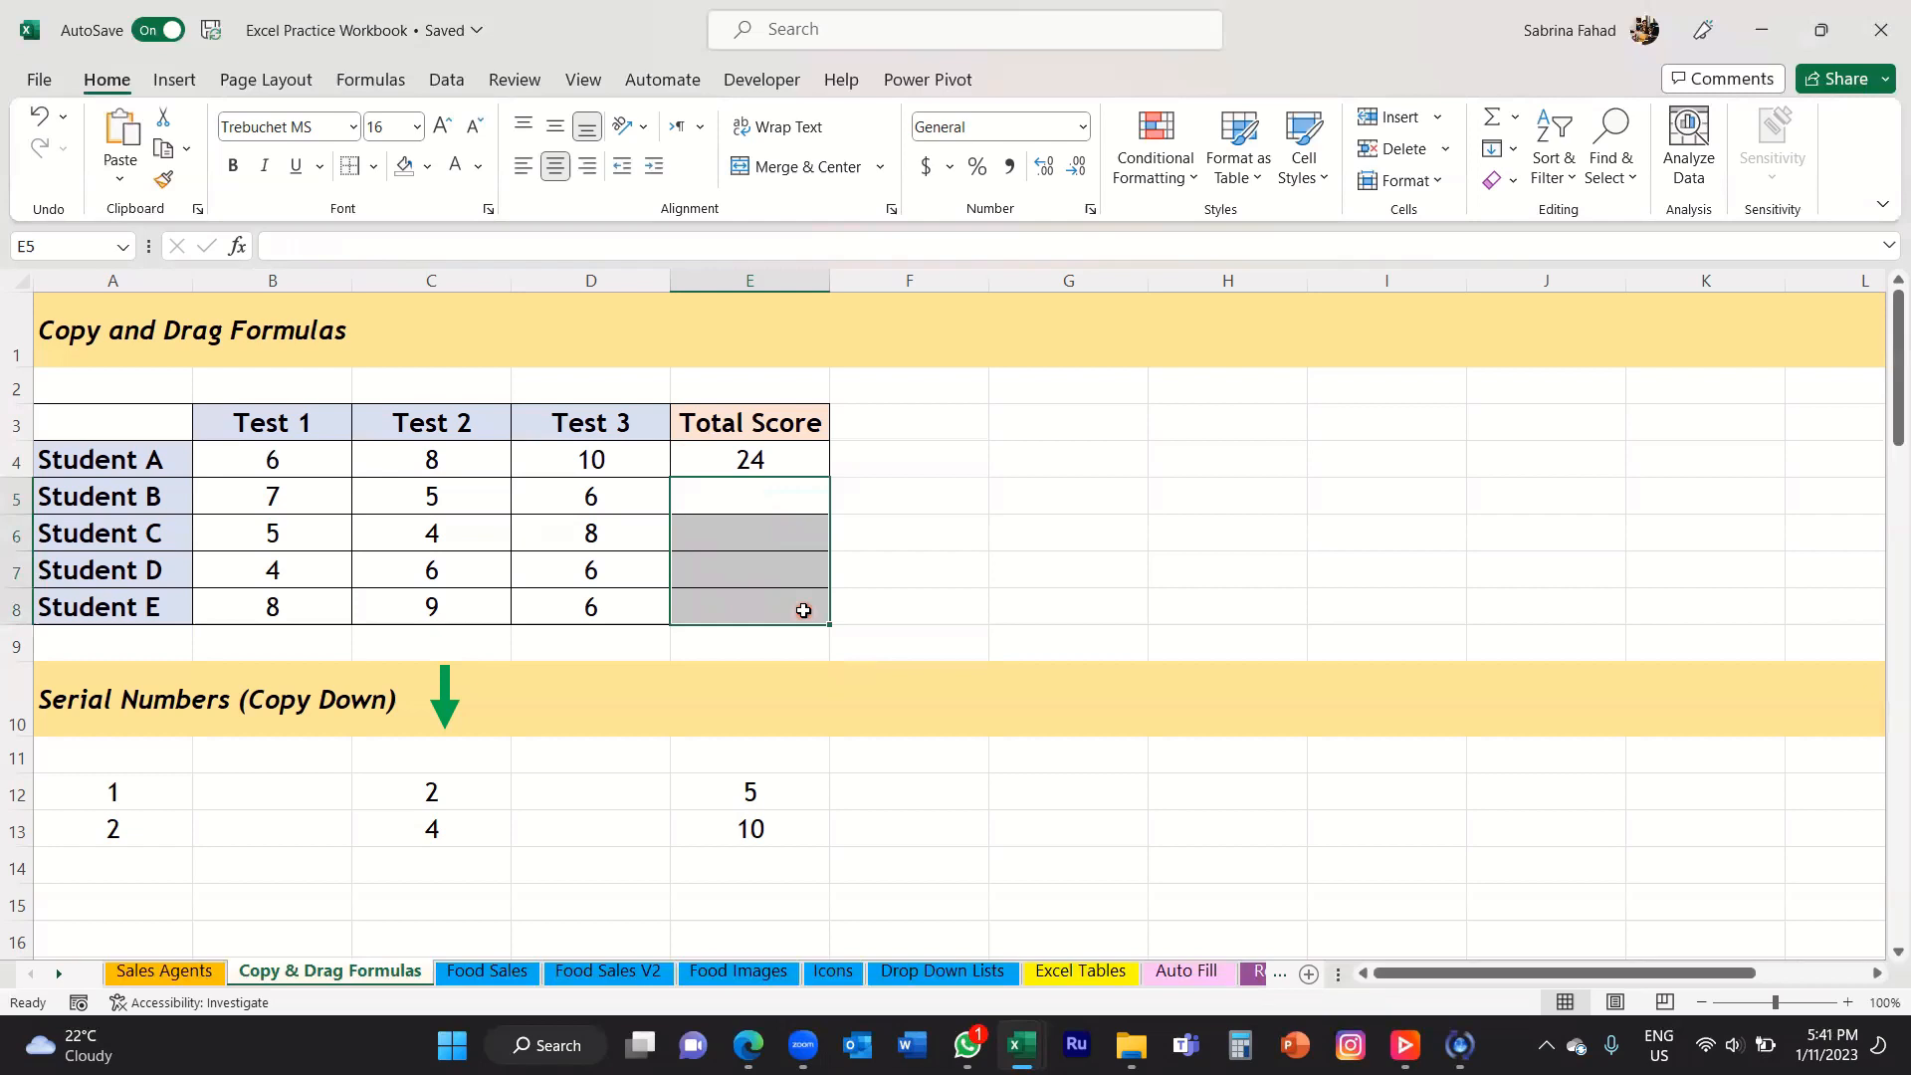
pyautogui.click(797, 463)
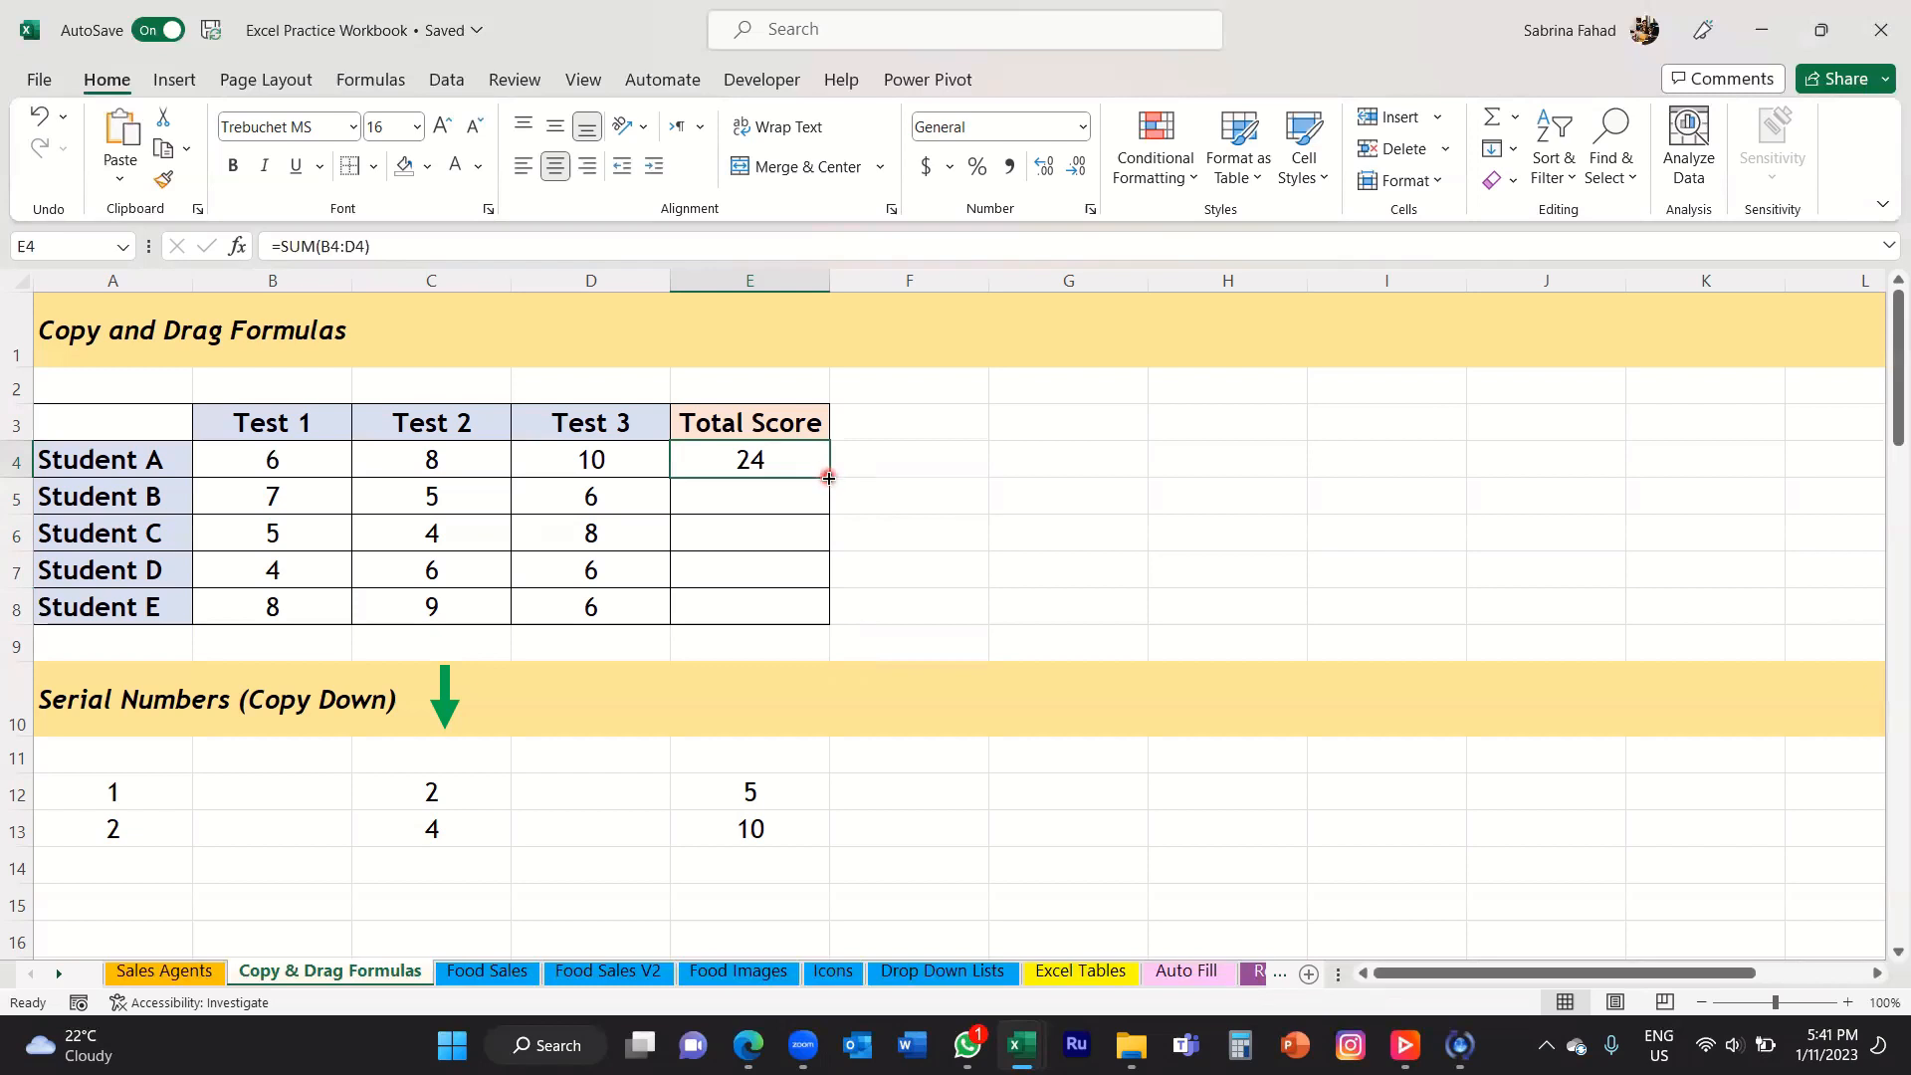
pyautogui.moveTo(828, 478); pyautogui.dragTo(831, 628)
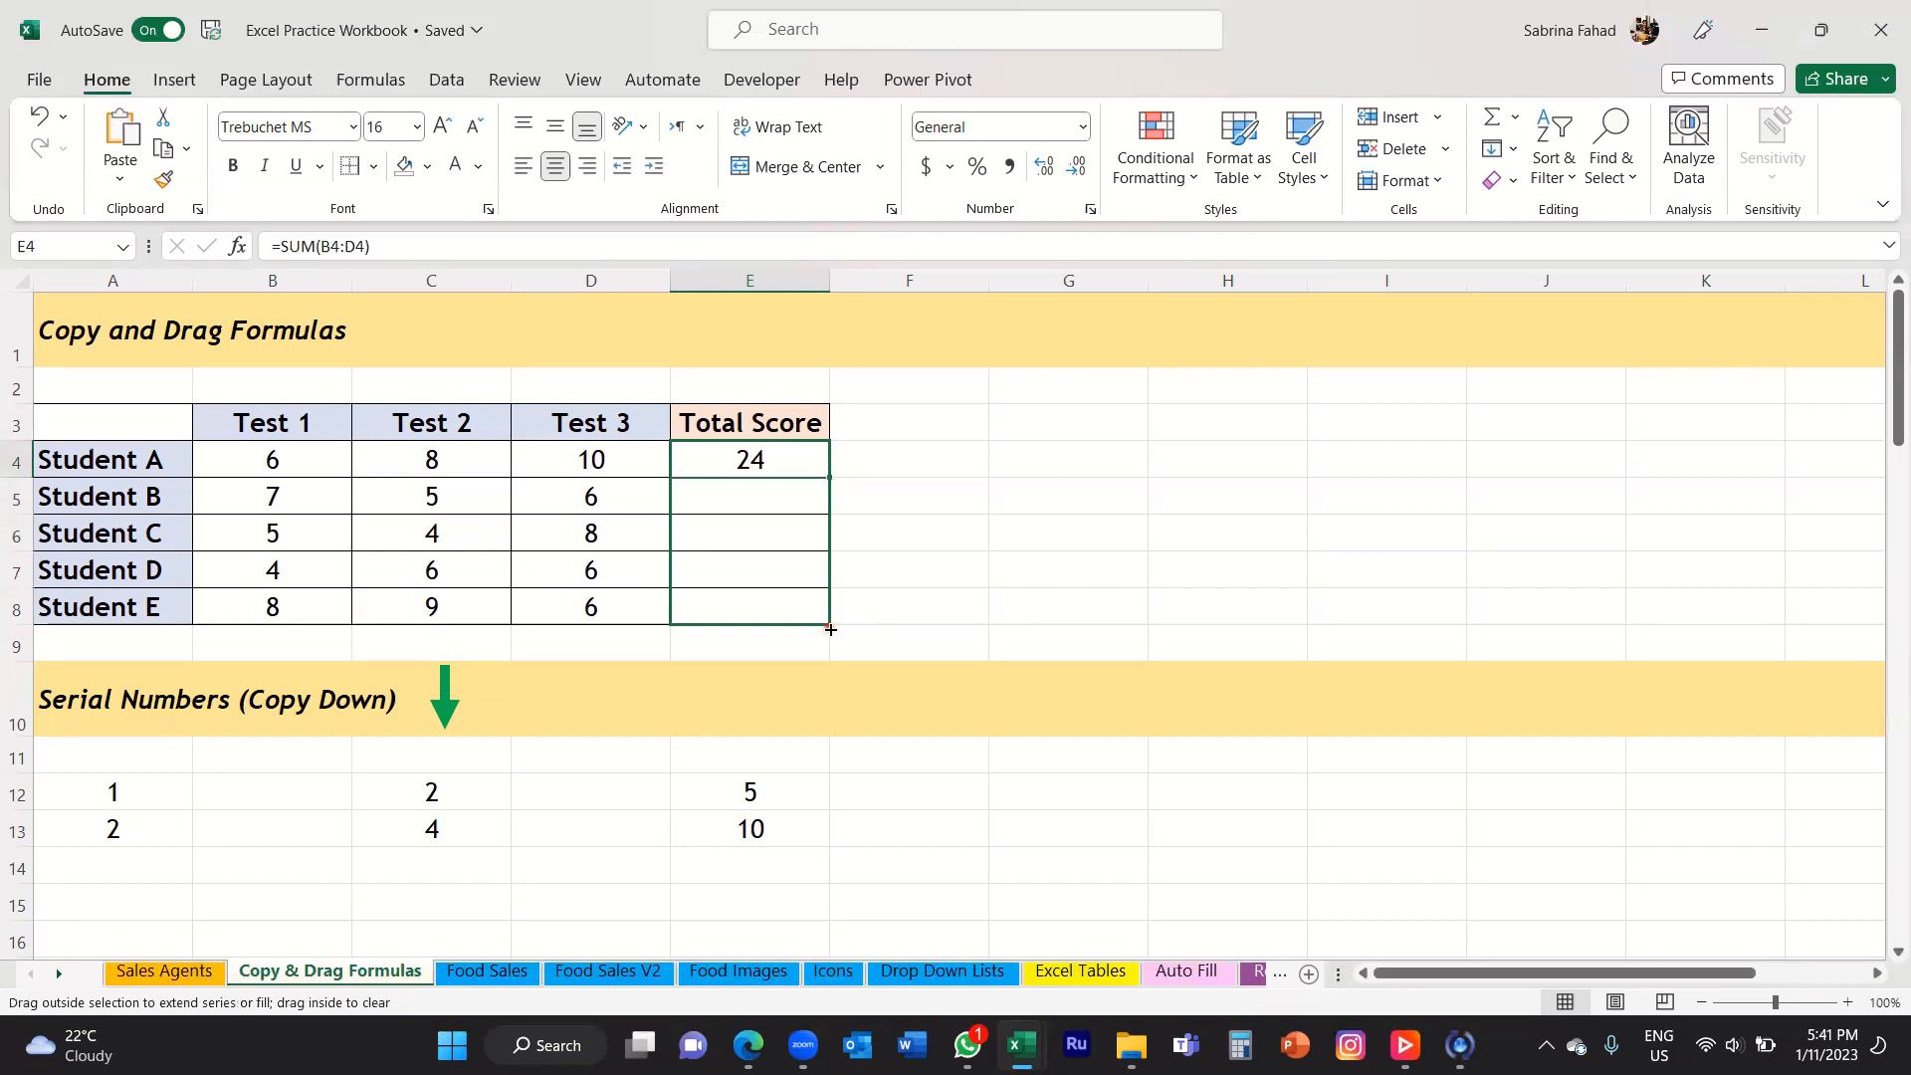
pyautogui.moveTo(830, 628); pyautogui.dragTo(830, 628)
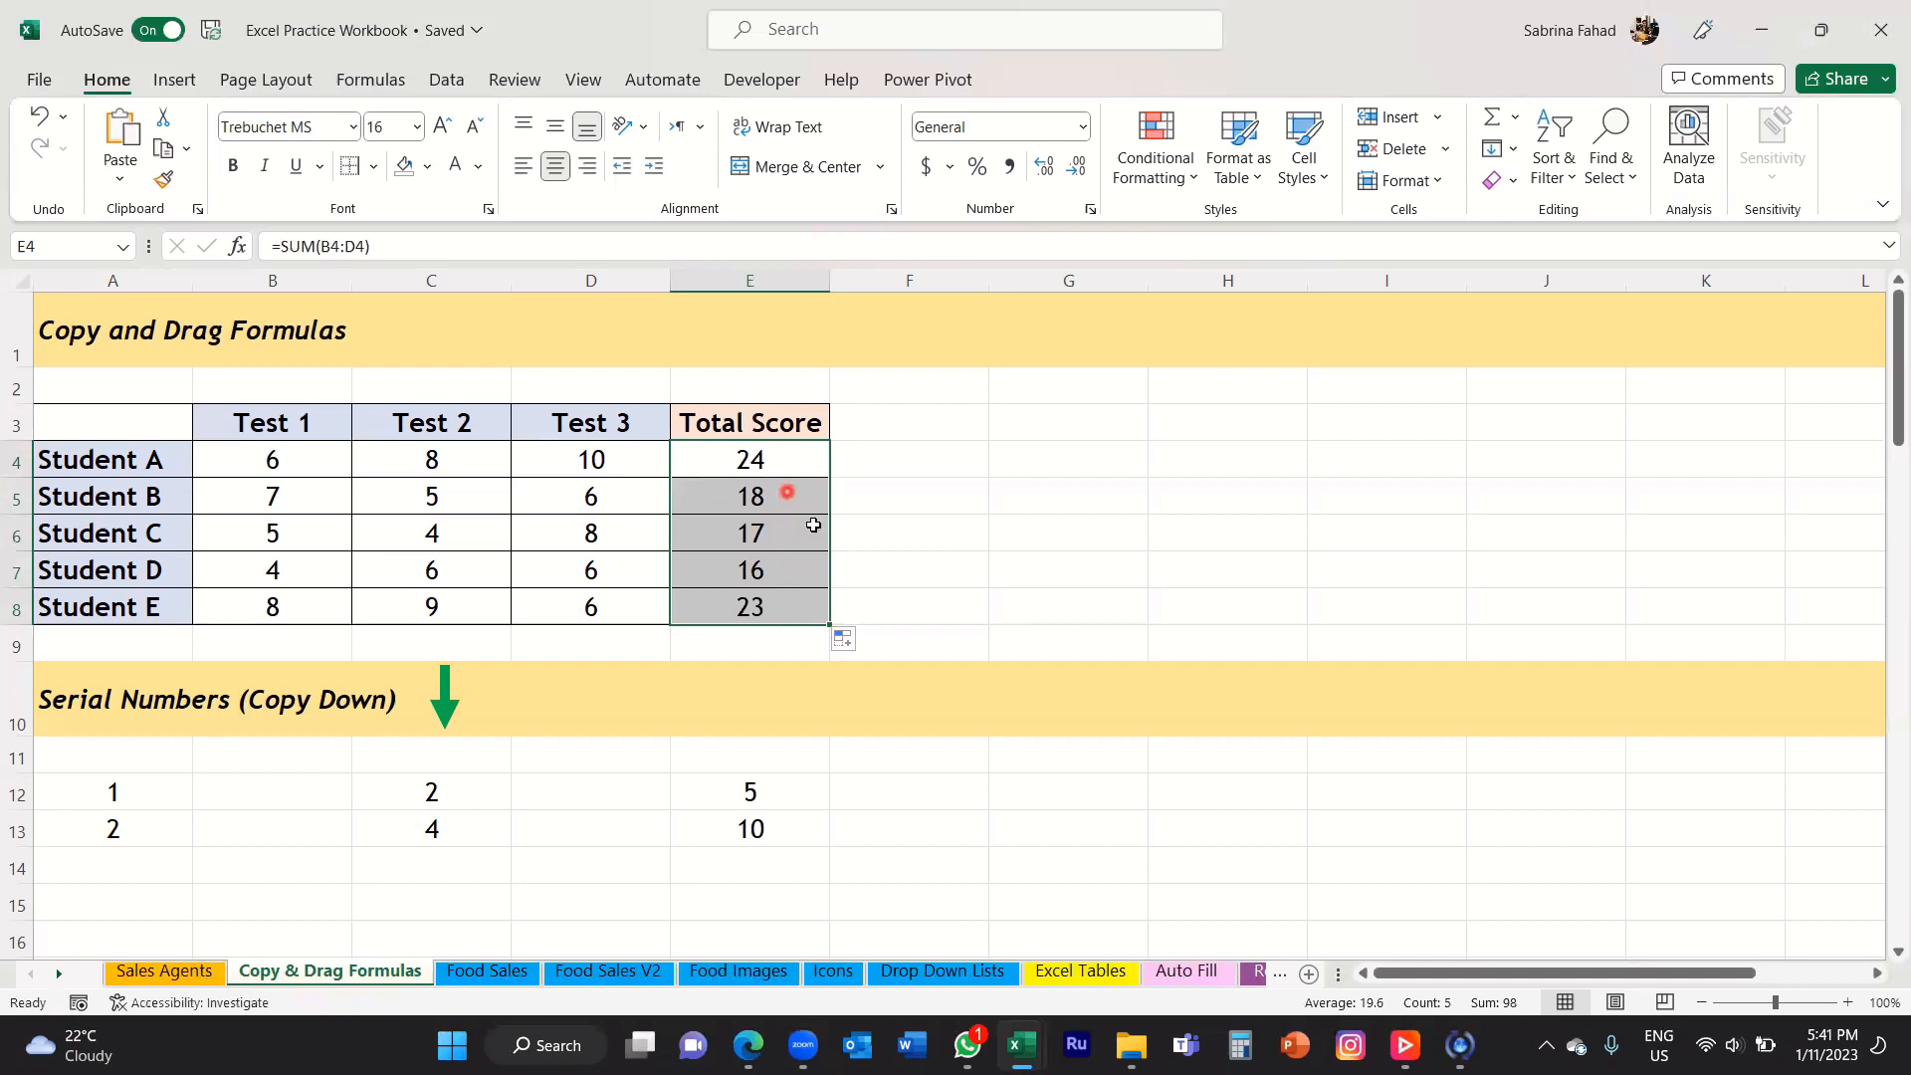
pyautogui.click(931, 610)
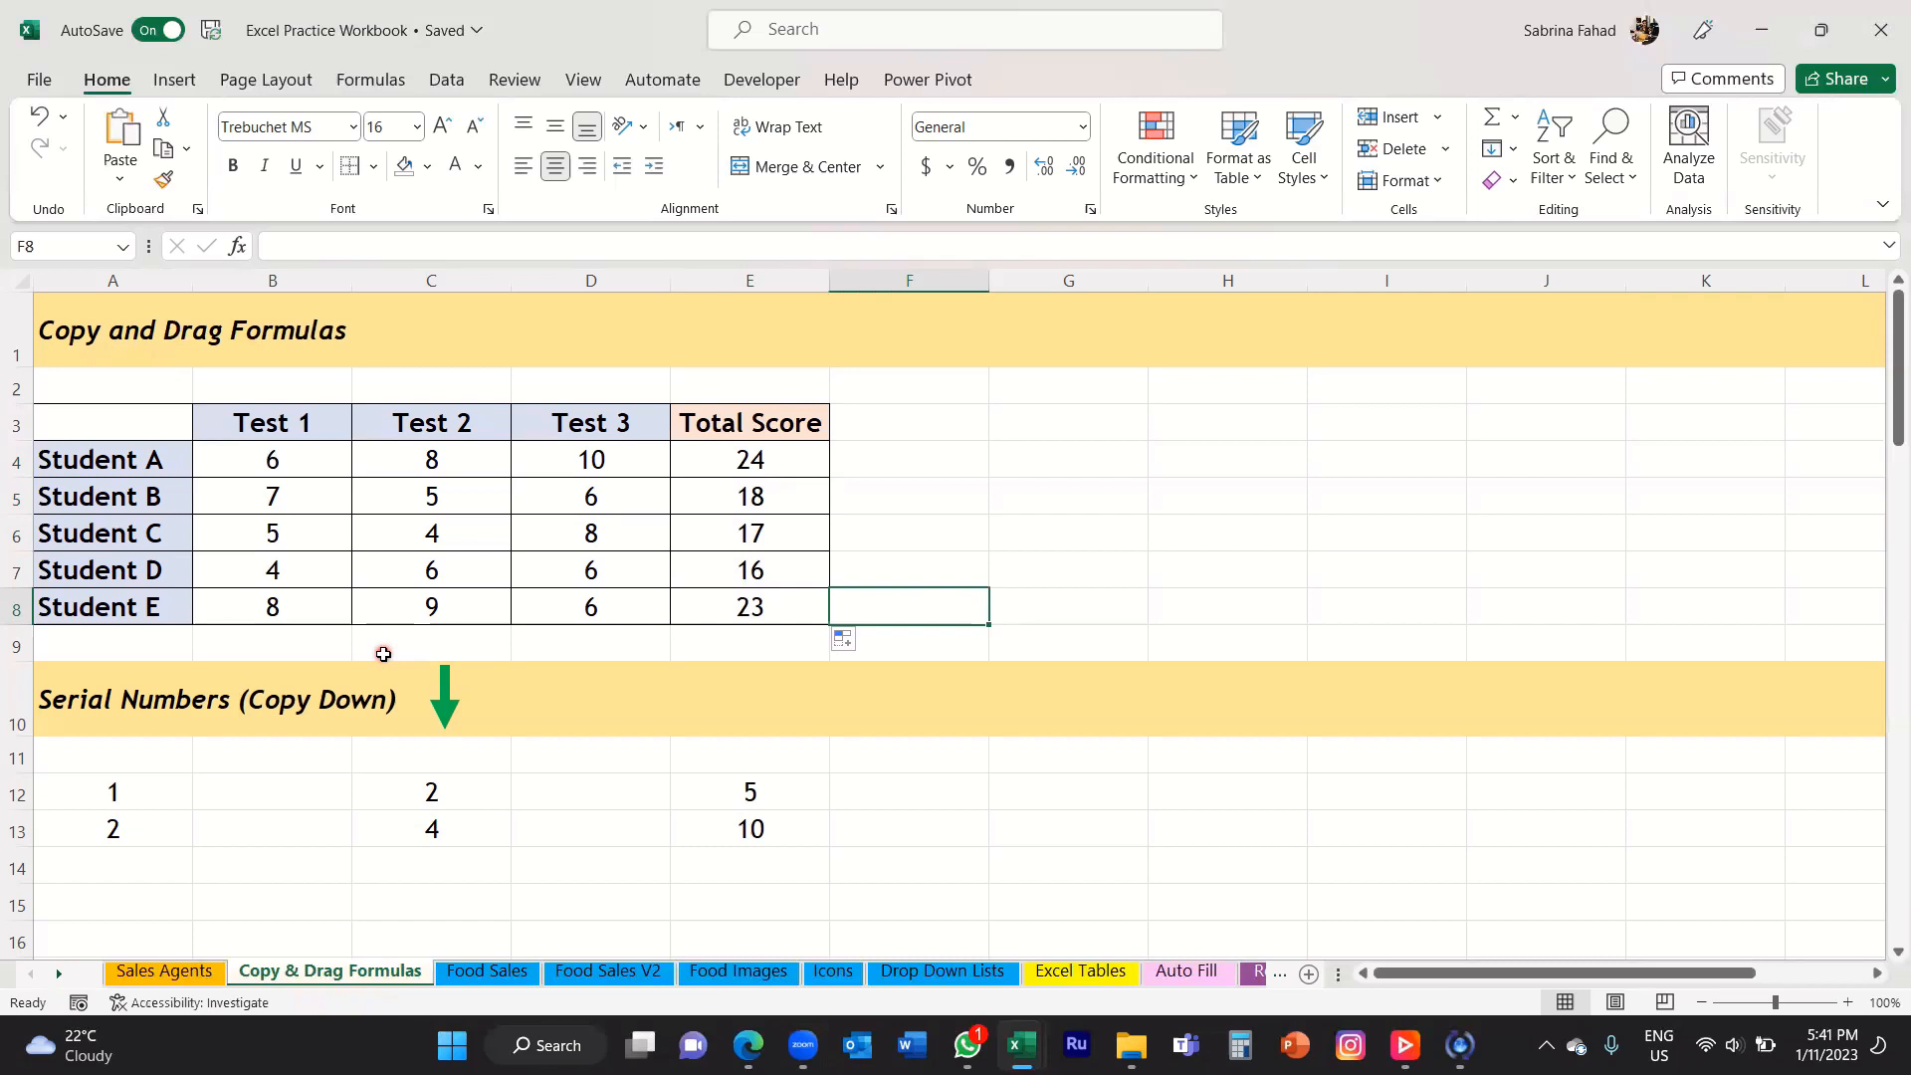
# Extend the serial numbers 1 and 2 in A12:A13 down to A17 as a series under Serial Numbers (Copy Down).
pyautogui.scroll(-1, 383, 654)
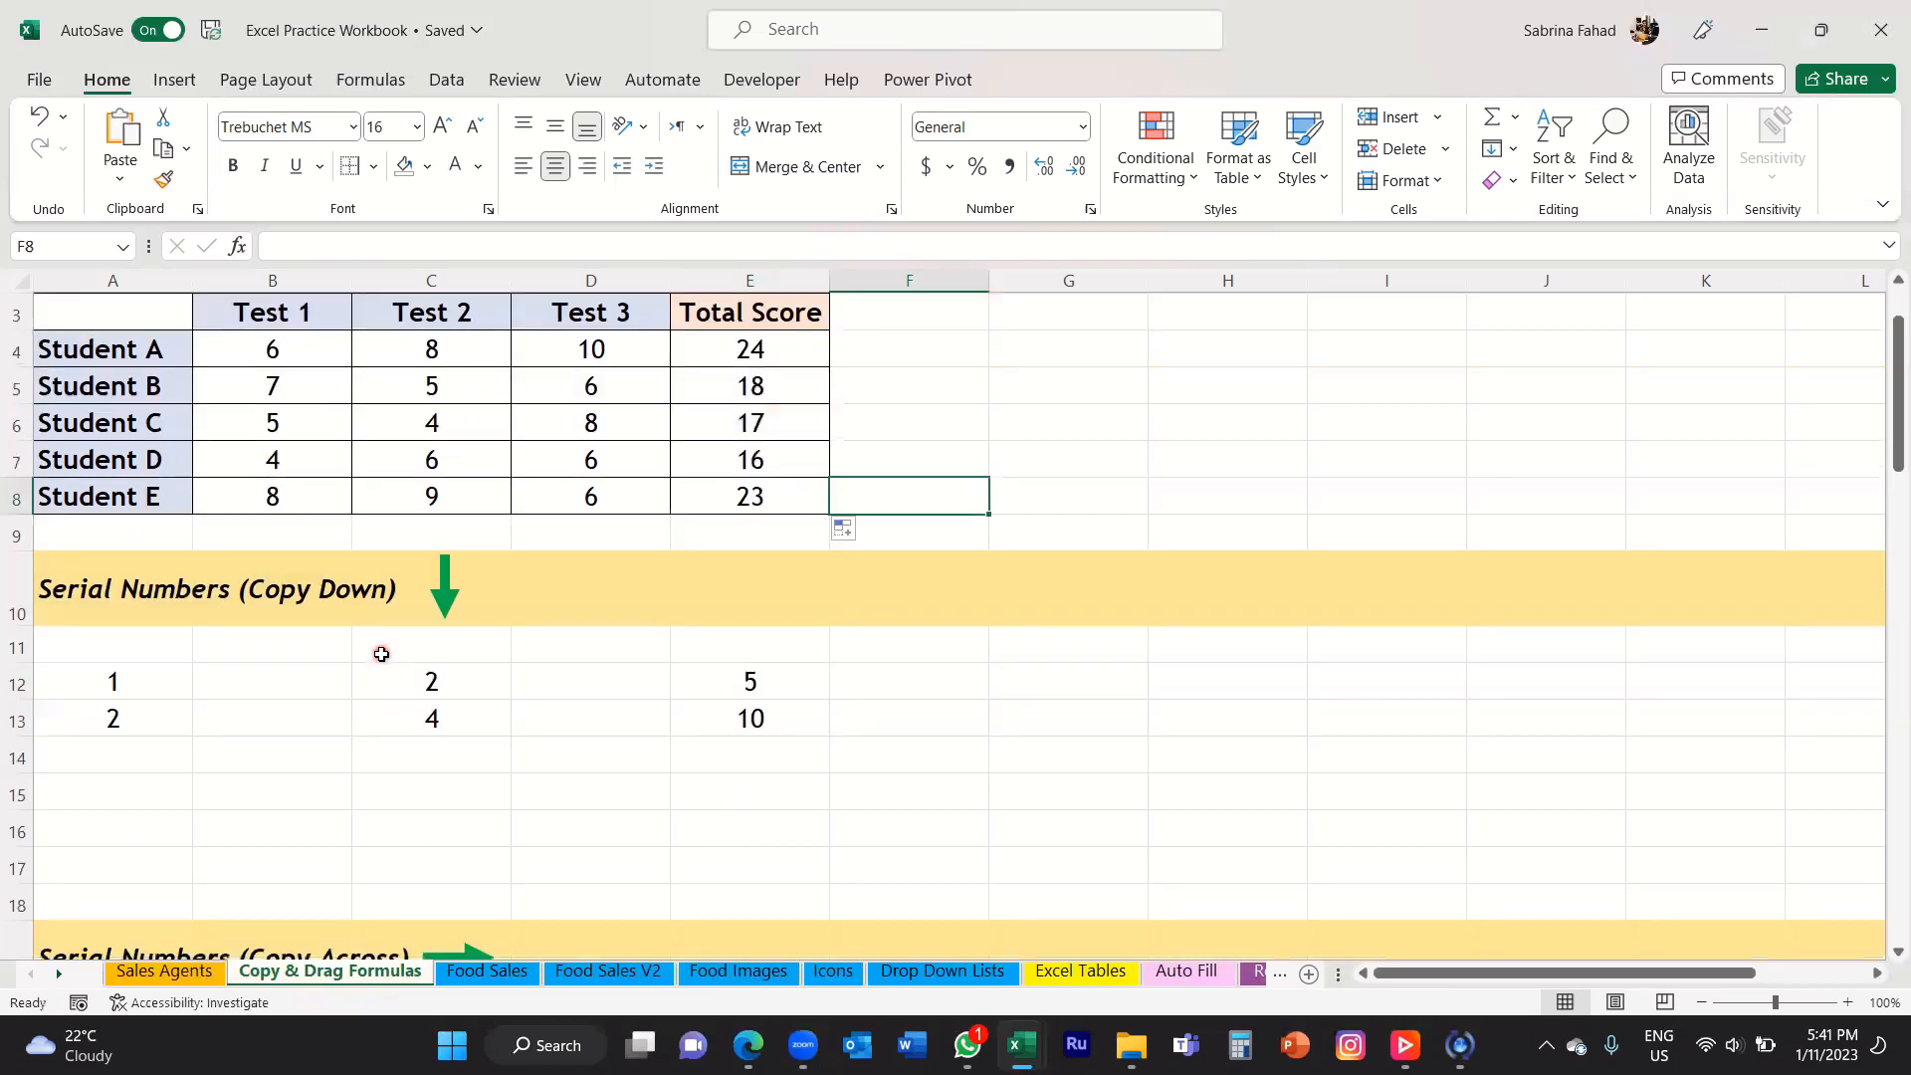
pyautogui.click(13, 583)
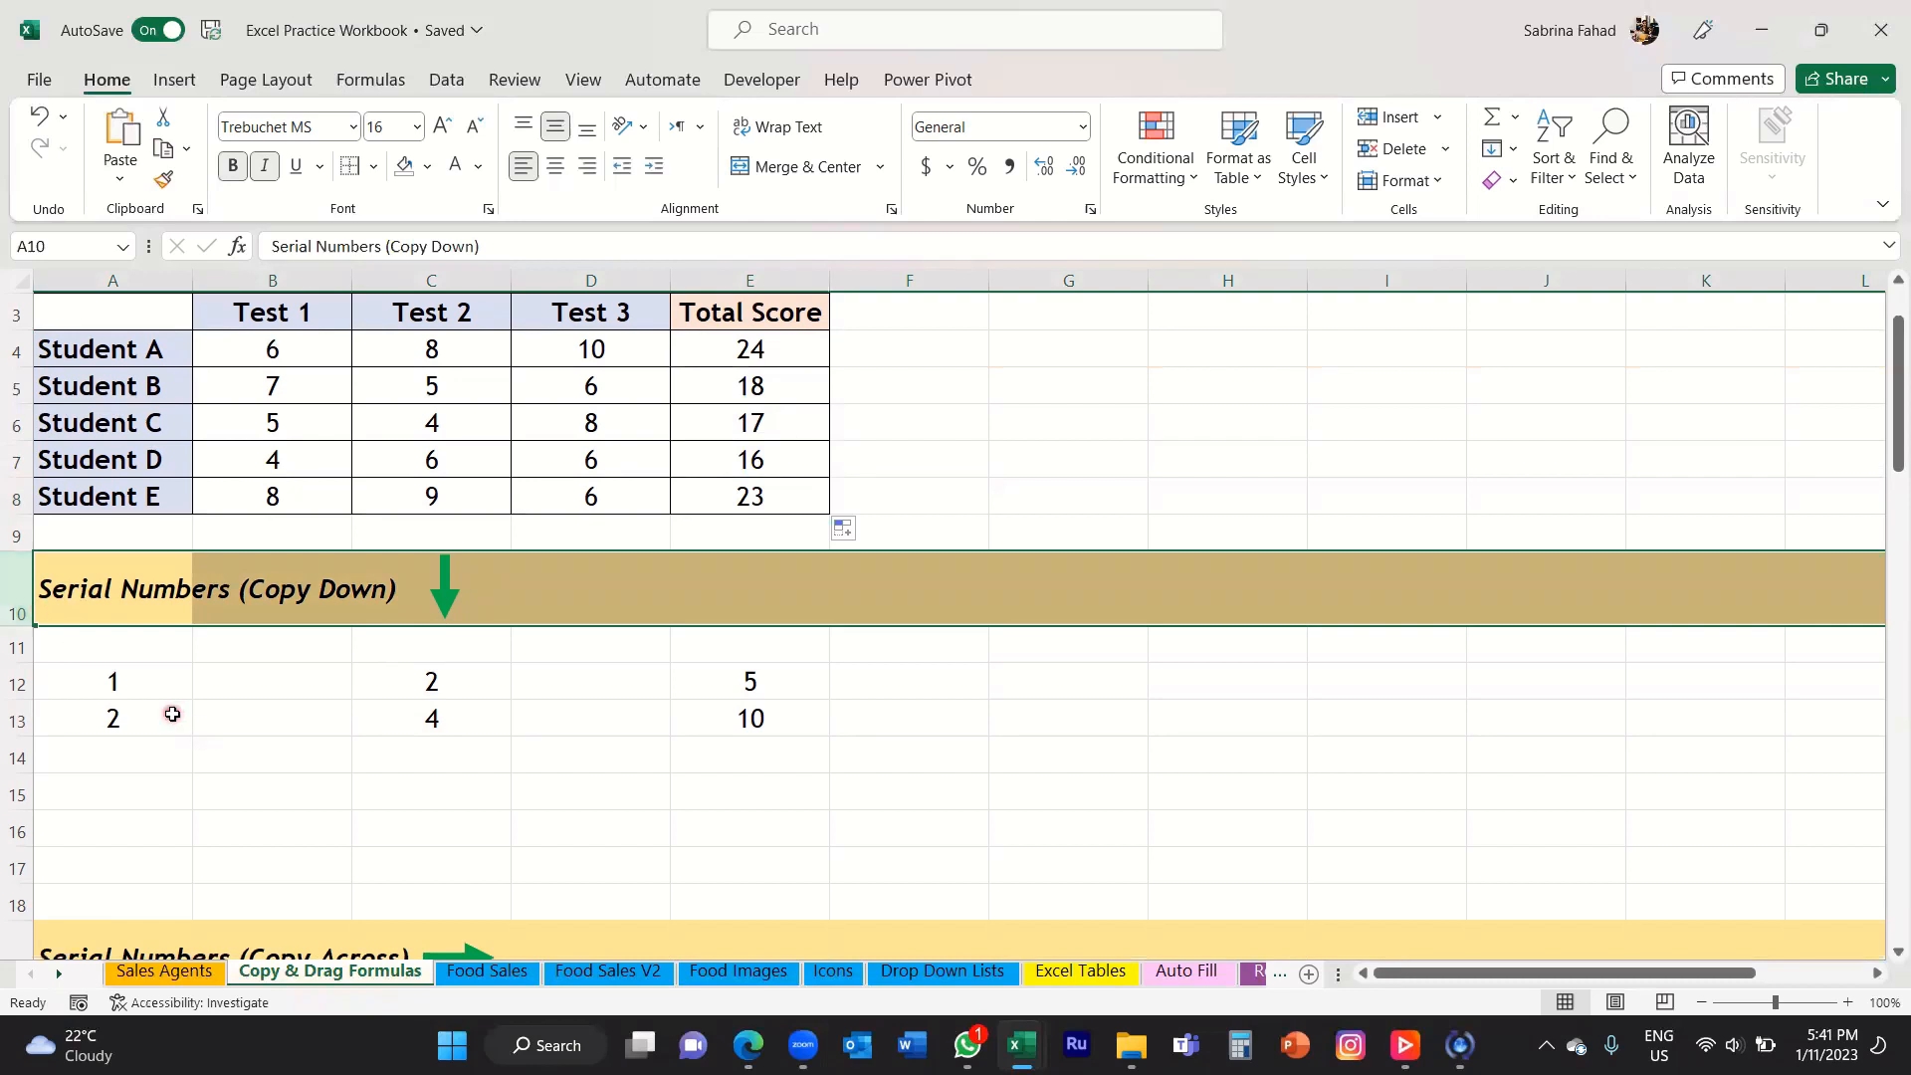
pyautogui.click(160, 682)
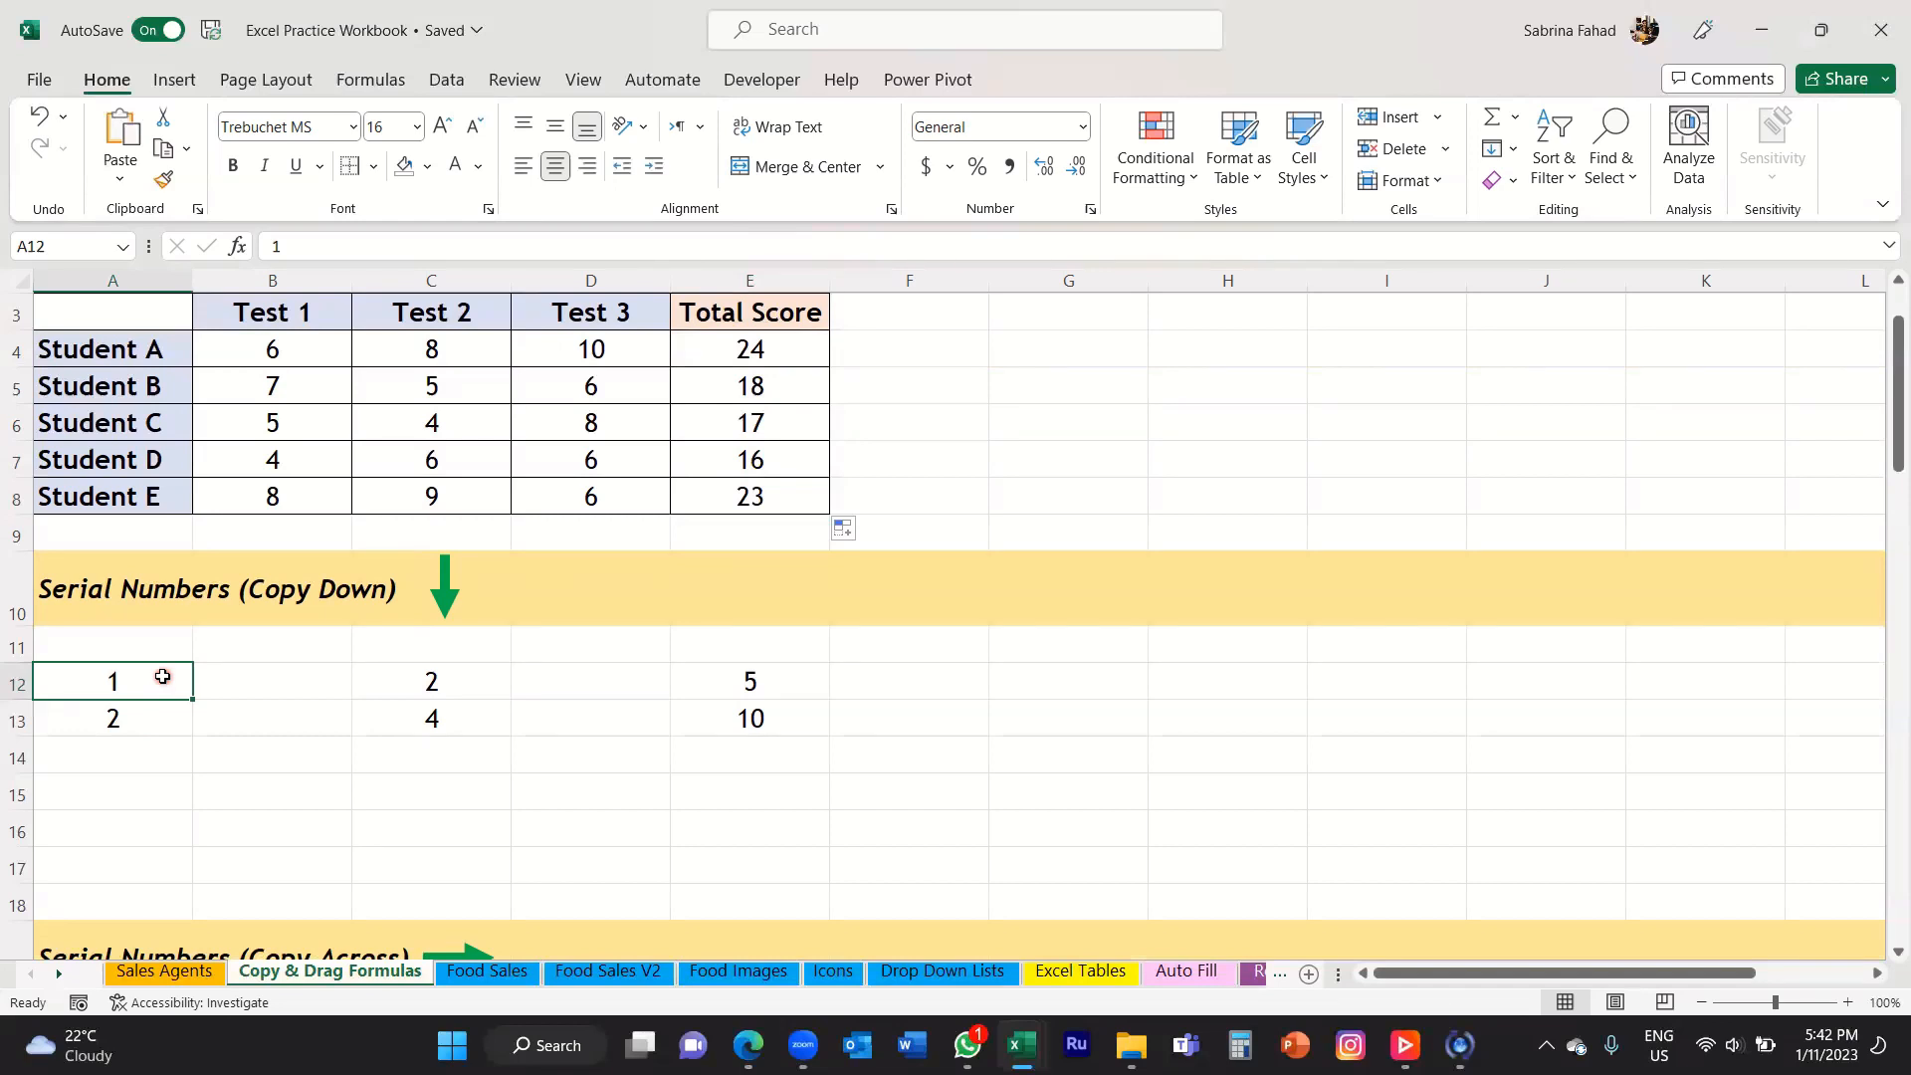
pyautogui.moveTo(157, 691); pyautogui.dragTo(161, 711)
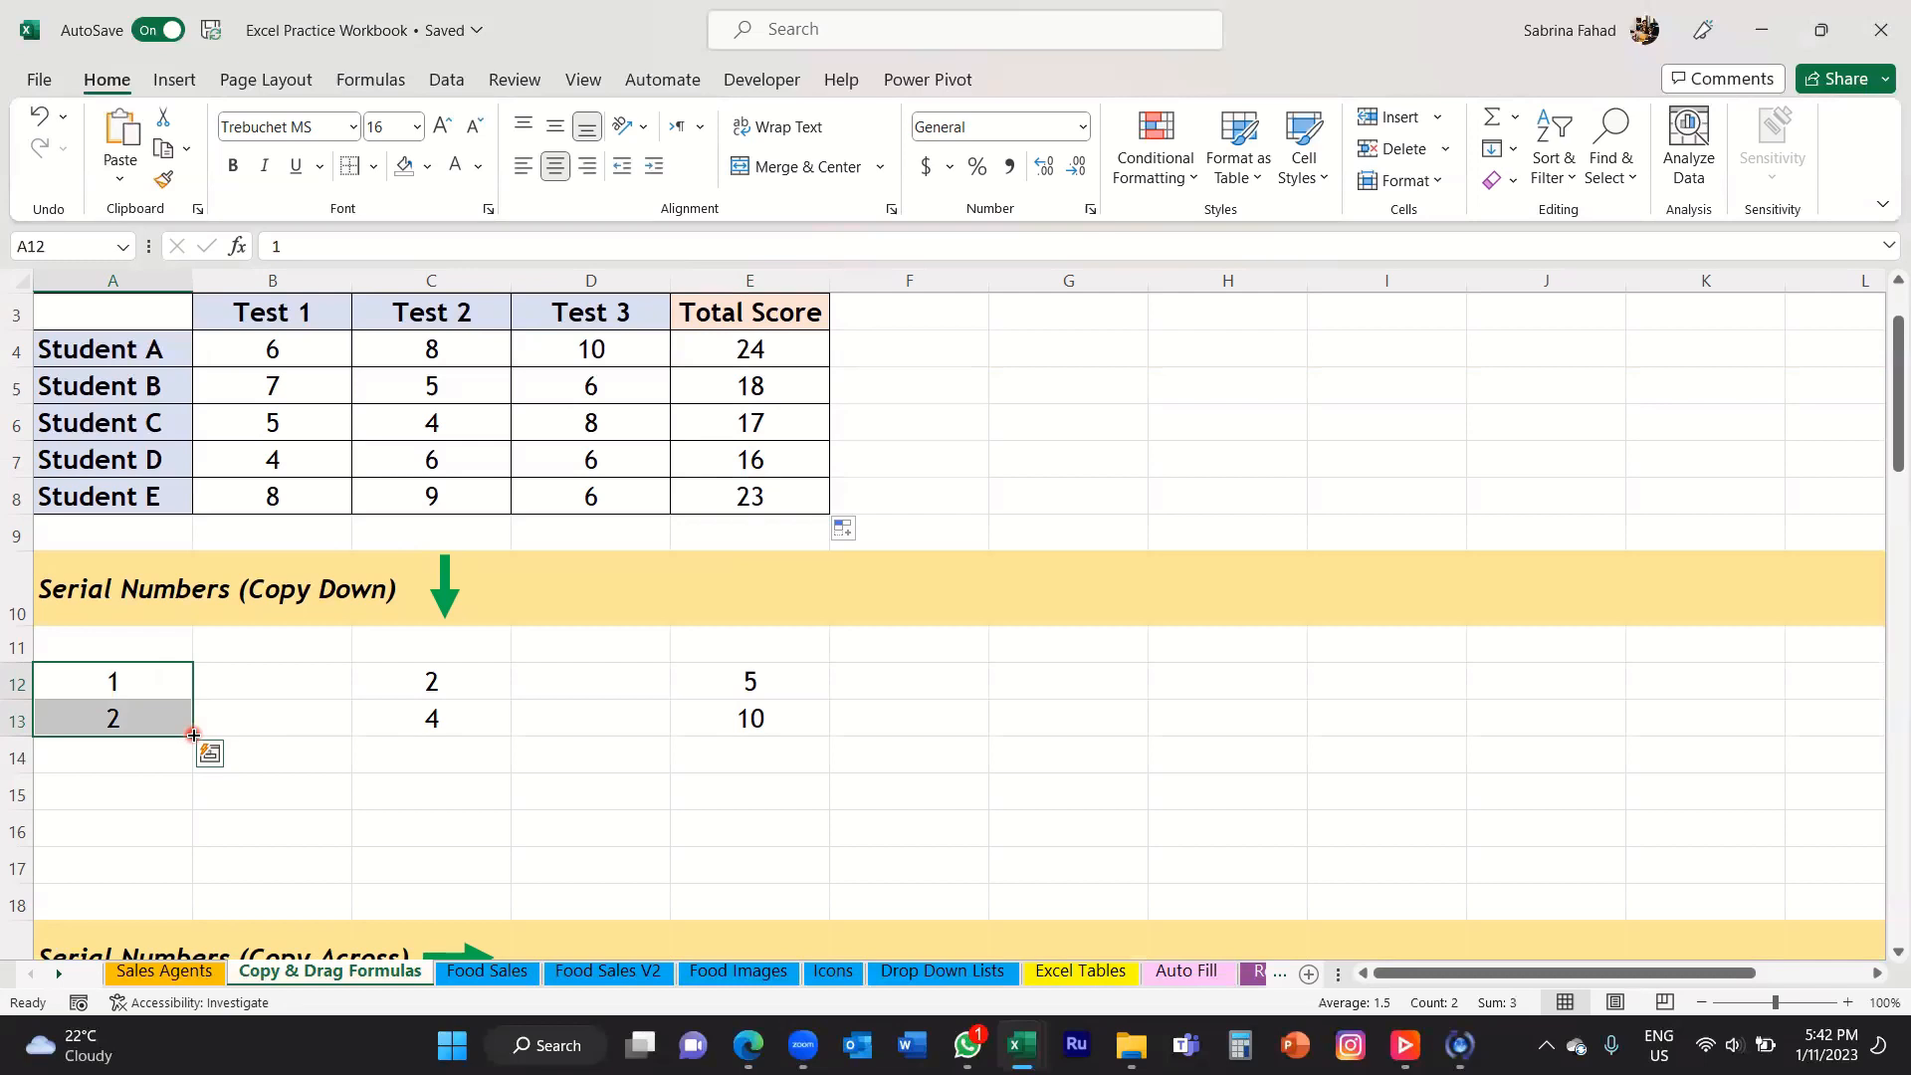
pyautogui.moveTo(194, 735); pyautogui.dragTo(189, 804)
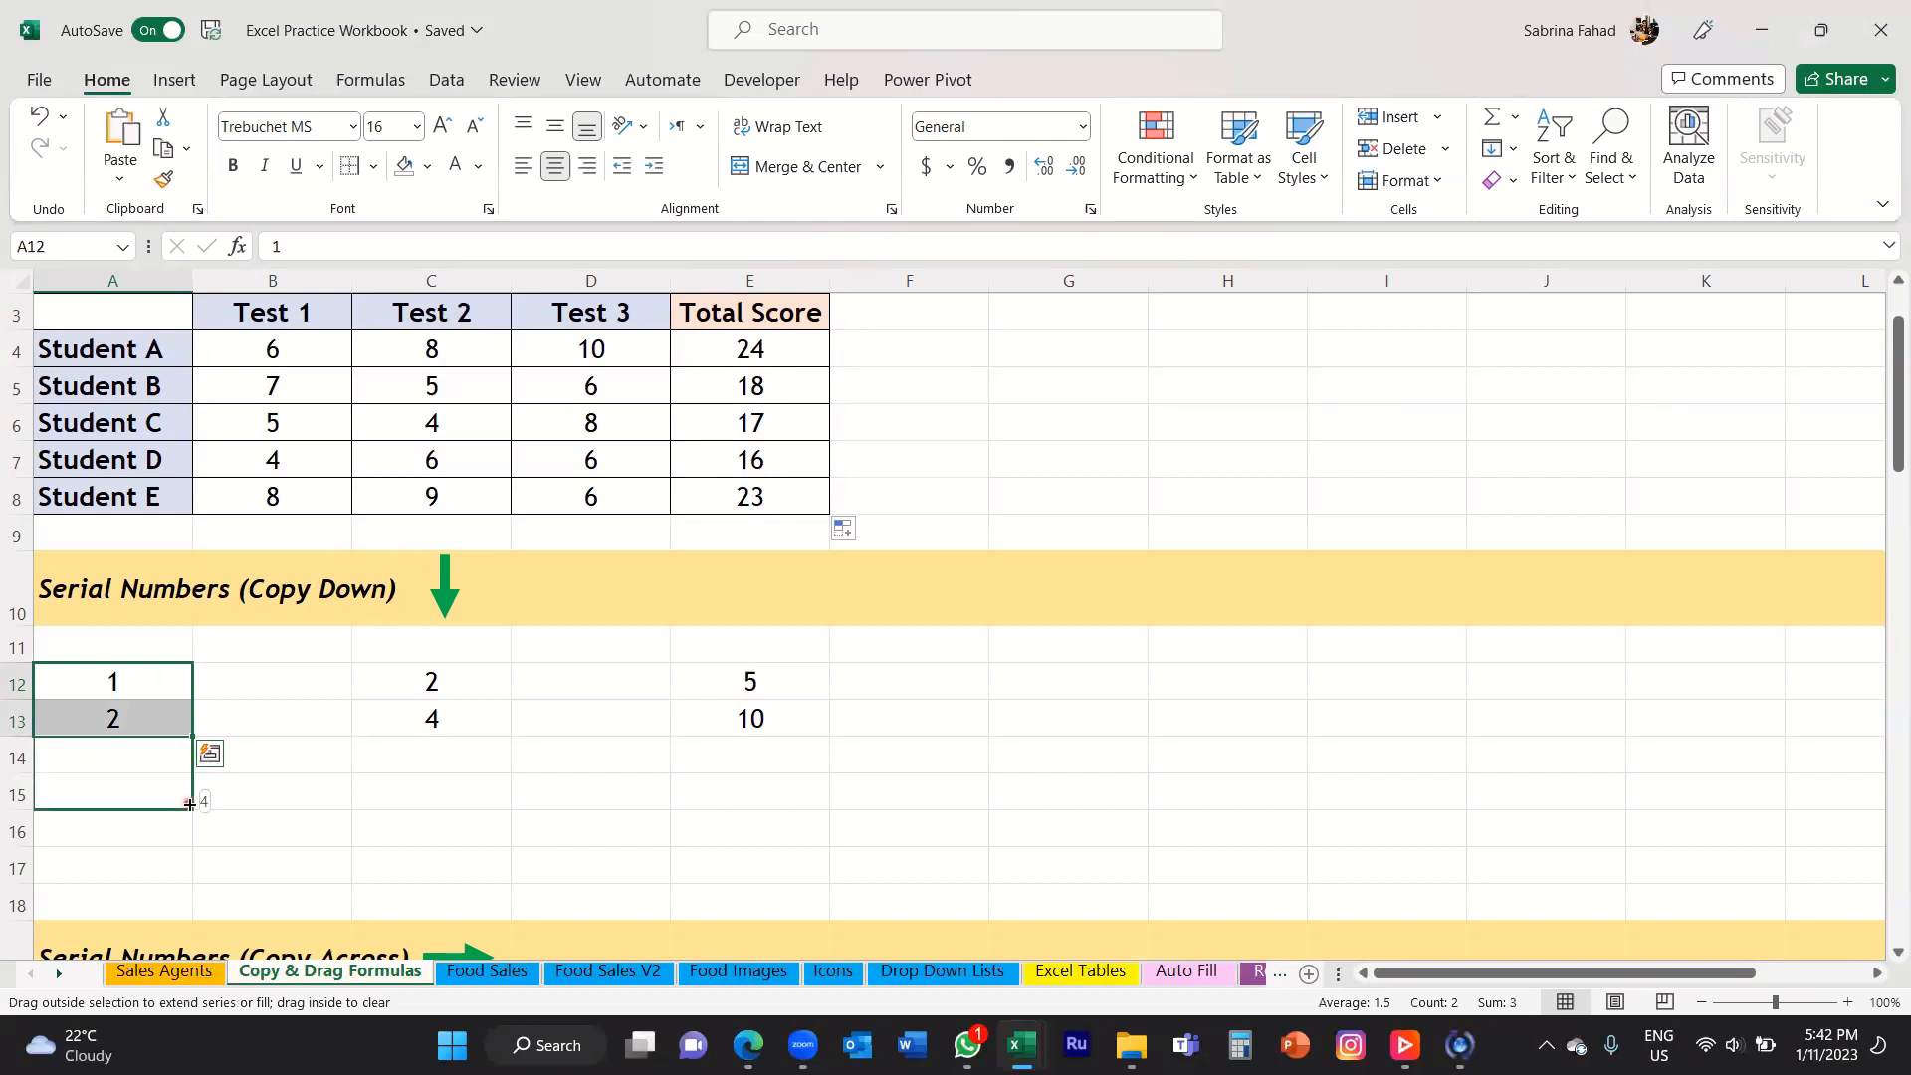
pyautogui.moveTo(189, 804); pyautogui.dragTo(188, 873)
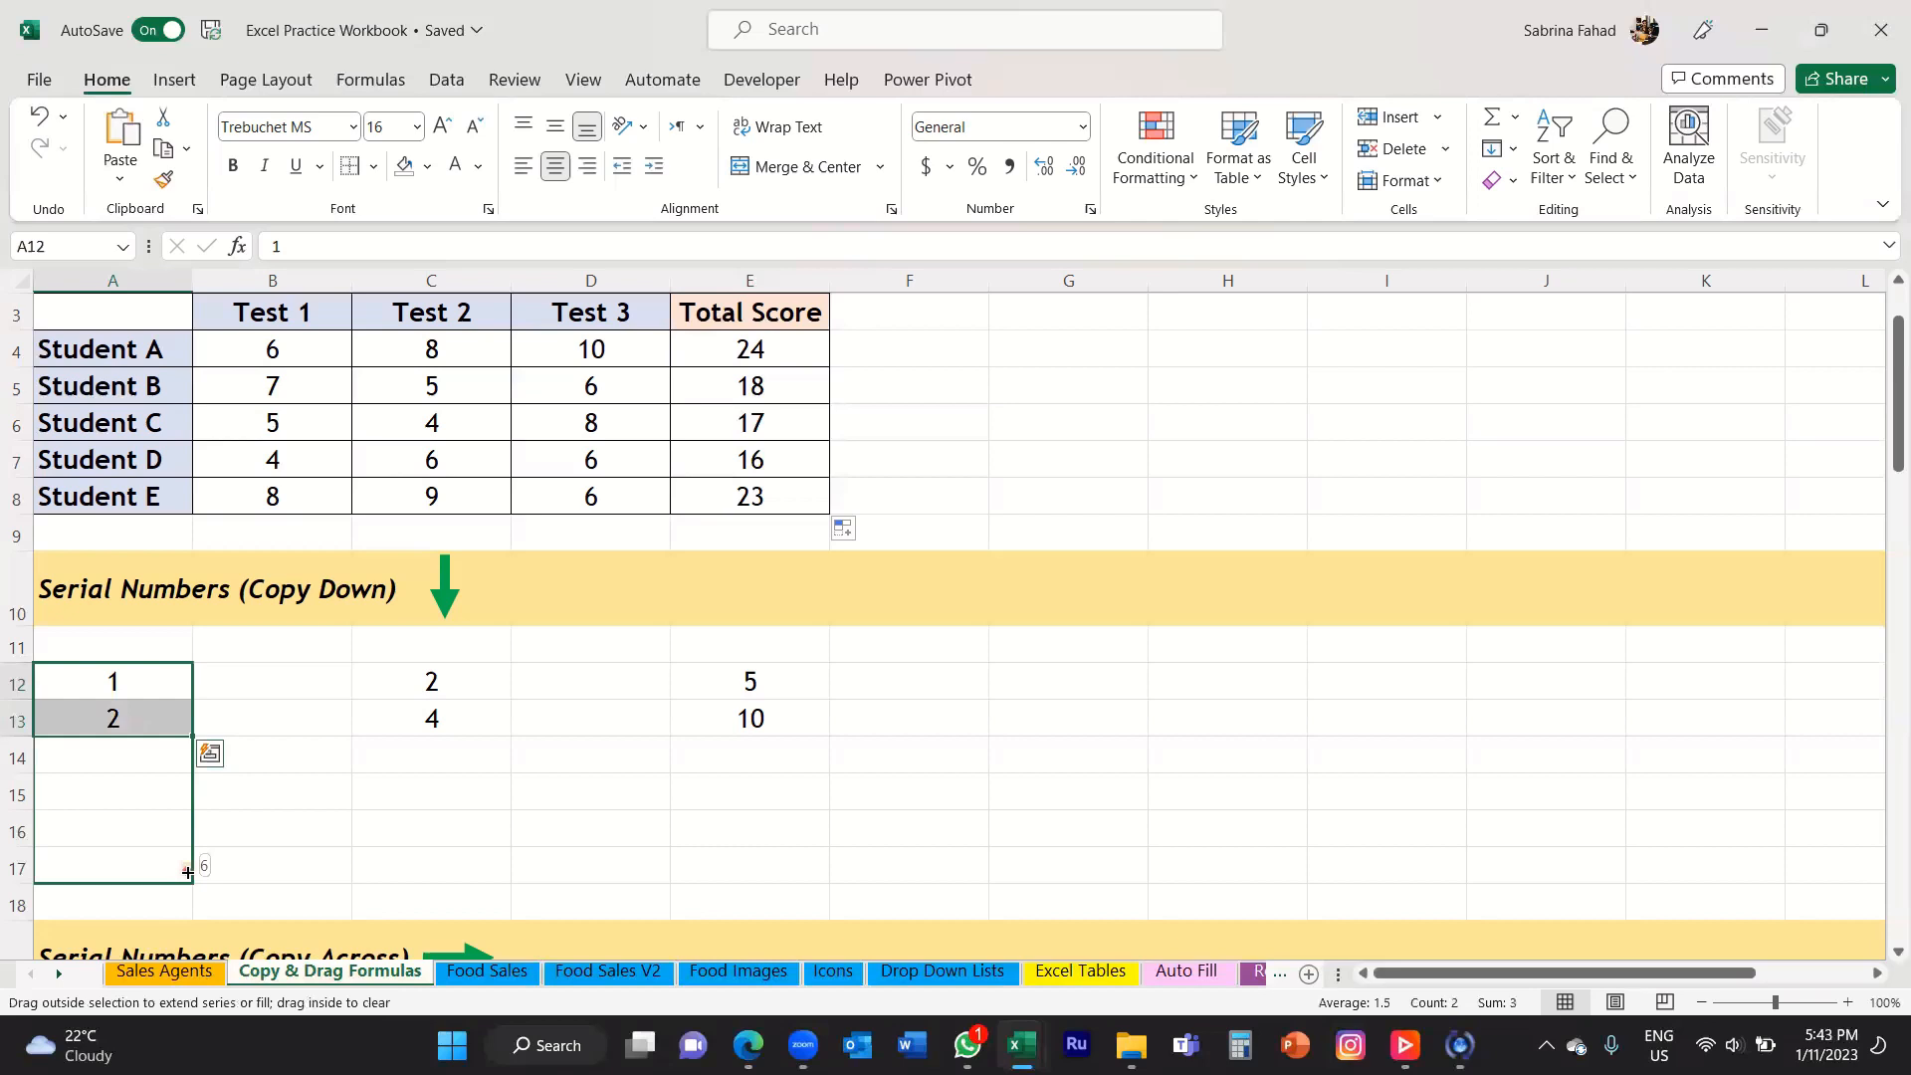
pyautogui.moveTo(188, 873); pyautogui.dragTo(188, 873)
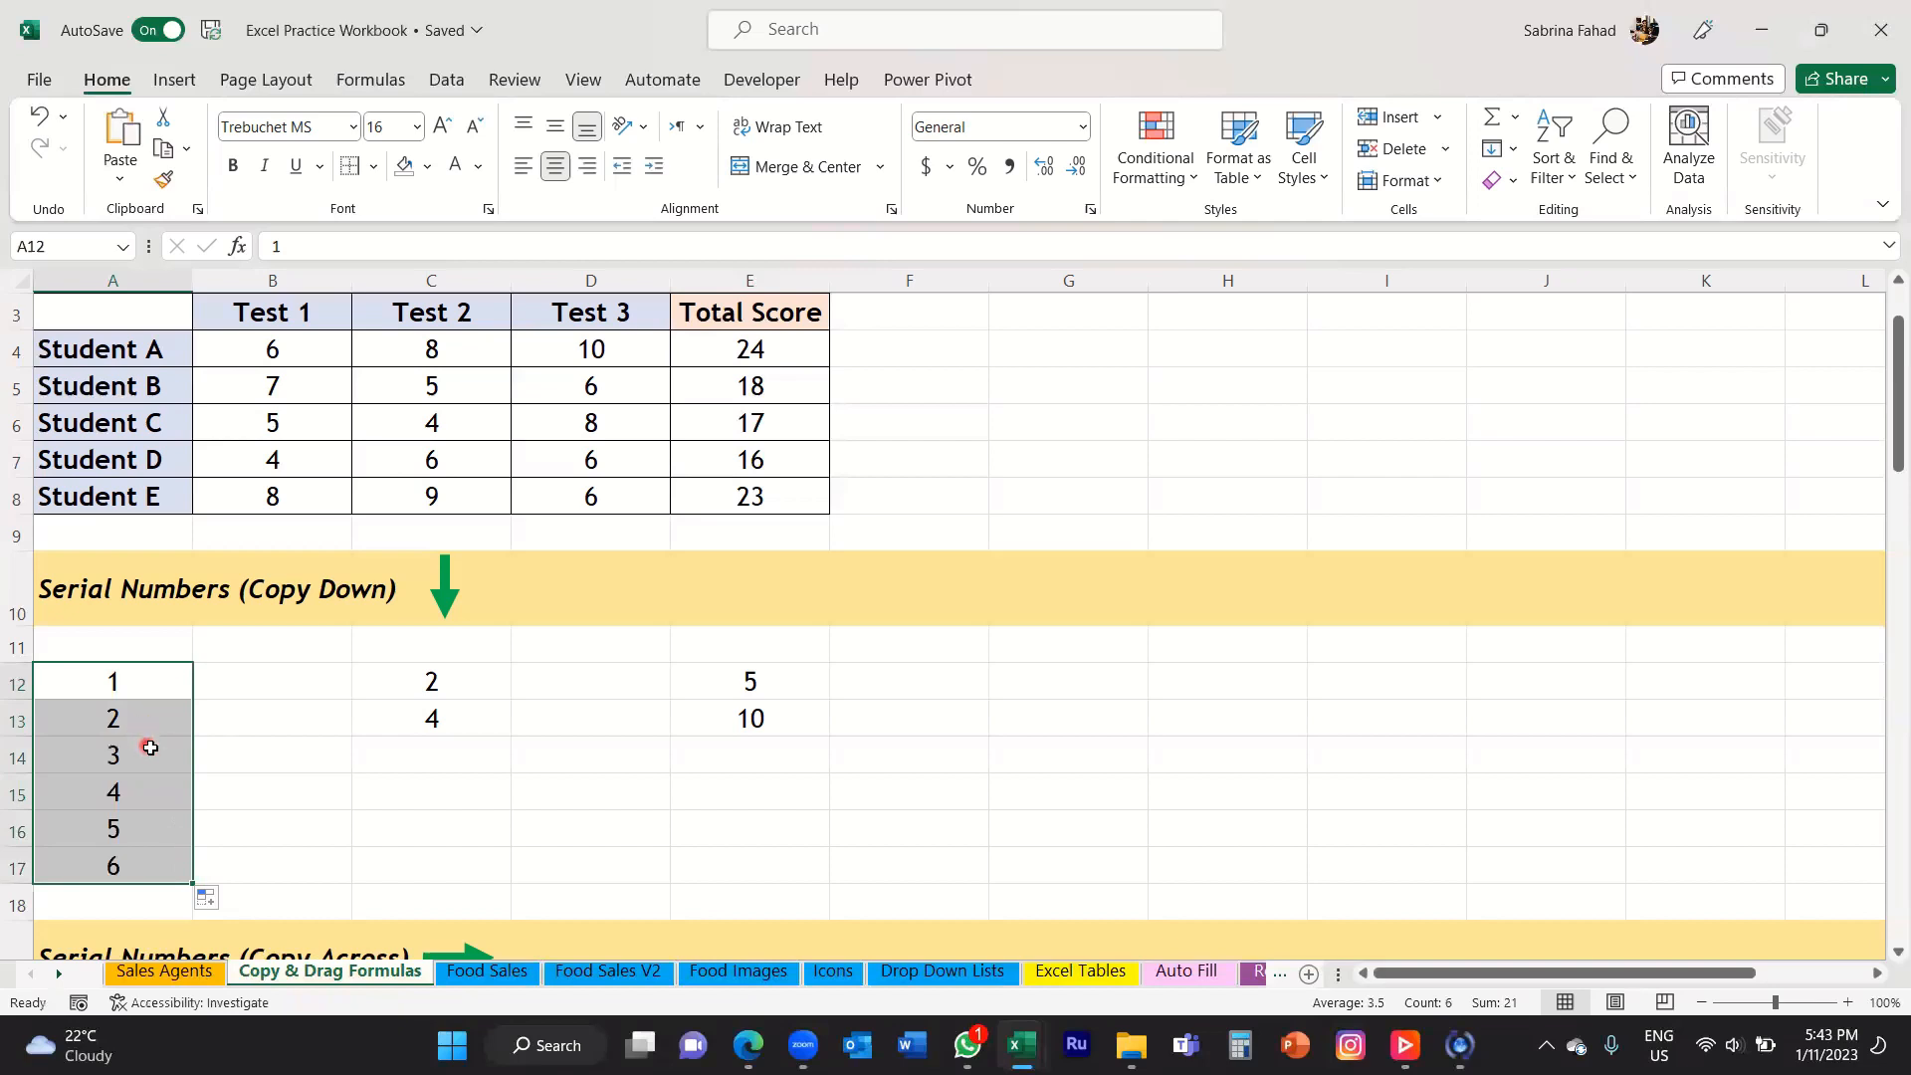
pyautogui.click(148, 844)
pyautogui.moveTo(149, 844); pyautogui.dragTo(149, 862)
pyautogui.moveTo(149, 759); pyautogui.dragTo(142, 876)
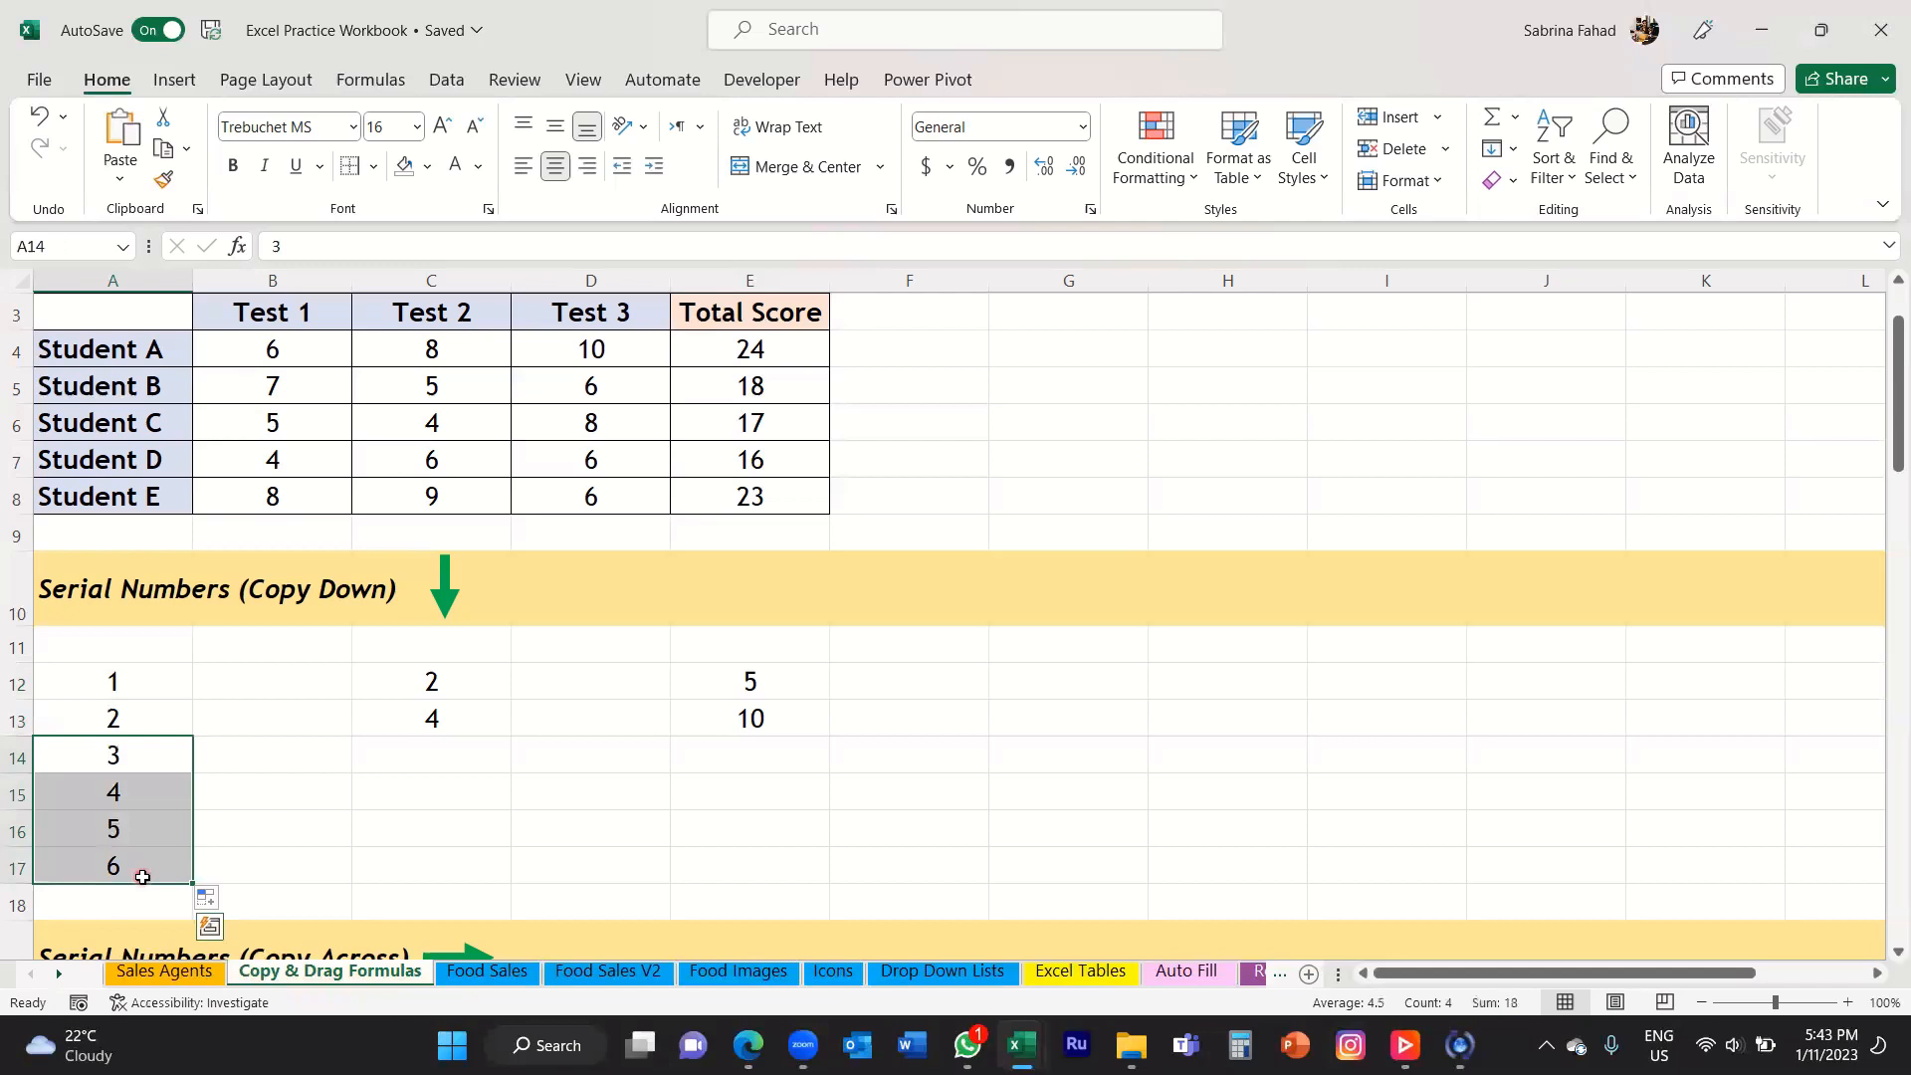
# Extend the series 2 and 4 in C12:C13 down to C17.
pyautogui.click(482, 677)
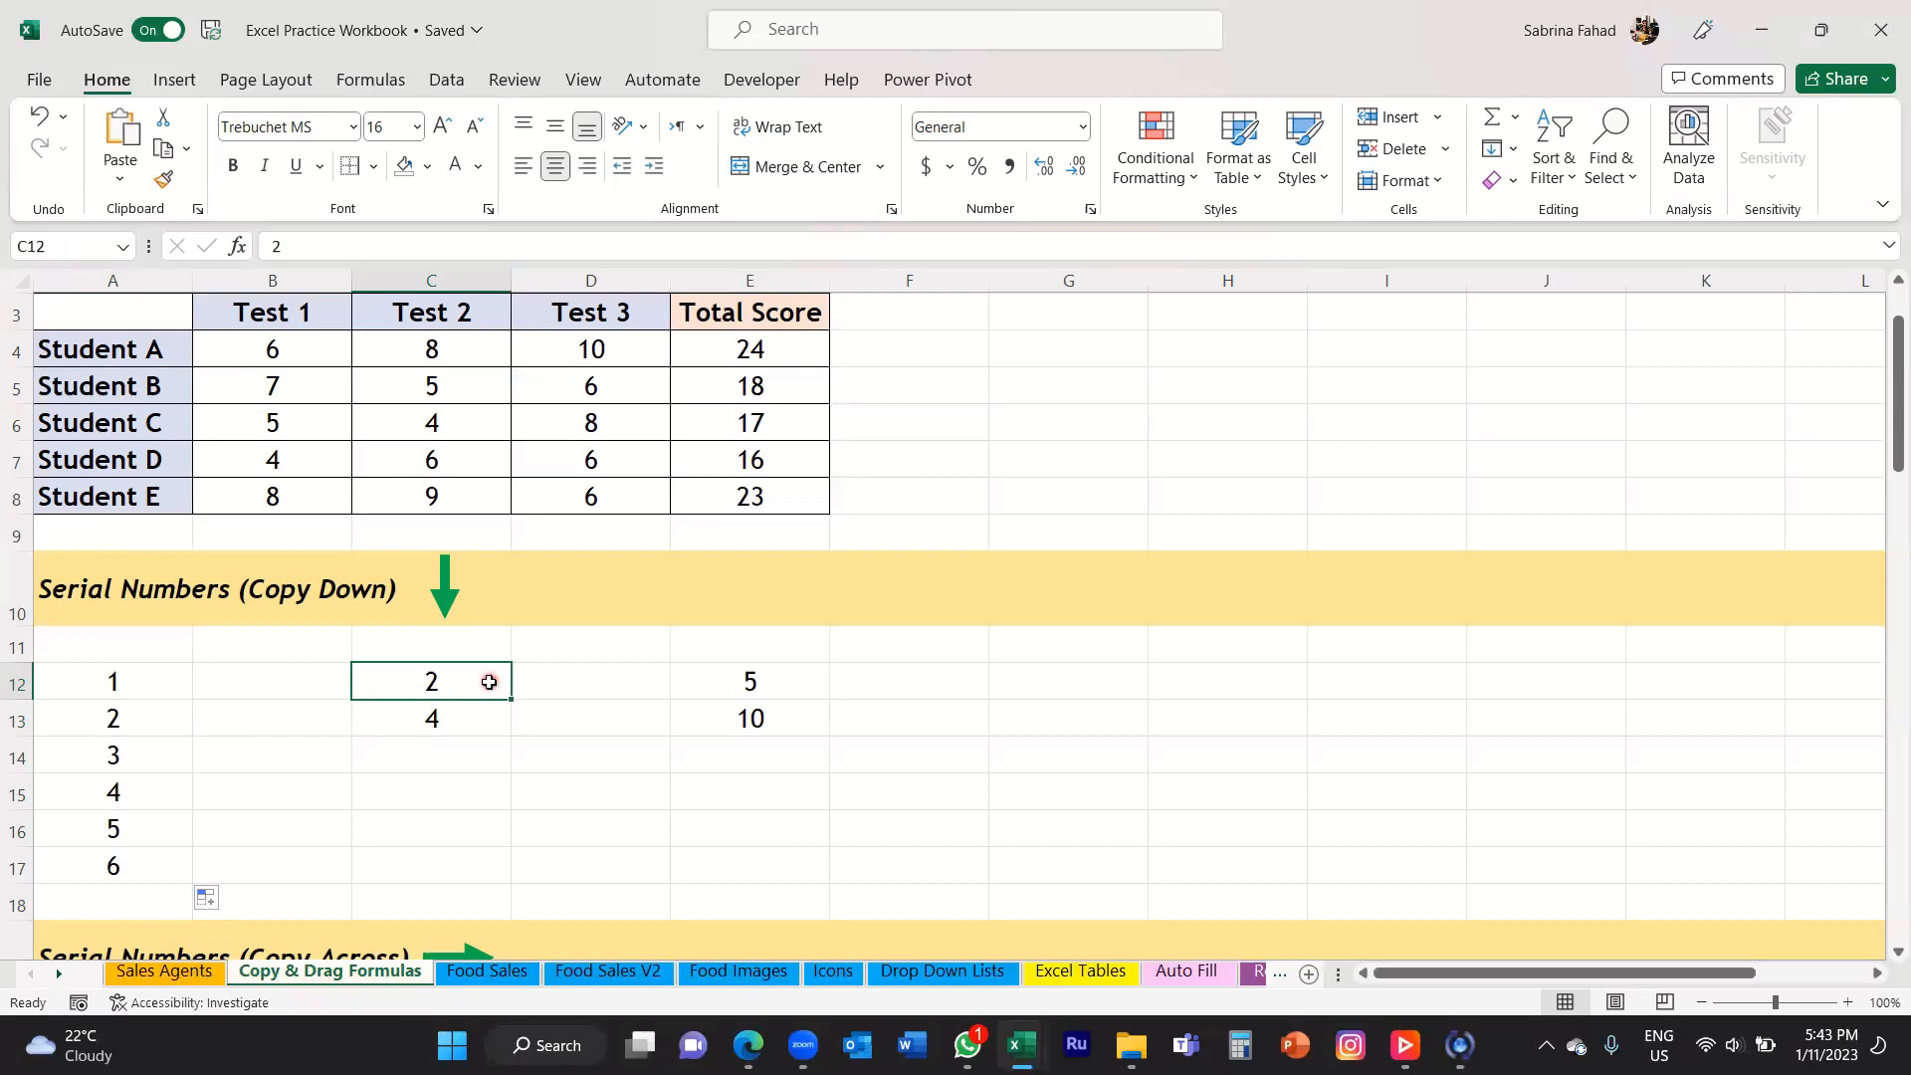
pyautogui.click(489, 724)
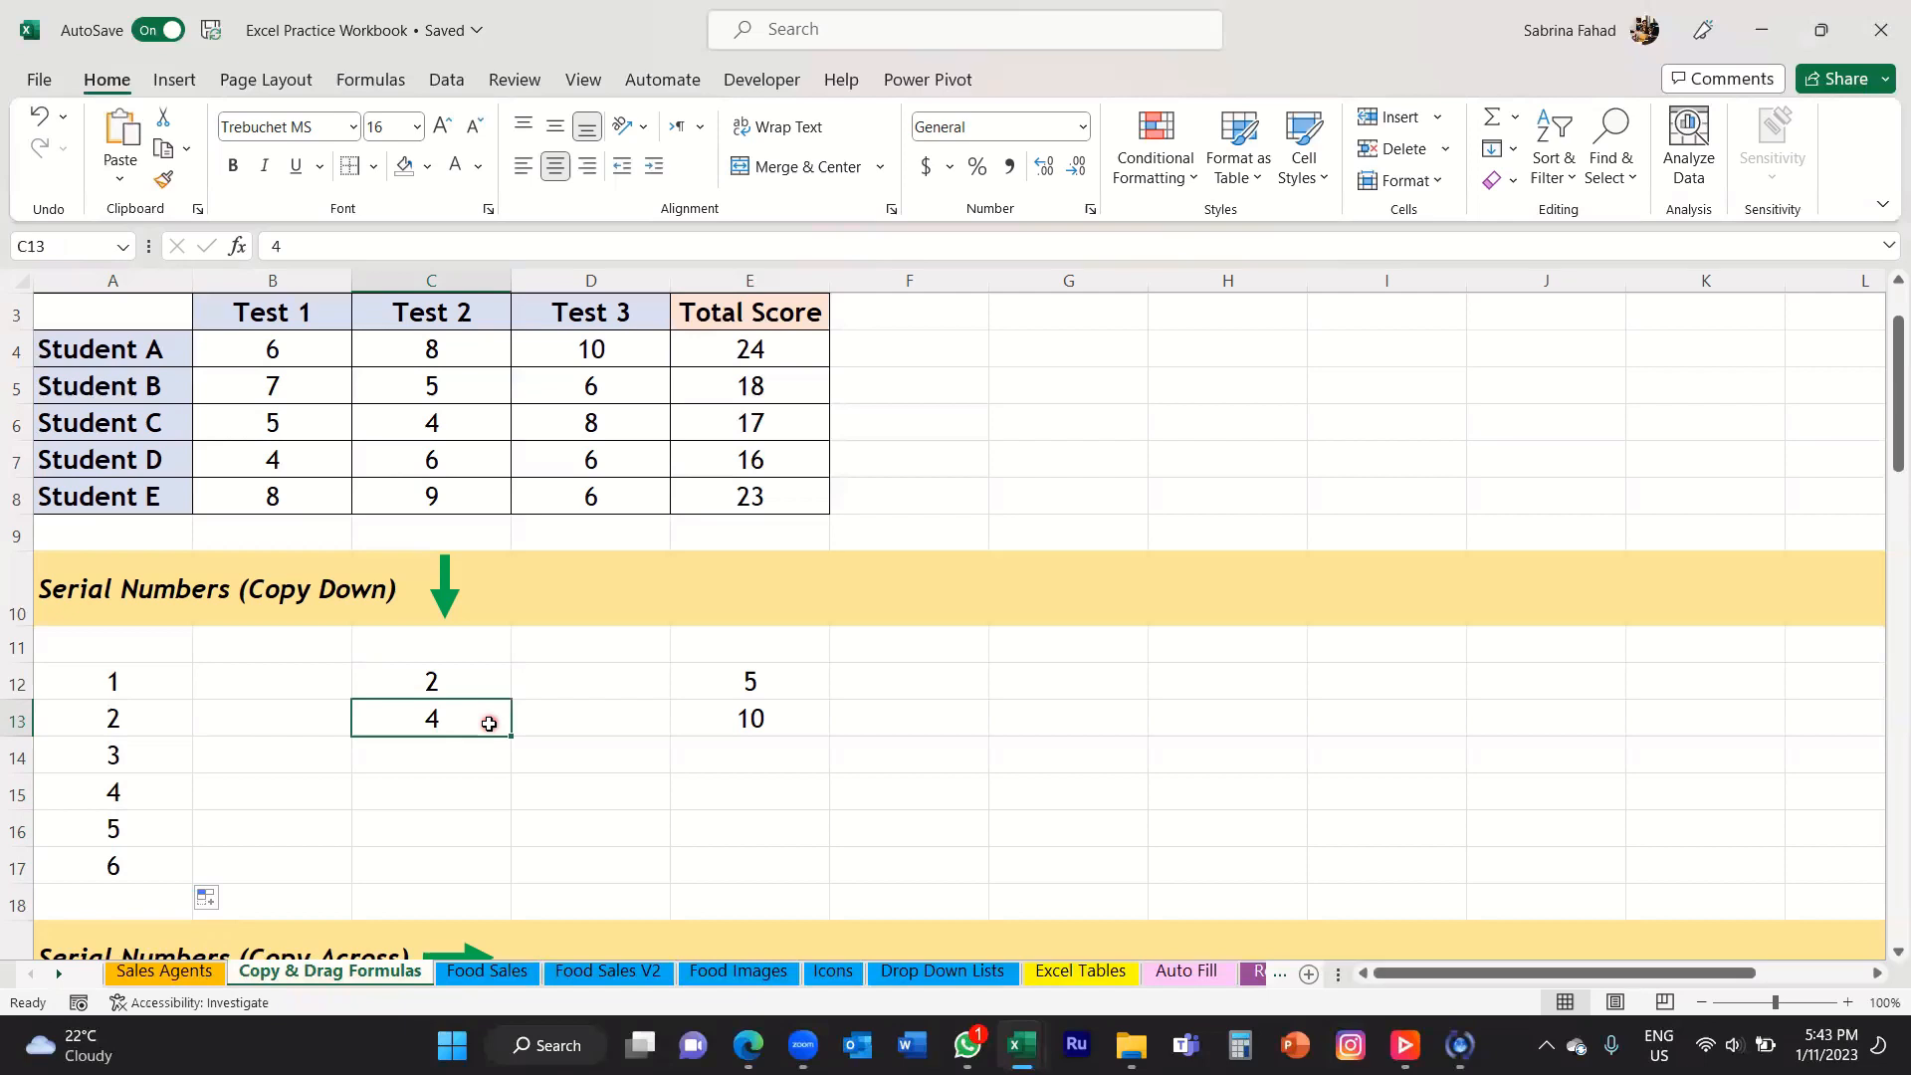
pyautogui.click(489, 678)
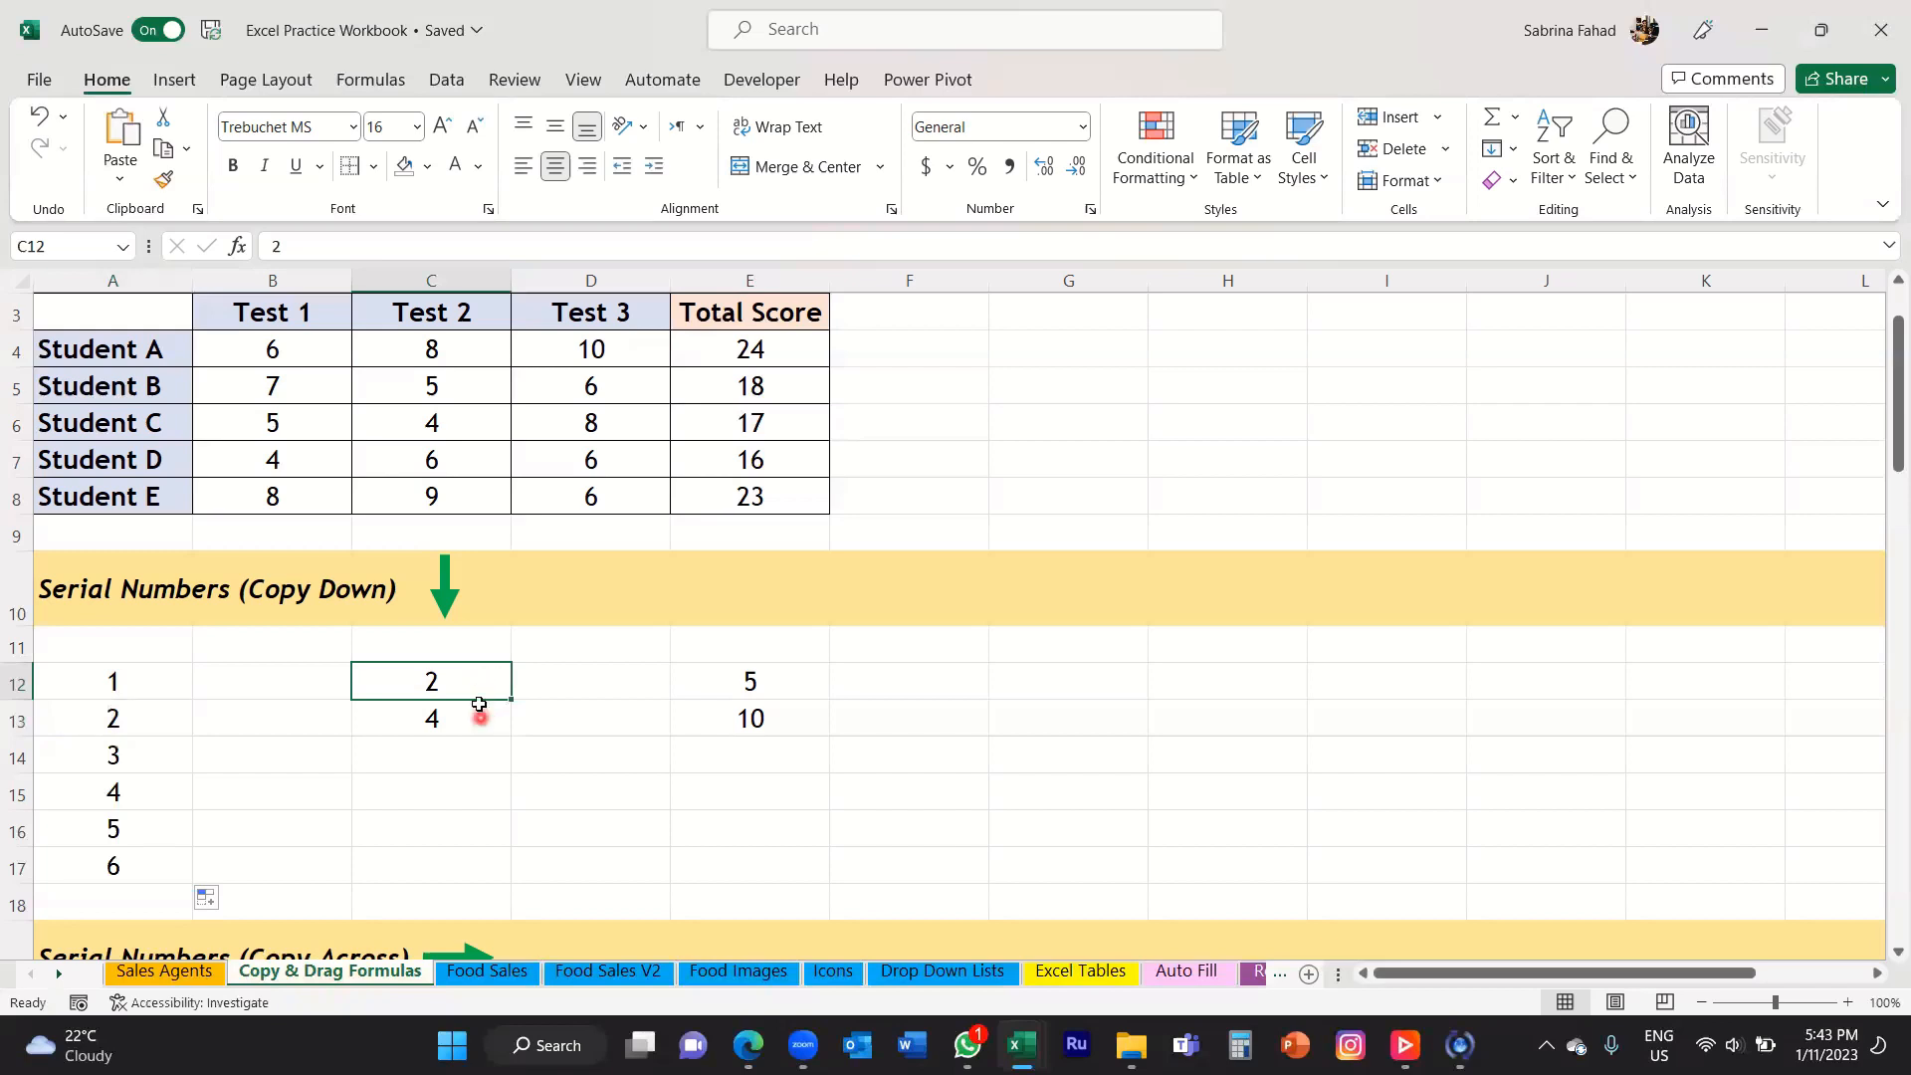
pyautogui.moveTo(483, 677); pyautogui.dragTo(483, 732)
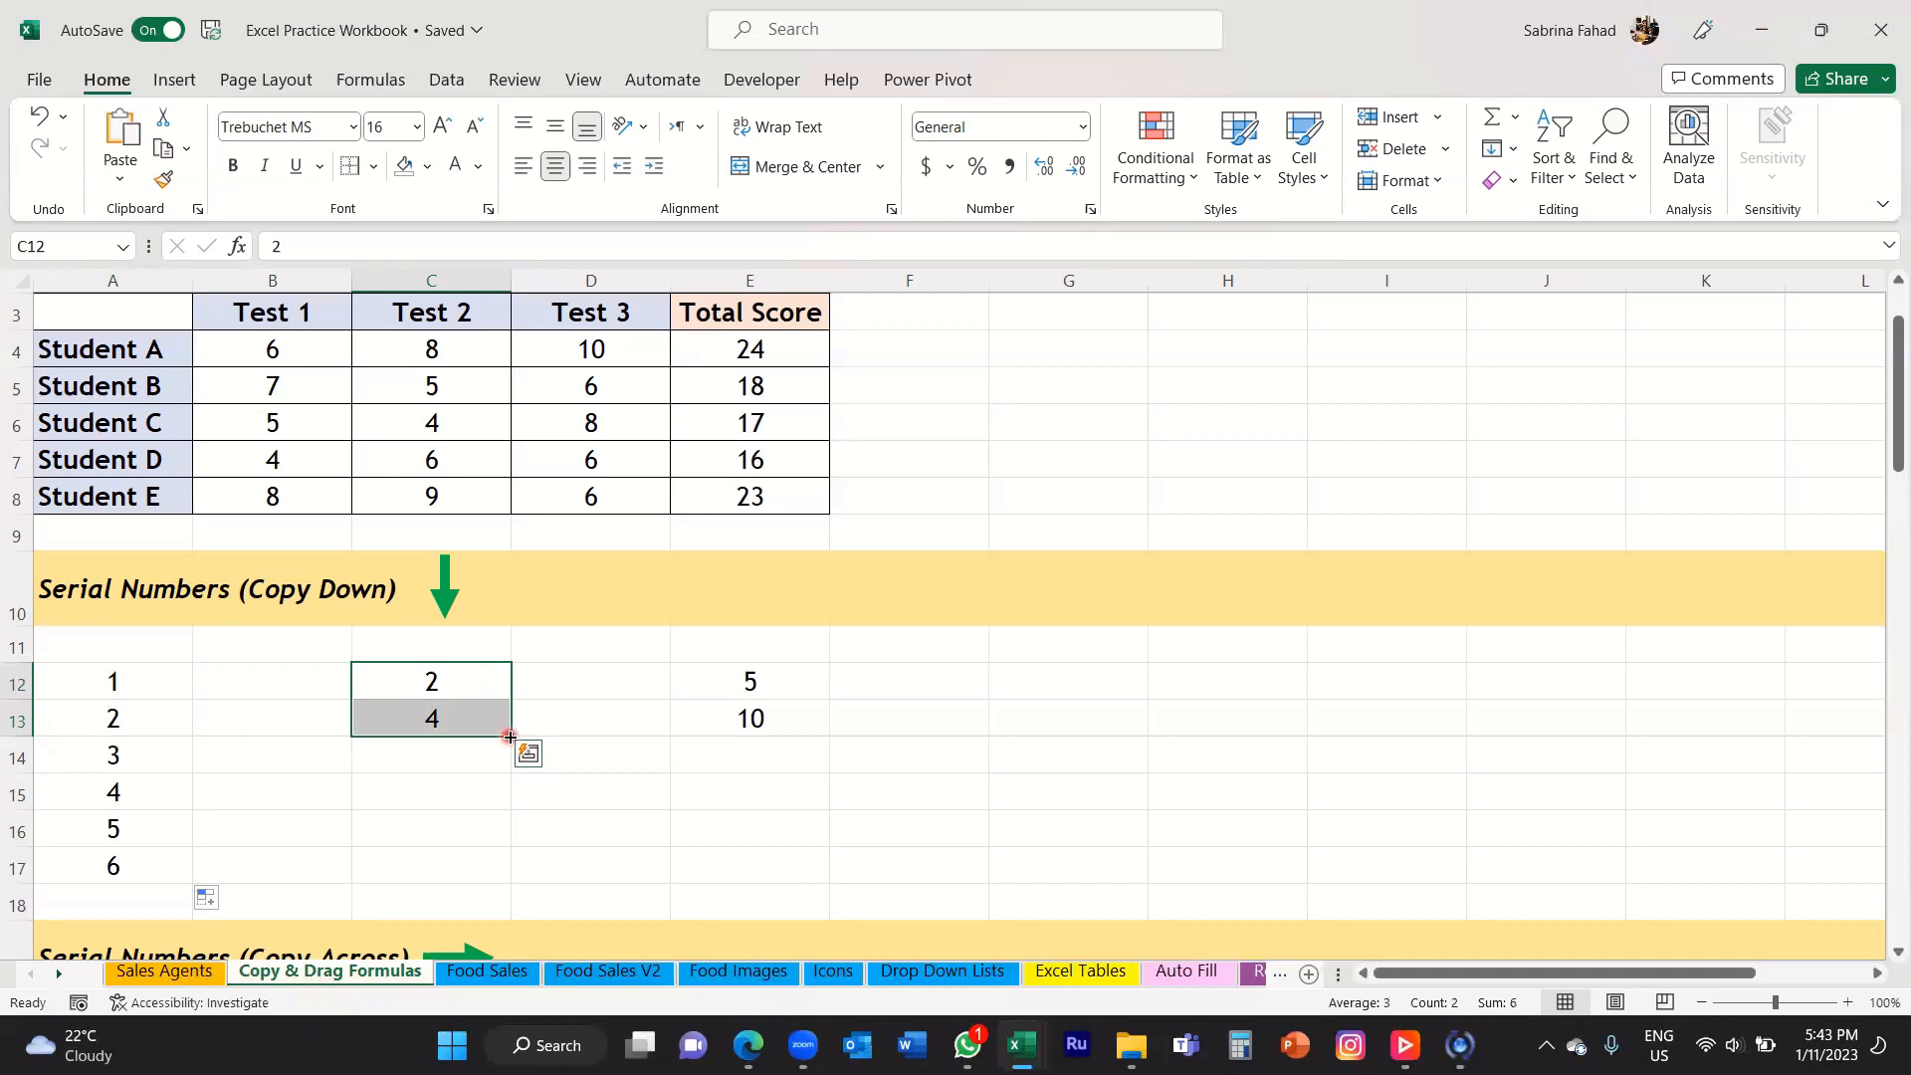
pyautogui.moveTo(509, 736); pyautogui.dragTo(510, 808)
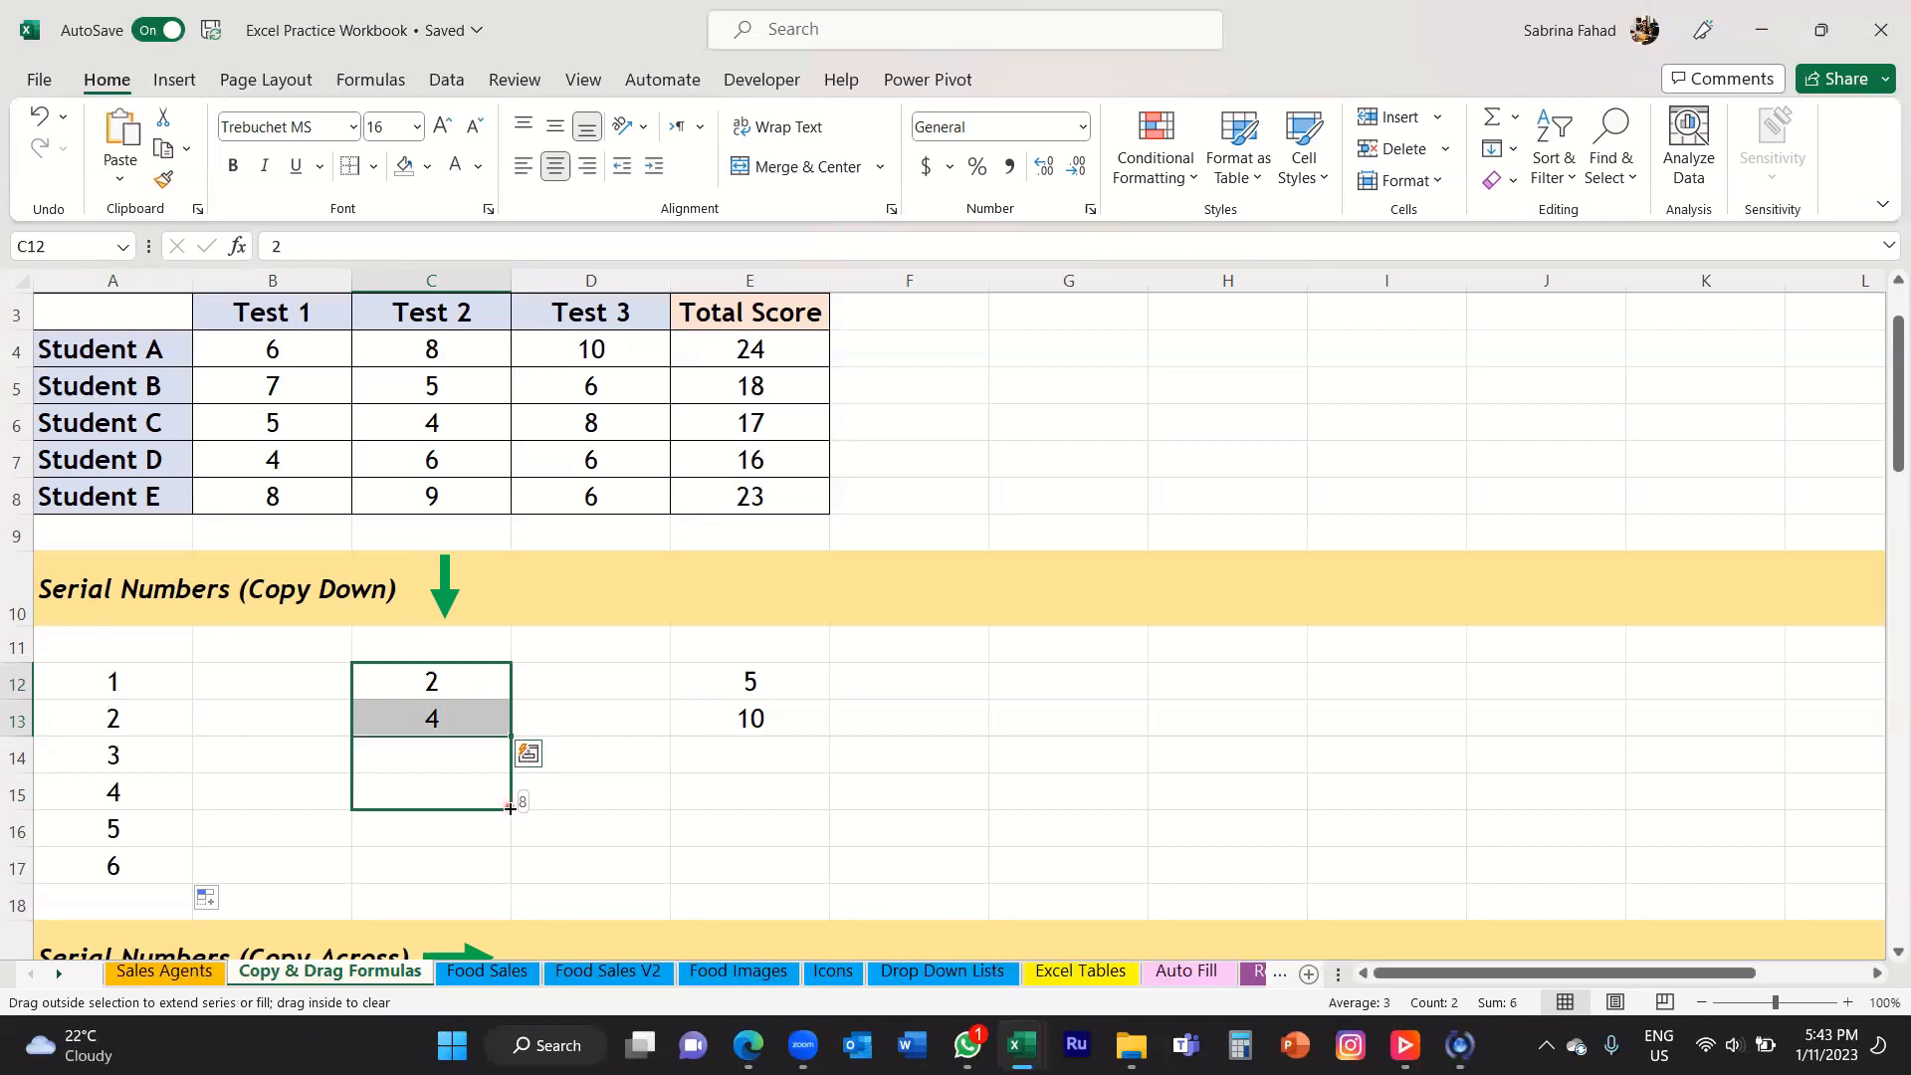
pyautogui.moveTo(509, 808); pyautogui.dragTo(507, 882)
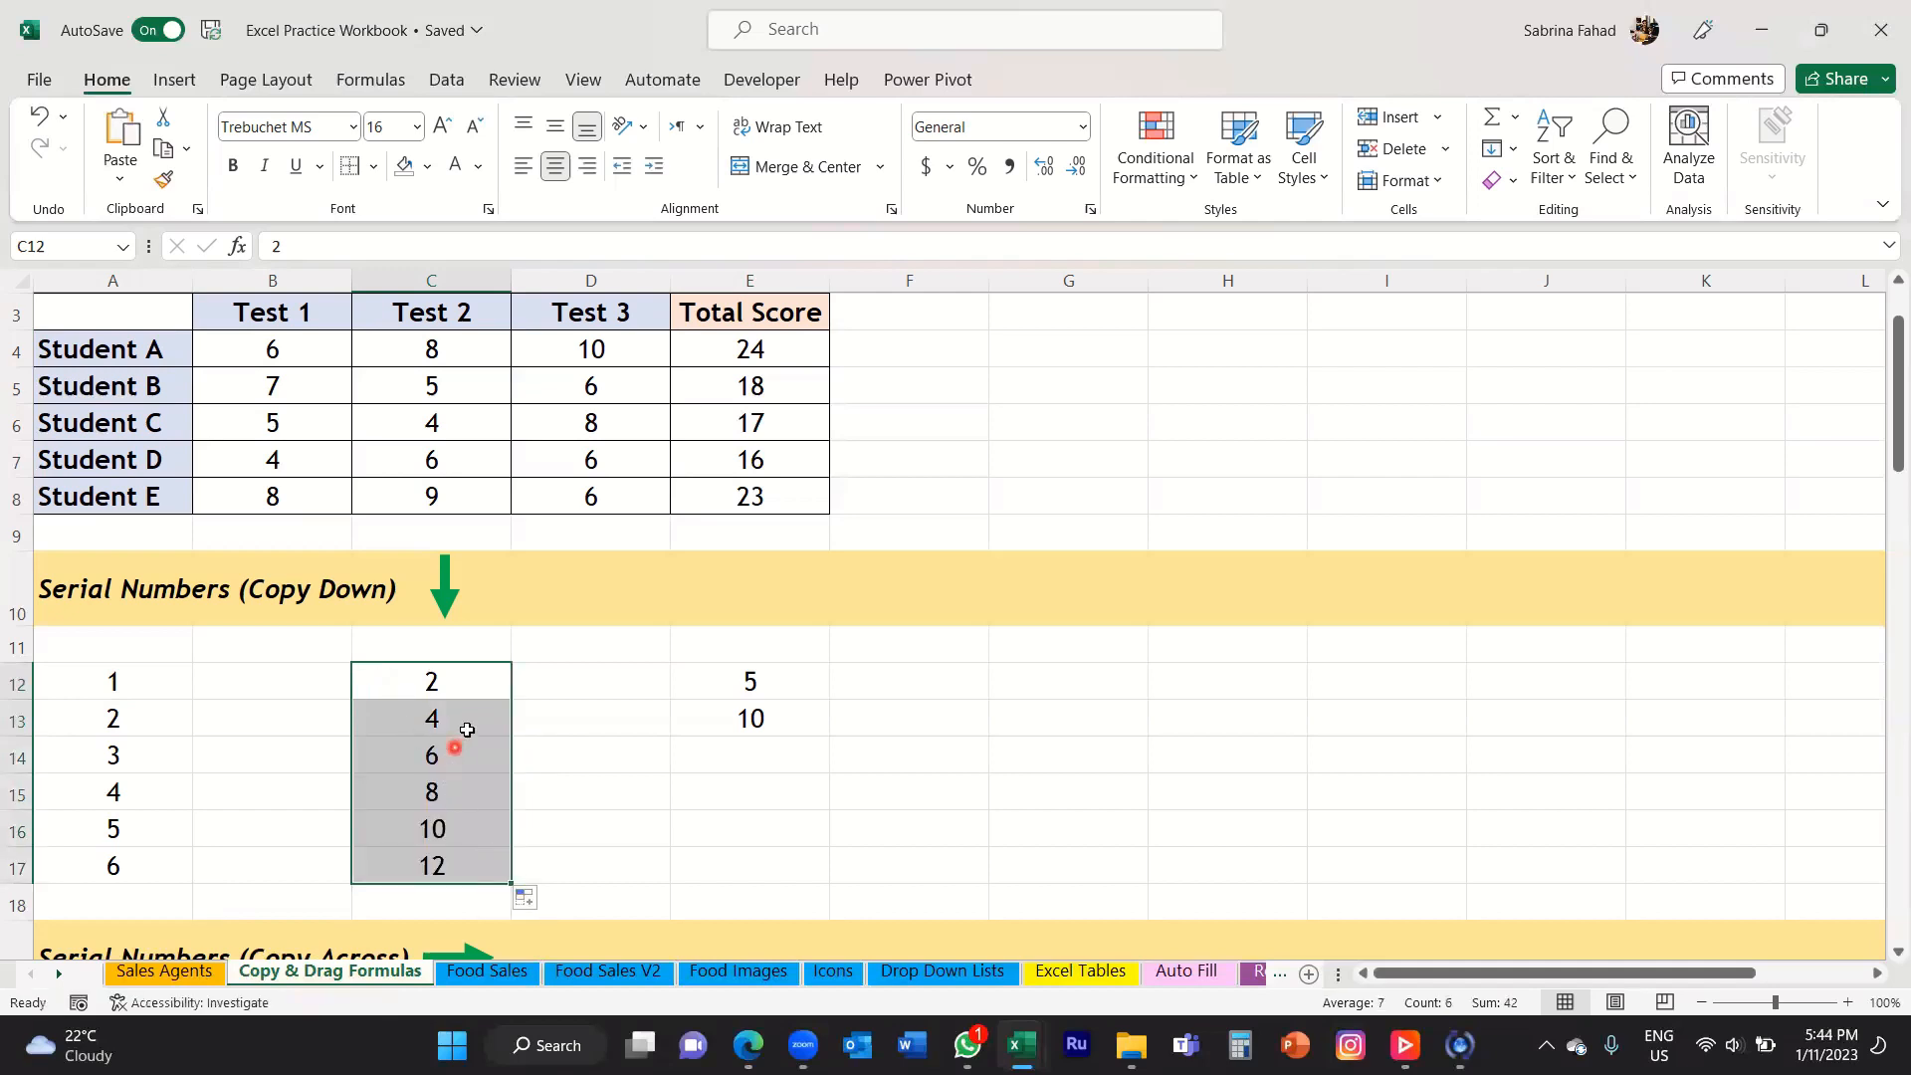
pyautogui.moveTo(461, 753); pyautogui.dragTo(457, 879)
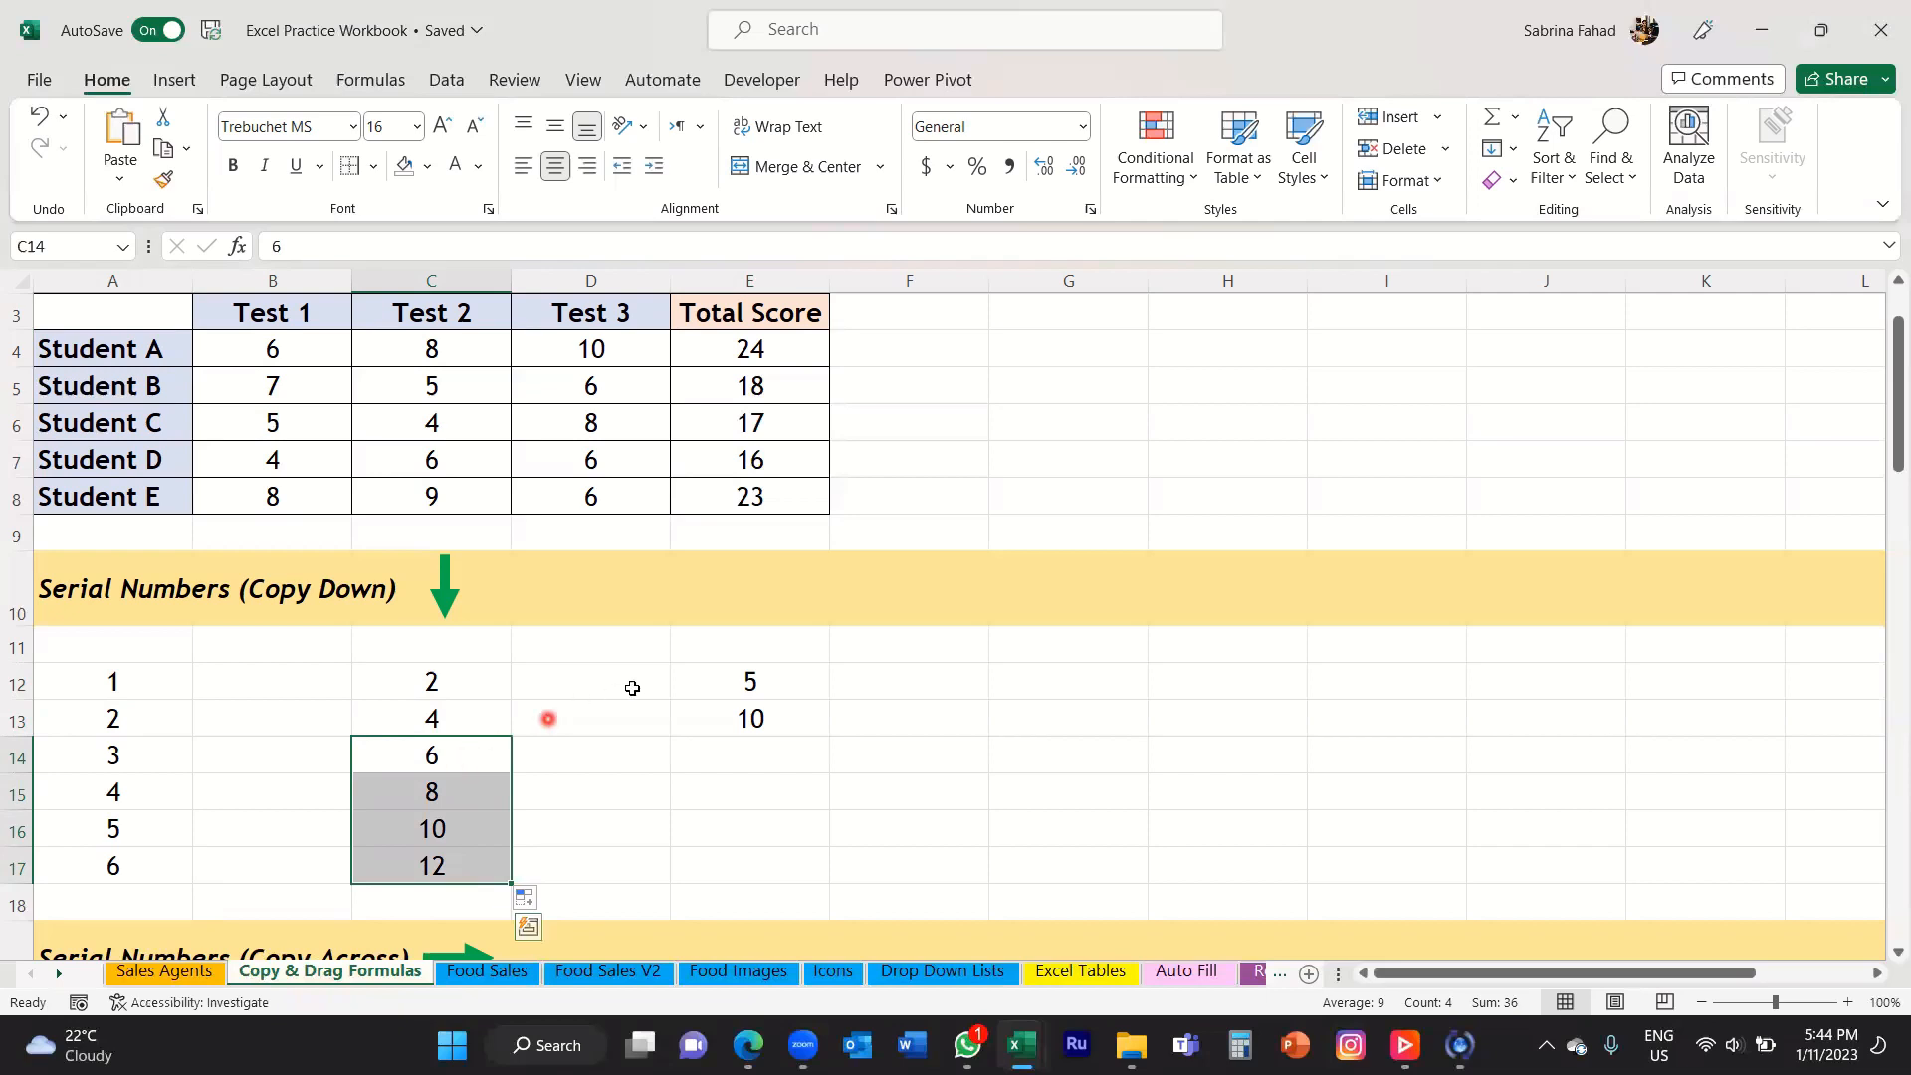
# Extend the series 5 and 10 in E12:E13 down to E17.
pyautogui.click(793, 677)
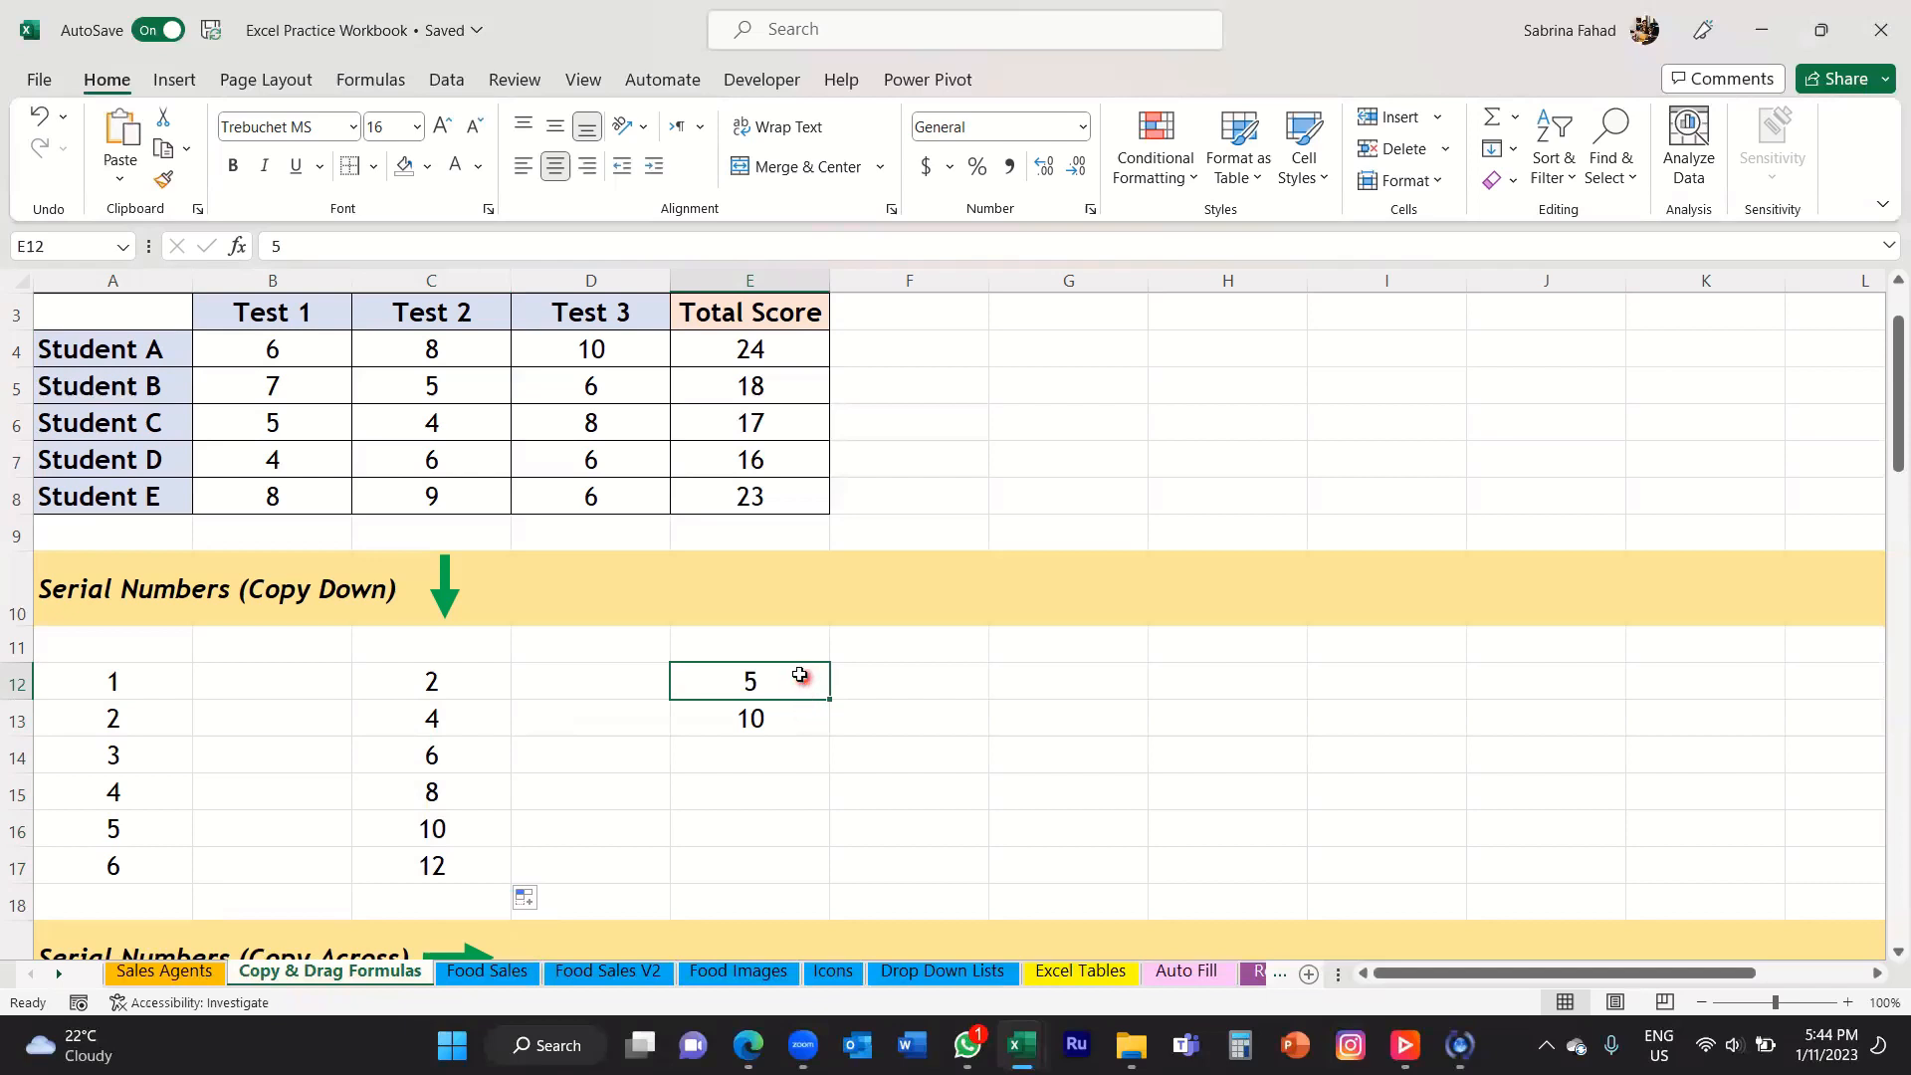
pyautogui.moveTo(798, 694); pyautogui.dragTo(799, 721)
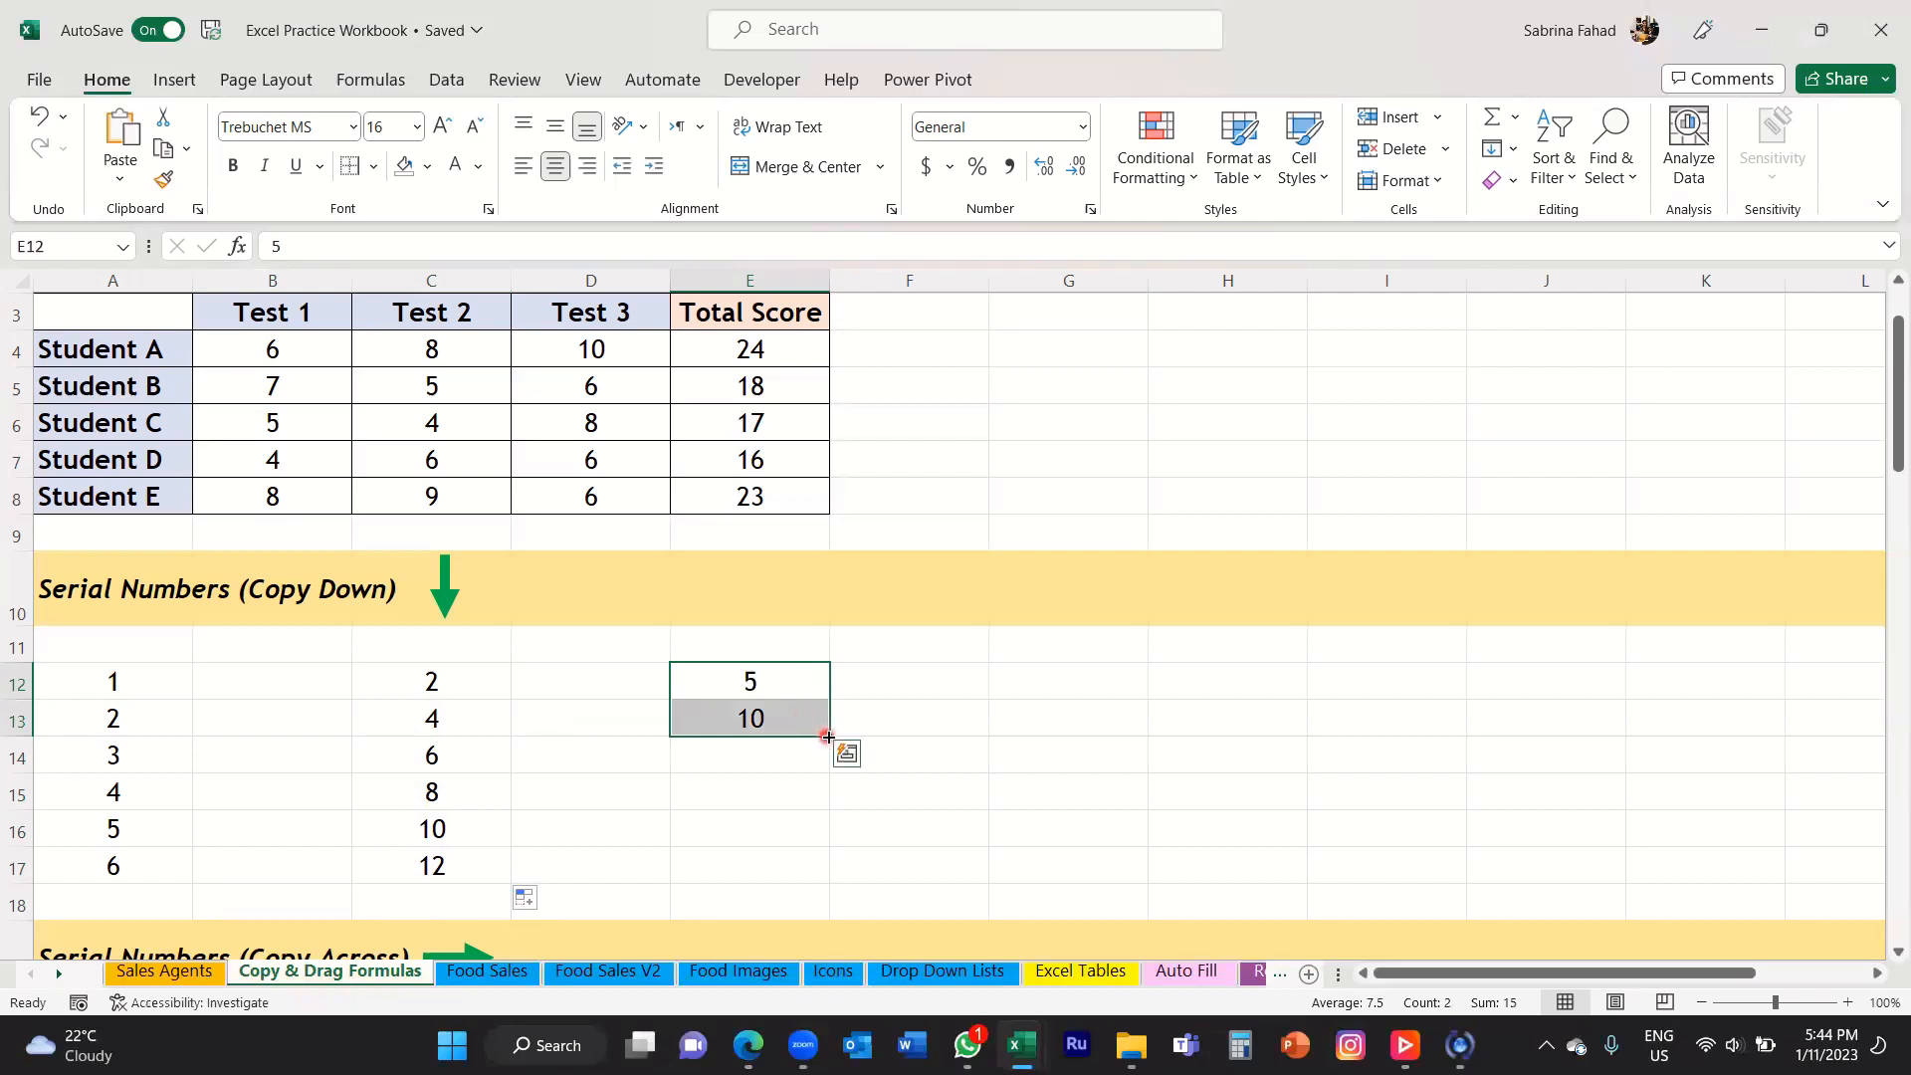
pyautogui.moveTo(827, 737); pyautogui.dragTo(829, 737)
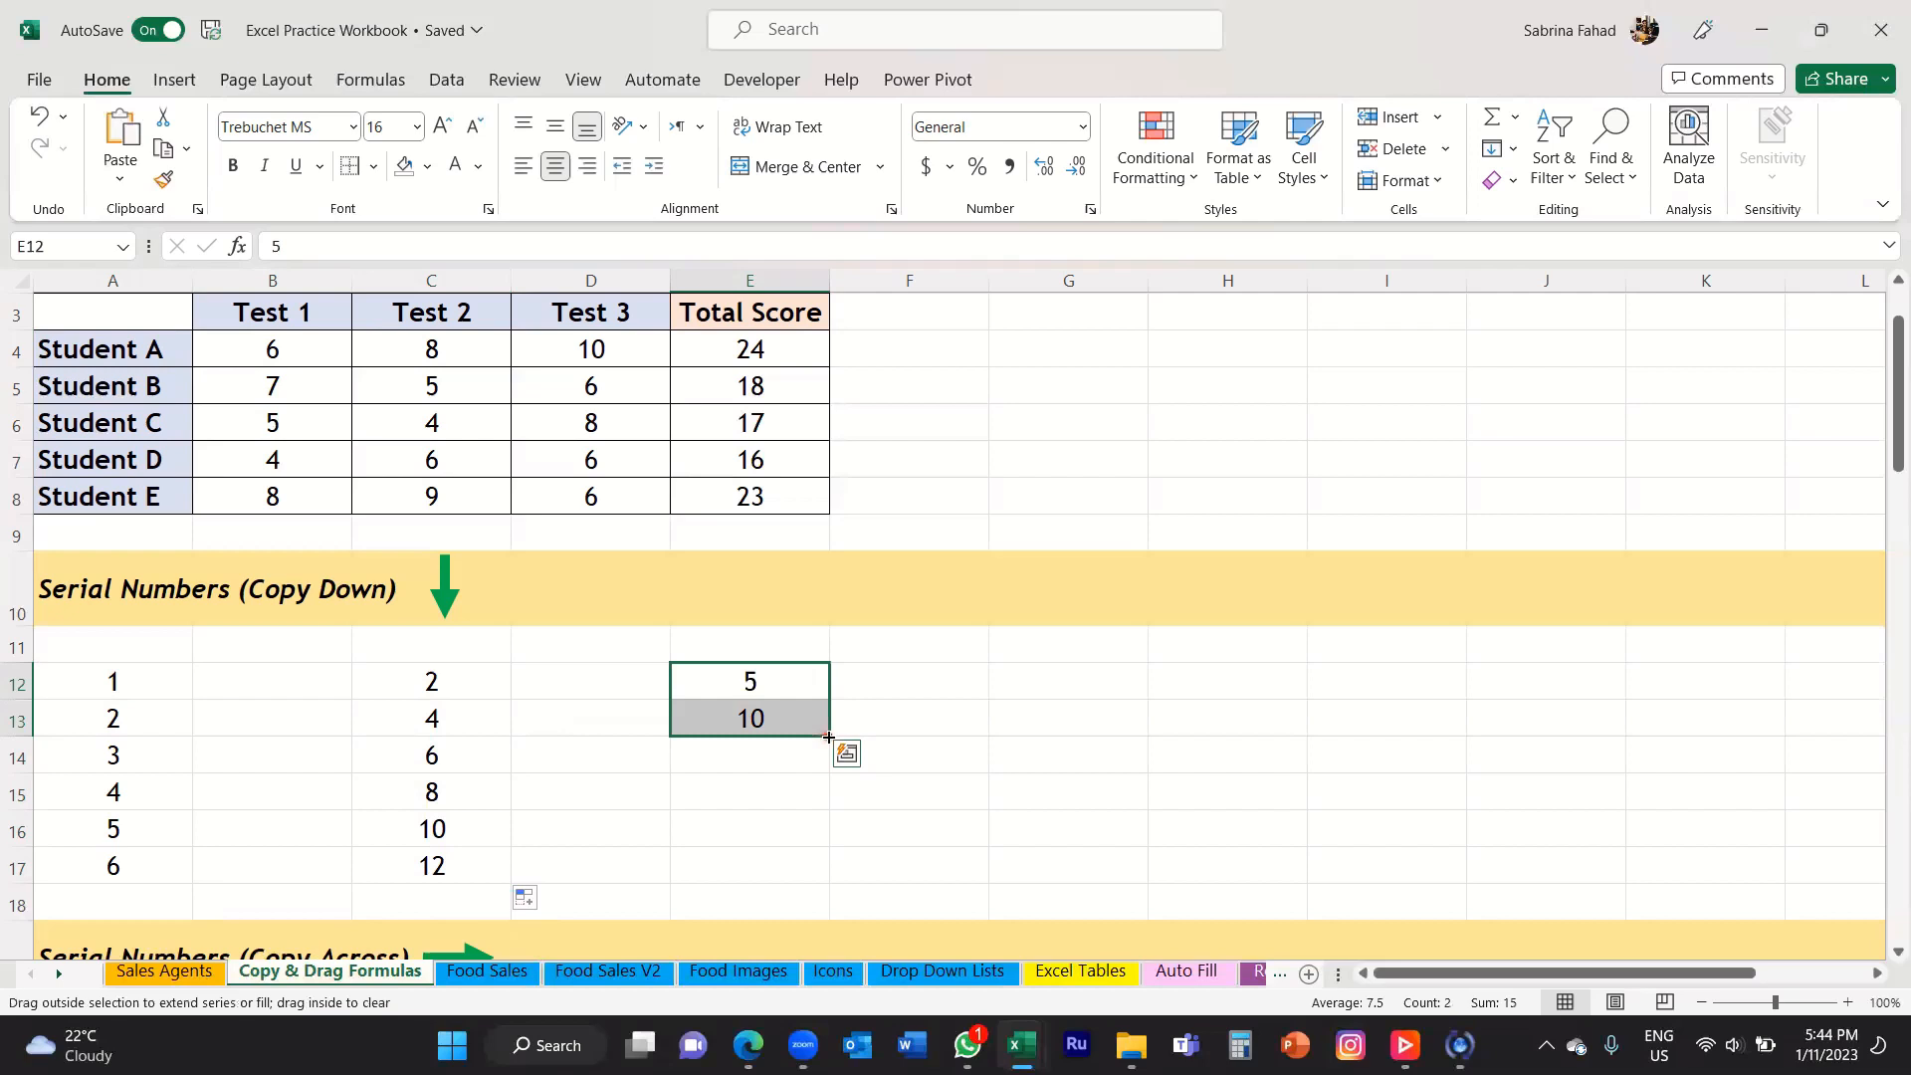
pyautogui.moveTo(828, 736); pyautogui.dragTo(830, 876)
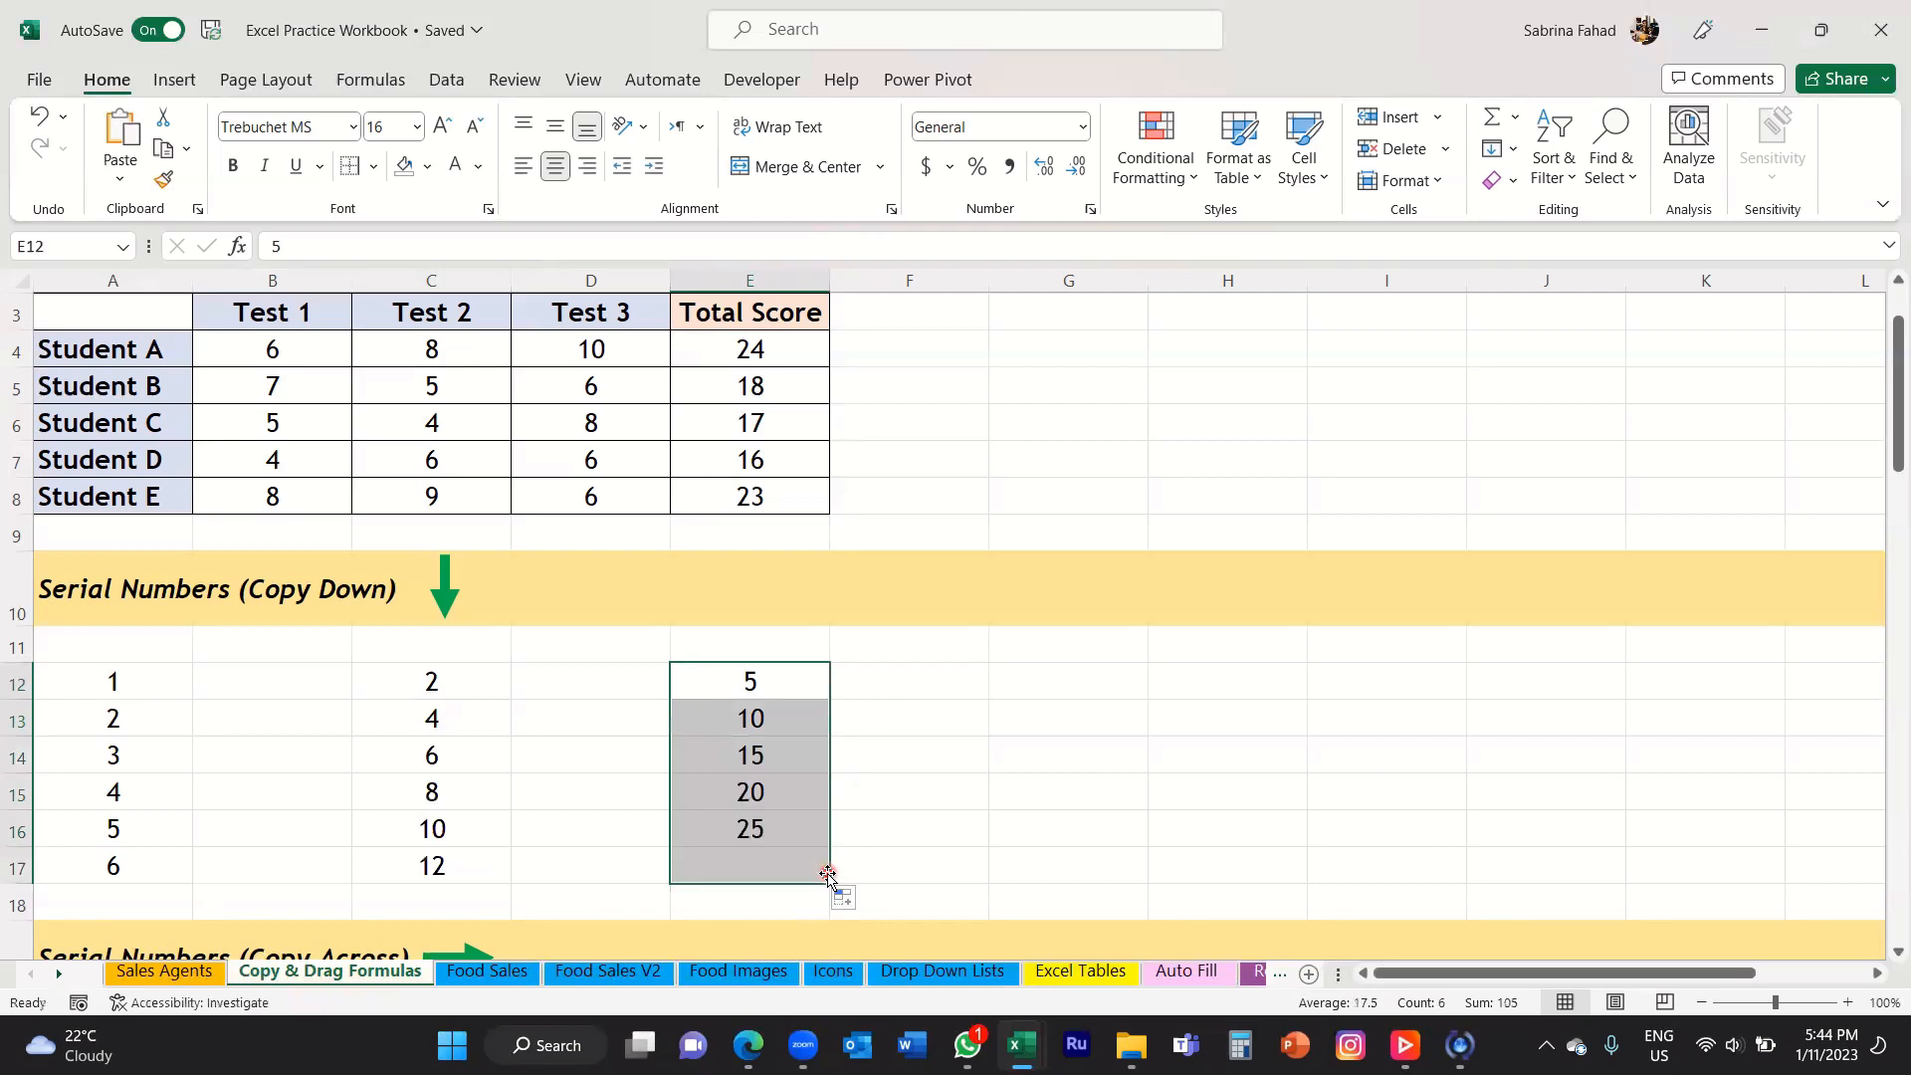
pyautogui.moveTo(785, 758); pyautogui.dragTo(792, 869)
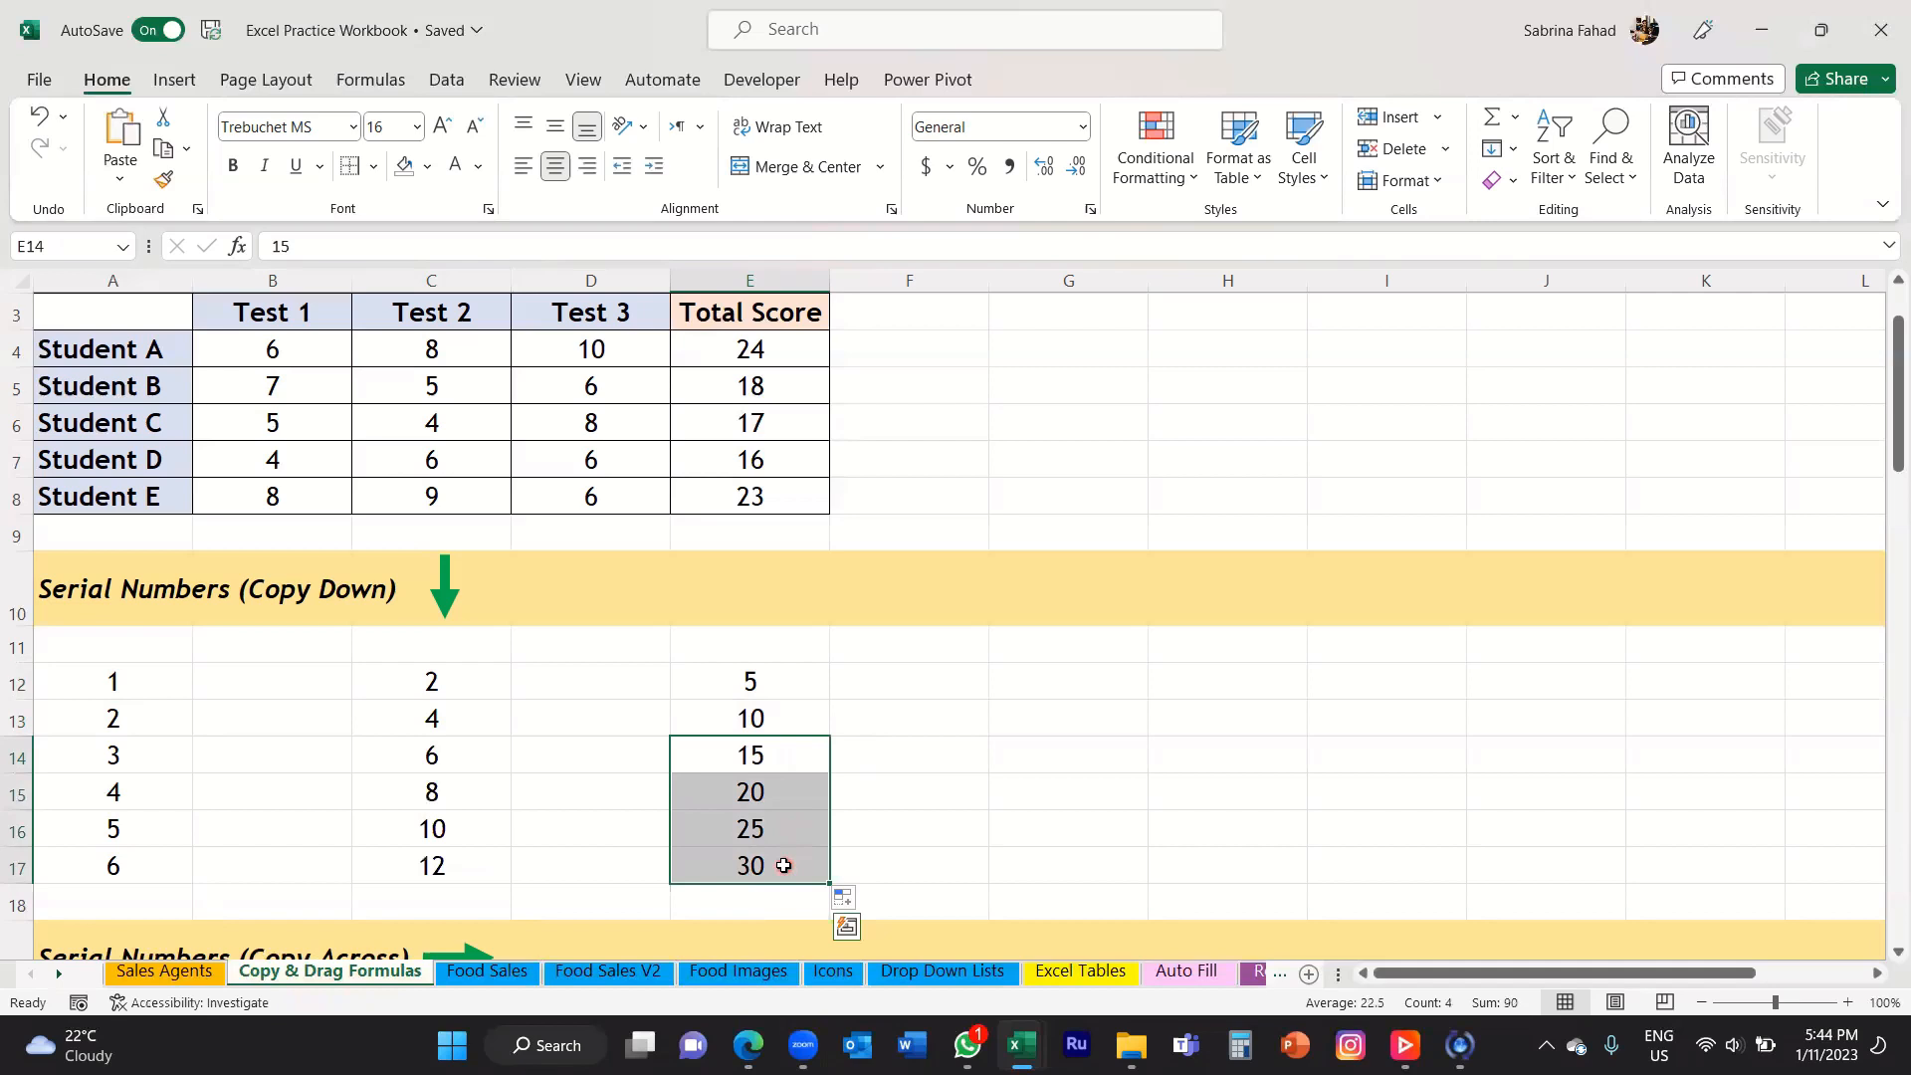
pyautogui.click(265, 694)
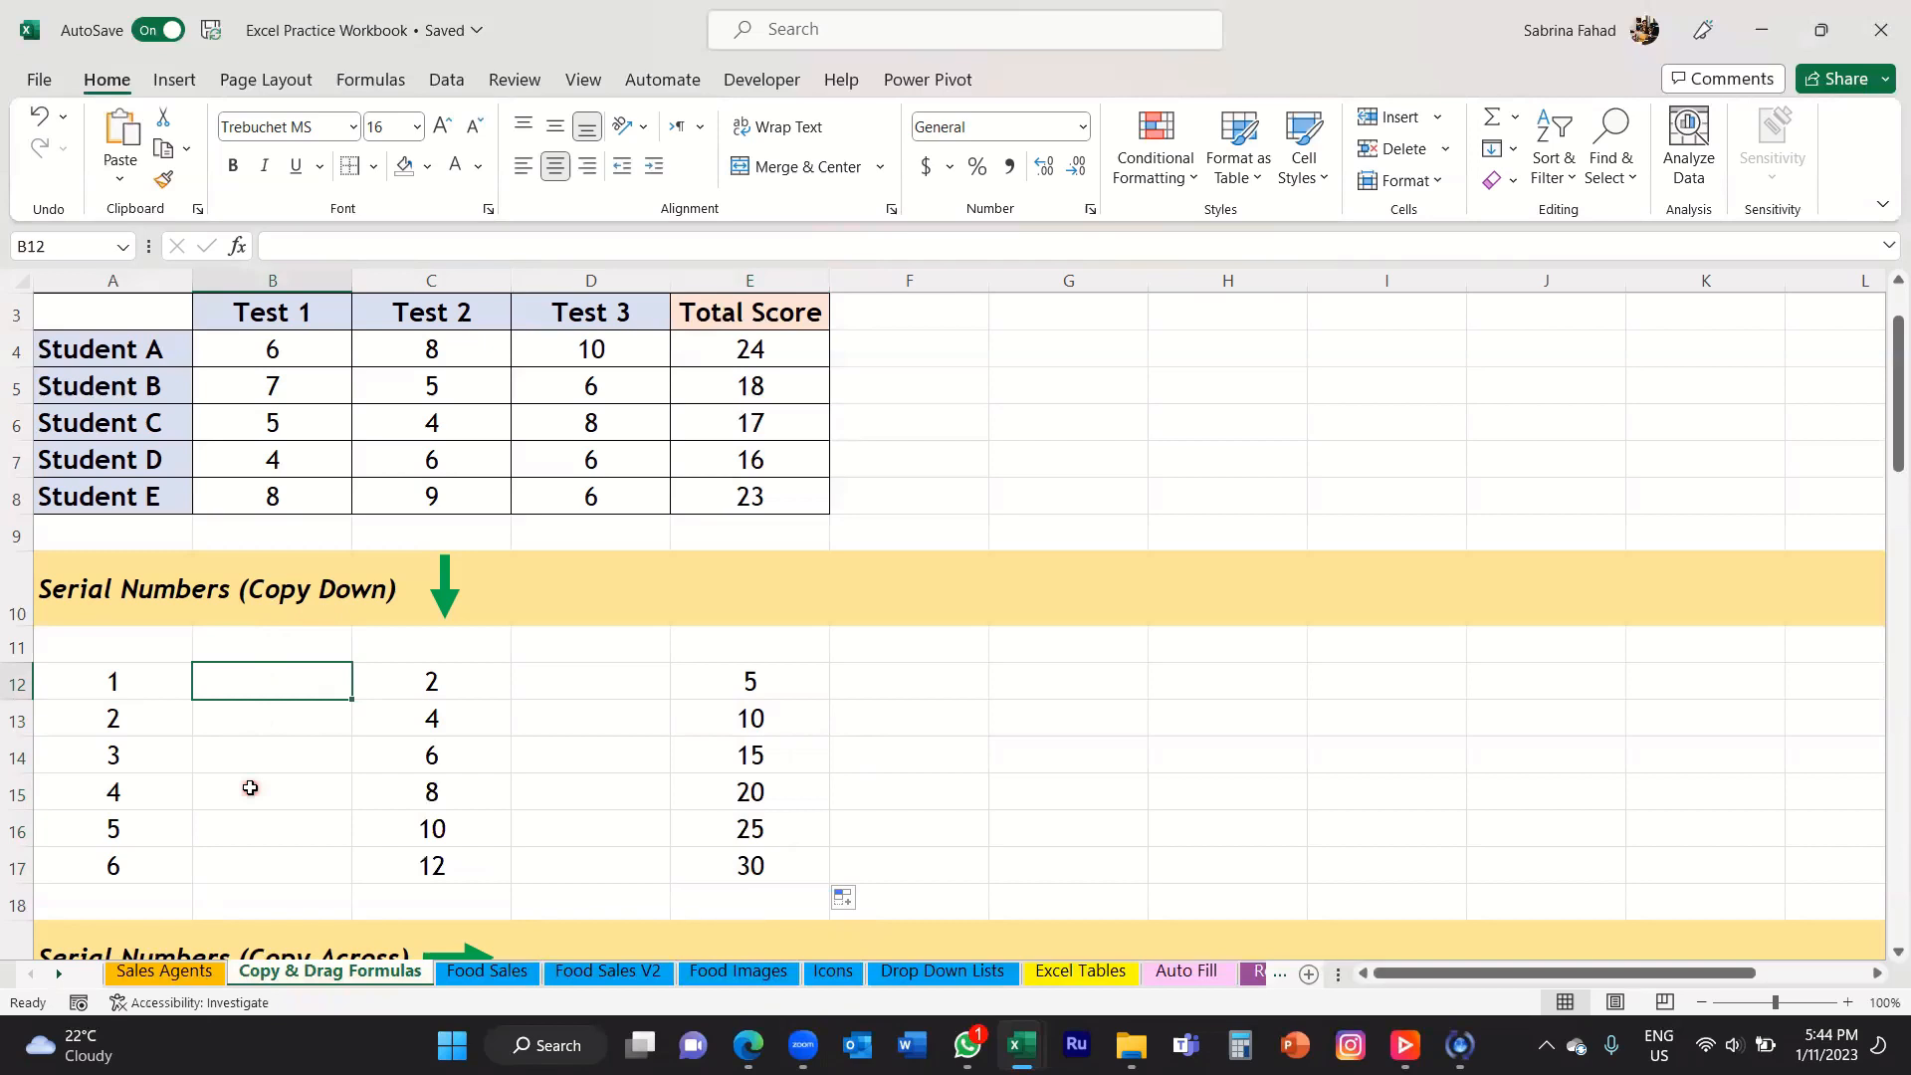
# Extend the serial numbers 1 and 2 in A21:B21 across to F21 under Serial Numbers (Copy Across).
pyautogui.scroll(-3, 250, 787)
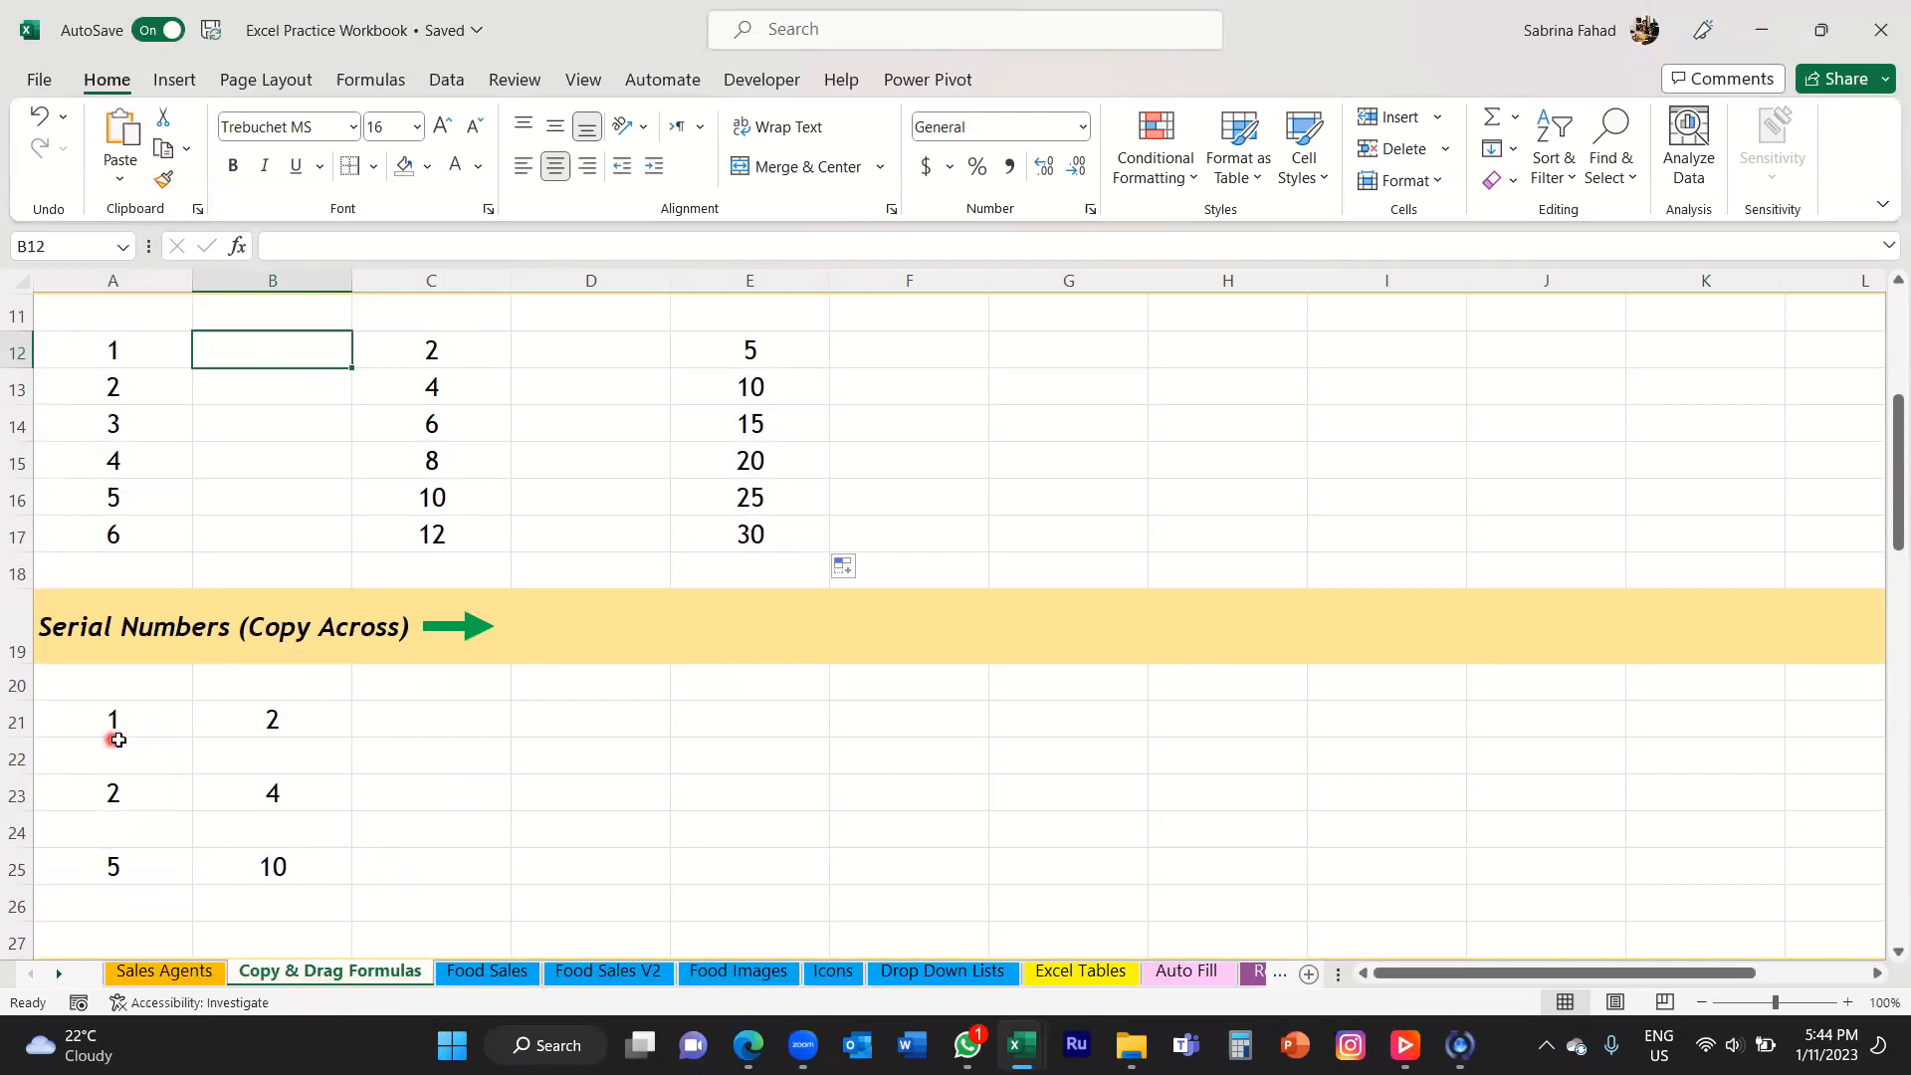
pyautogui.click(148, 724)
pyautogui.moveTo(148, 724); pyautogui.dragTo(332, 722)
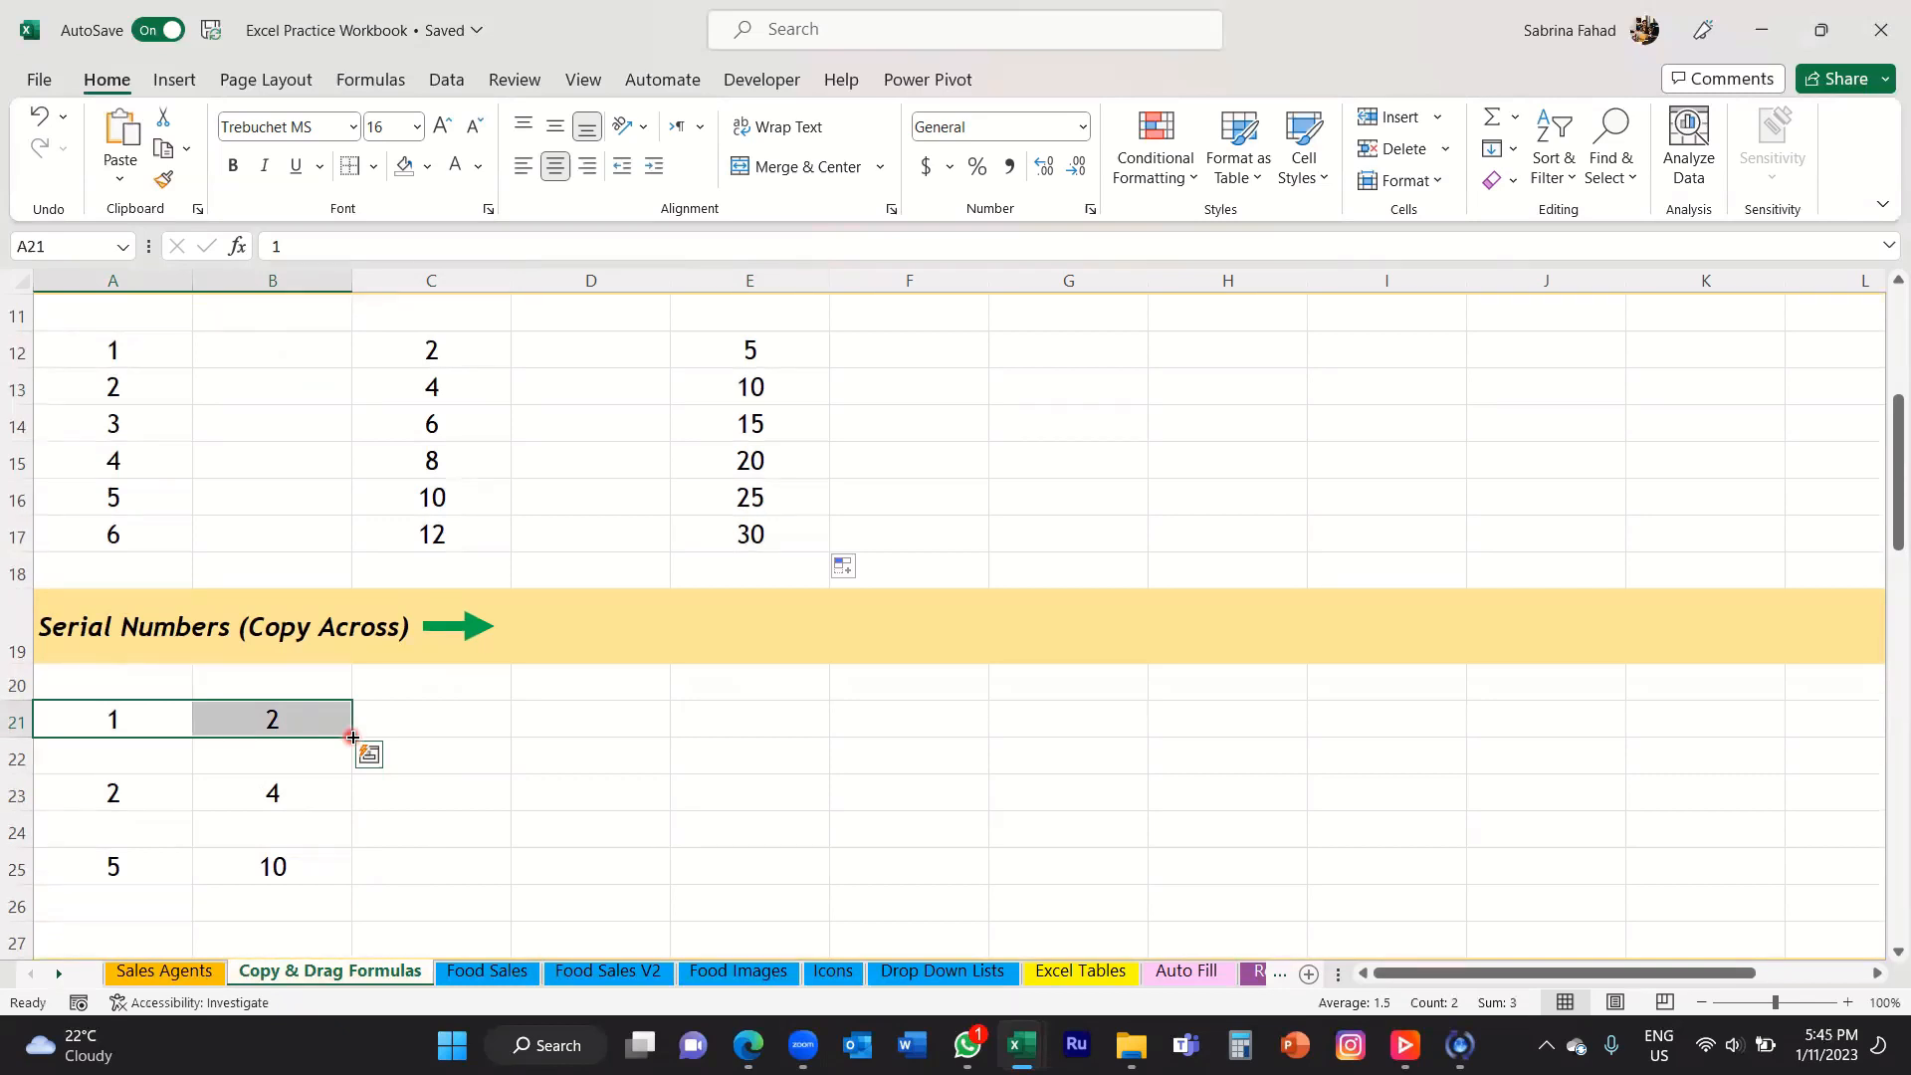
pyautogui.moveTo(352, 737); pyautogui.dragTo(354, 738)
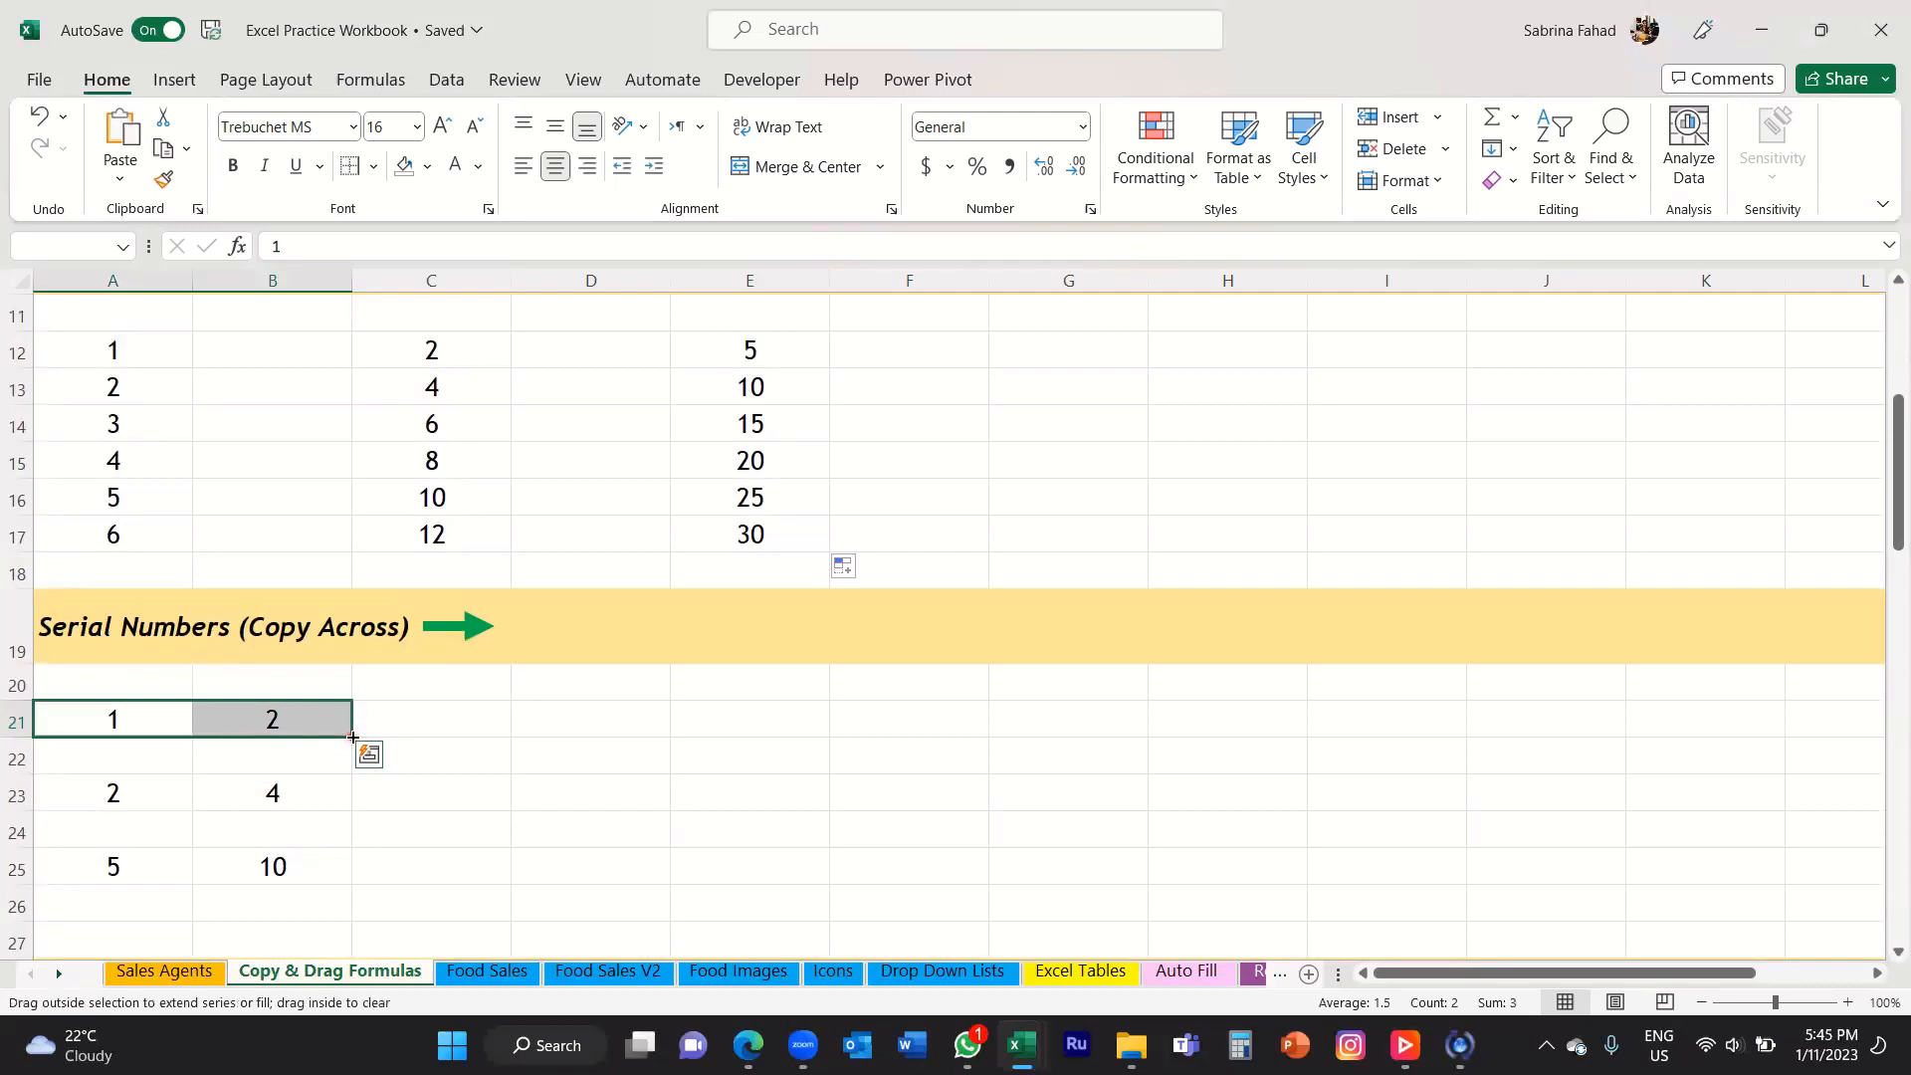
pyautogui.moveTo(352, 737); pyautogui.dragTo(671, 734)
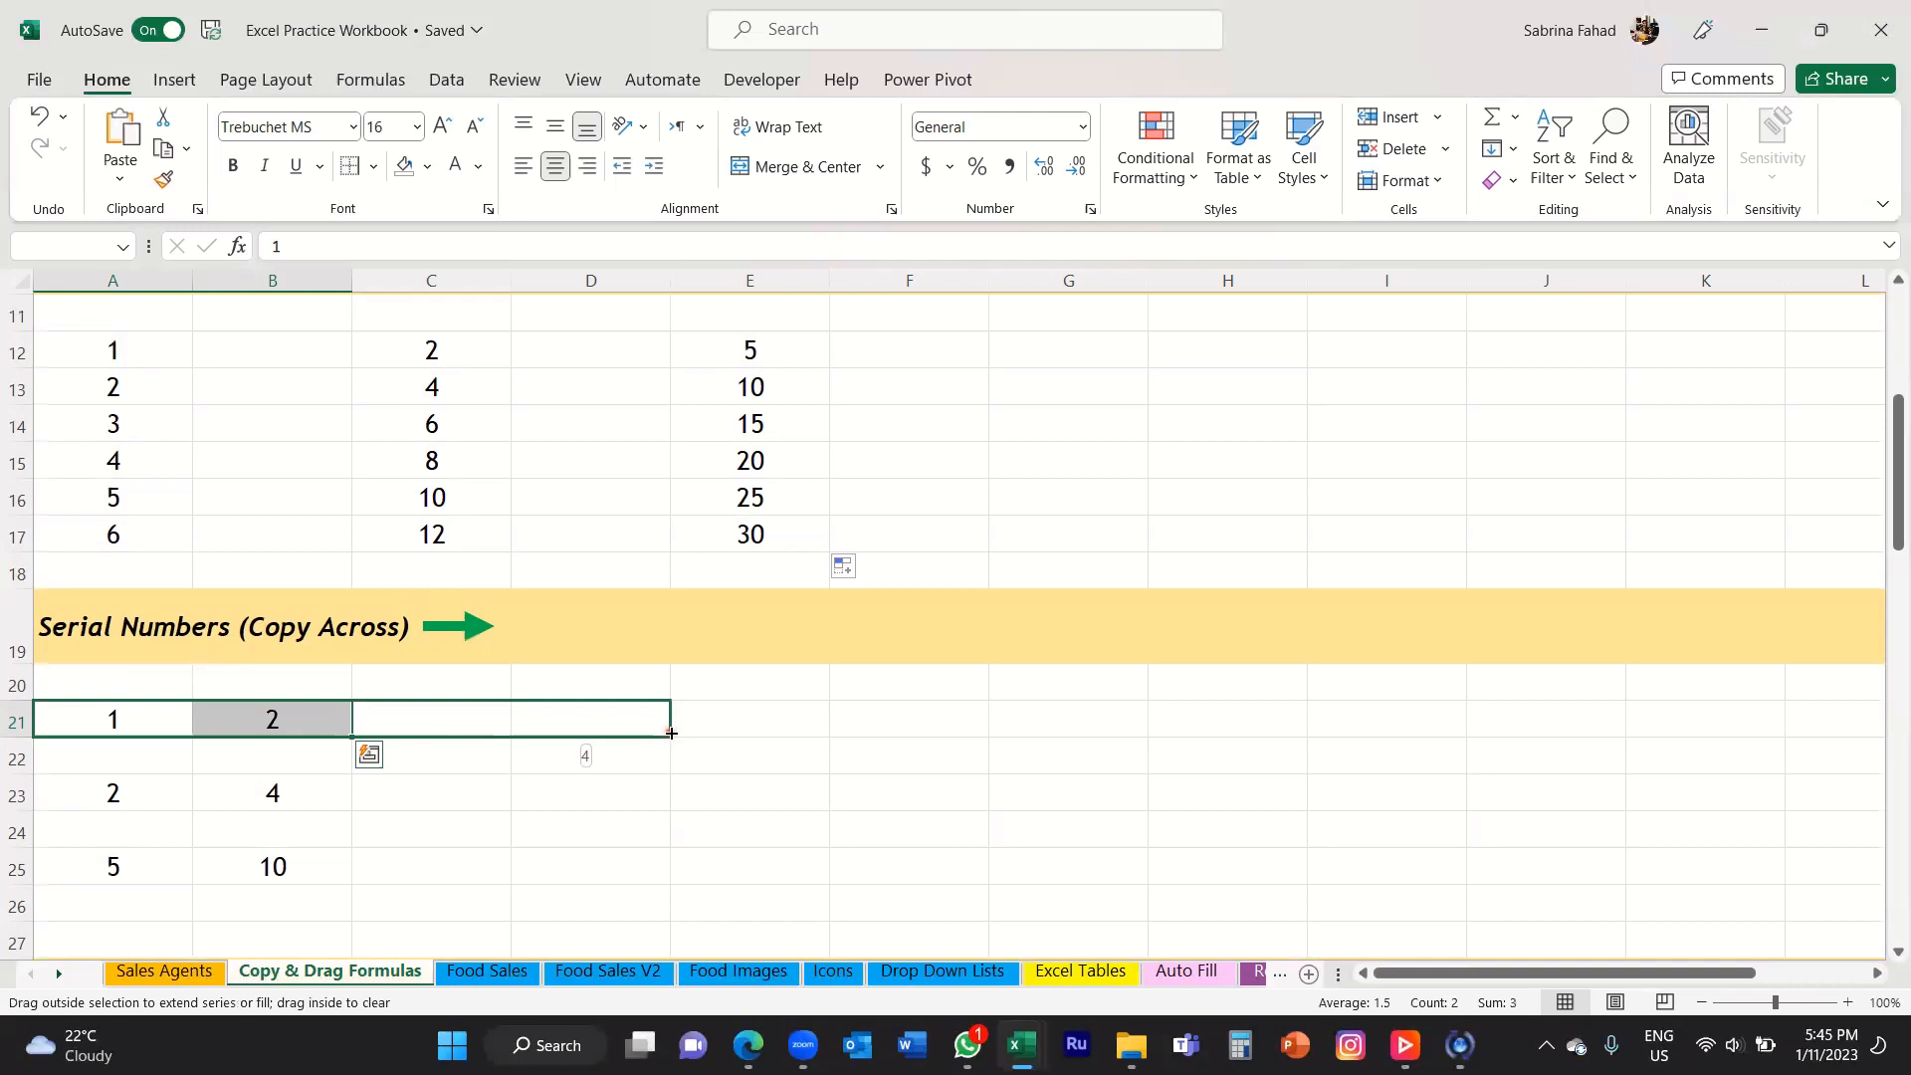
pyautogui.moveTo(671, 734); pyautogui.dragTo(968, 732)
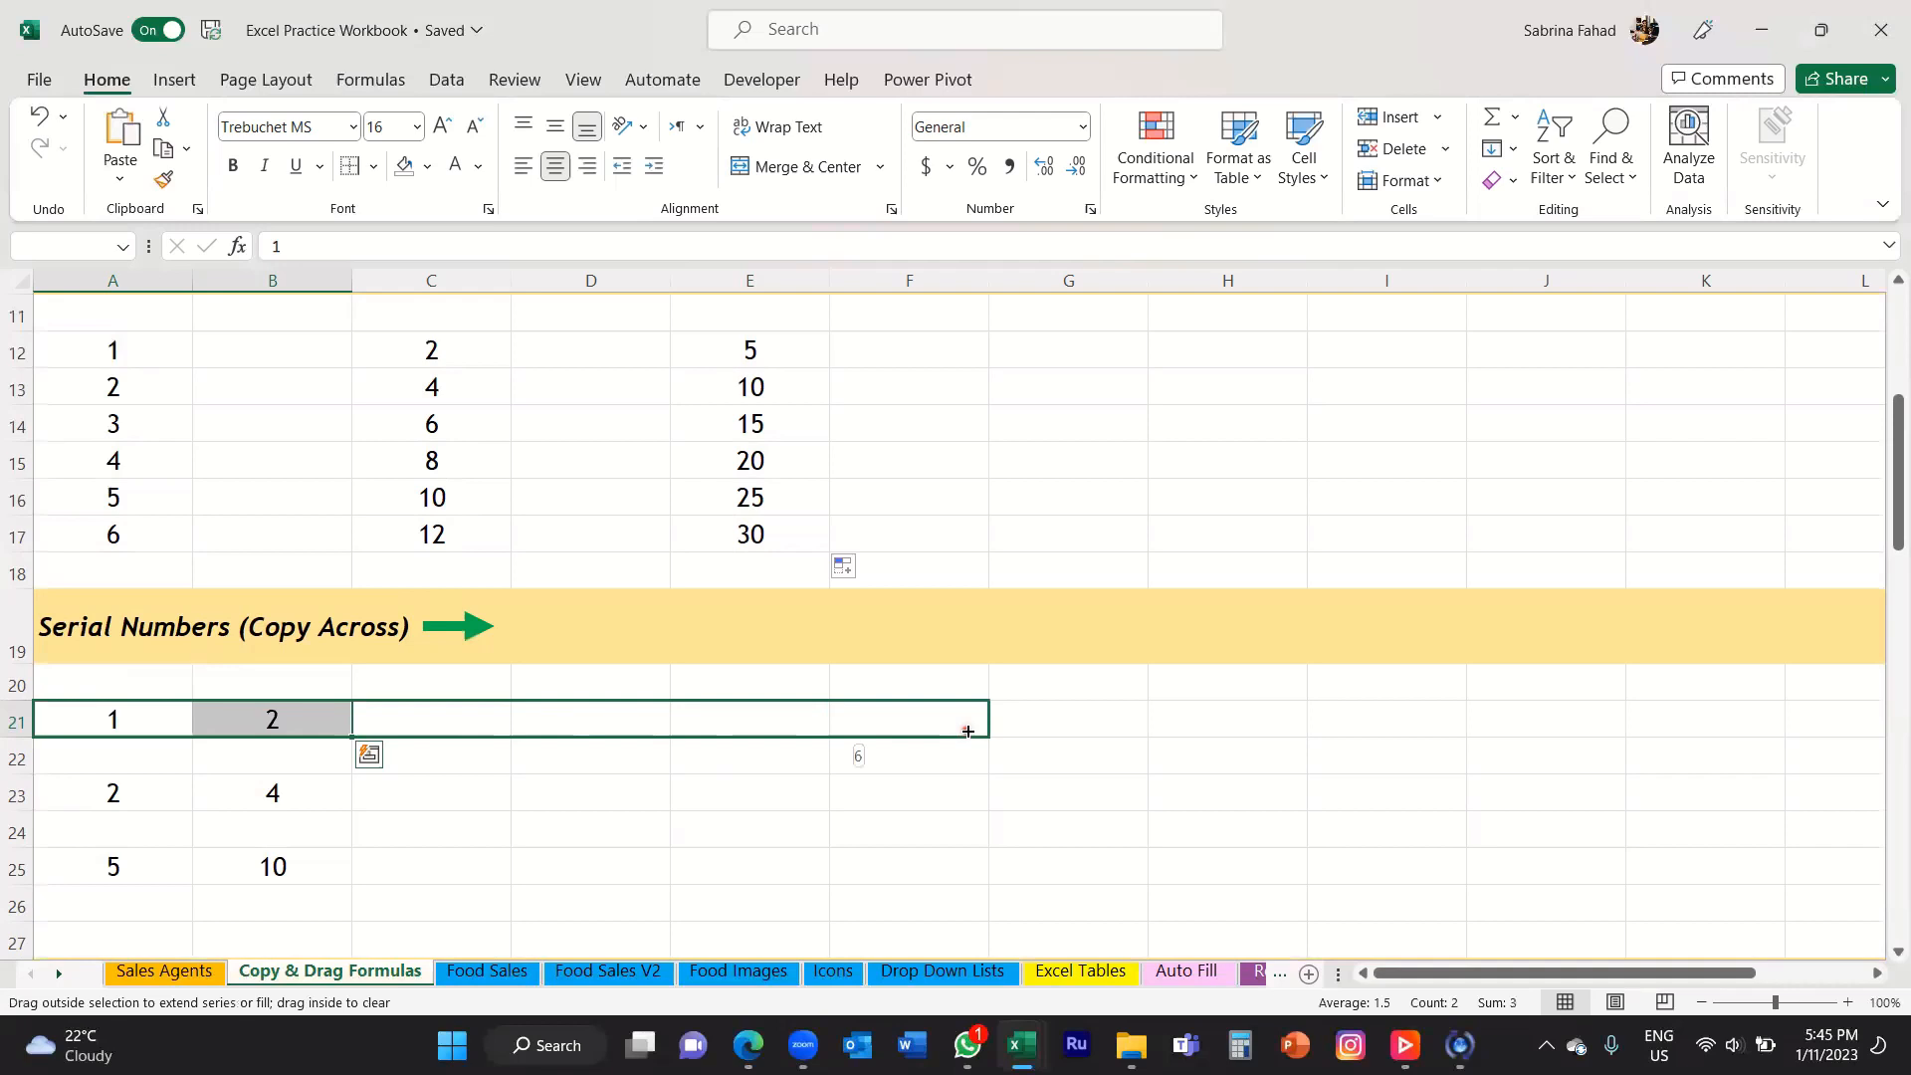
pyautogui.moveTo(967, 732); pyautogui.dragTo(964, 728)
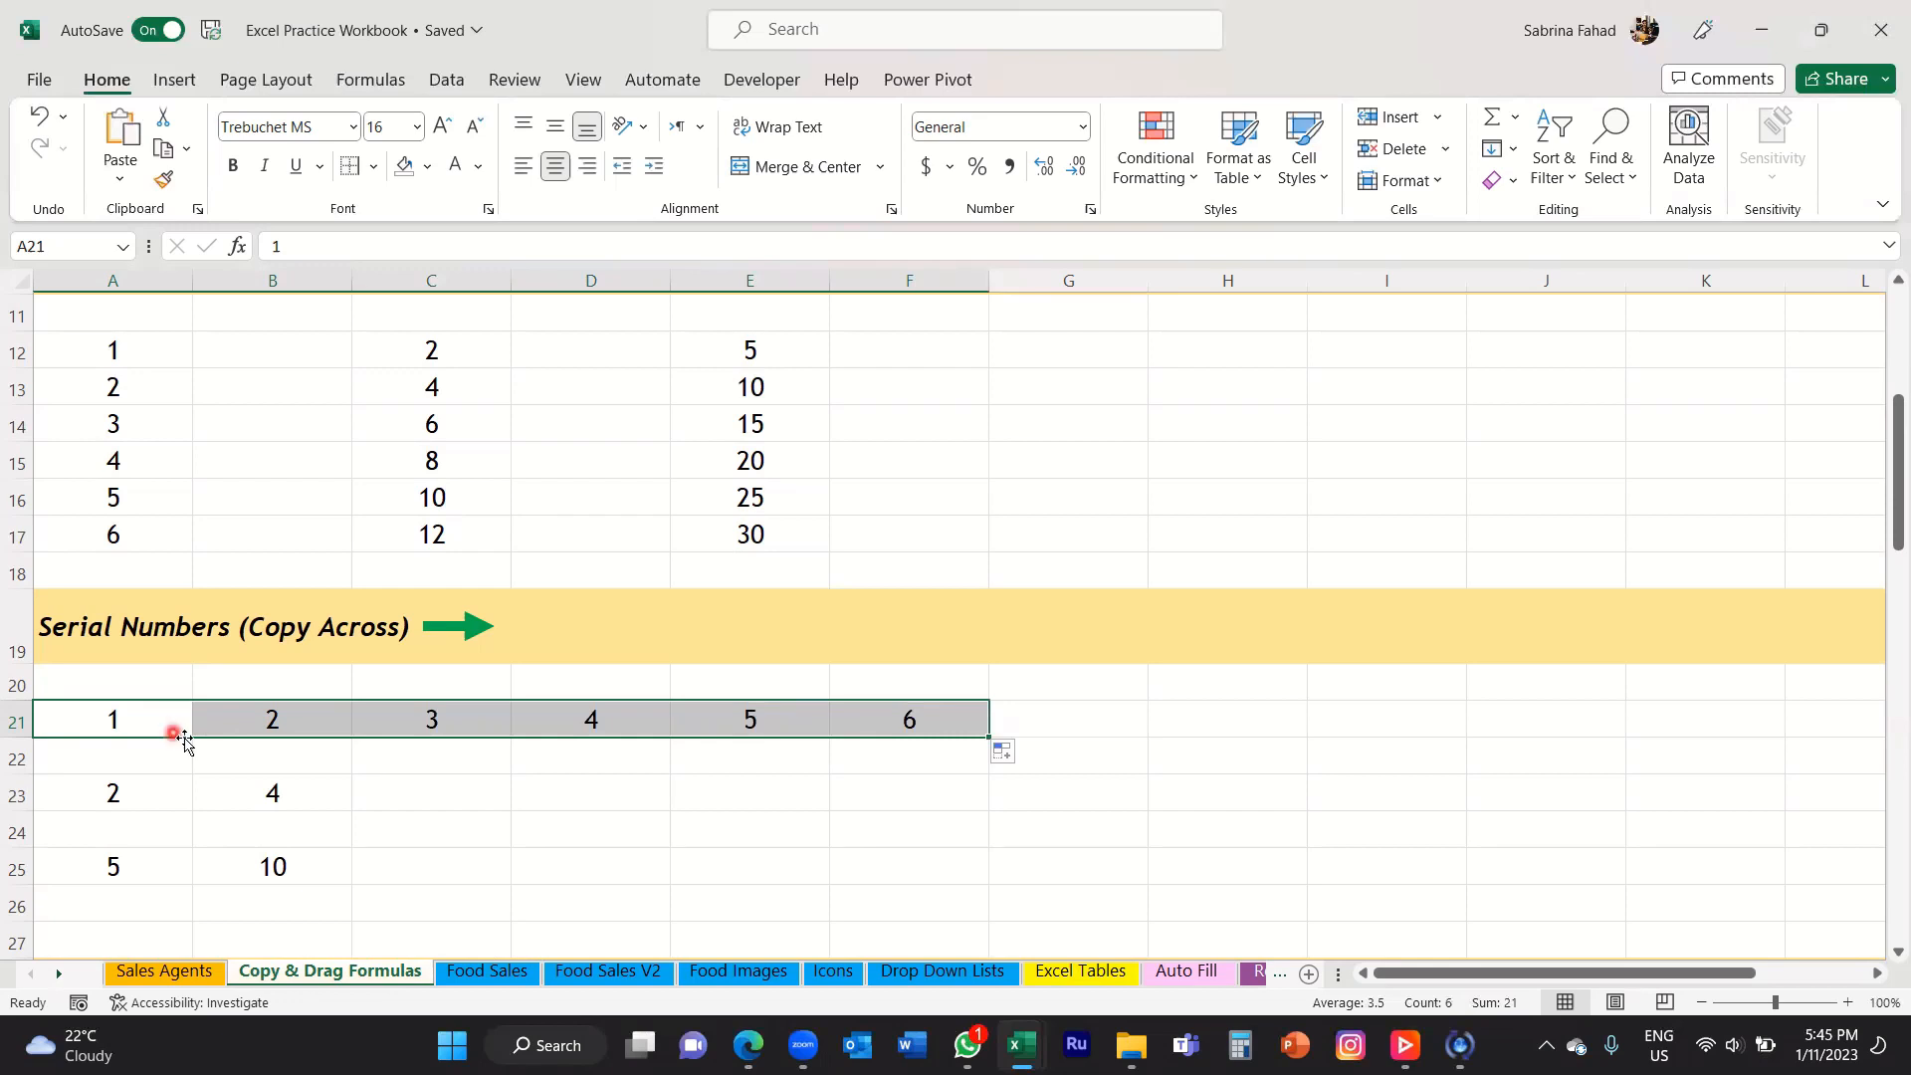
# Extend the series 2 and 4 in row 23 and 5 and 10 in row 25 across to column F.
pyautogui.moveTo(156, 800); pyautogui.dragTo(222, 793)
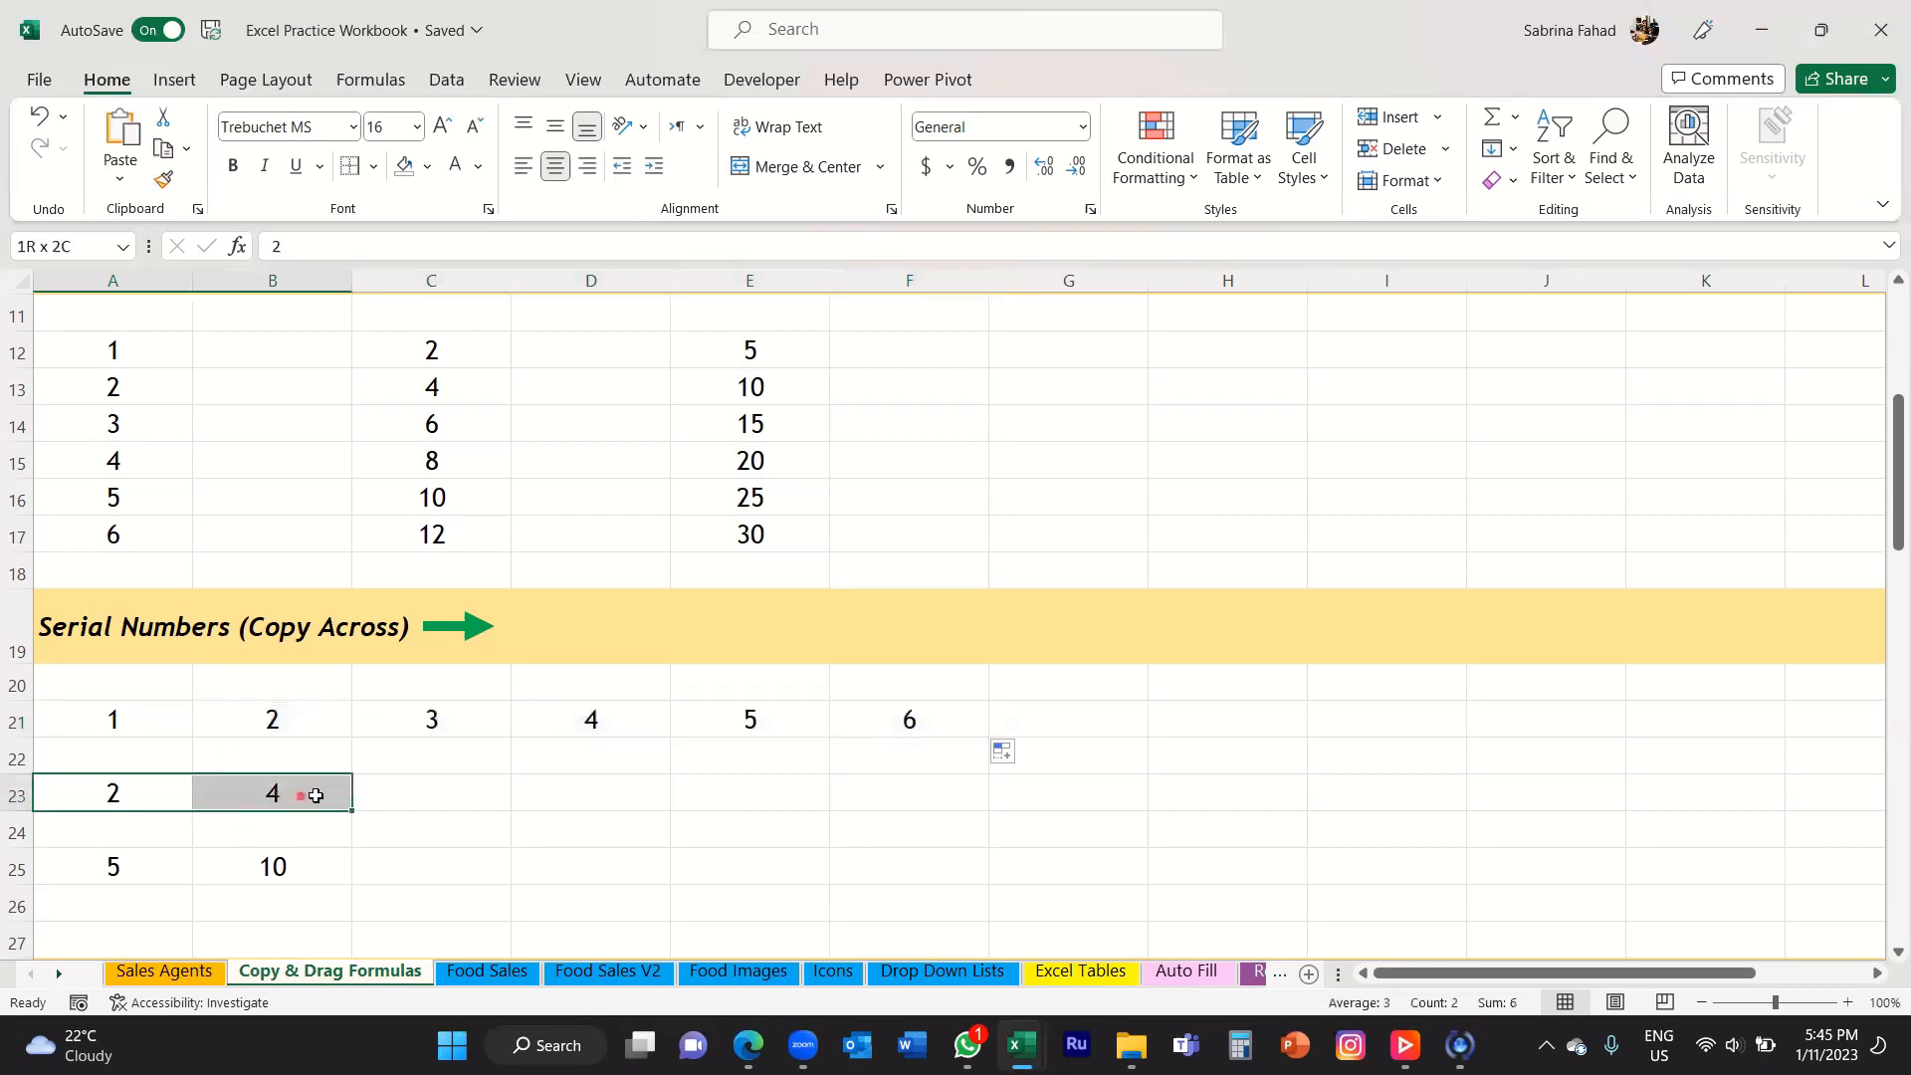
pyautogui.moveTo(353, 811); pyautogui.dragTo(947, 805)
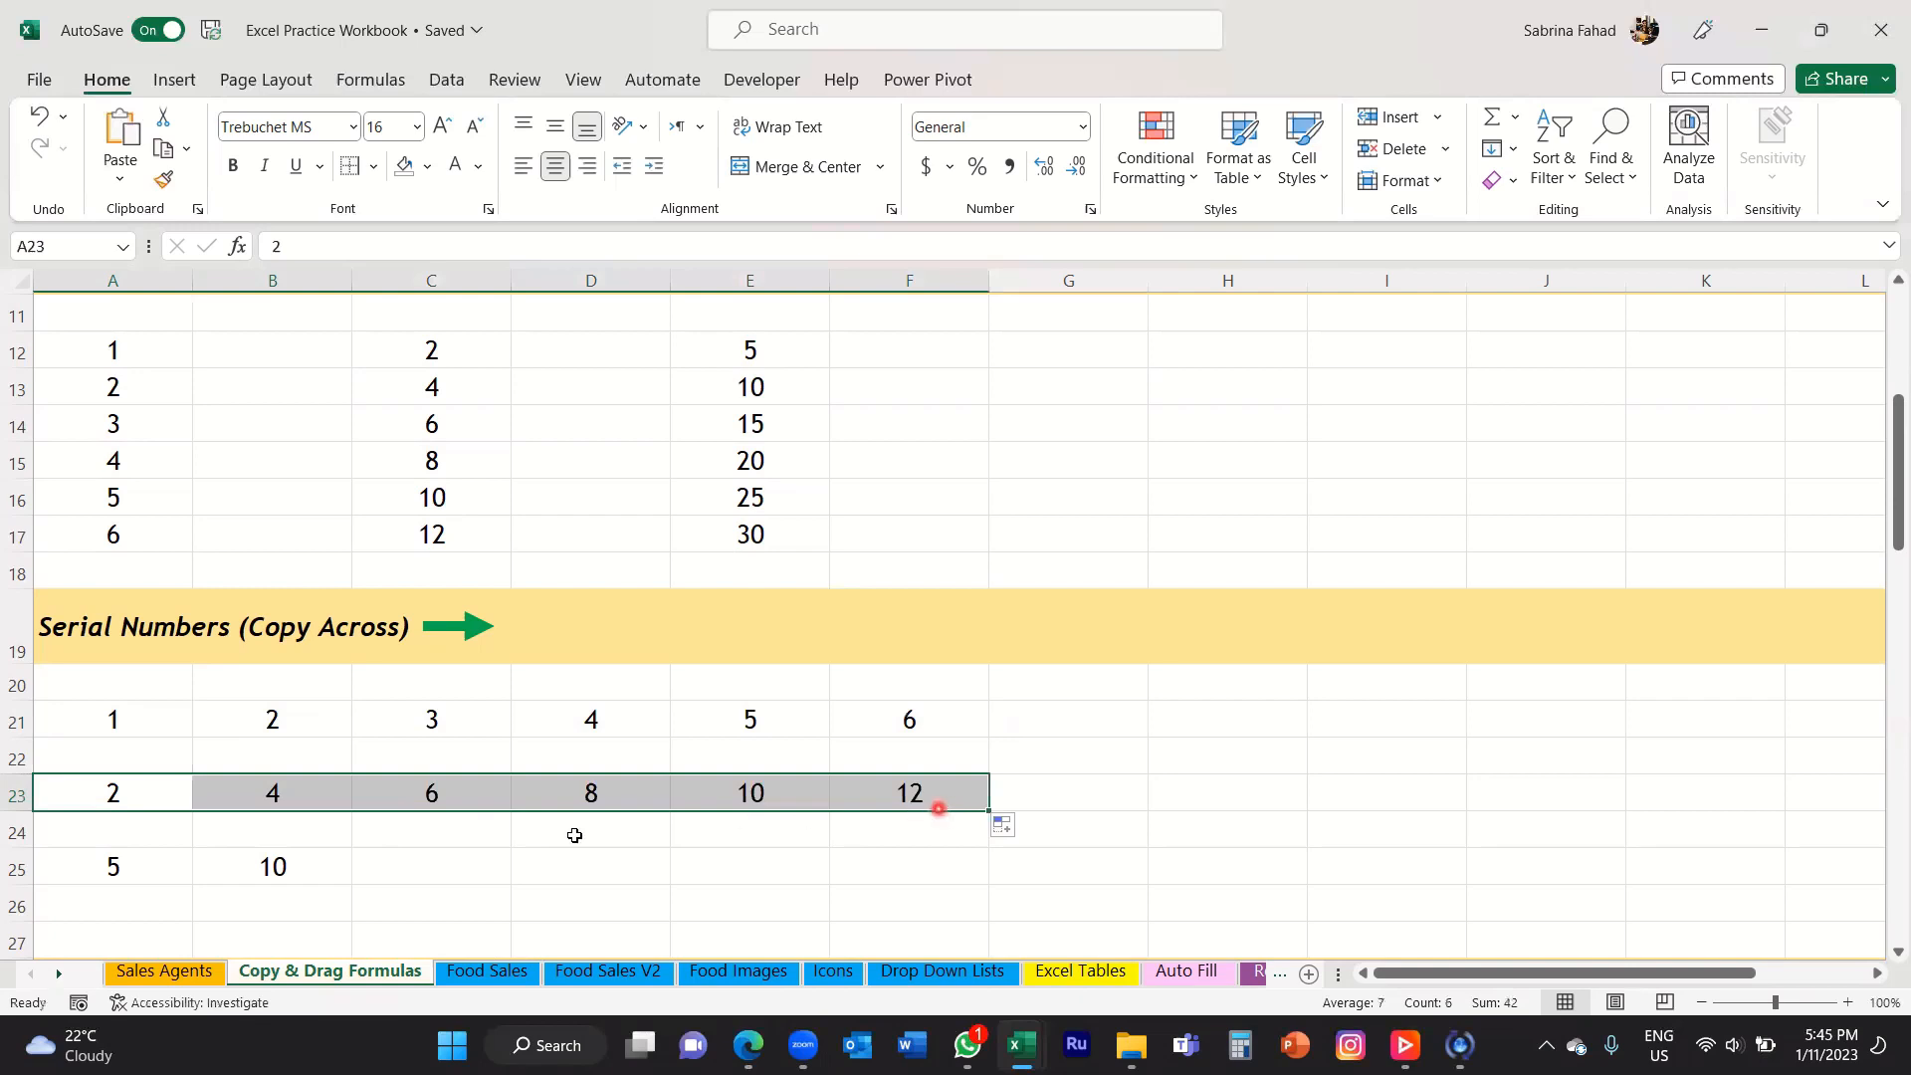
pyautogui.click(159, 879)
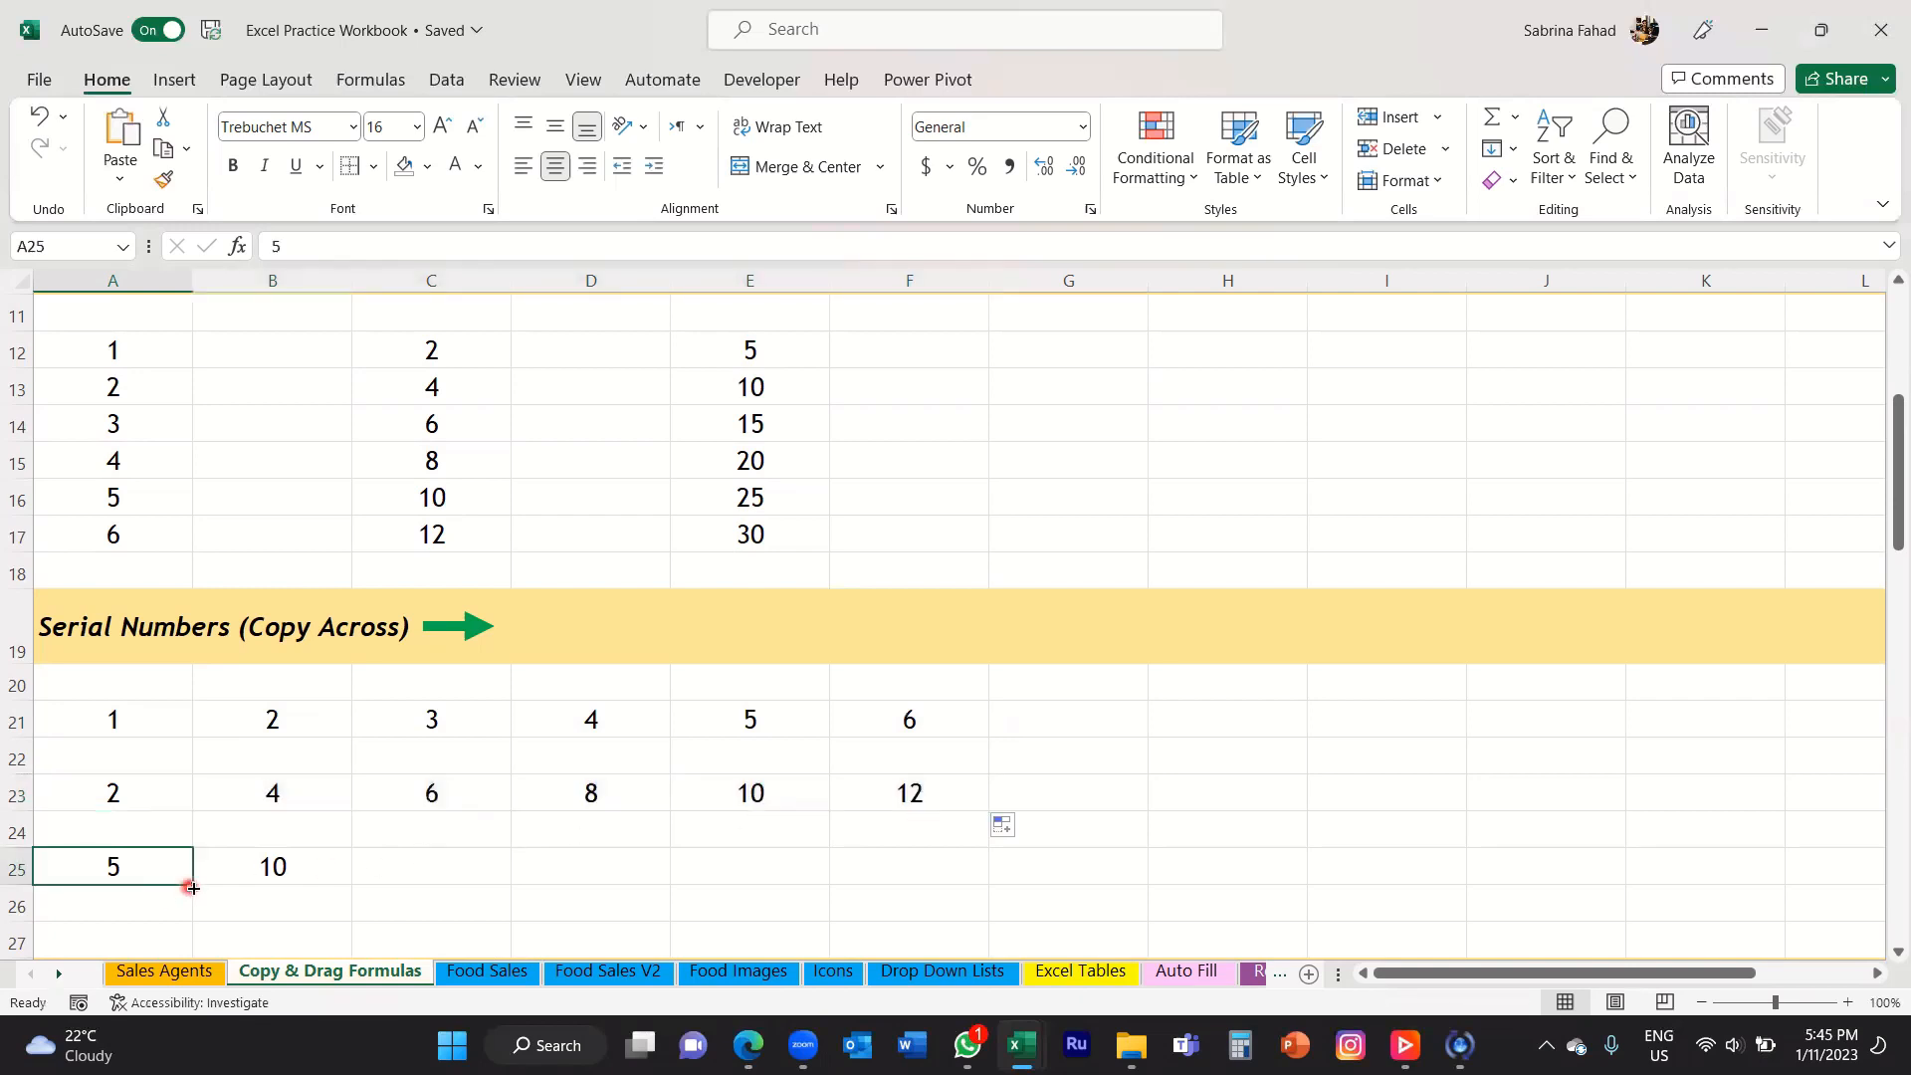
pyautogui.moveTo(204, 875); pyautogui.dragTo(971, 888)
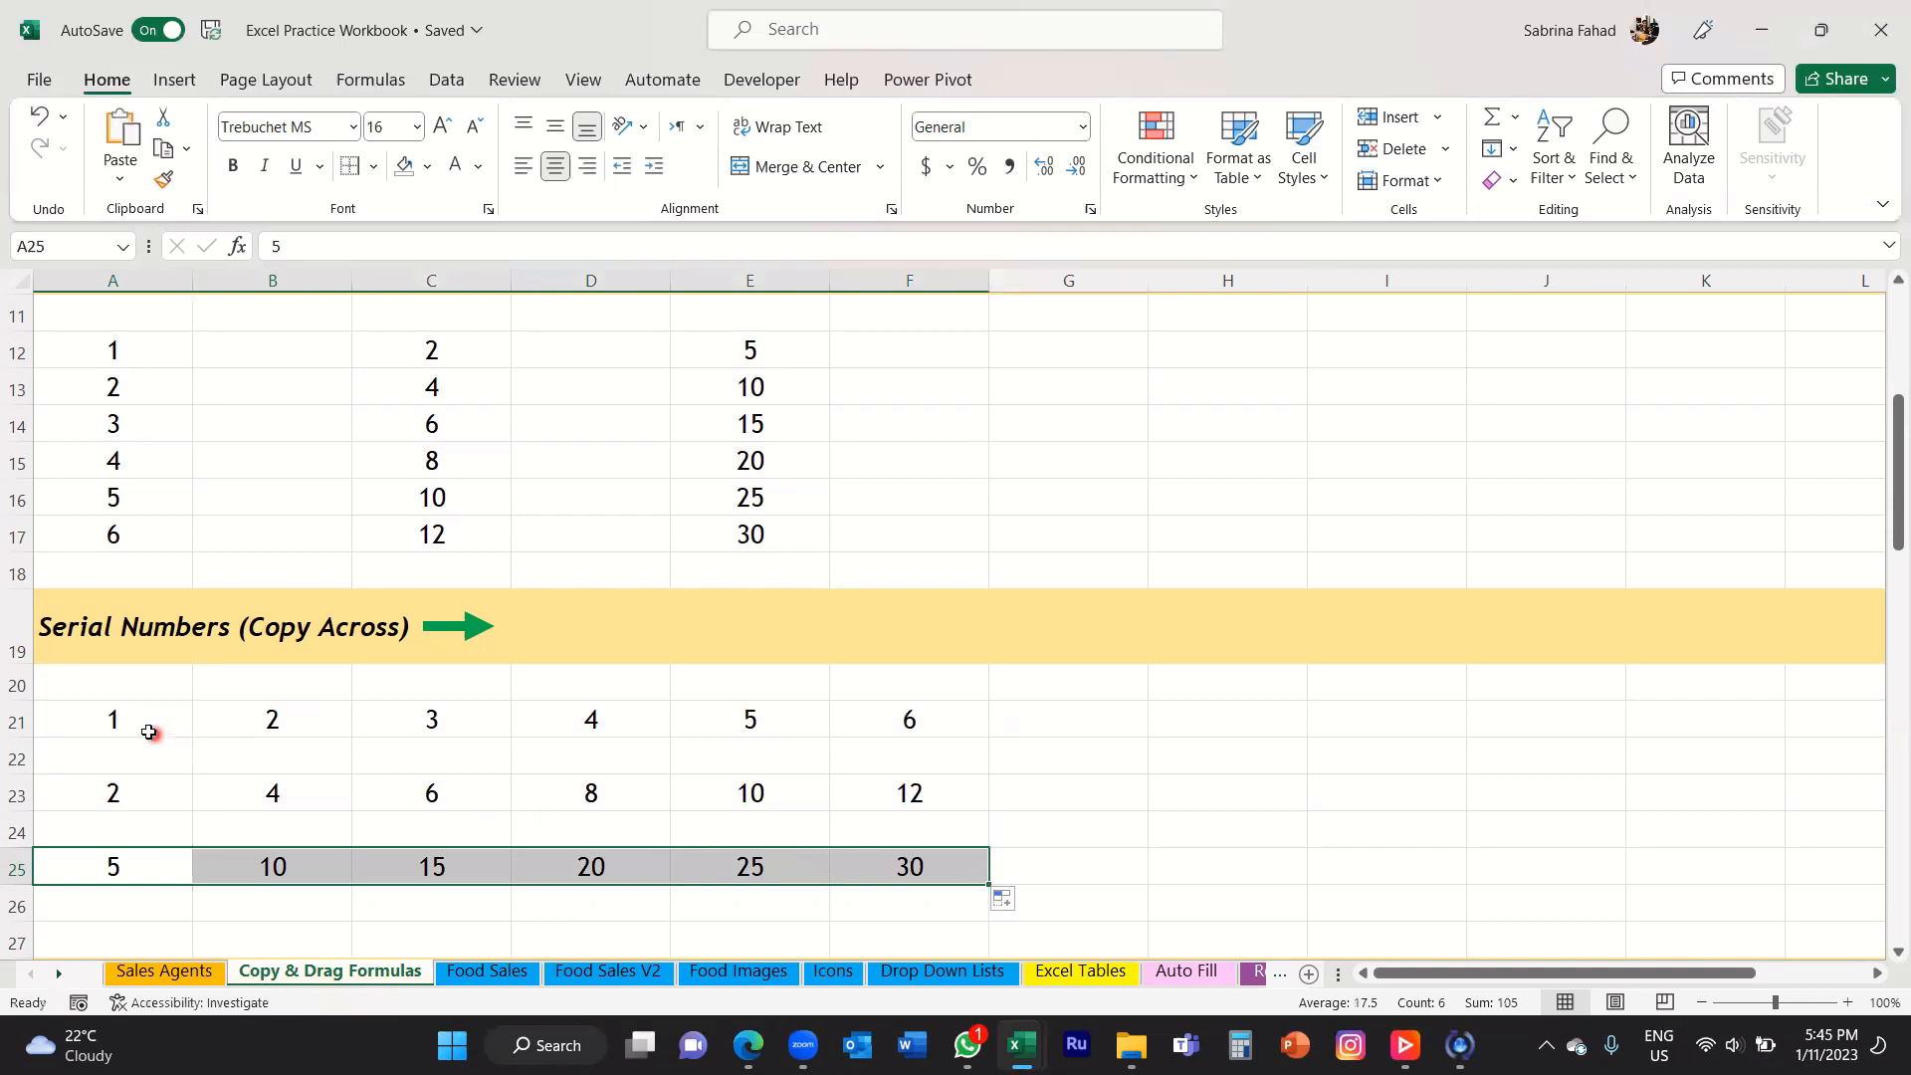
pyautogui.click(148, 735)
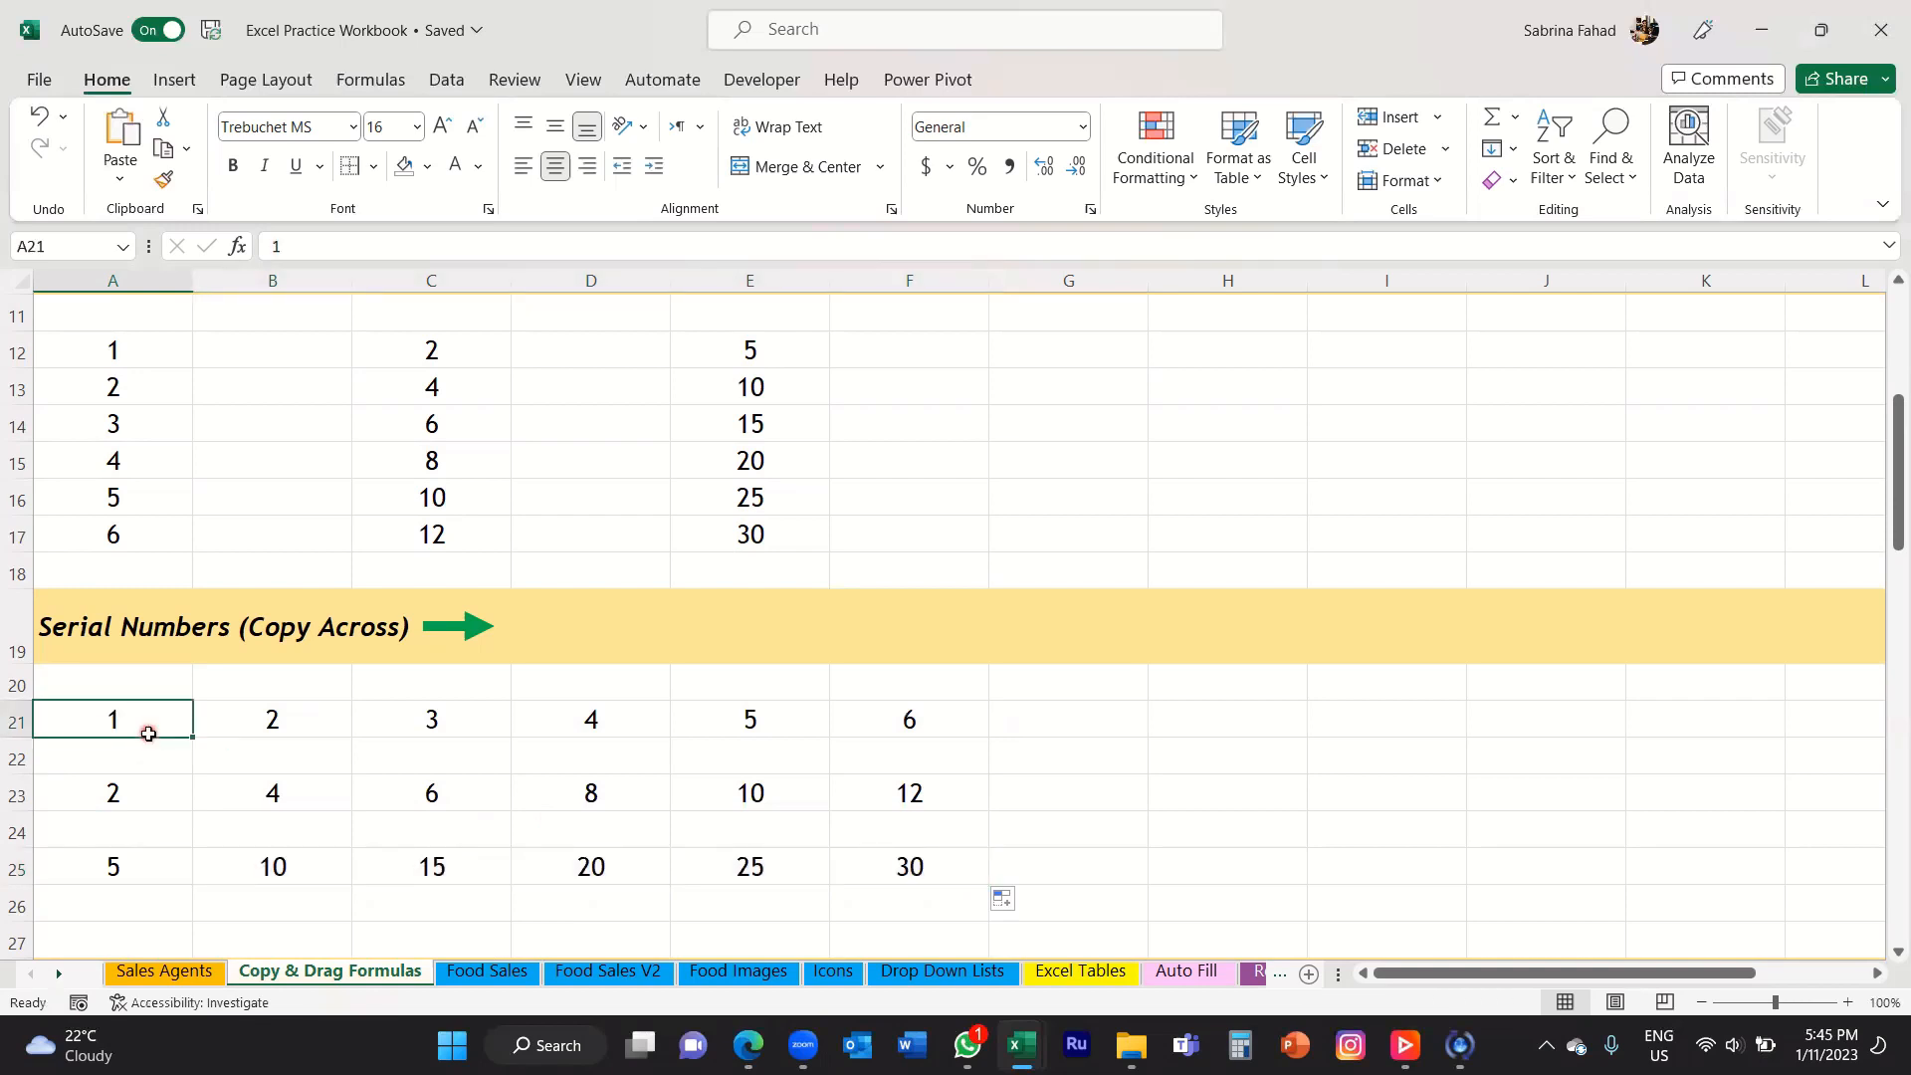
# Enter Monday in A30 under Weekdays and fill the days down to Sunday in A36.
pyautogui.scroll(-4, 148, 735)
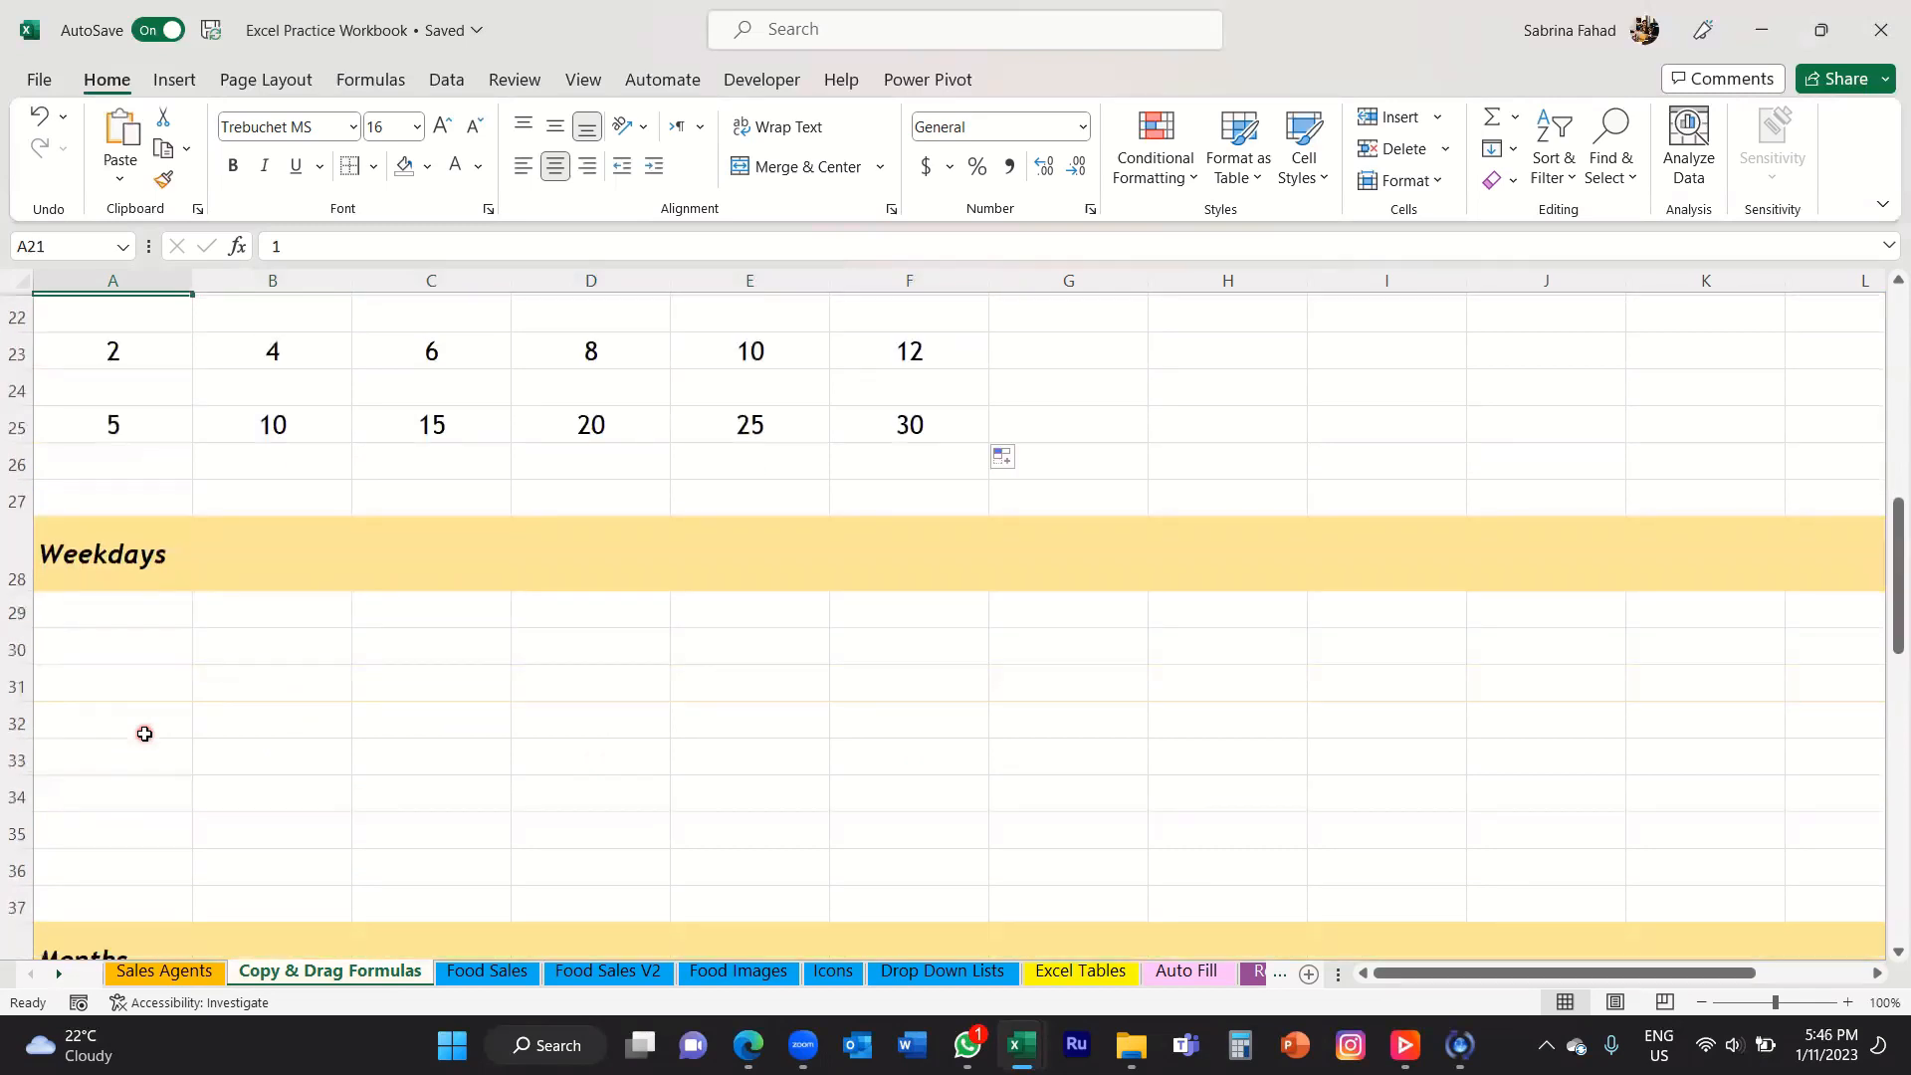
pyautogui.scroll(-1, 144, 734)
pyautogui.click(6, 453)
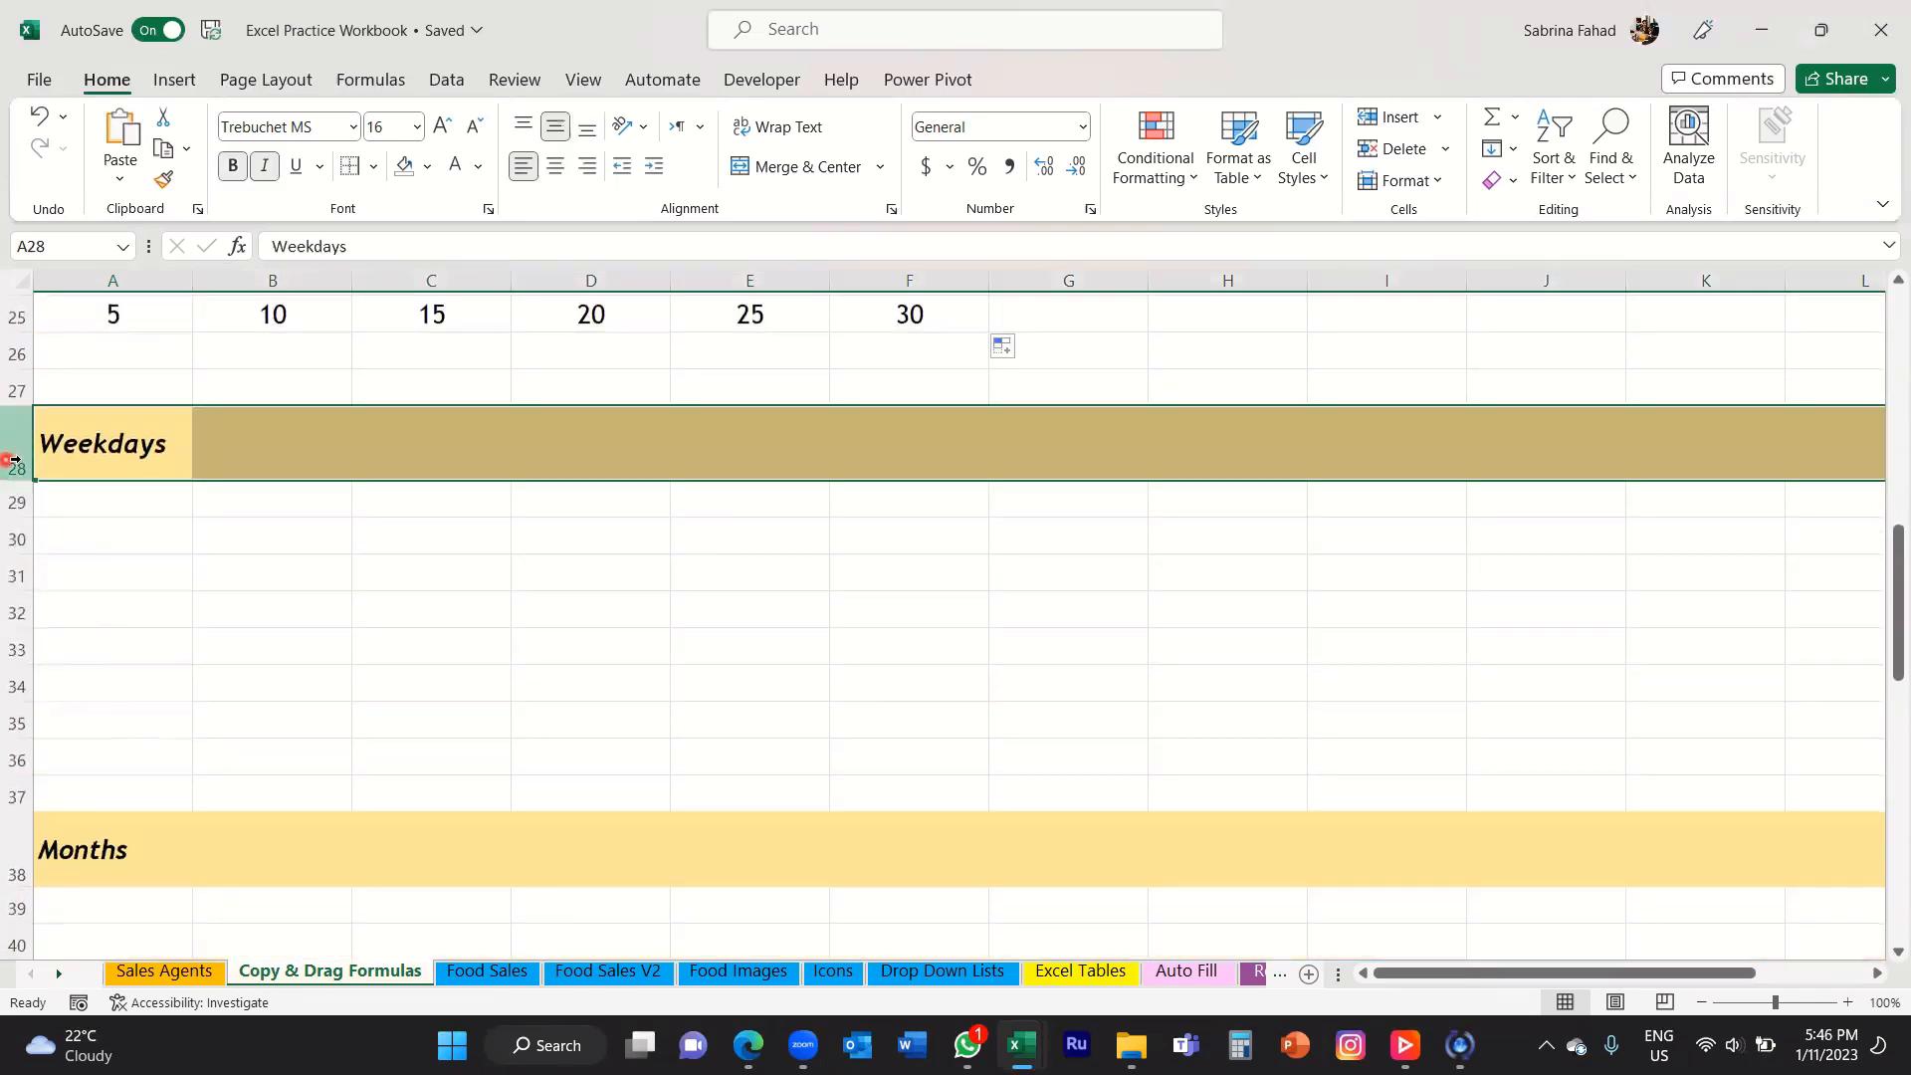
pyautogui.click(166, 538)
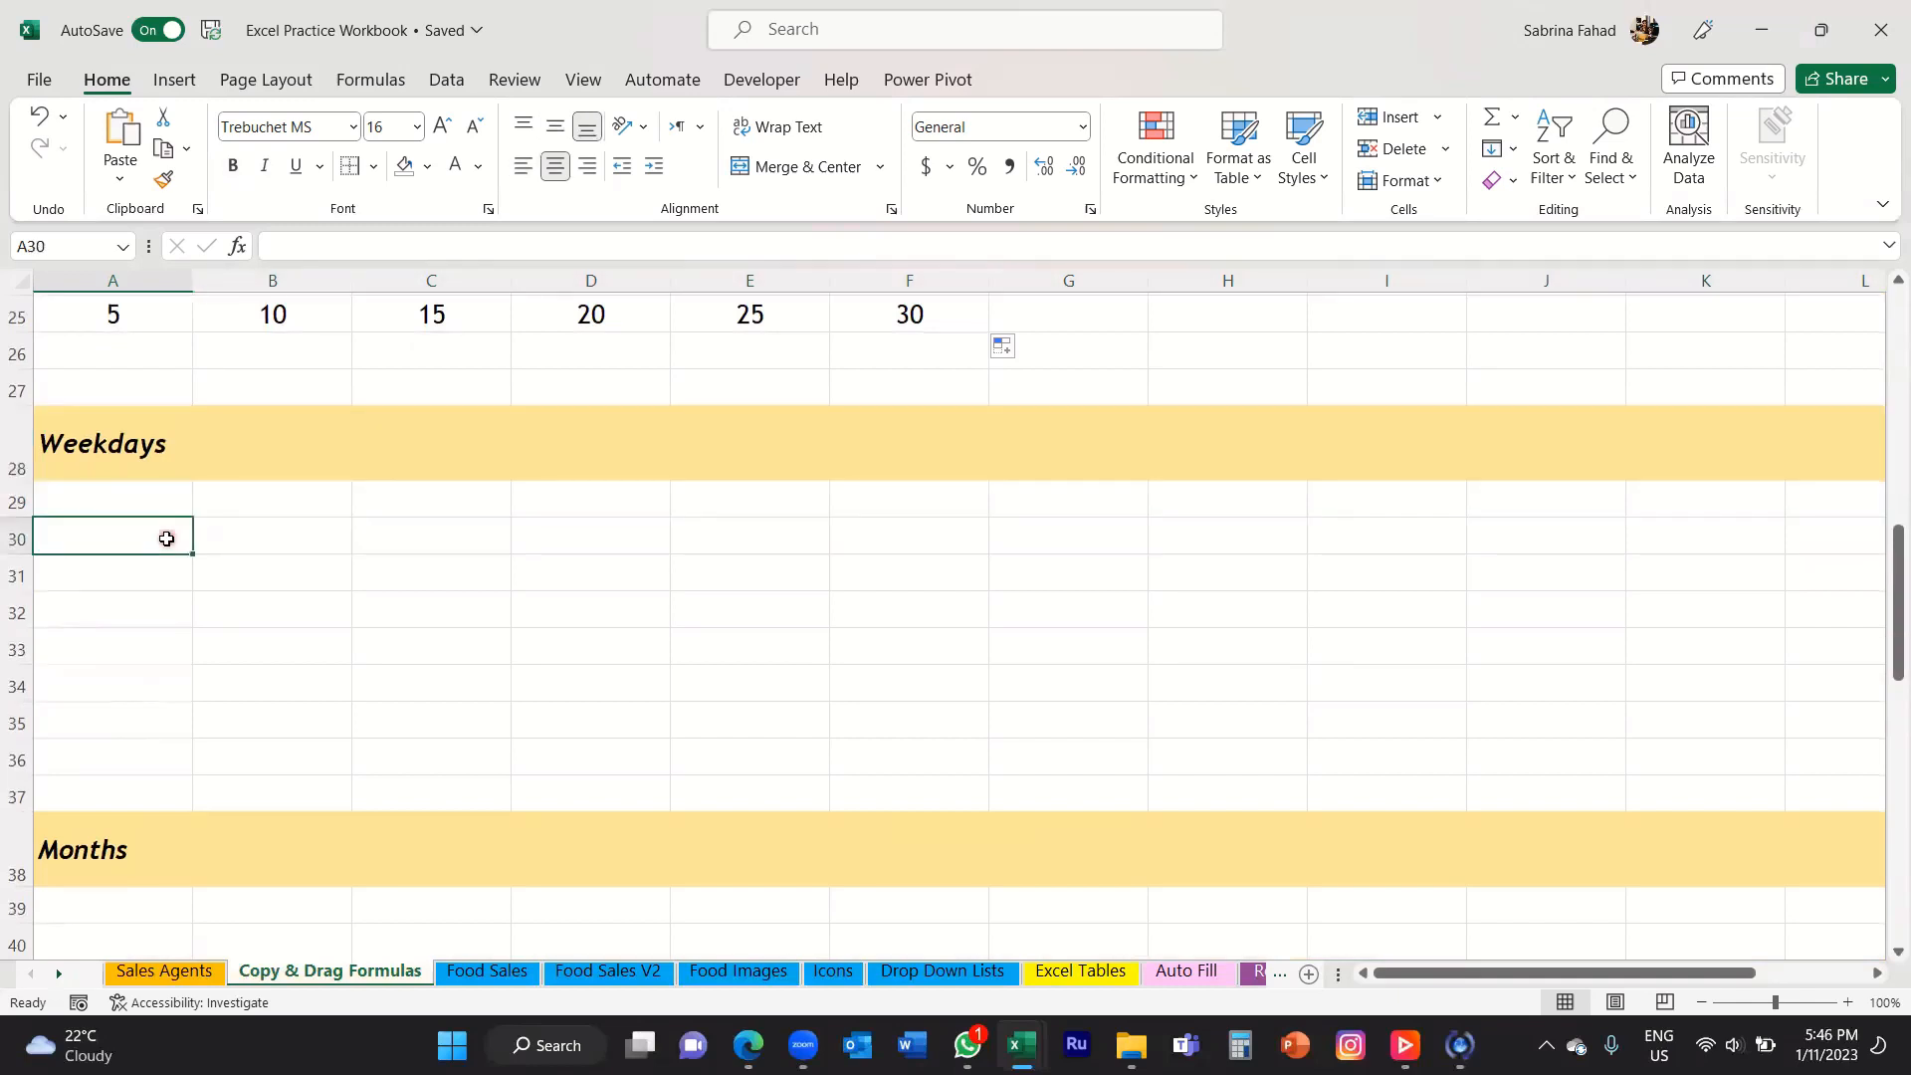
pyautogui.write('Monday')
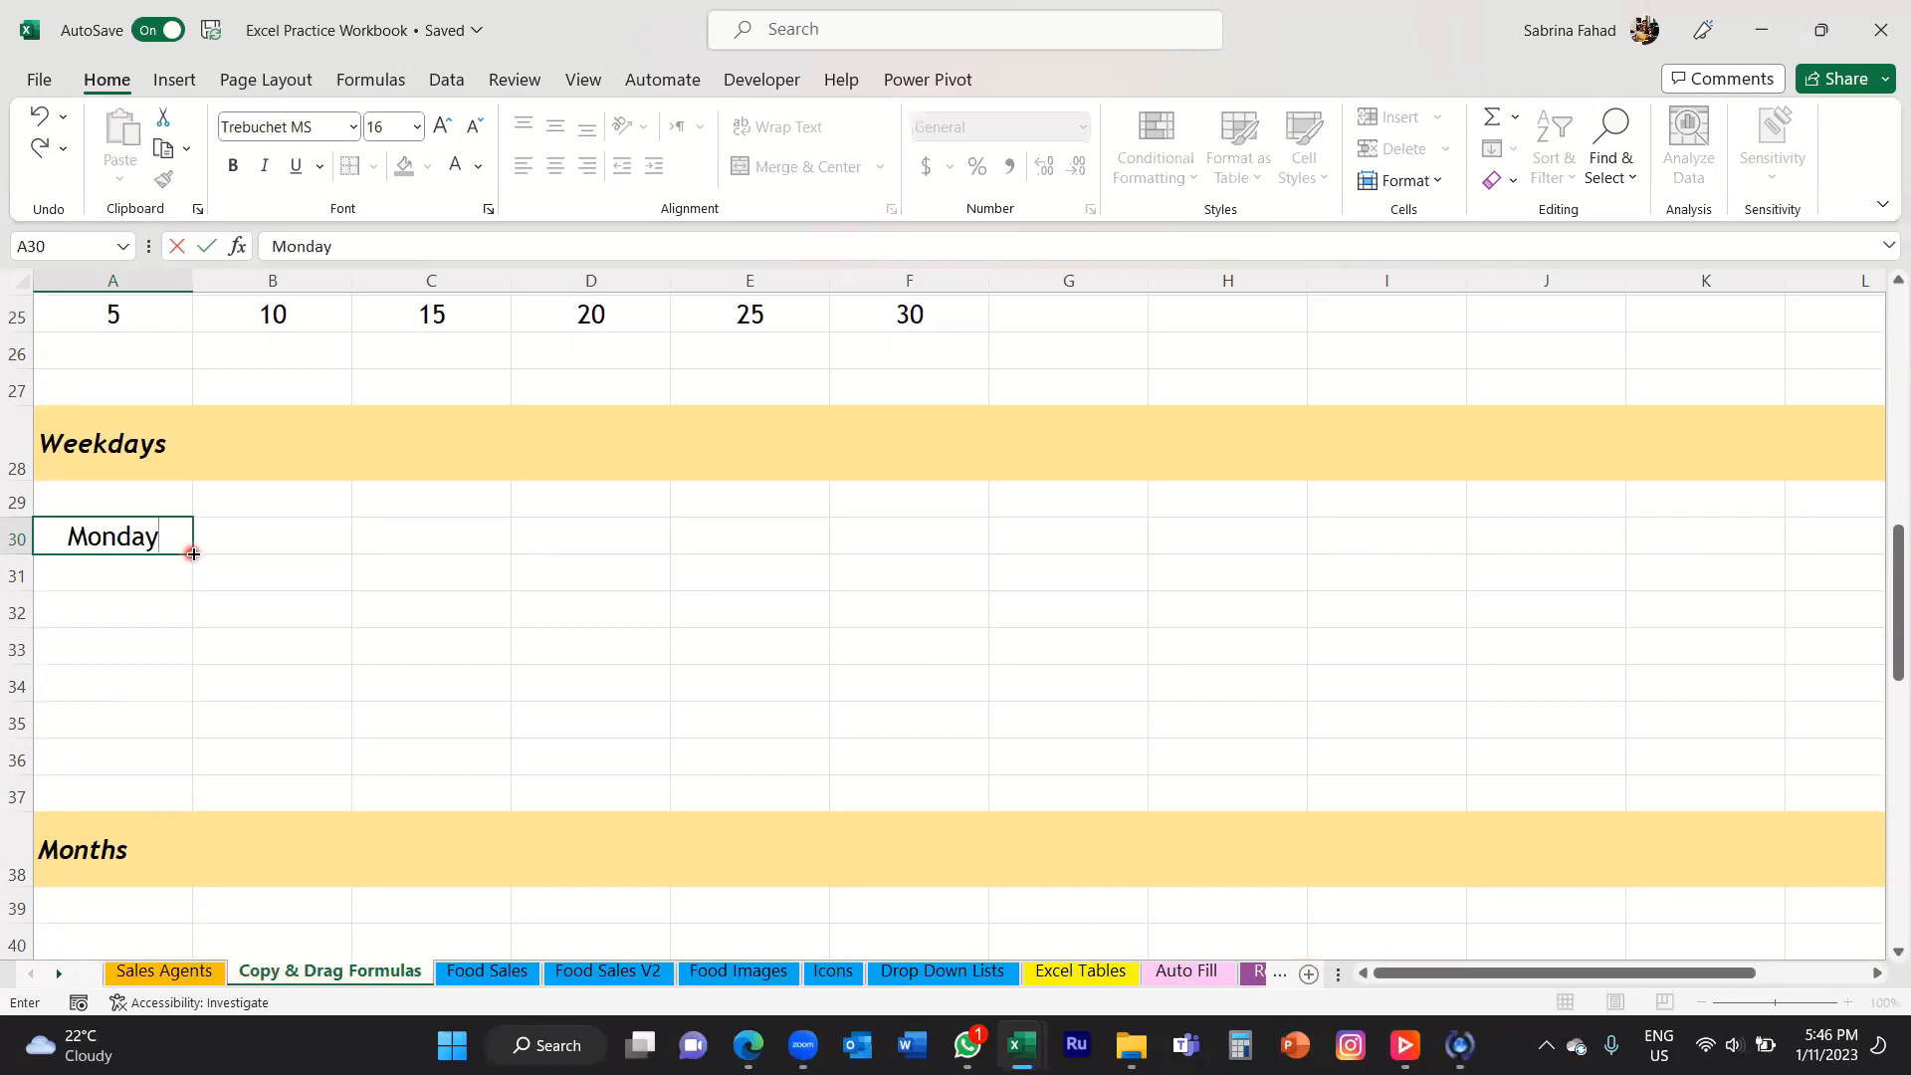
pyautogui.moveTo(192, 554); pyautogui.dragTo(189, 779)
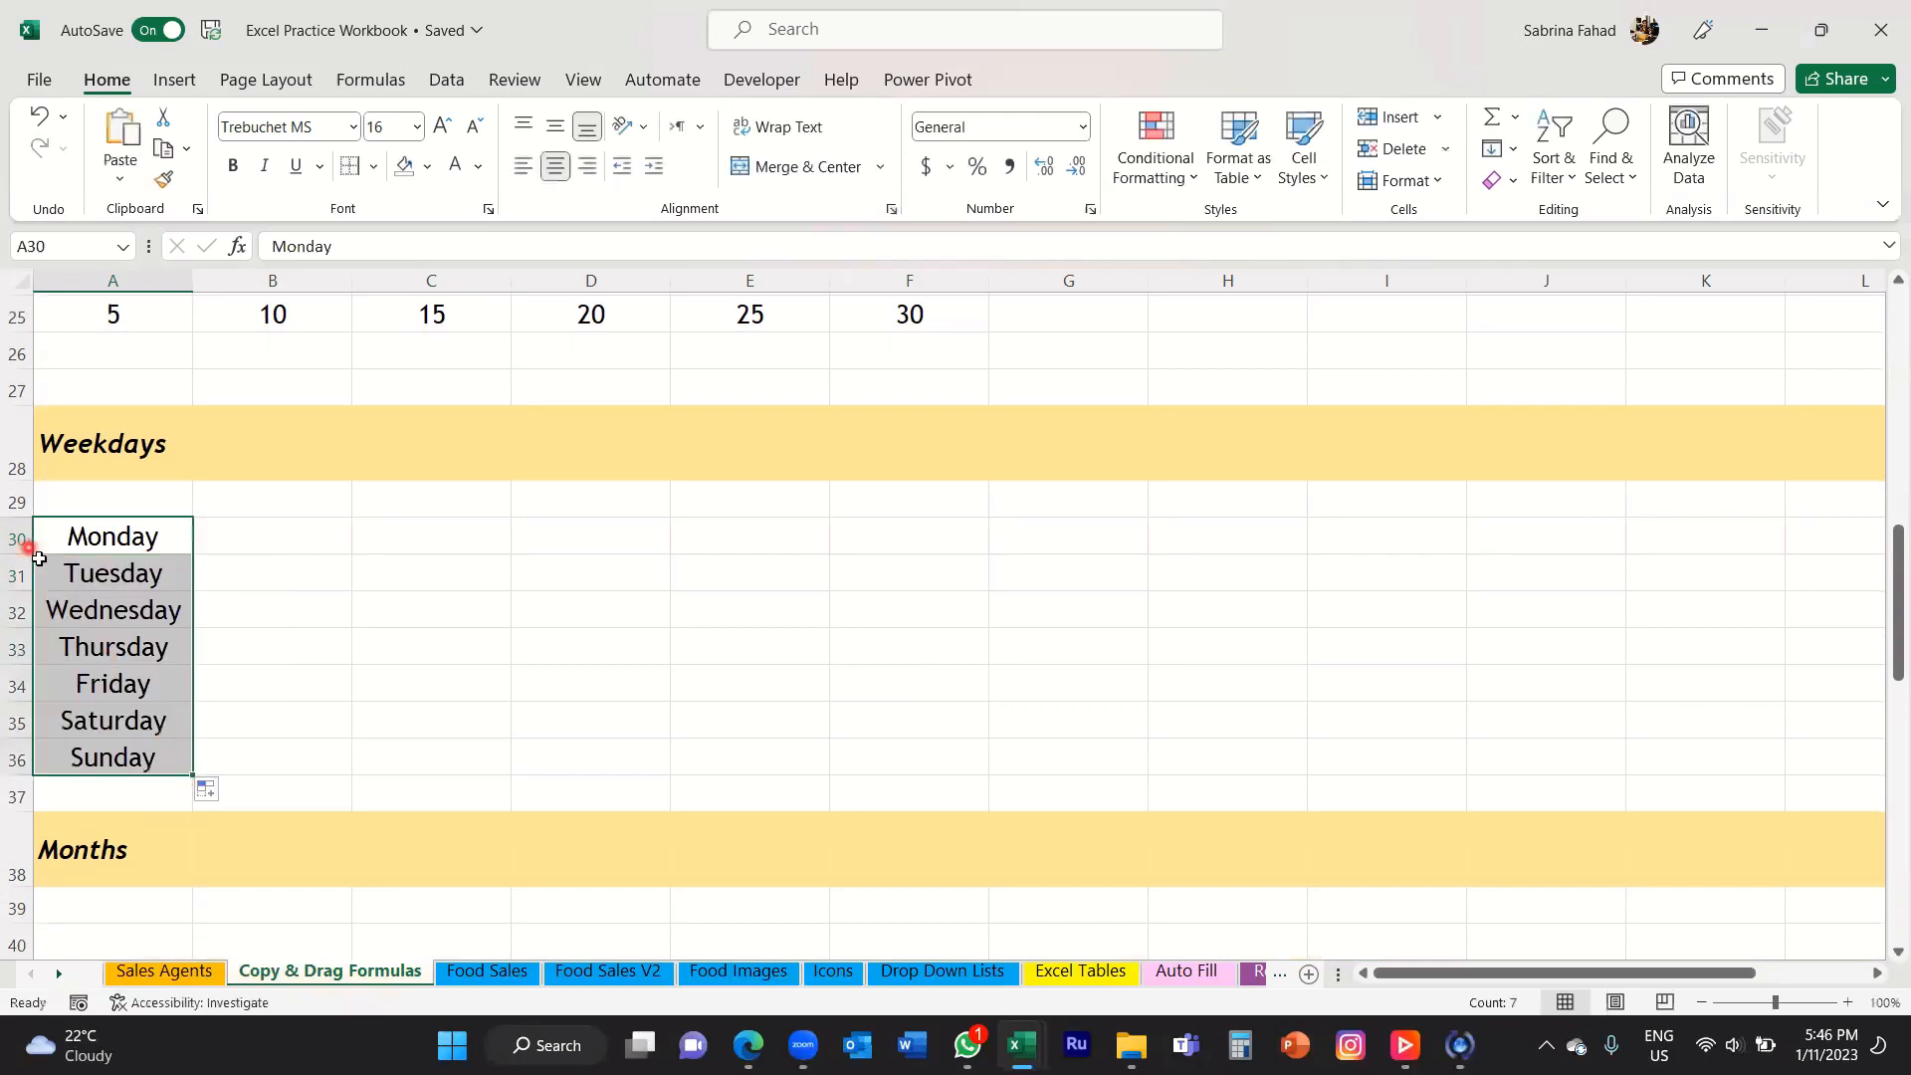
pyautogui.click(319, 760)
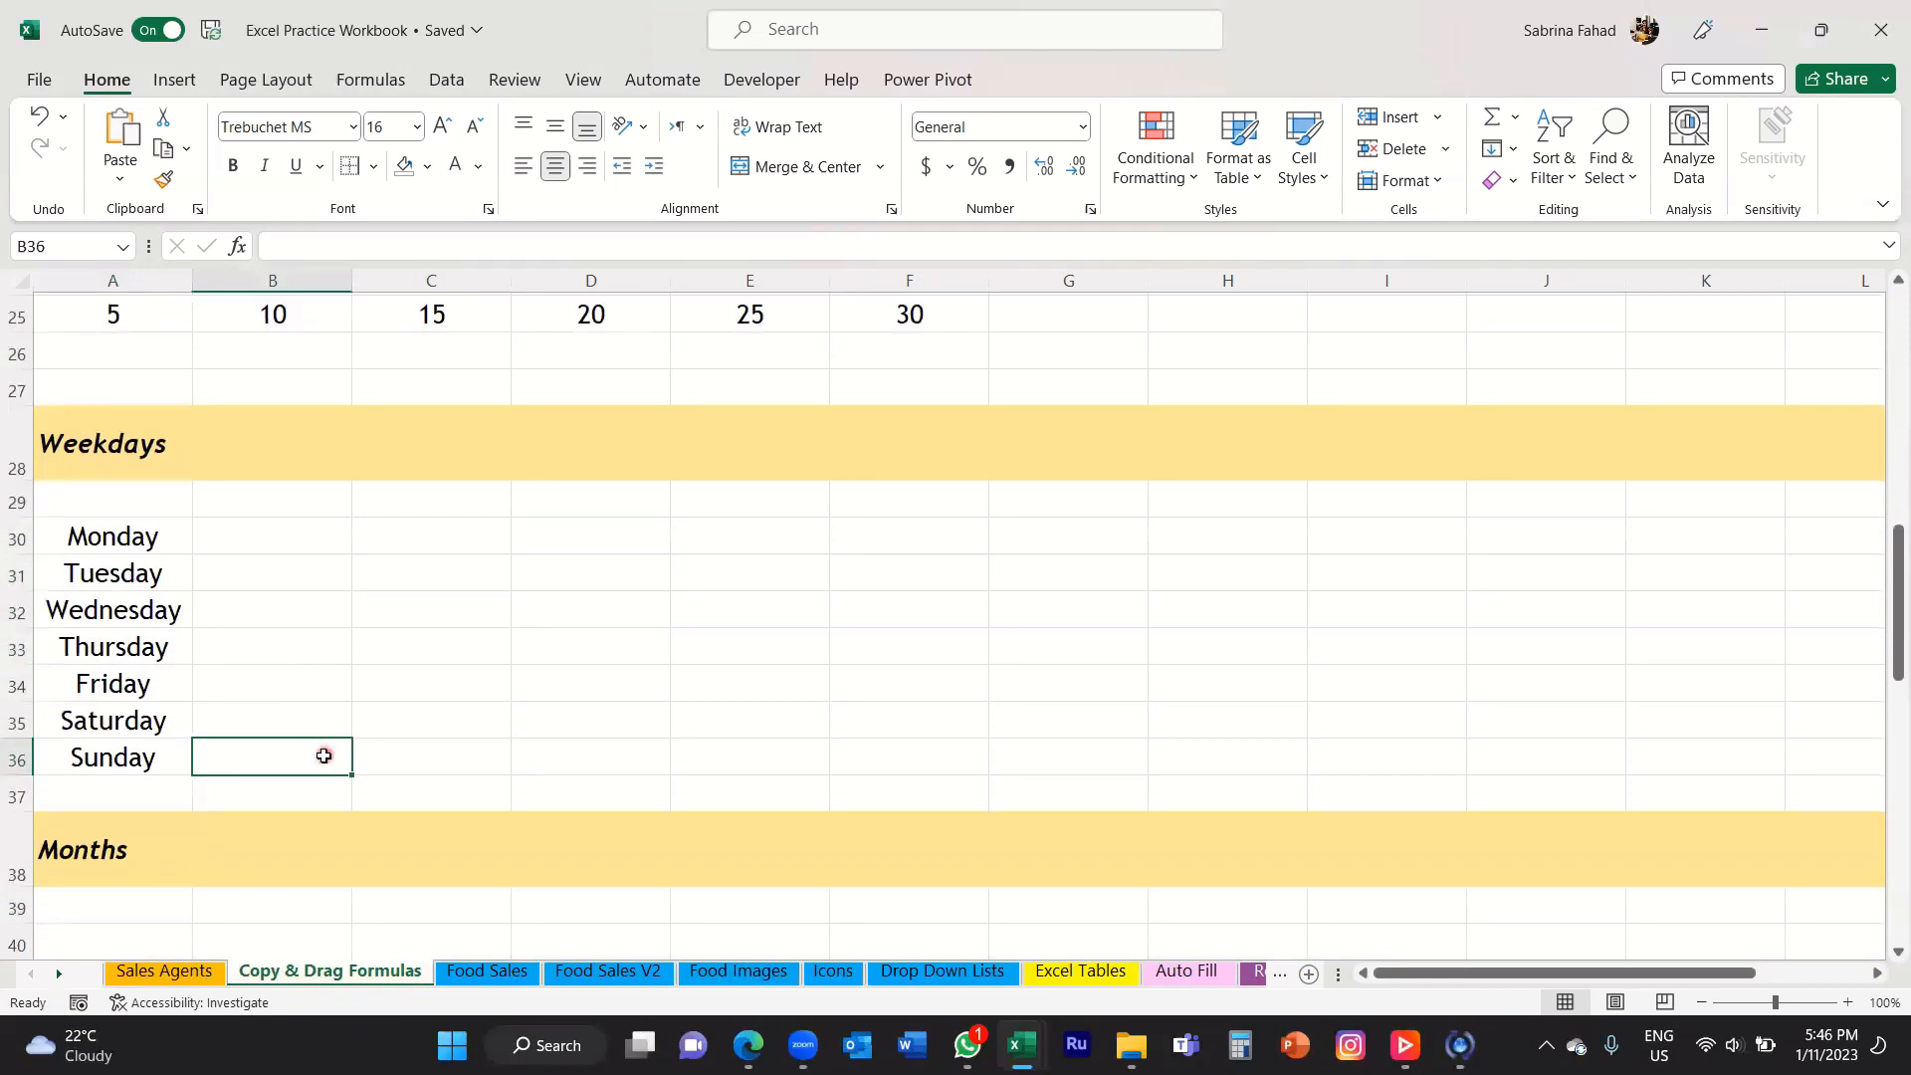
# Enter January in A40 under the Months heading.
pyautogui.scroll(-3, 323, 760)
pyautogui.scroll(-1, 324, 757)
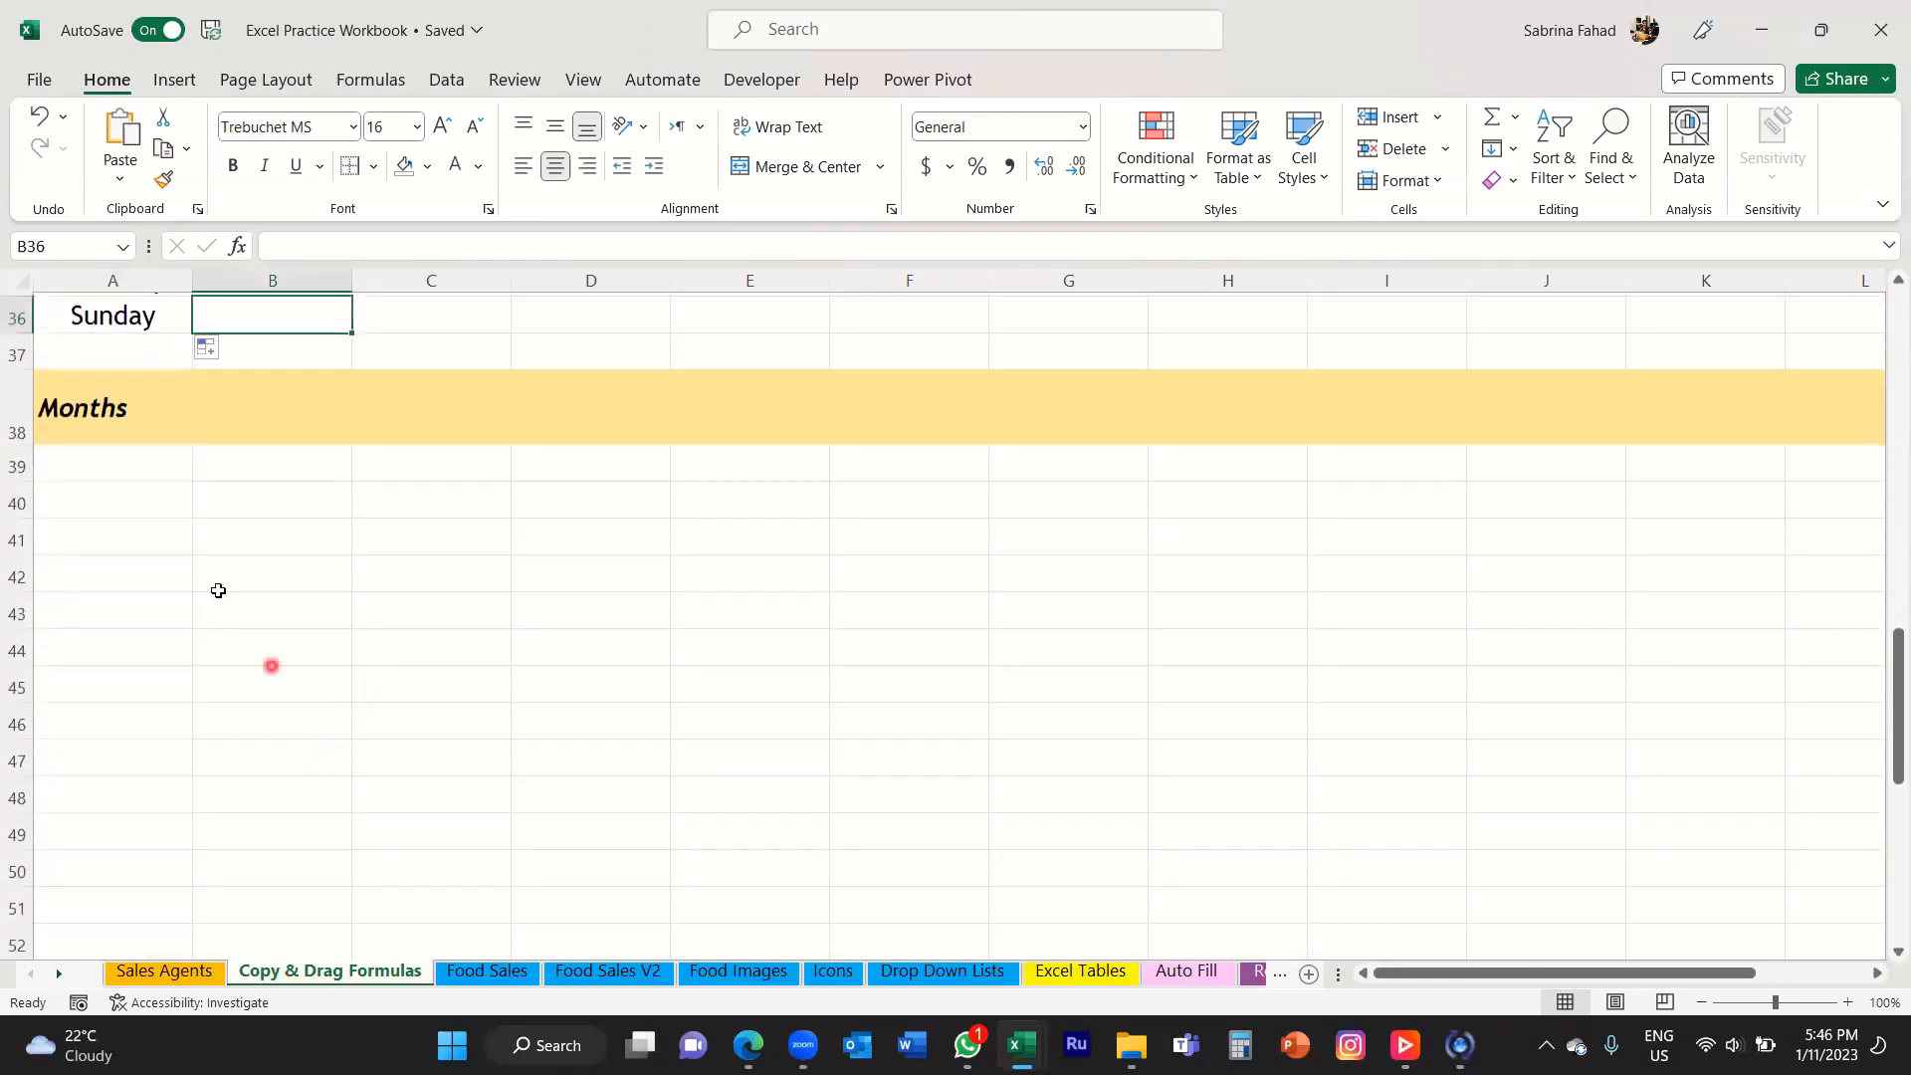
pyautogui.click(122, 506)
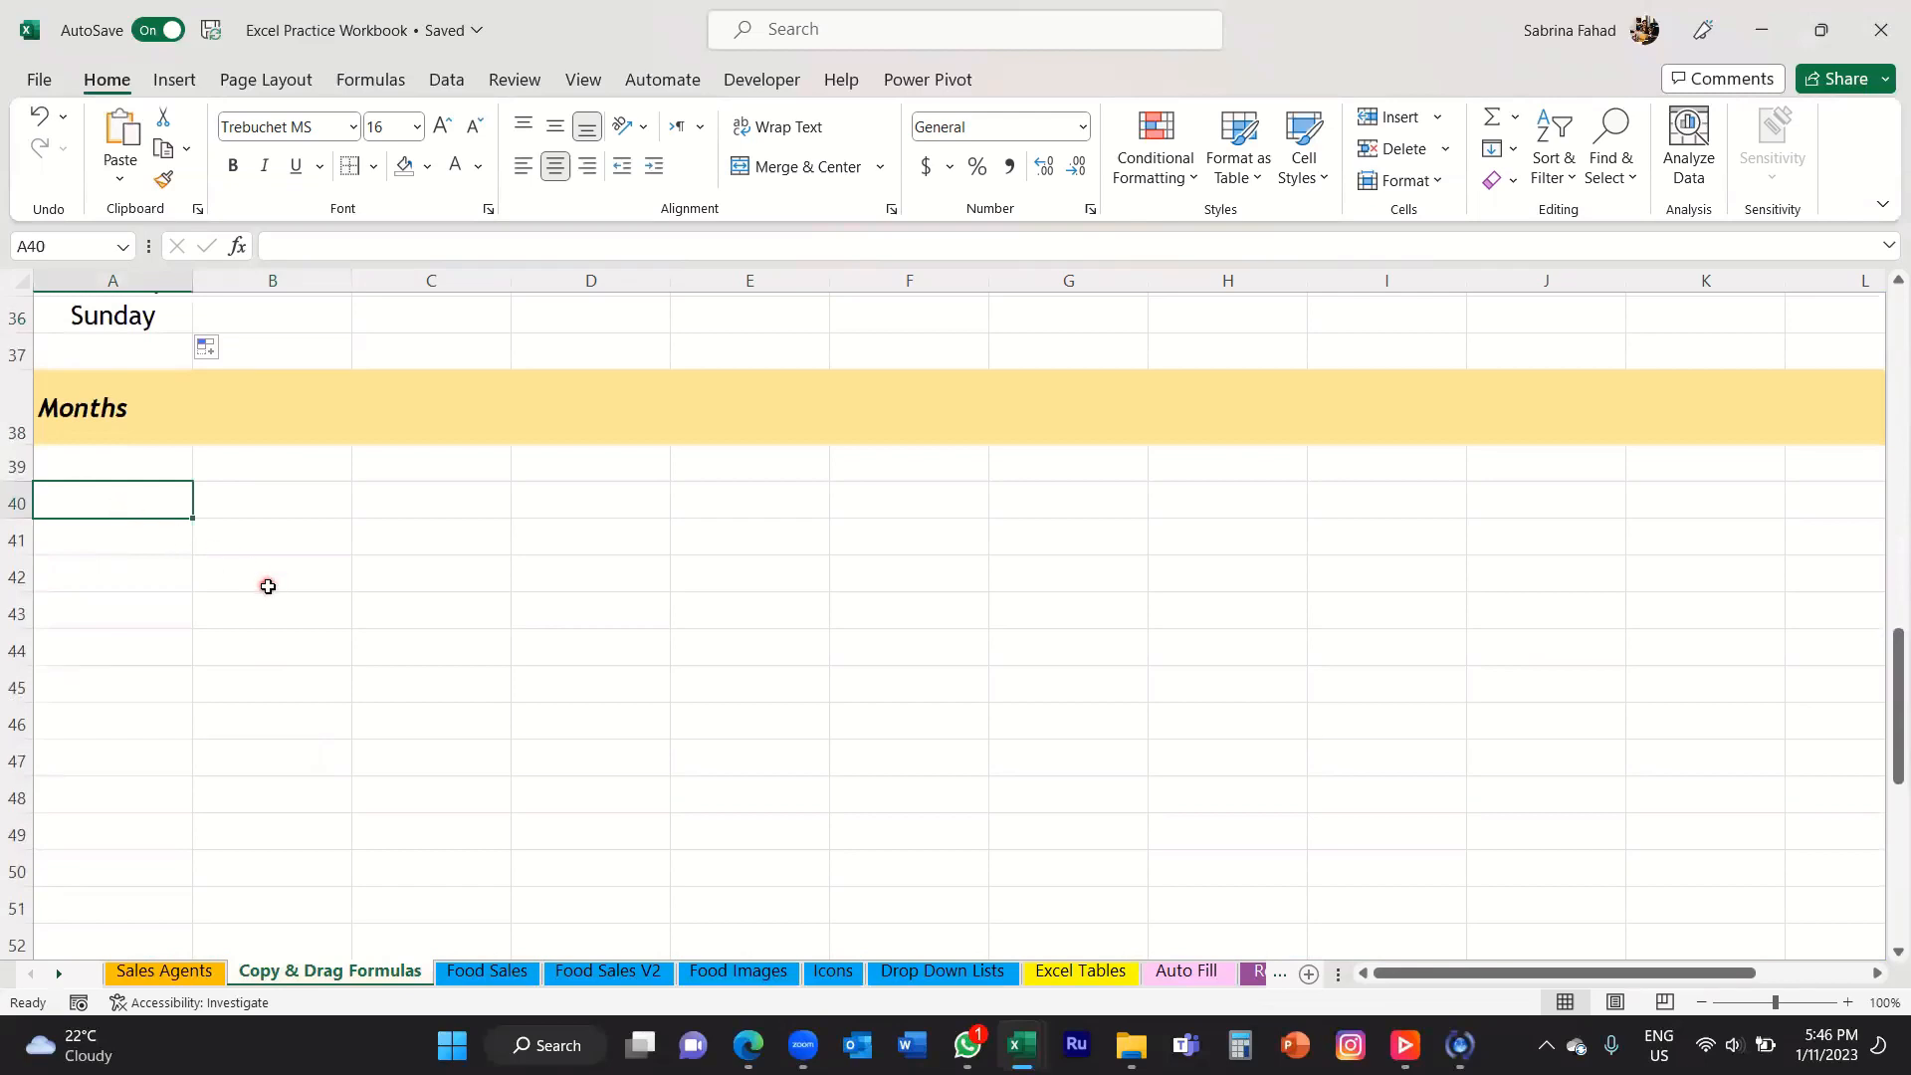
pyautogui.write('January')
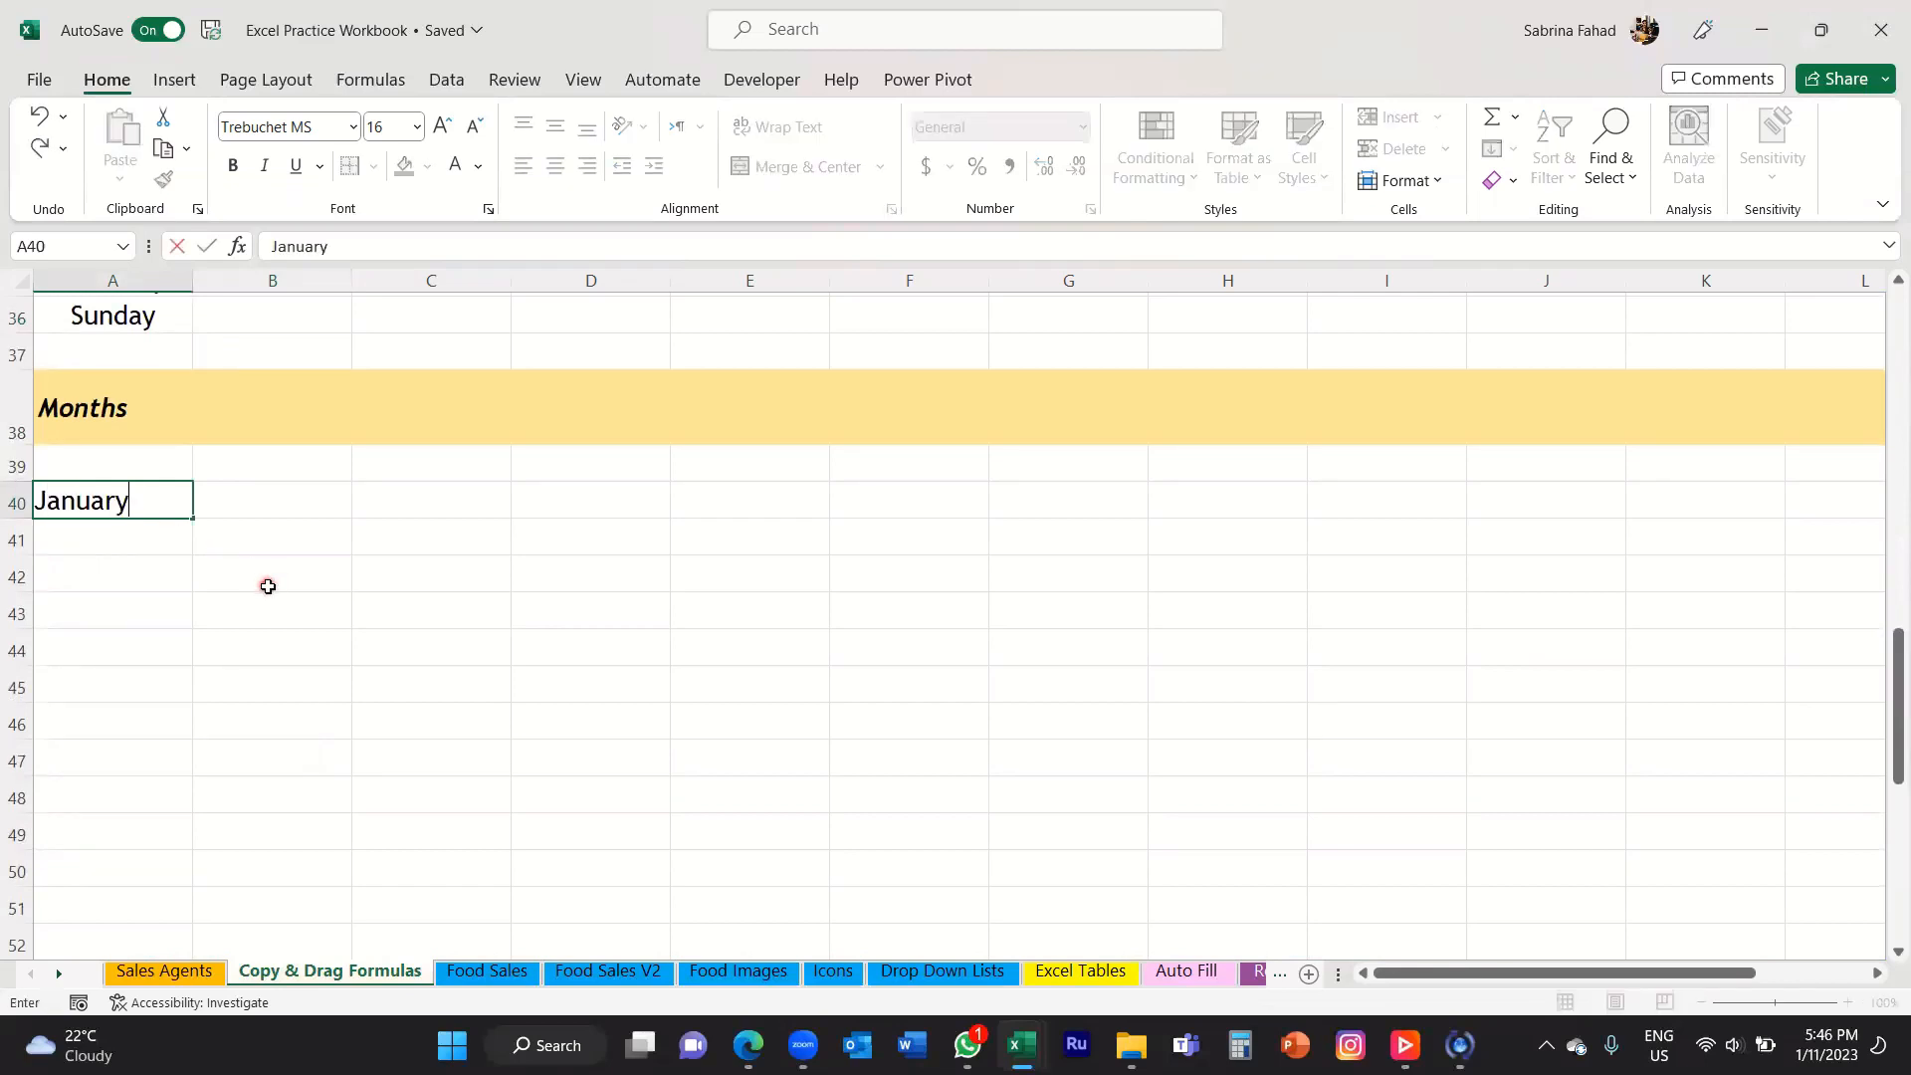
pyautogui.click(268, 586)
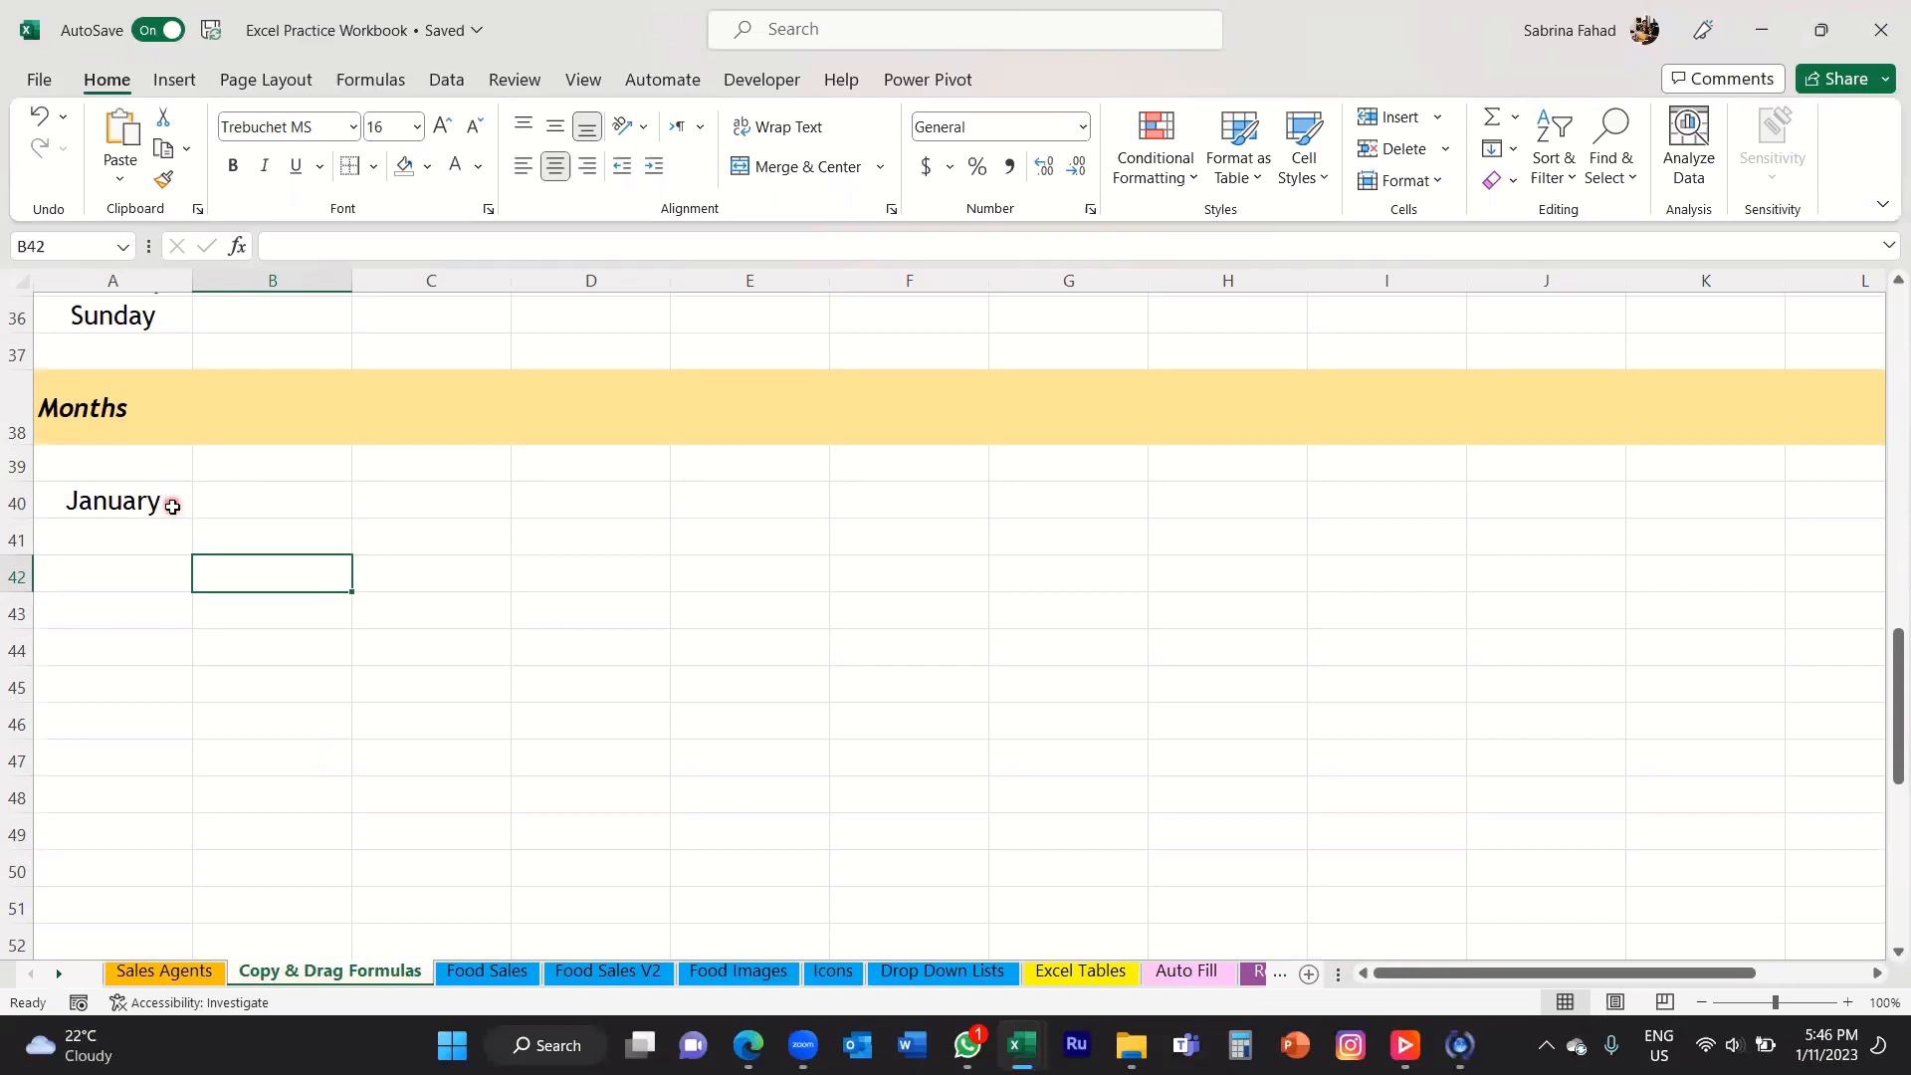
# Fill the months from January in A40 down to December in A51.
pyautogui.scroll(1, 172, 503)
pyautogui.scroll(2, 172, 508)
pyautogui.scroll(-2, 172, 512)
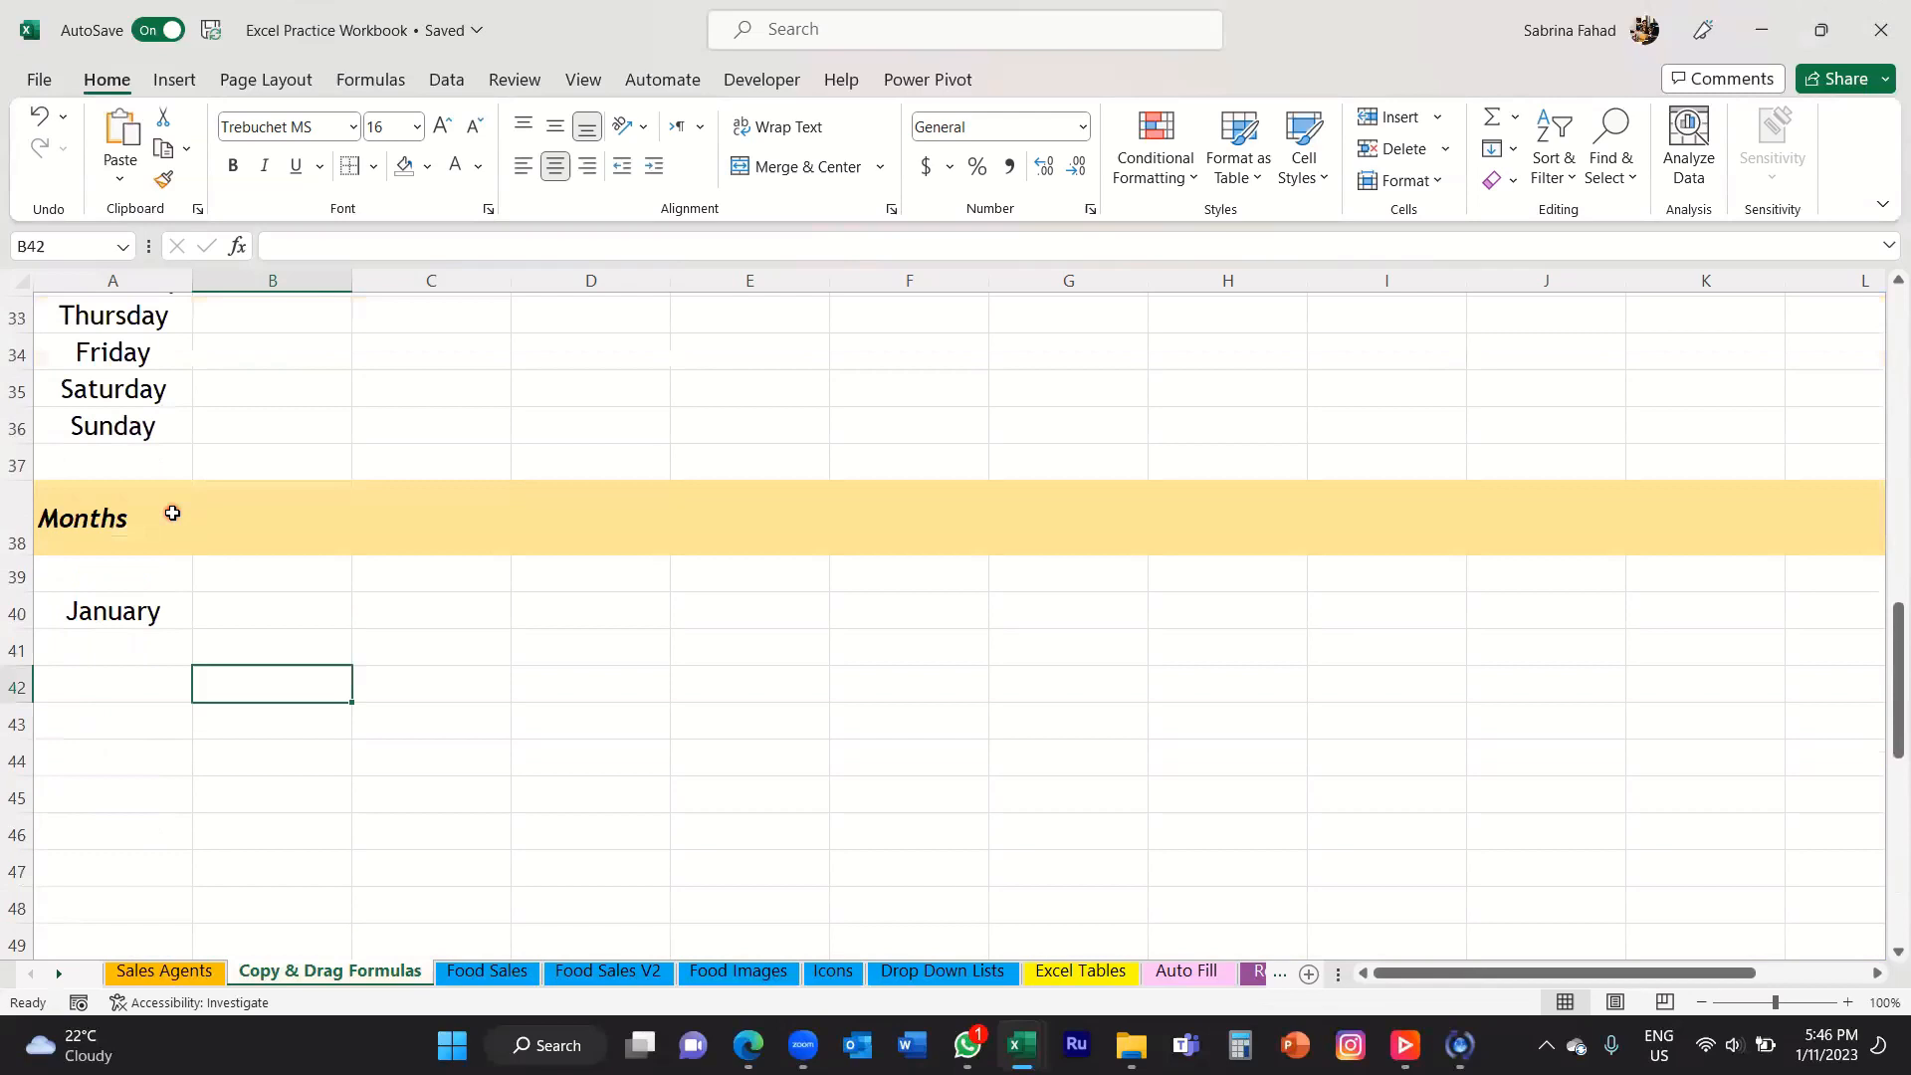
pyautogui.scroll(-1, 172, 513)
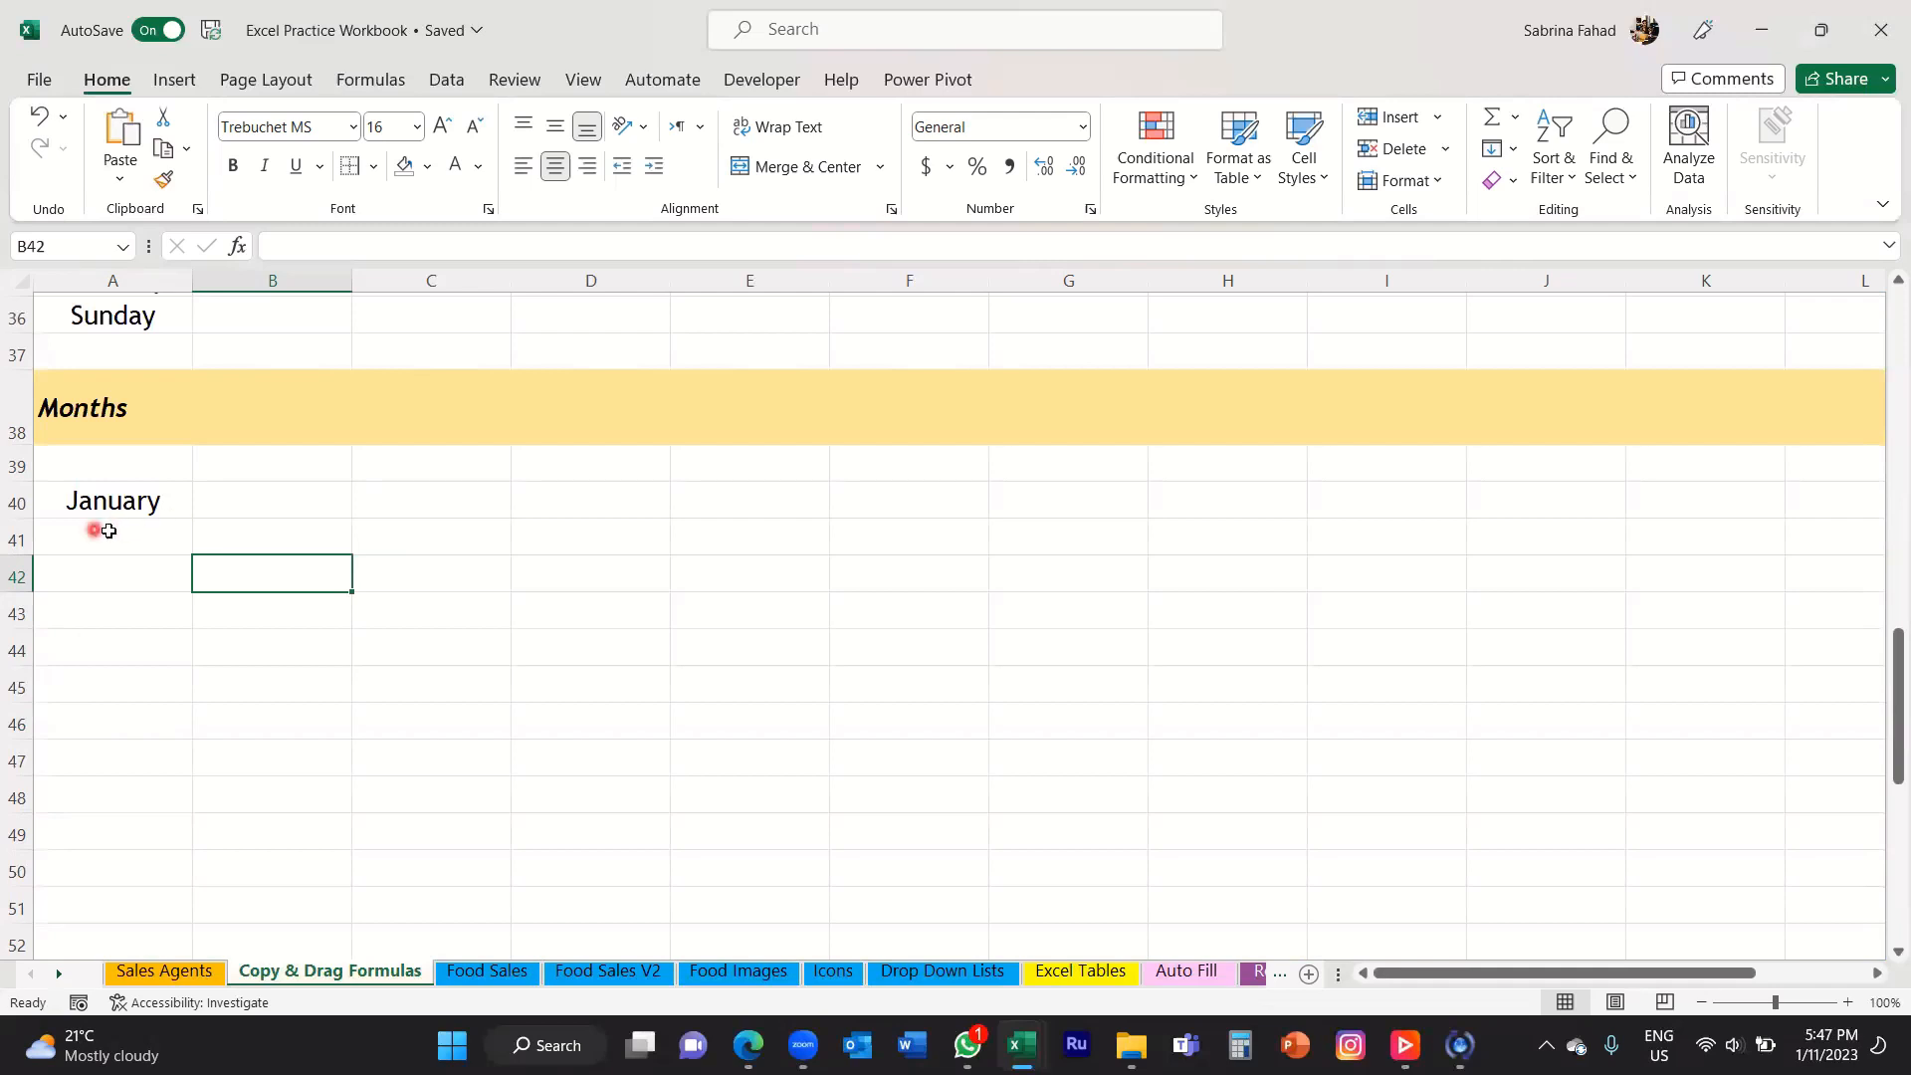
pyautogui.click(180, 500)
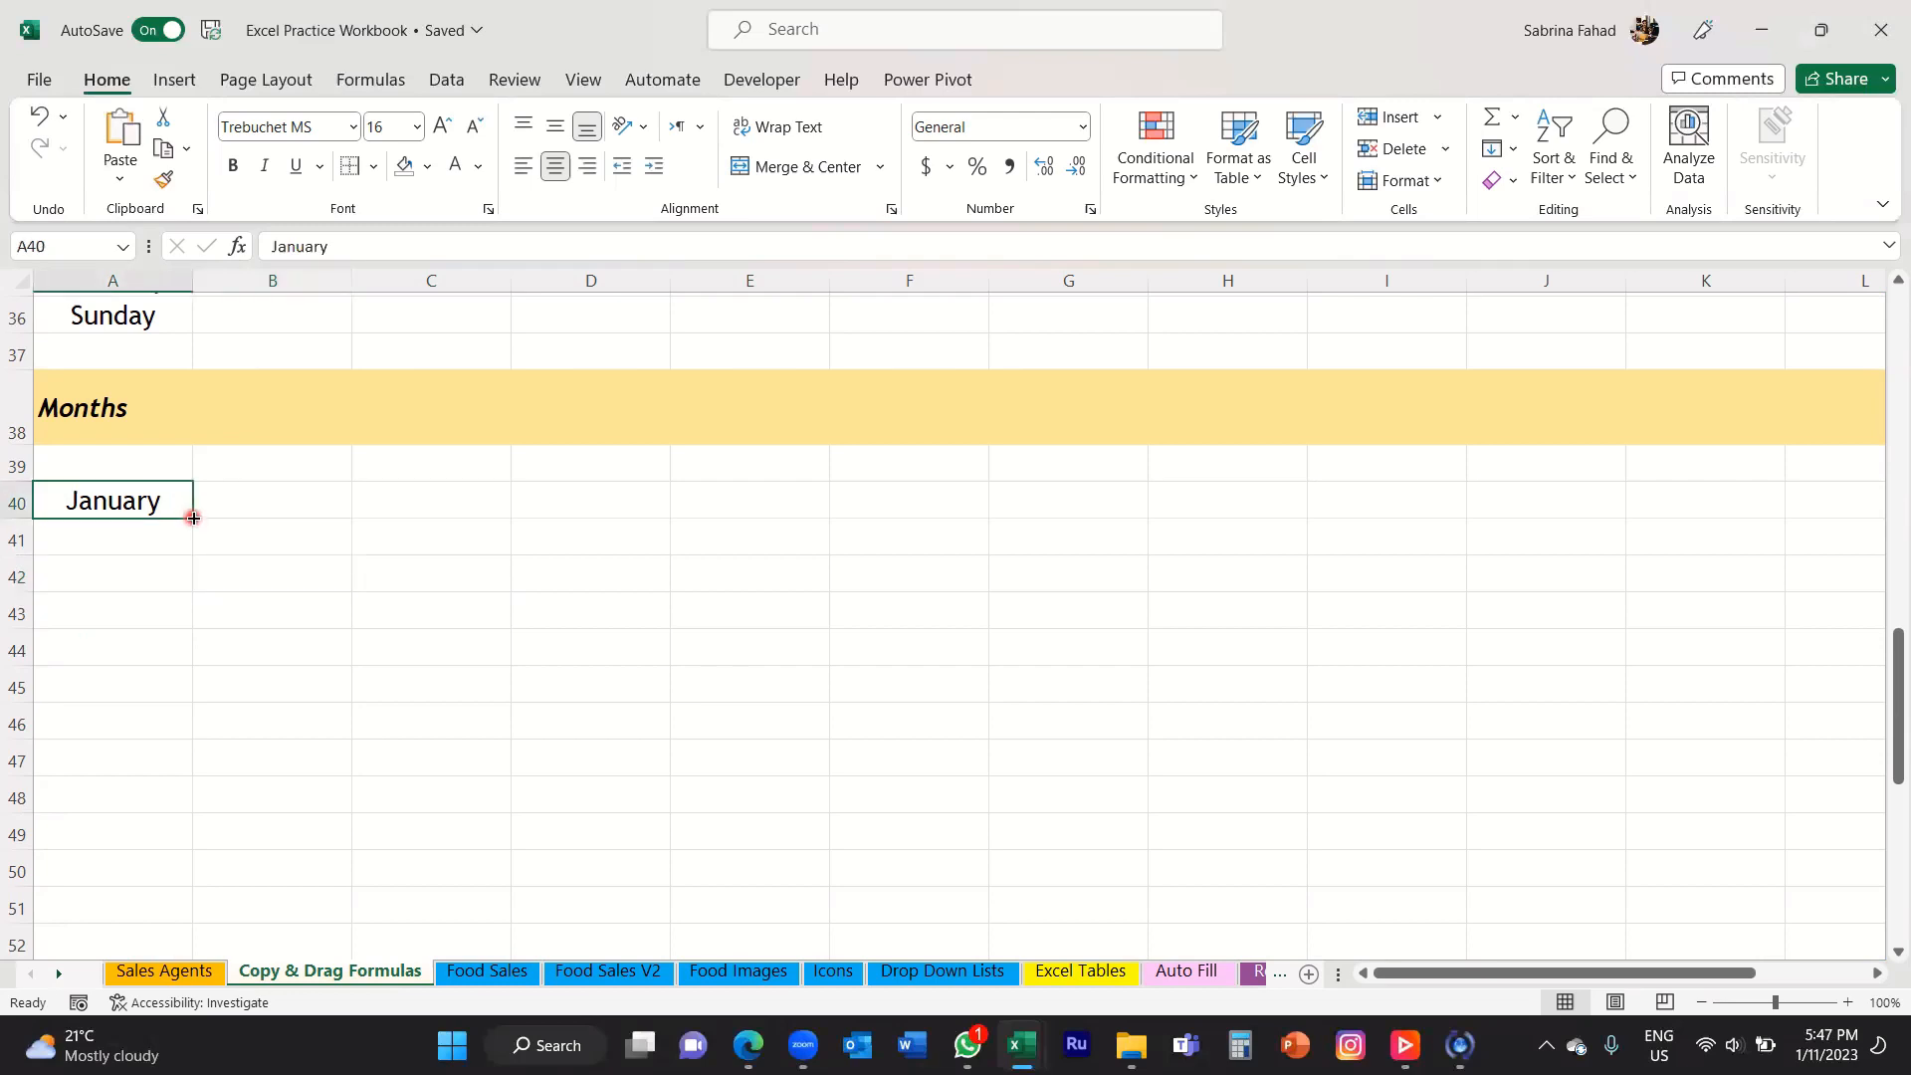
pyautogui.moveTo(193, 518); pyautogui.dragTo(181, 908)
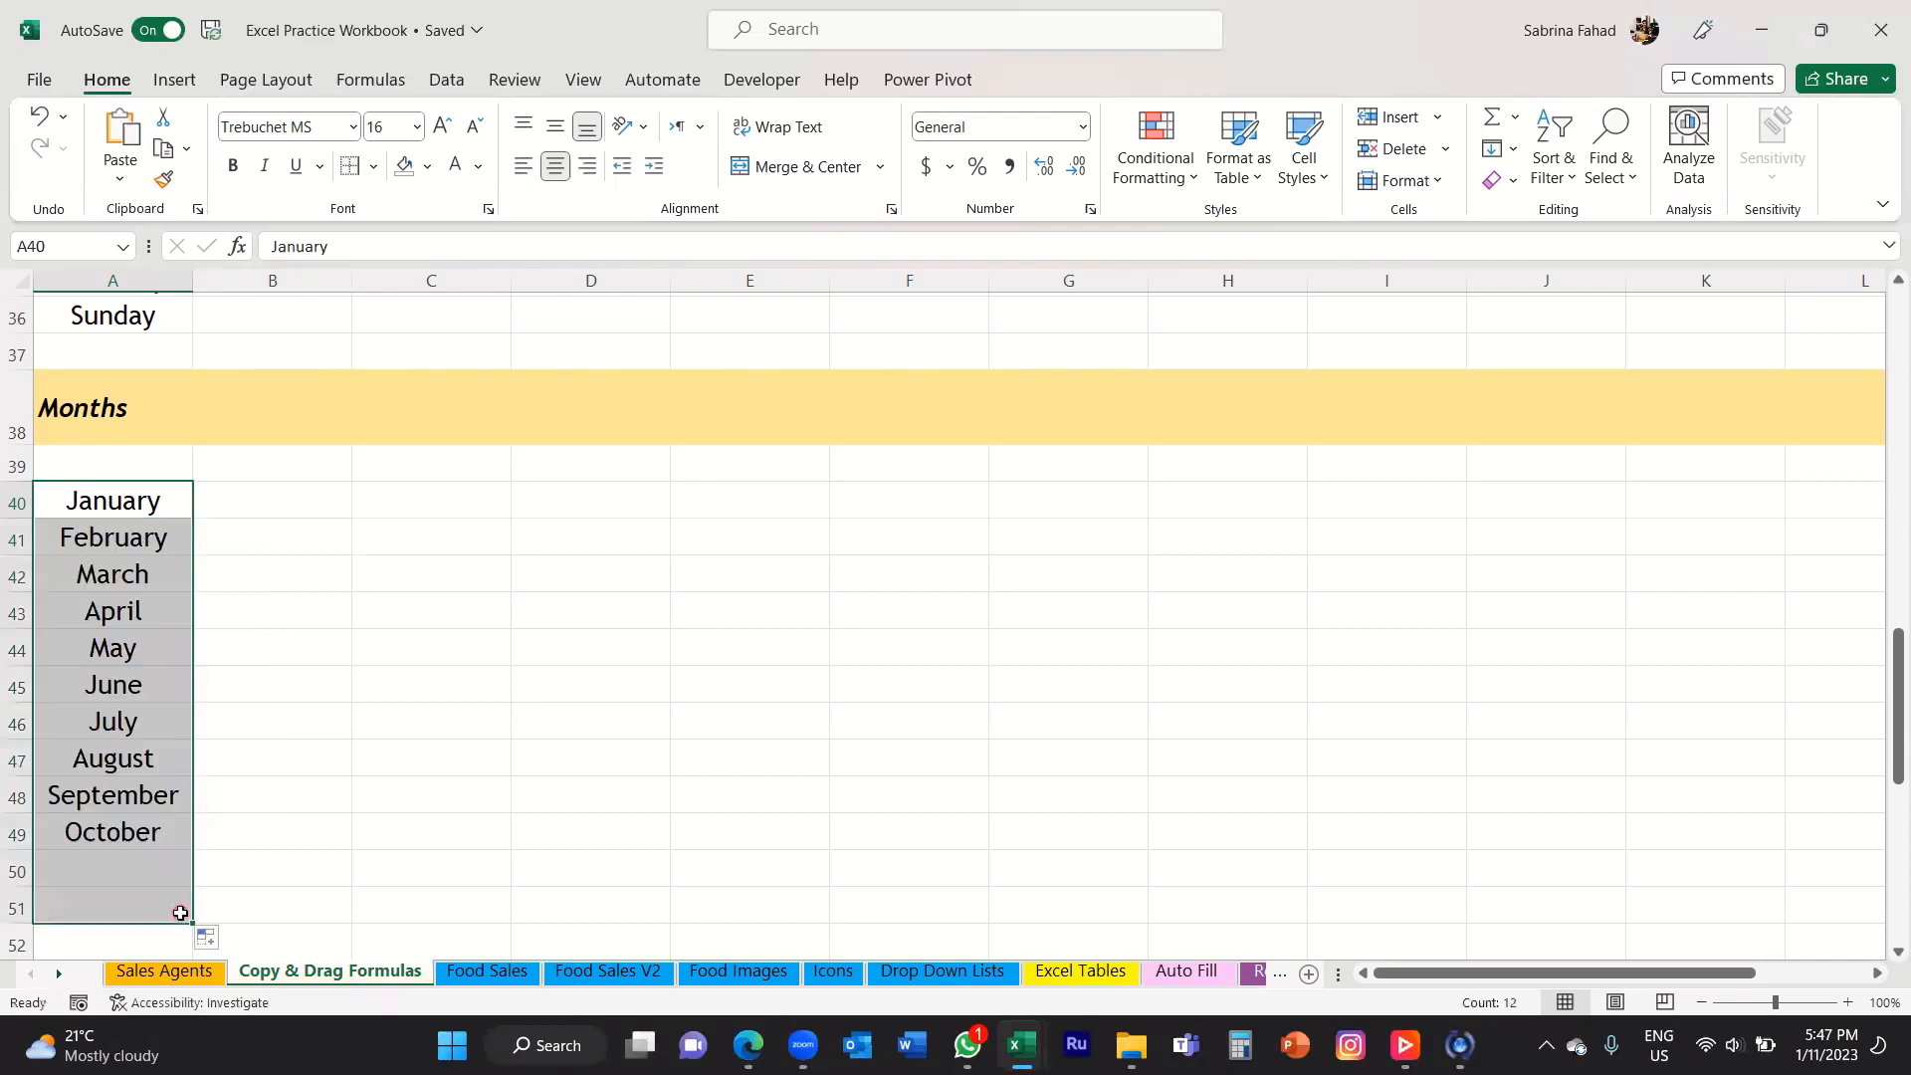
pyautogui.click(326, 489)
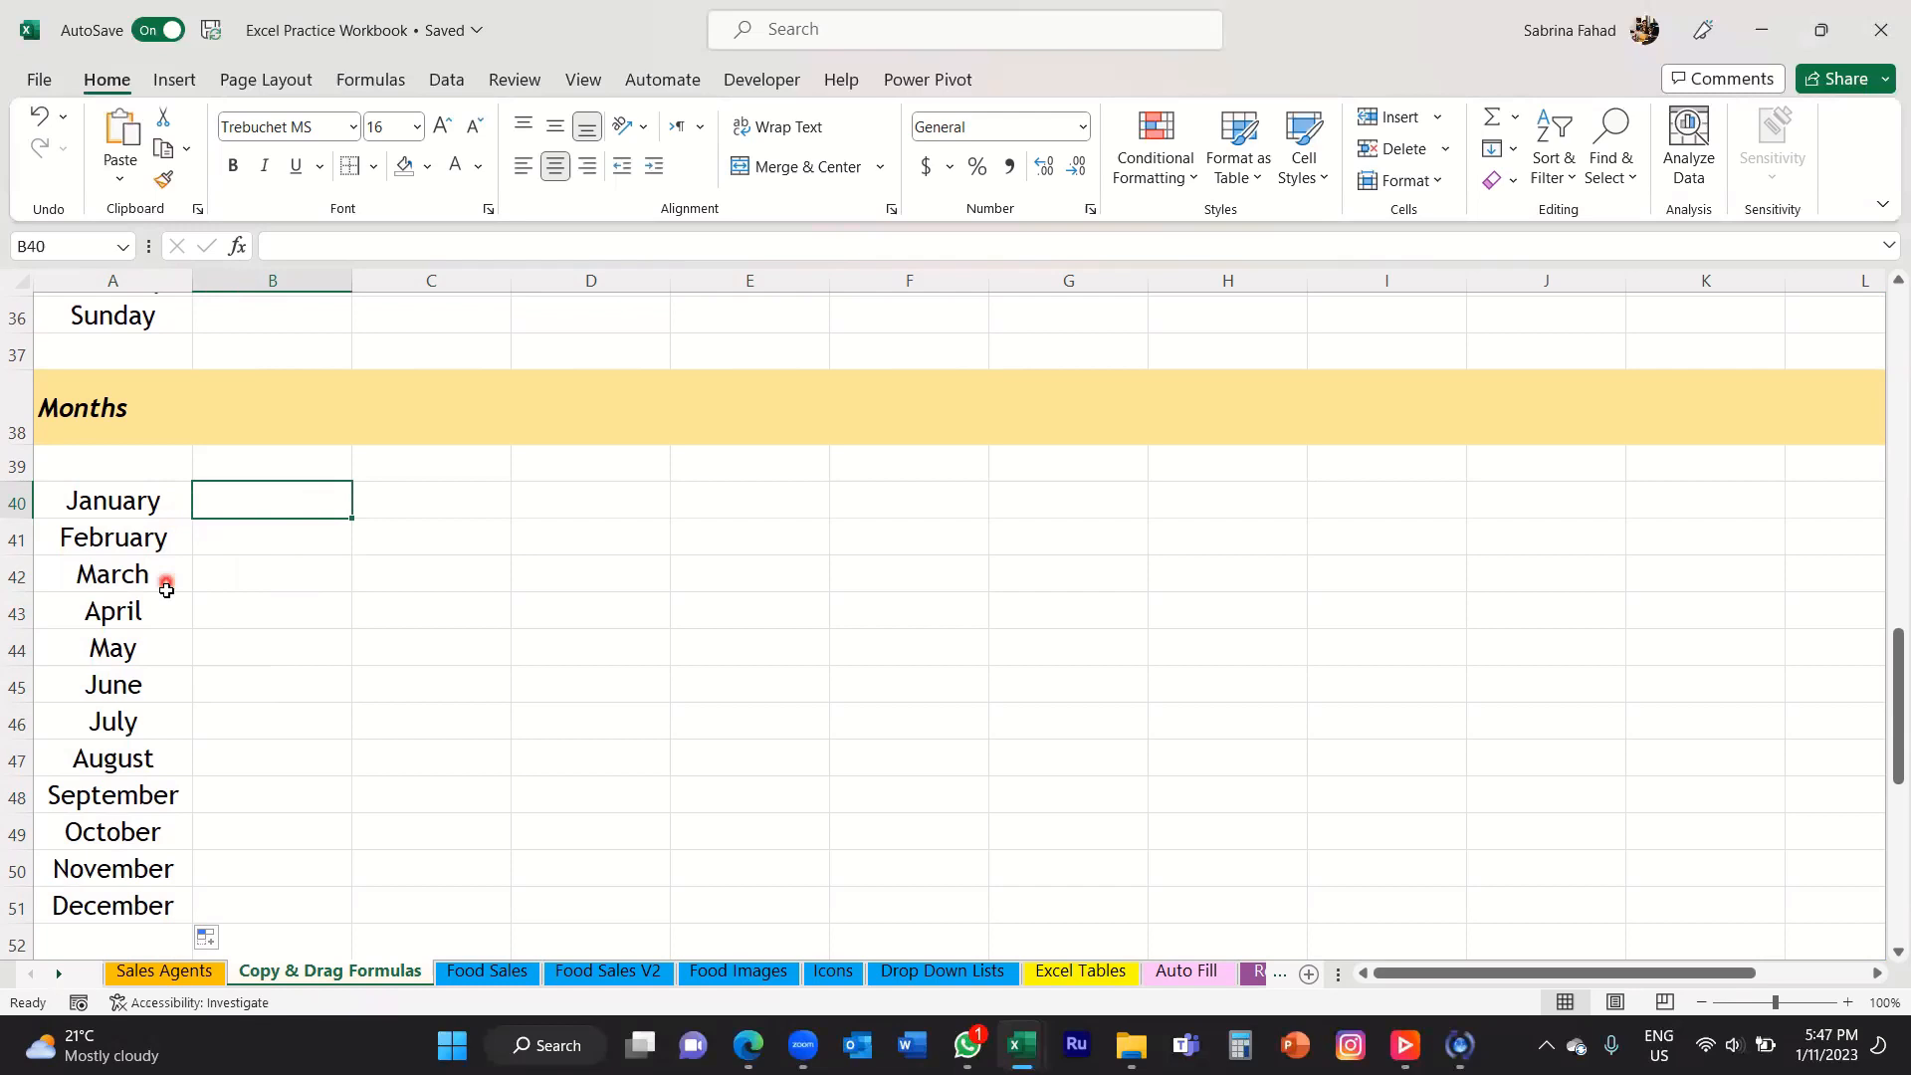
# Enter the years 2020, 2021 and 2022 in A55 to A57 under the Years heading.
pyautogui.scroll(-4, 158, 597)
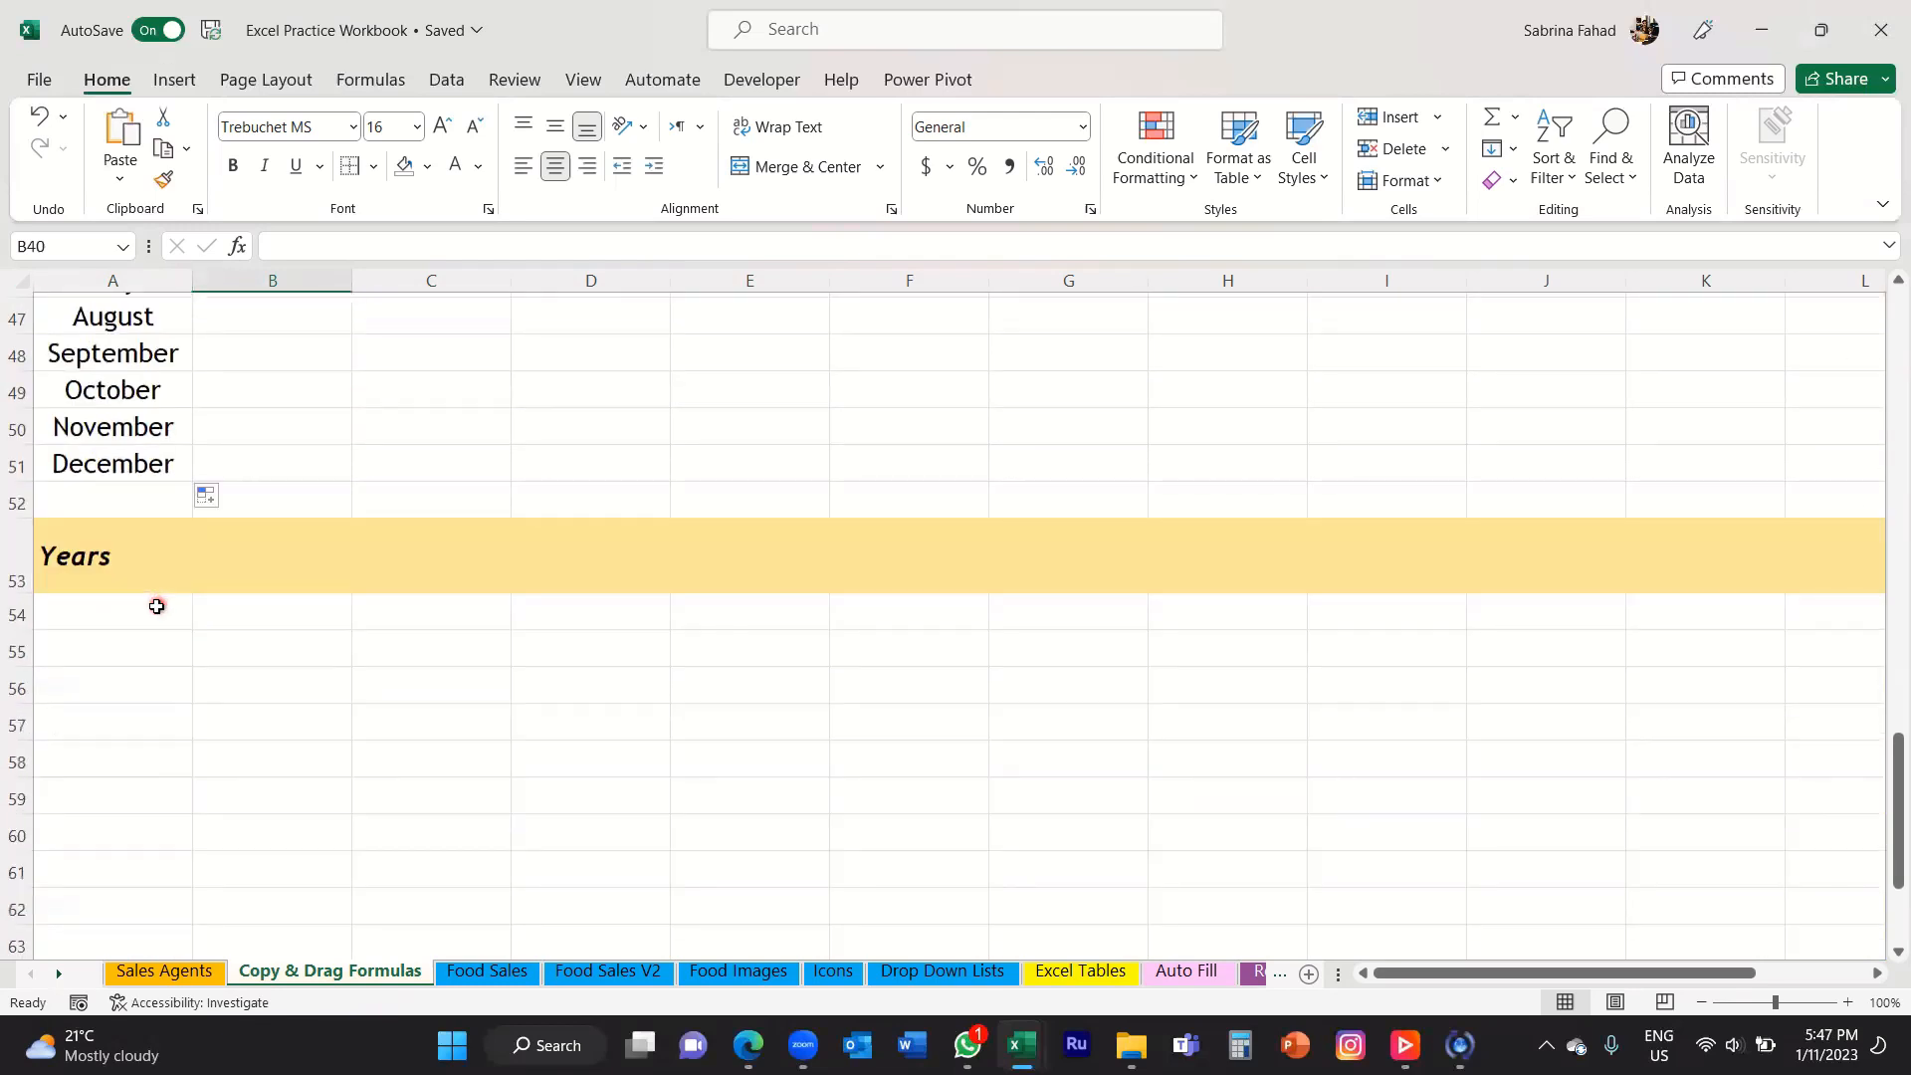
pyautogui.scroll(-1, 158, 601)
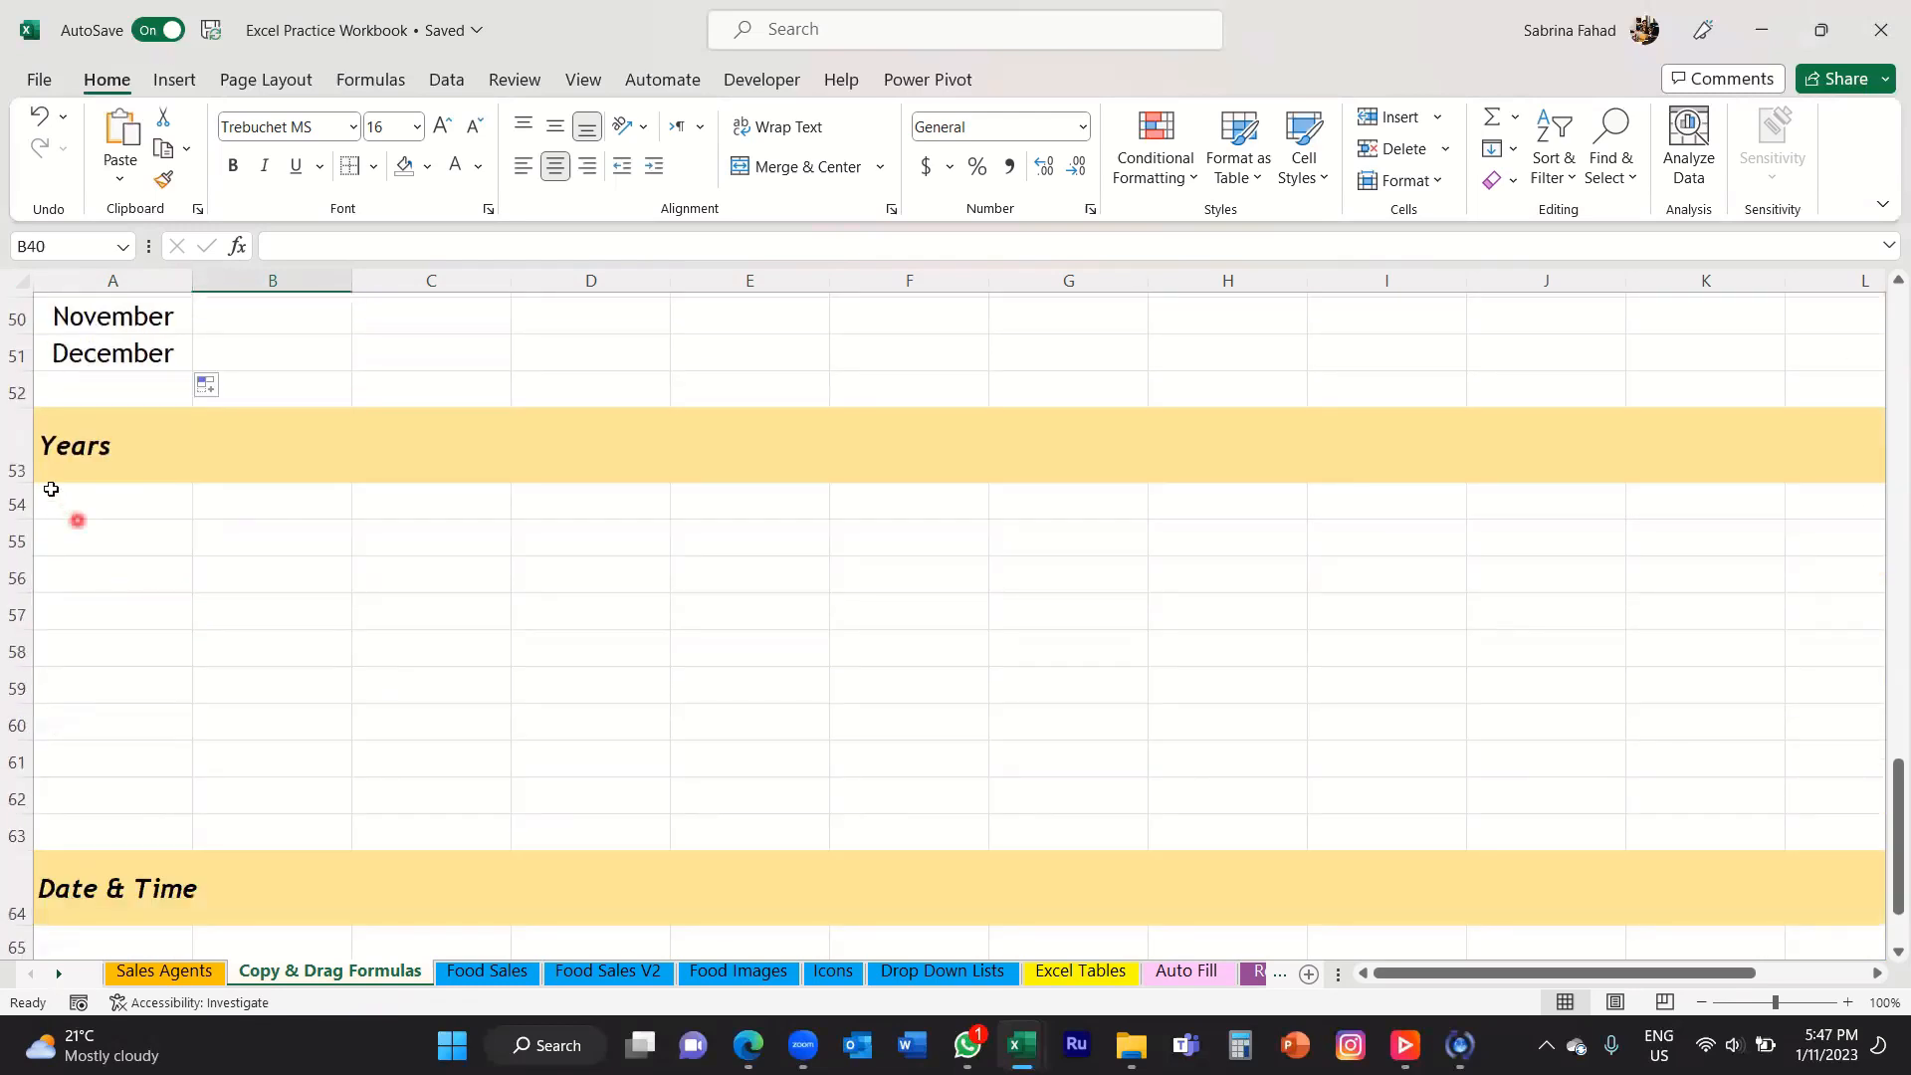
pyautogui.click(148, 542)
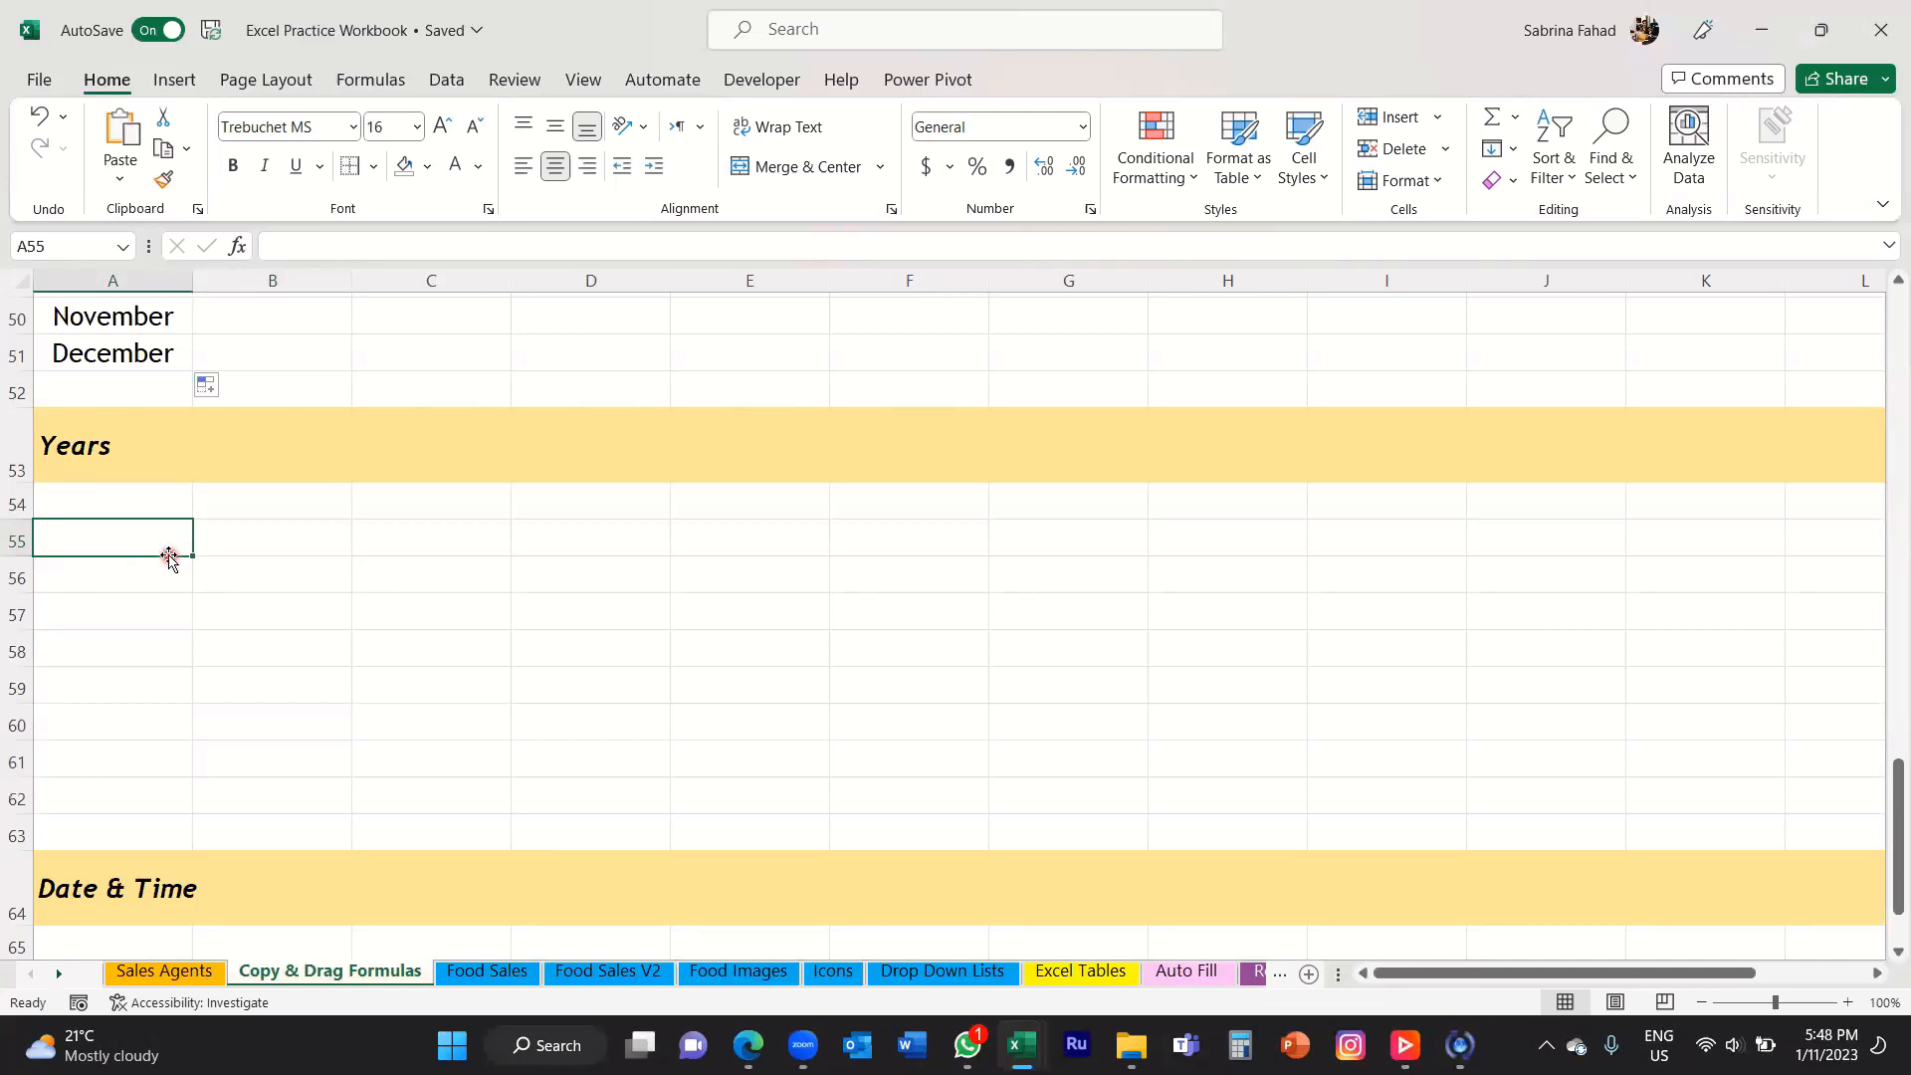
pyautogui.write('2020')
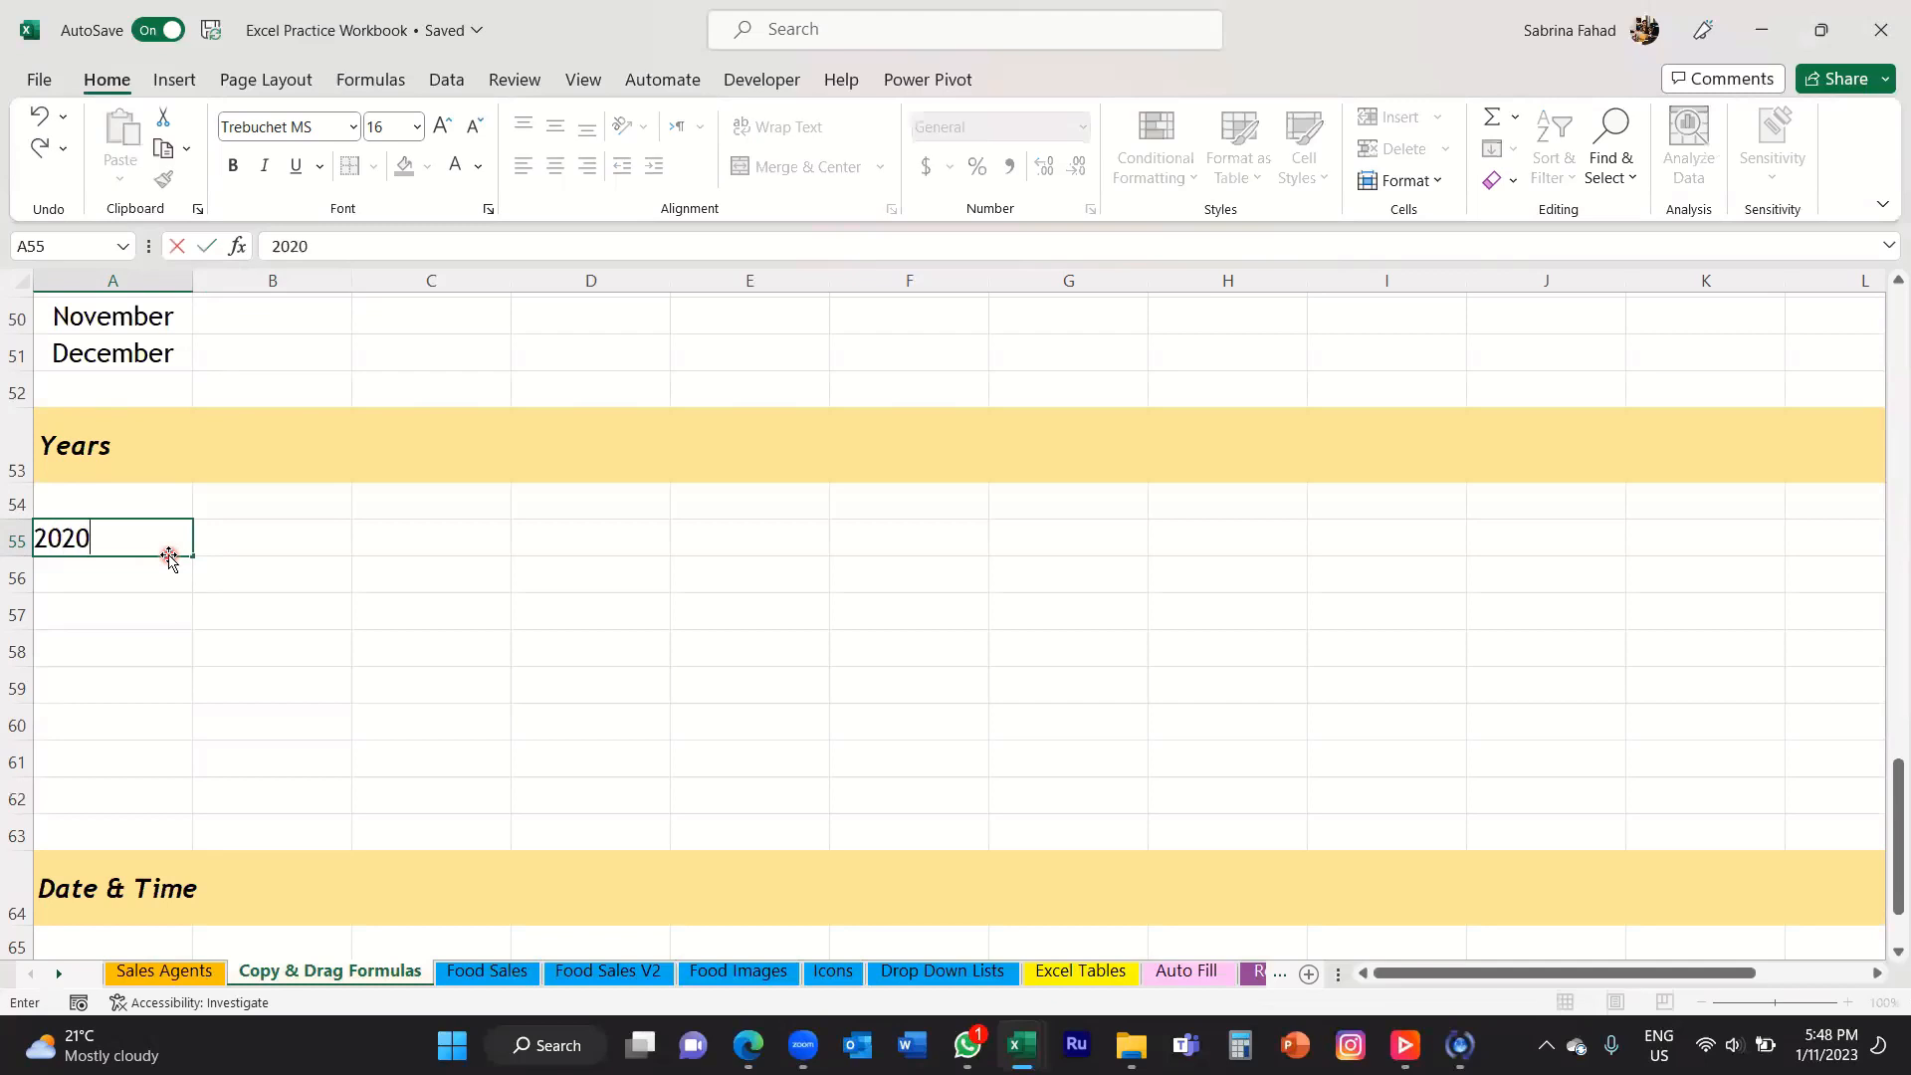
pyautogui.click(247, 570)
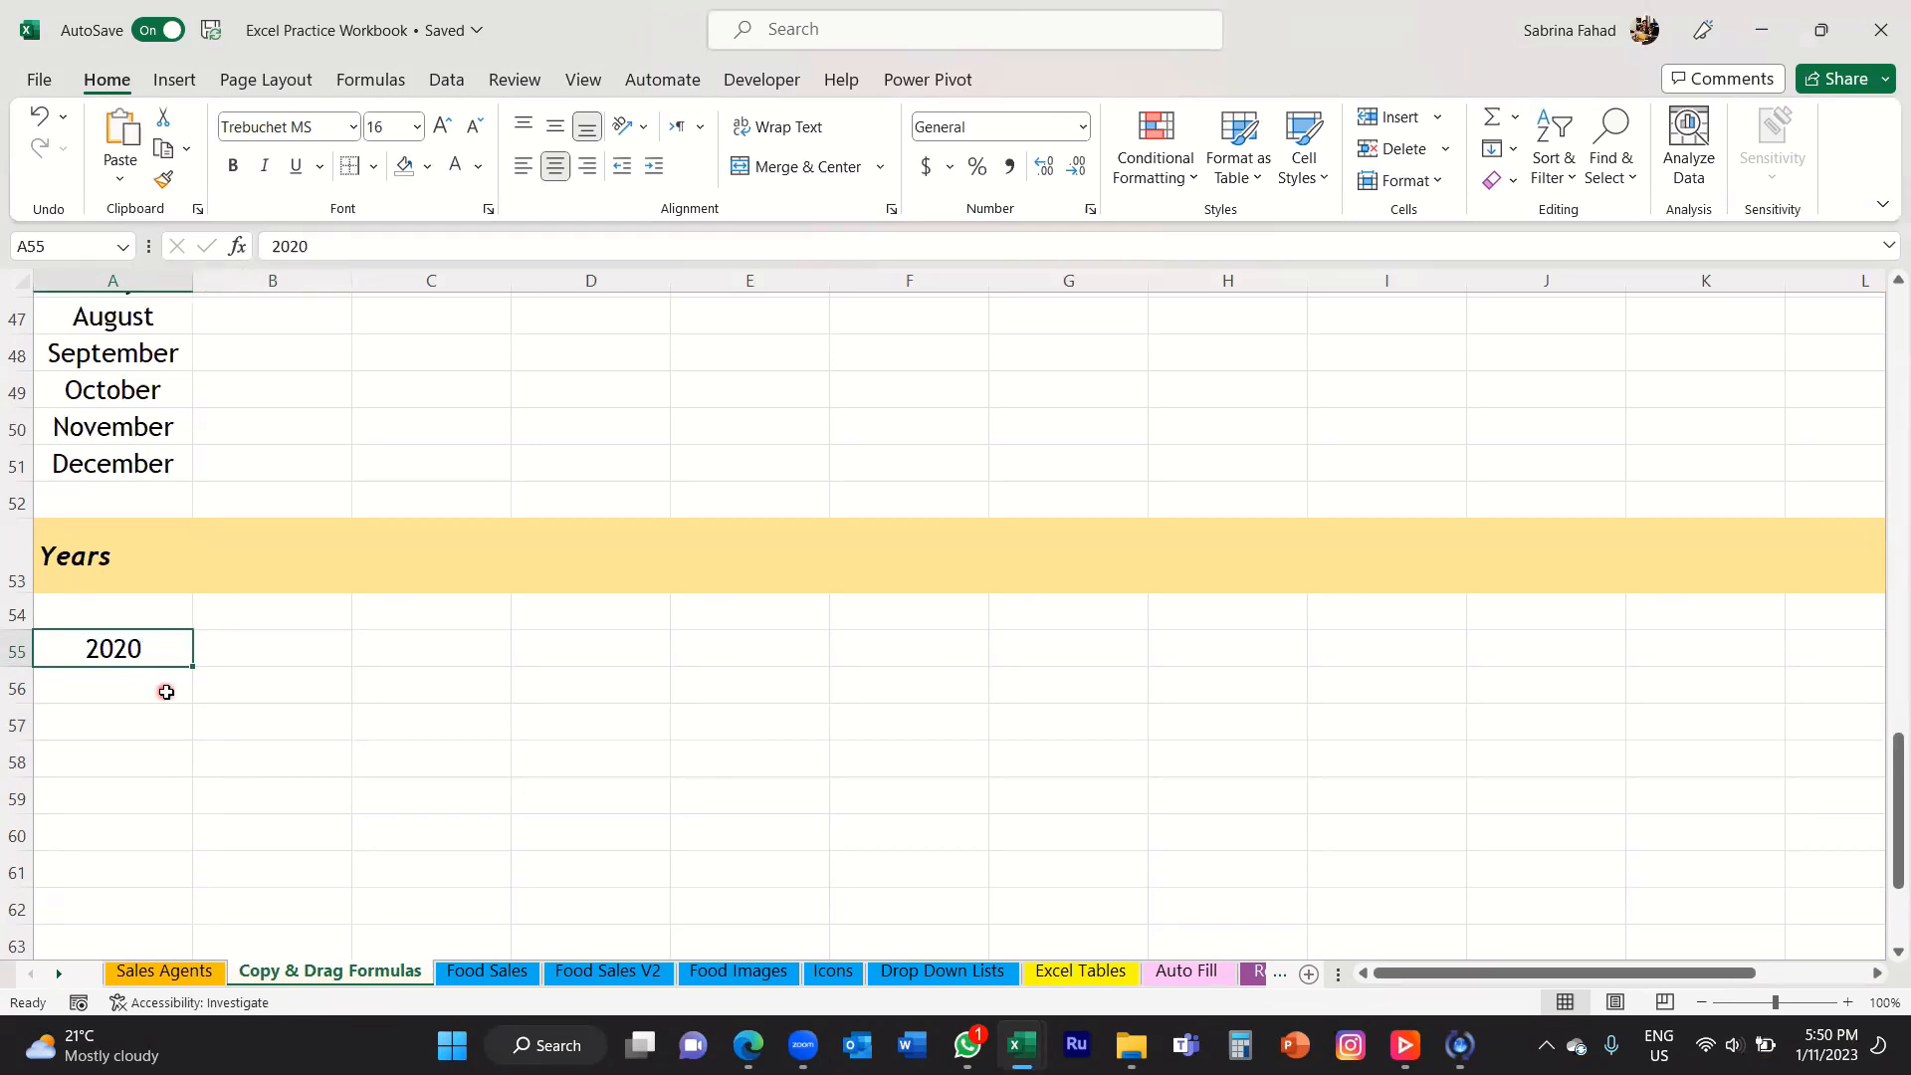
pyautogui.click(166, 690)
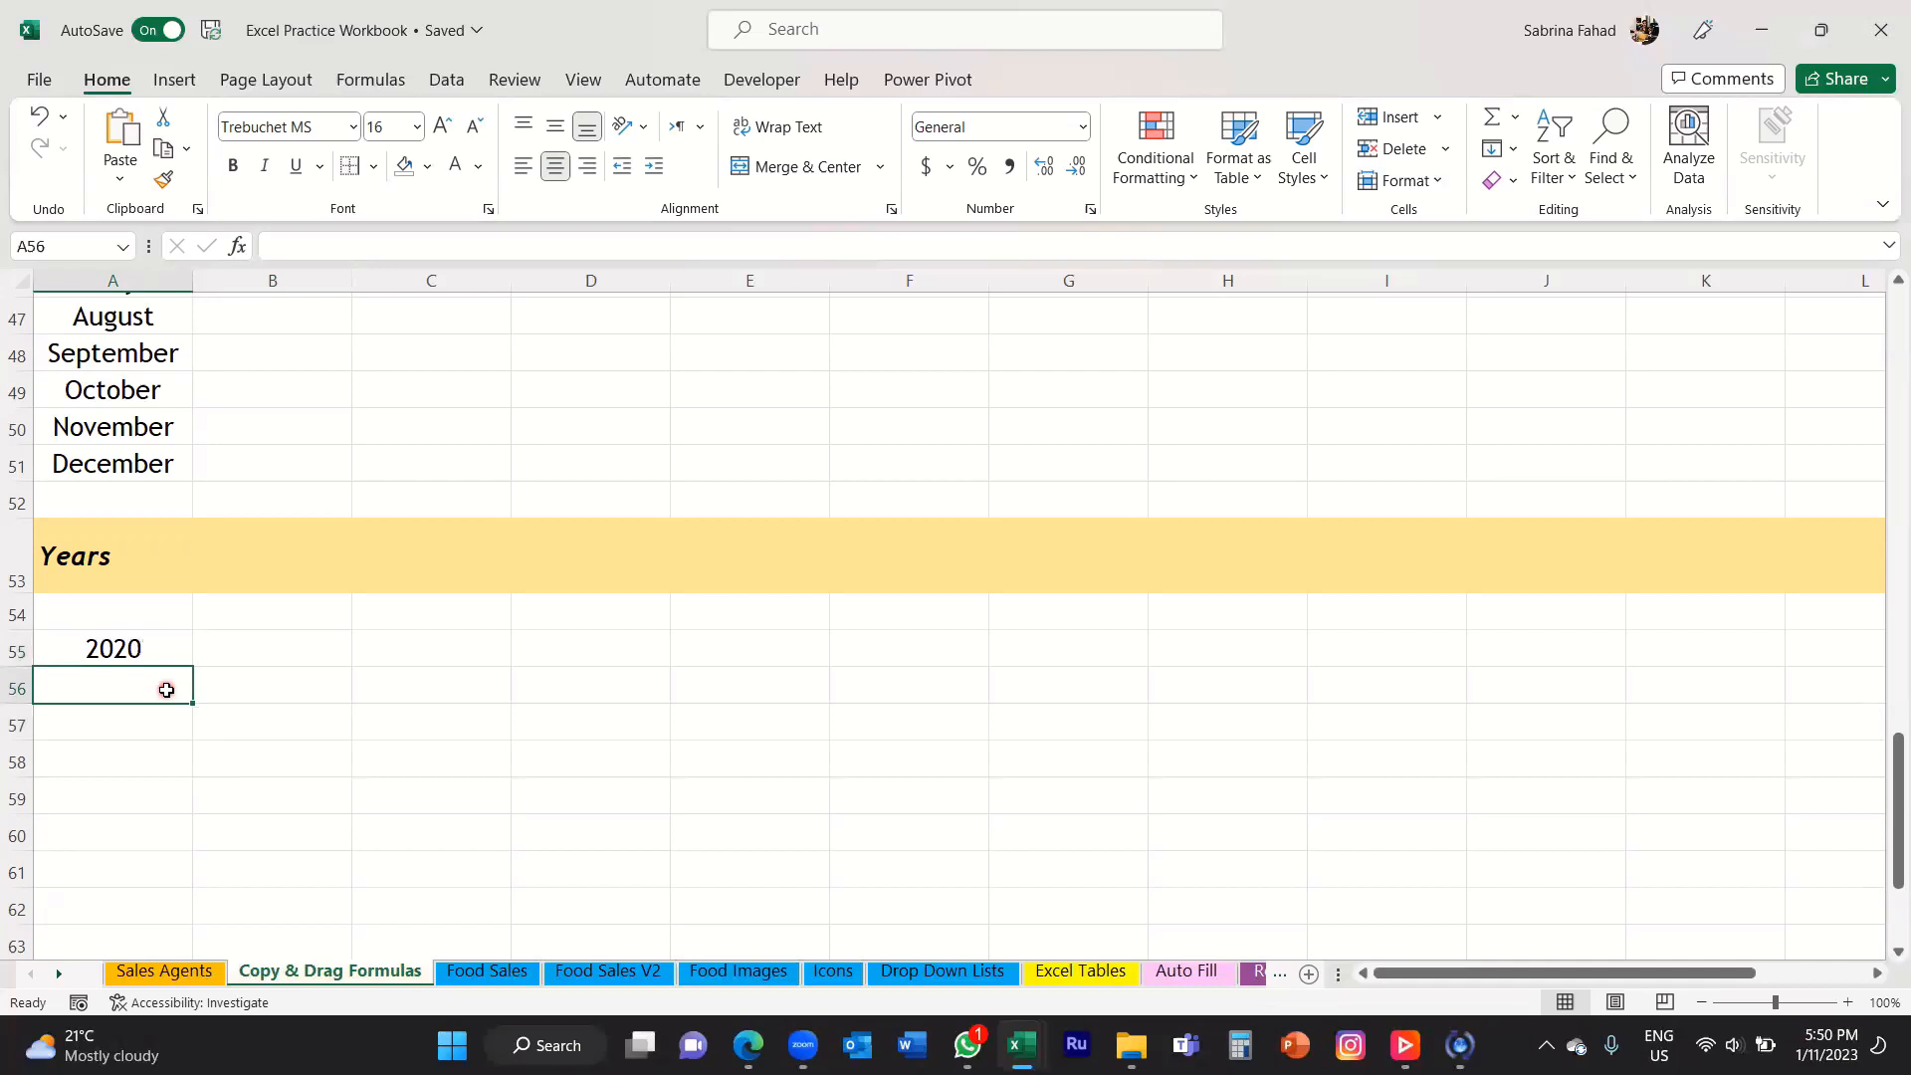
pyautogui.write('2021')
pyautogui.click(168, 692)
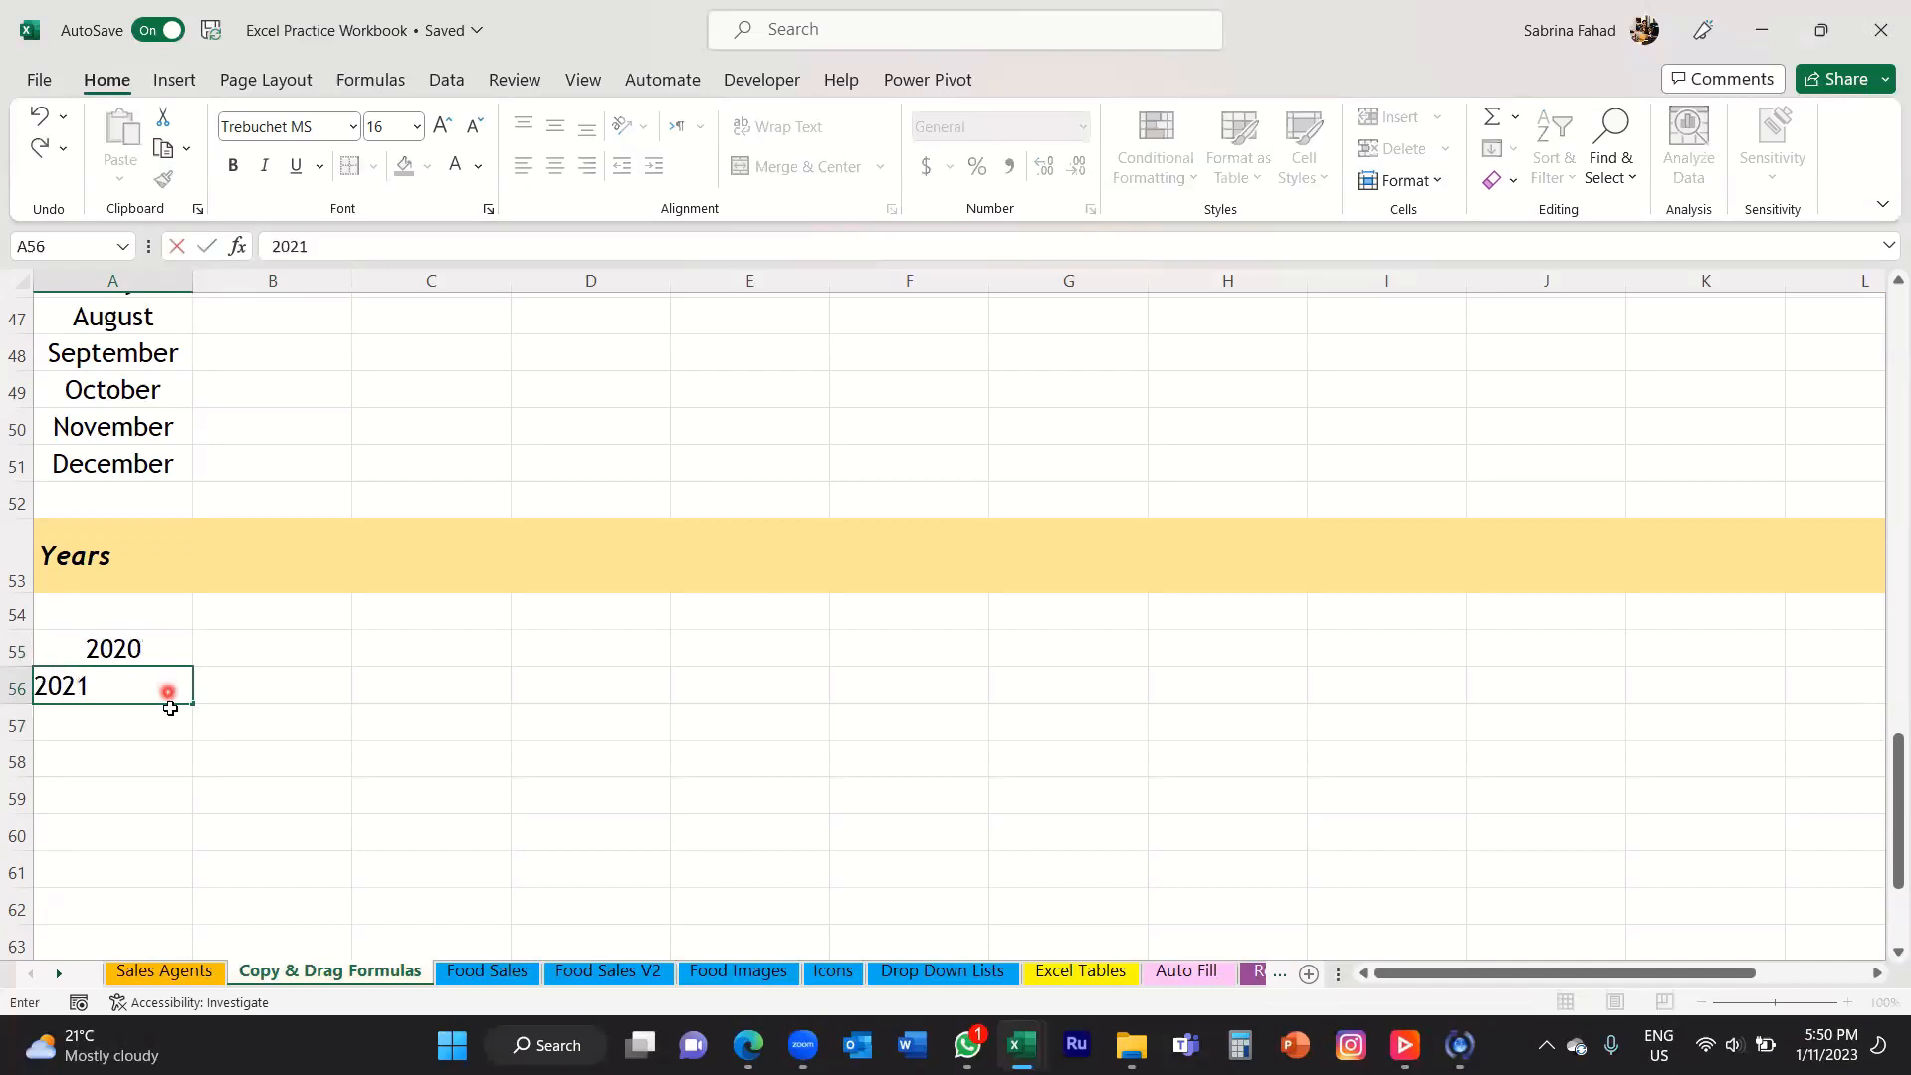
pyautogui.click(169, 726)
pyautogui.write('2022')
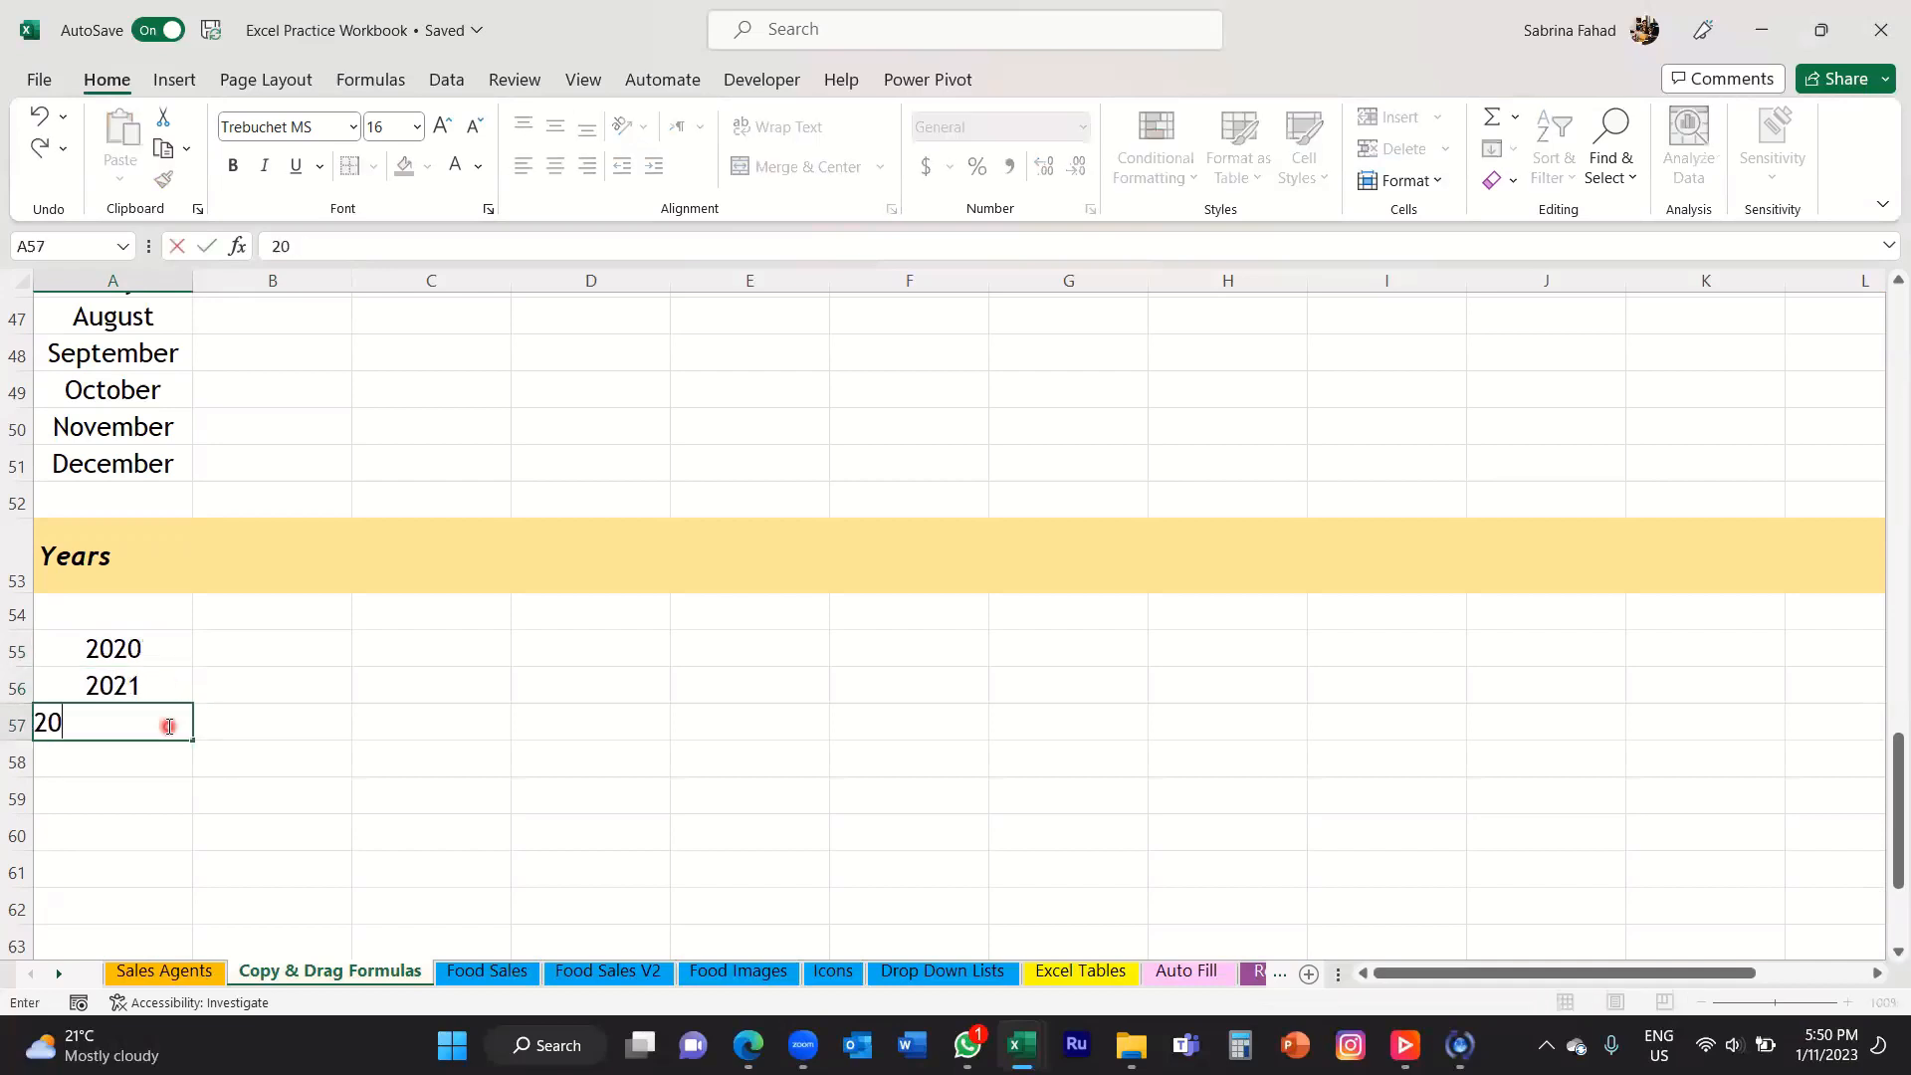
# Extend the year series from A55:A57 down to 2027 in A62.
pyautogui.click(166, 652)
pyautogui.moveTo(163, 649); pyautogui.dragTo(149, 725)
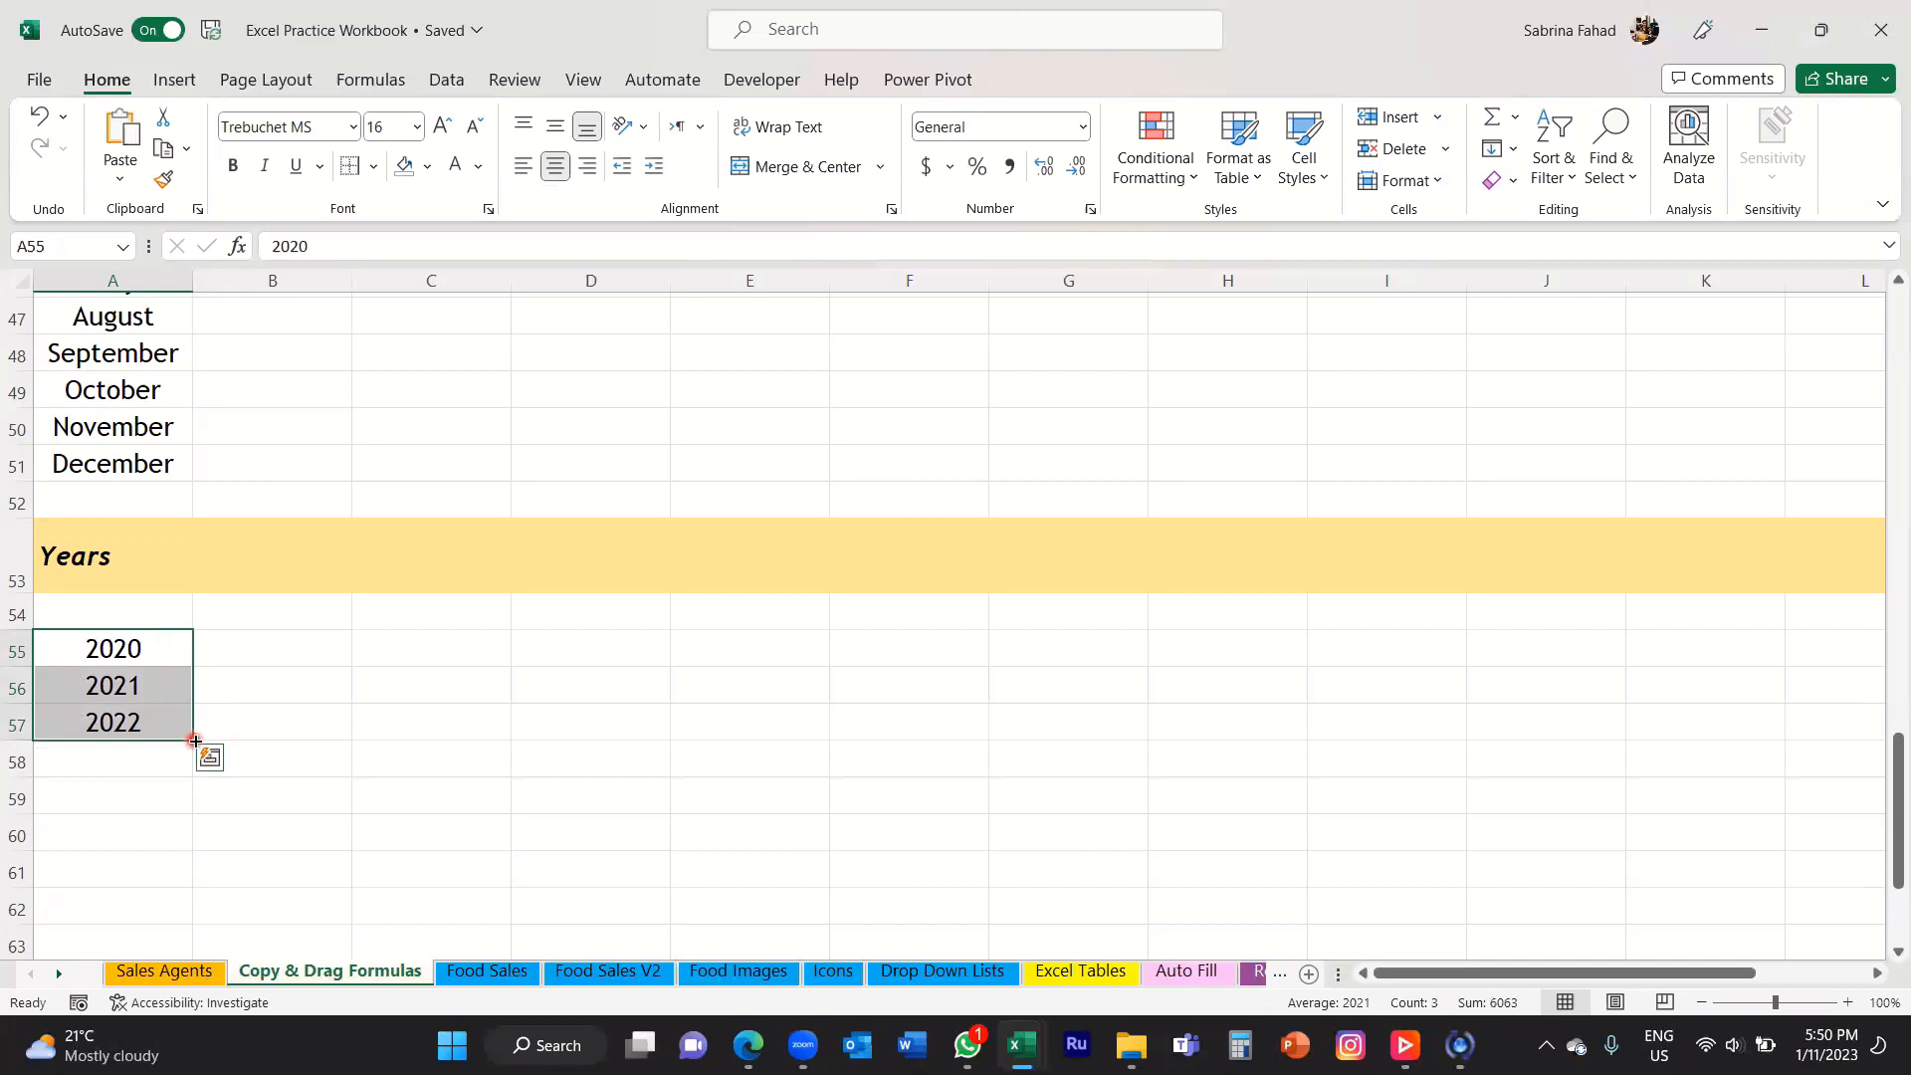
pyautogui.moveTo(195, 740); pyautogui.dragTo(195, 741)
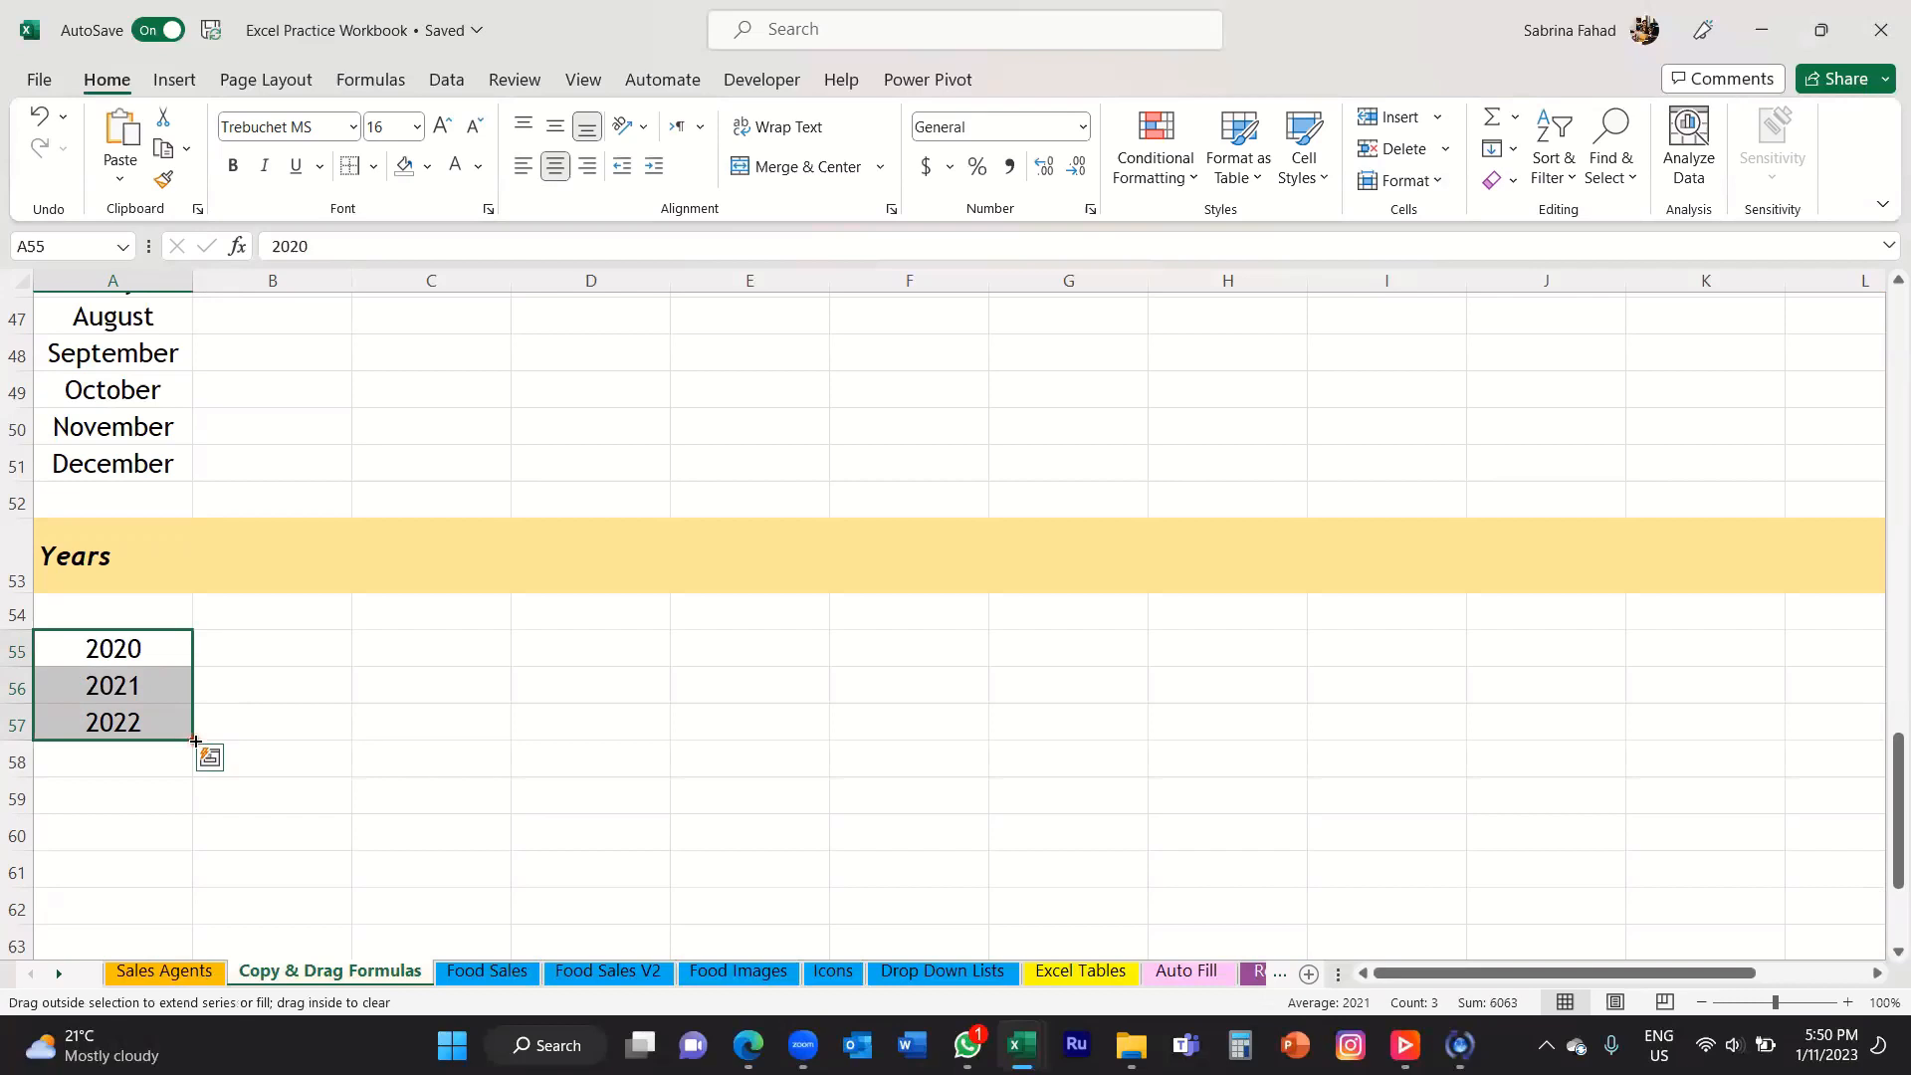
pyautogui.moveTo(195, 741); pyautogui.dragTo(195, 924)
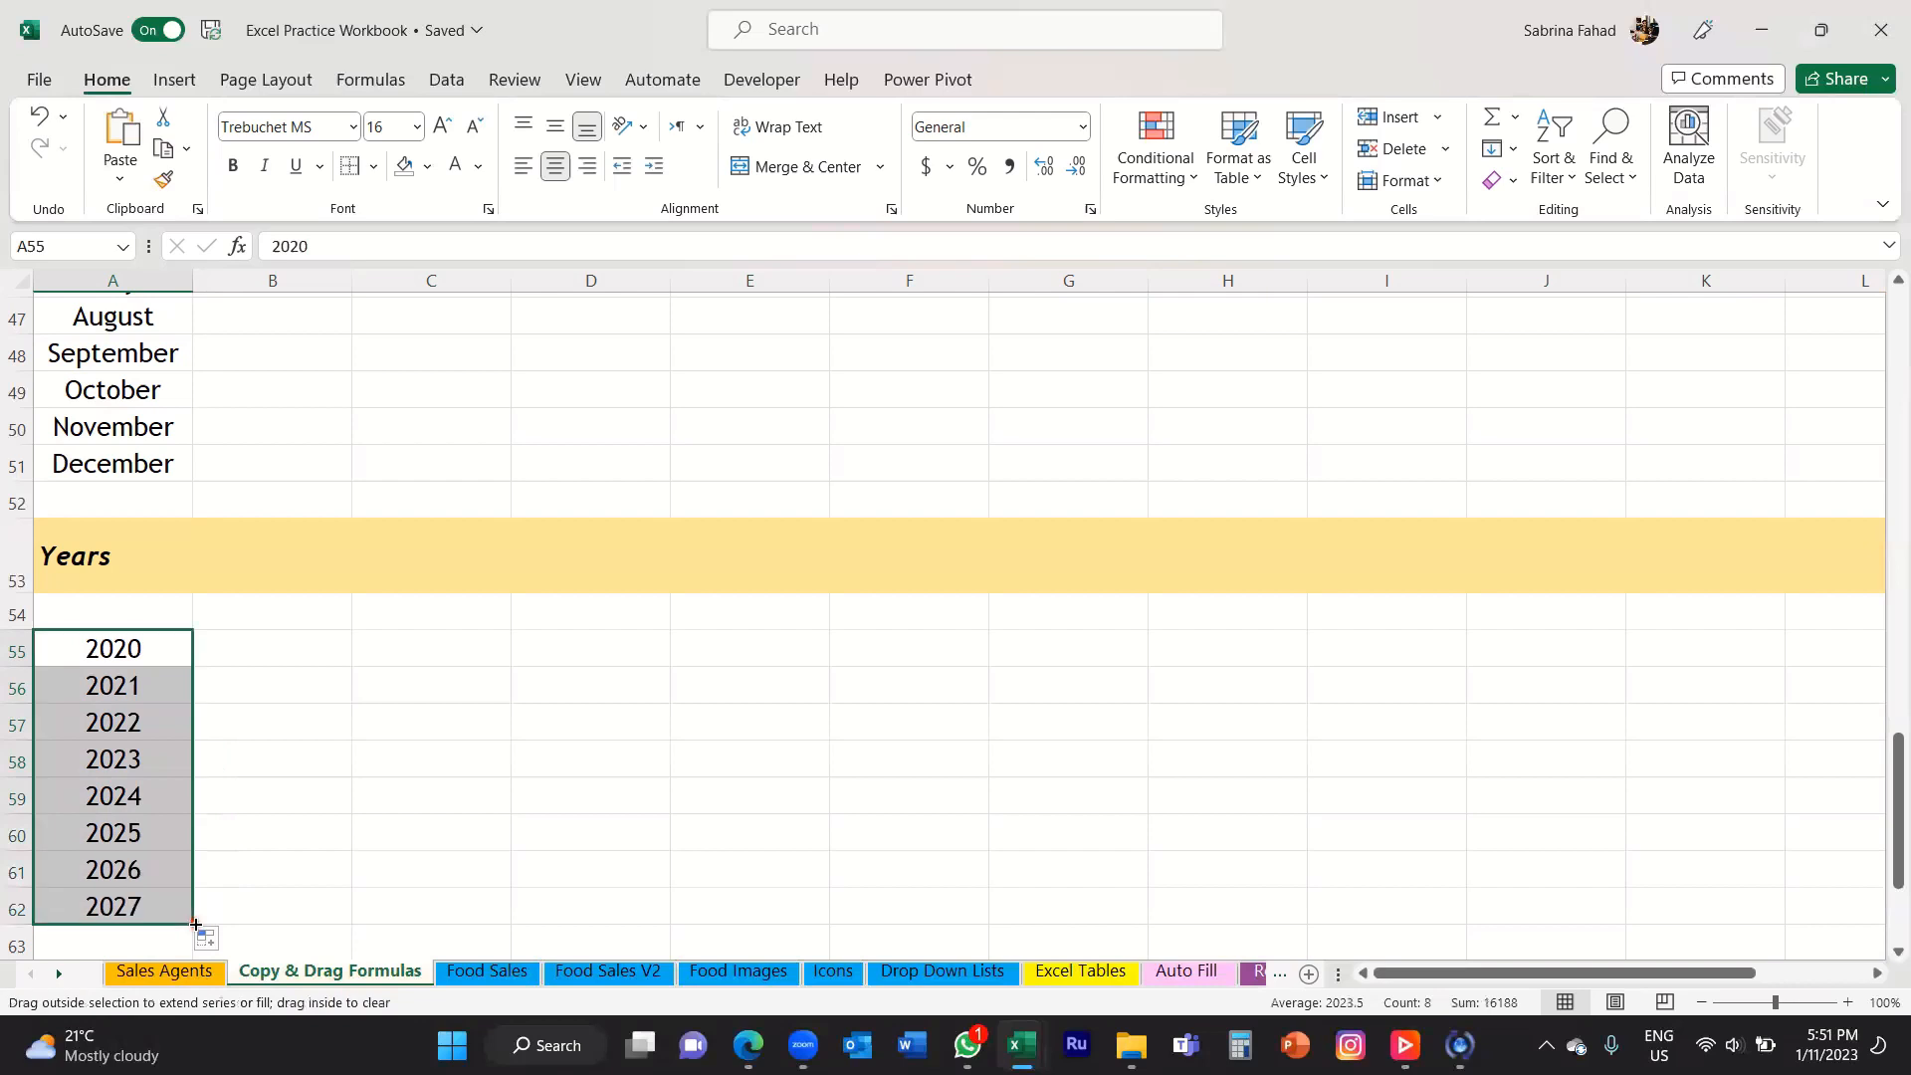
pyautogui.click(308, 642)
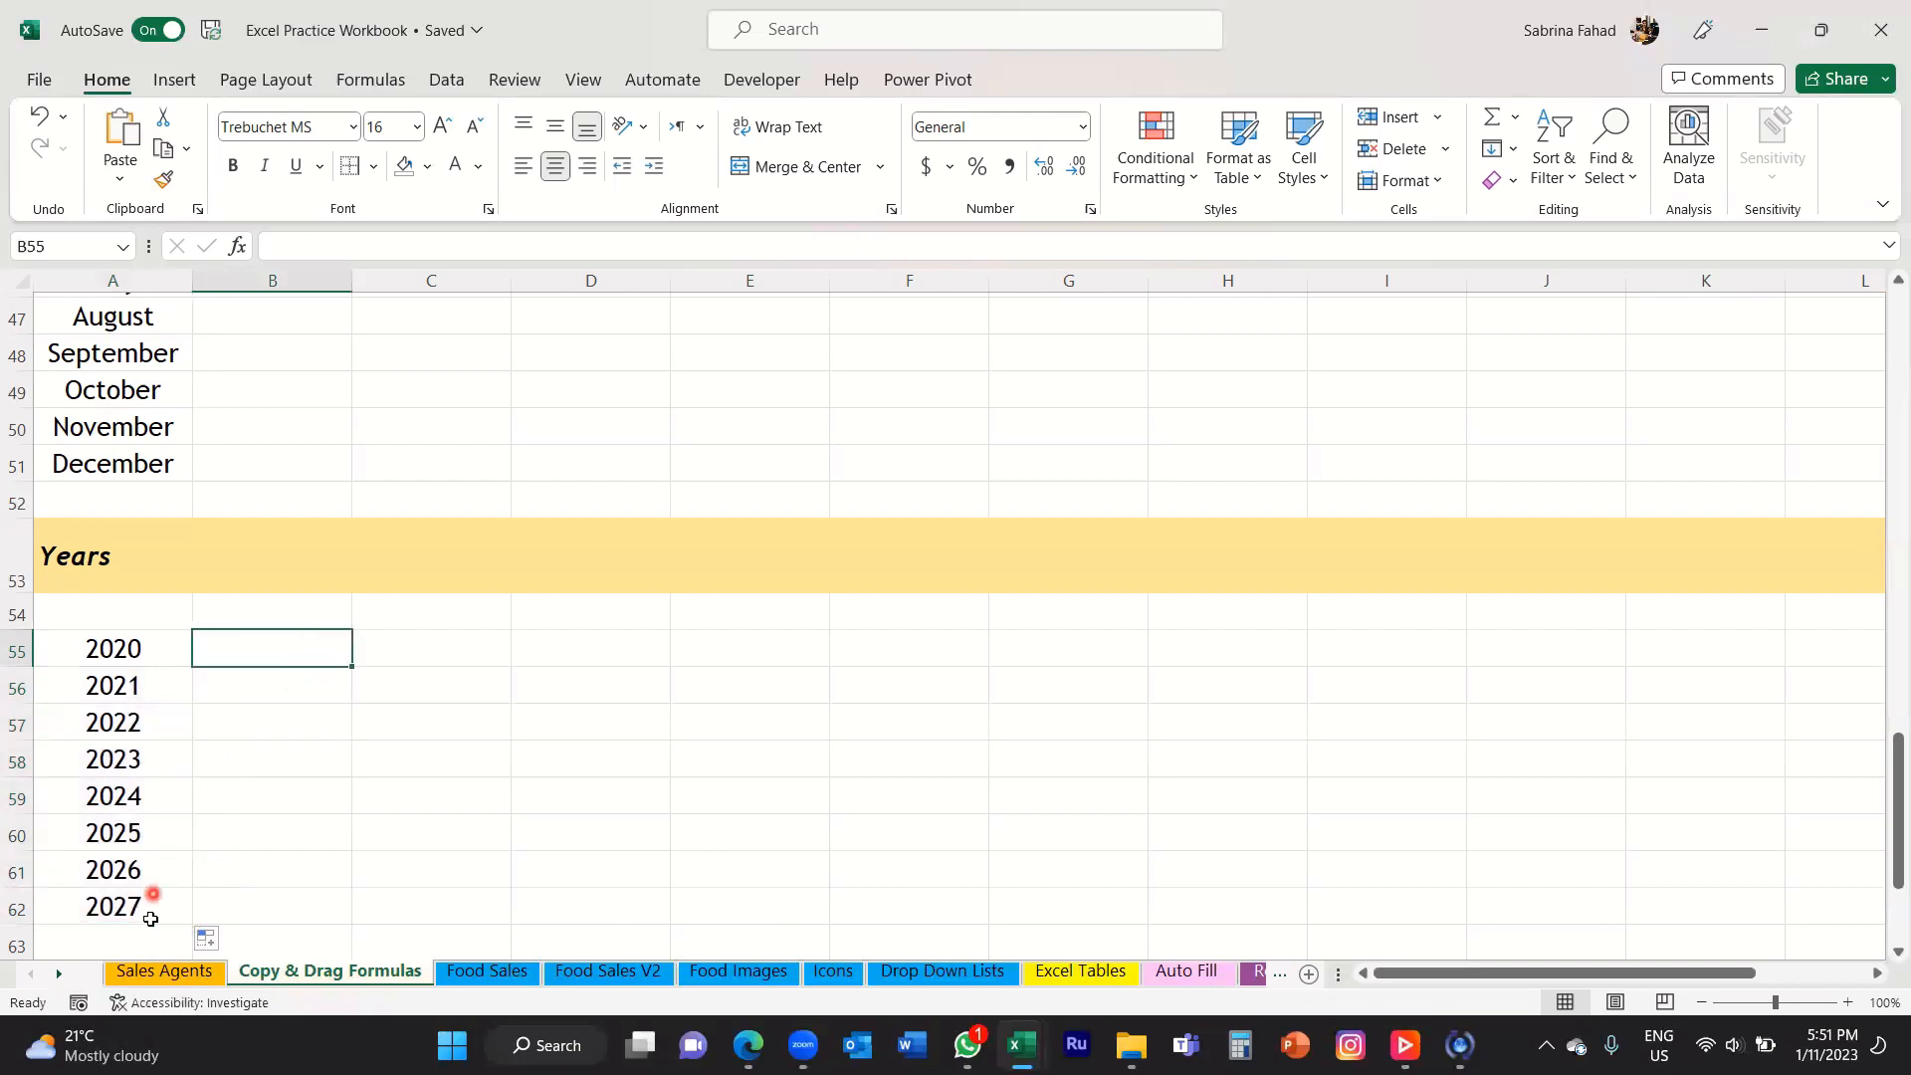
pyautogui.click(173, 661)
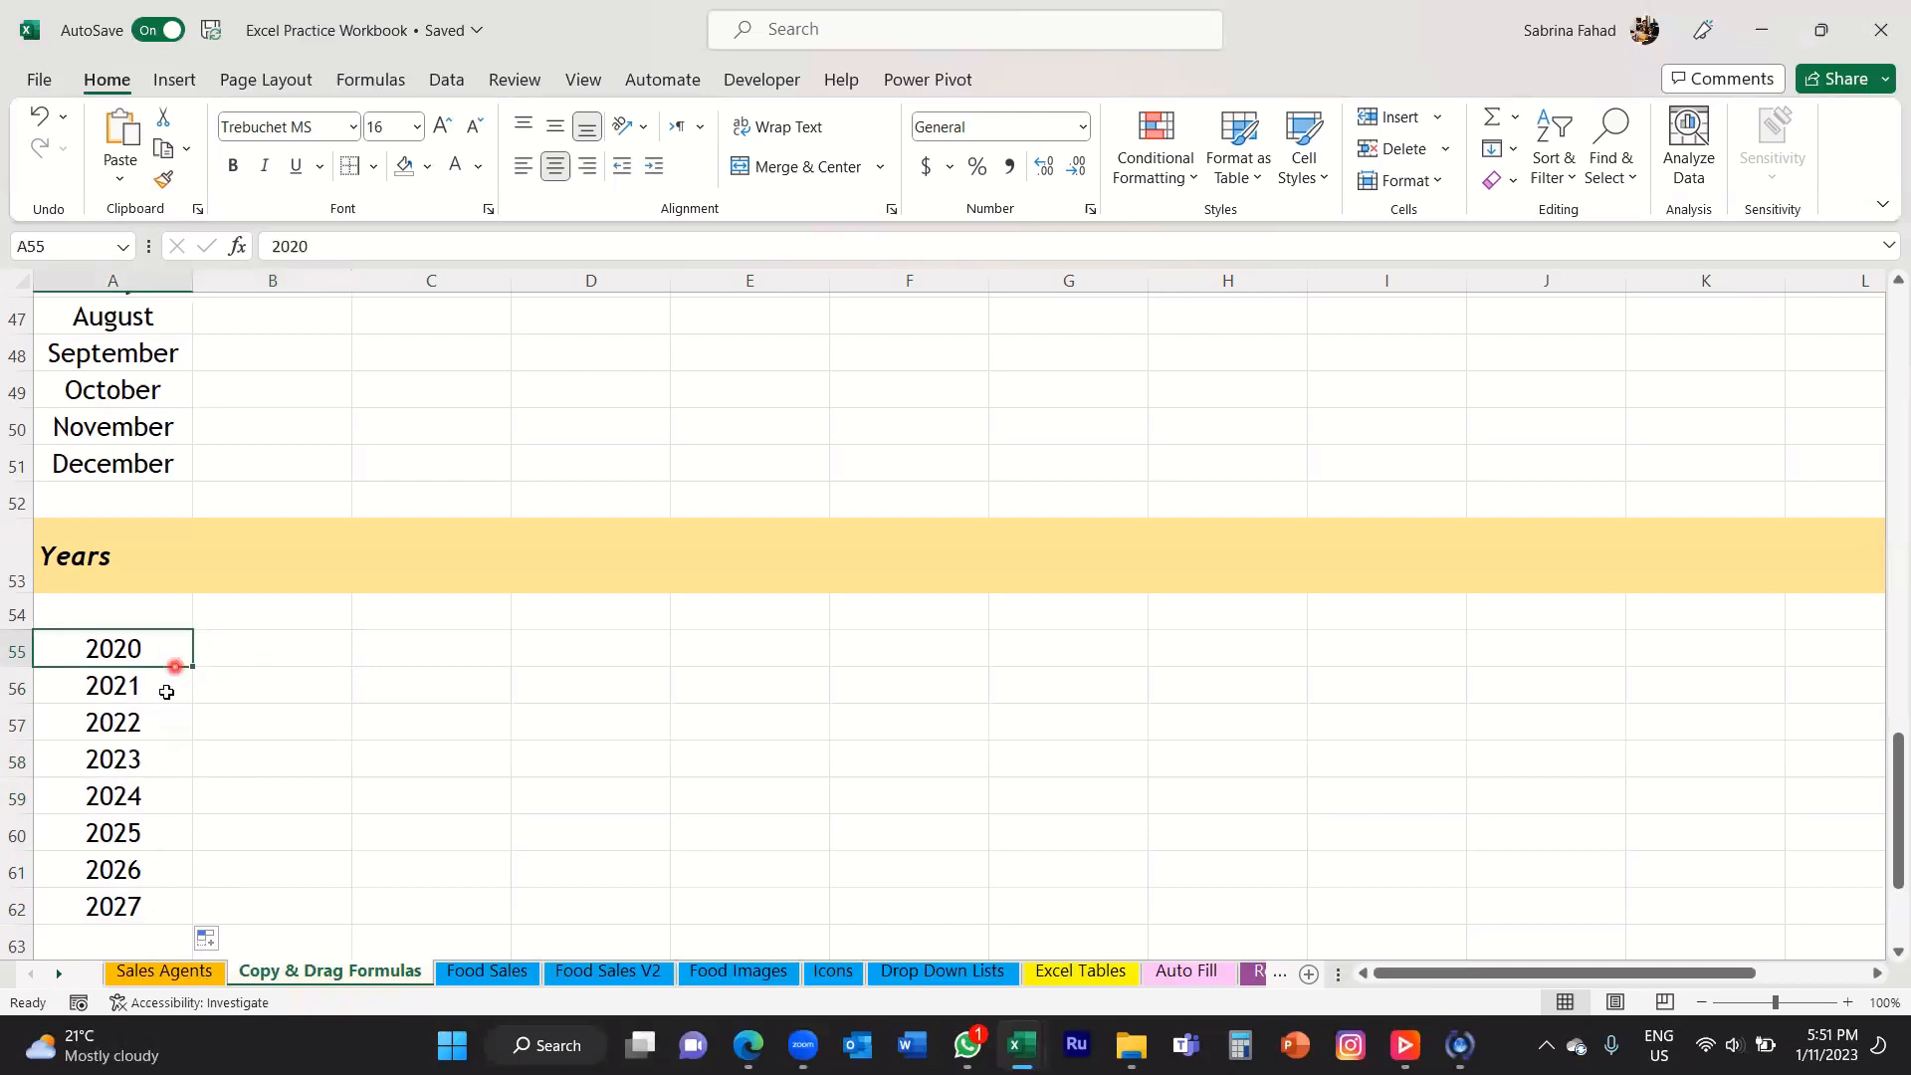
pyautogui.click(159, 685)
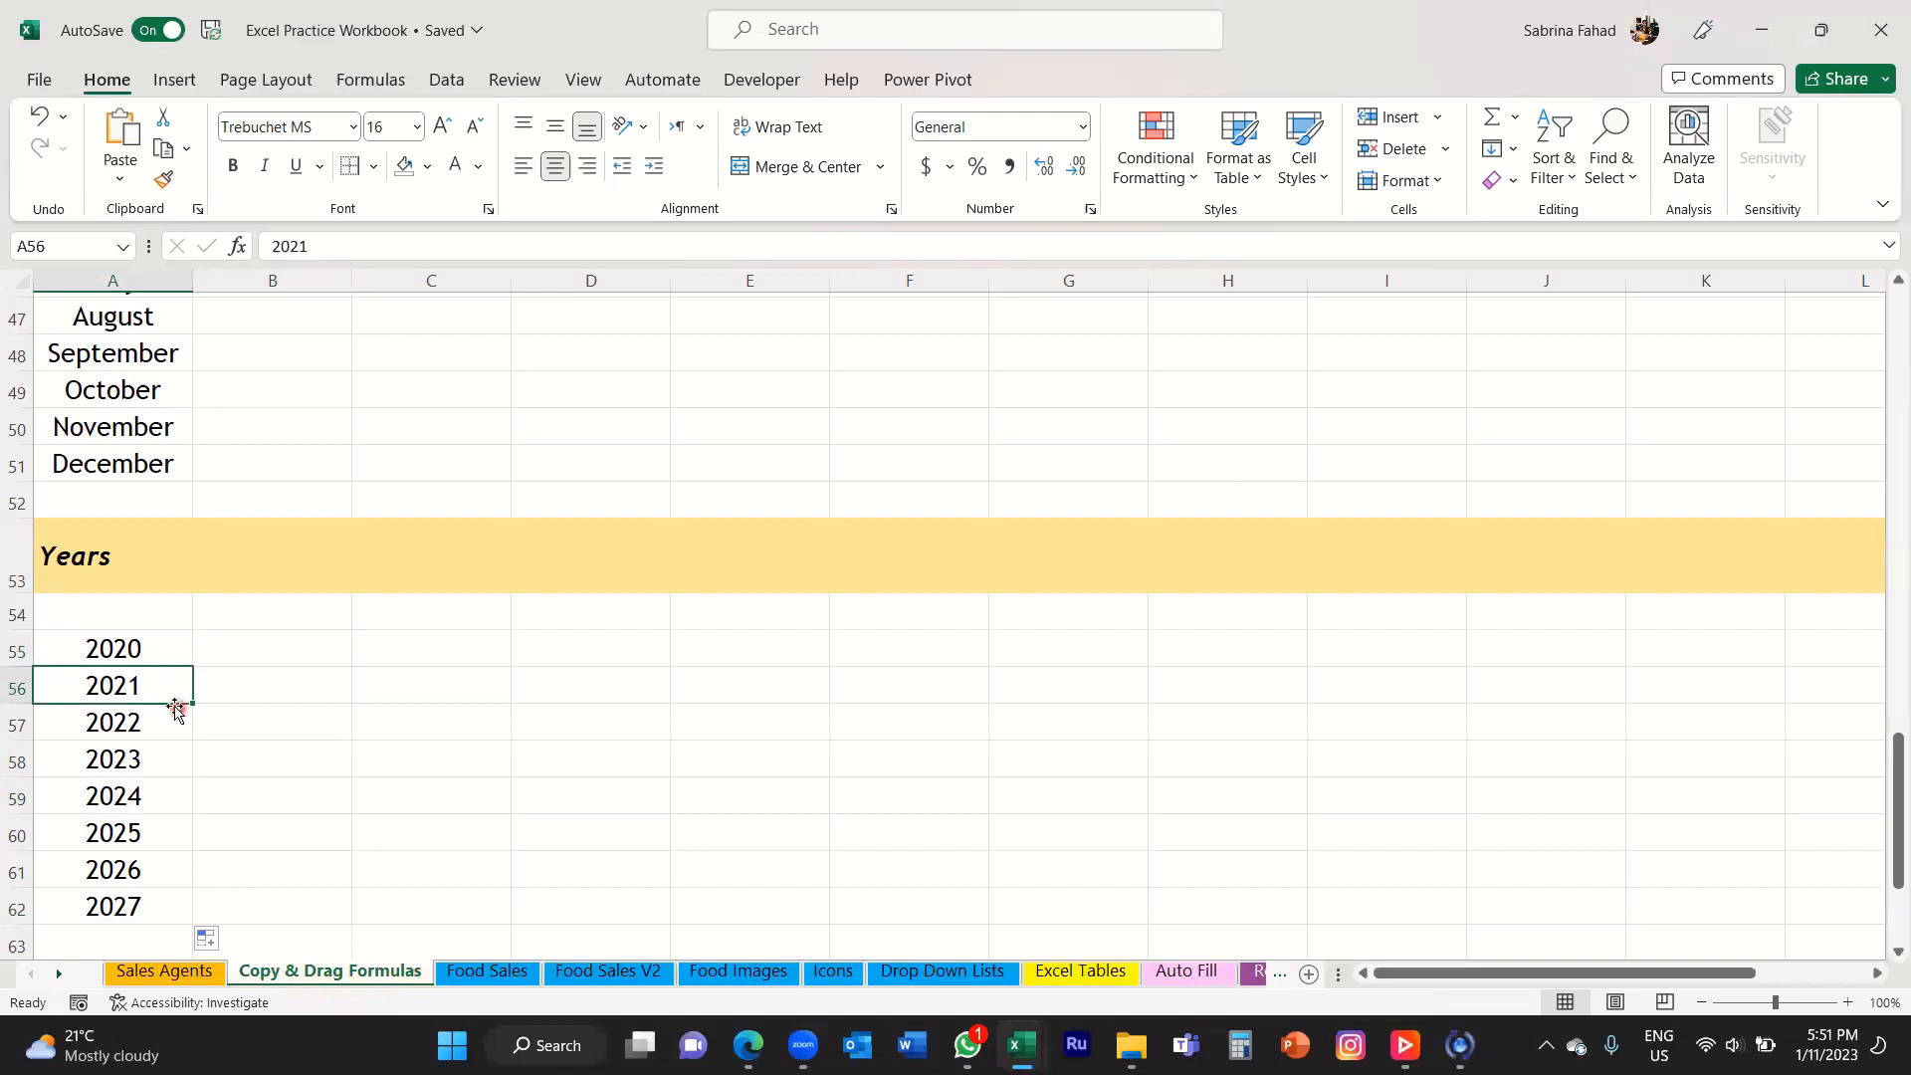
pyautogui.click(165, 720)
pyautogui.click(166, 649)
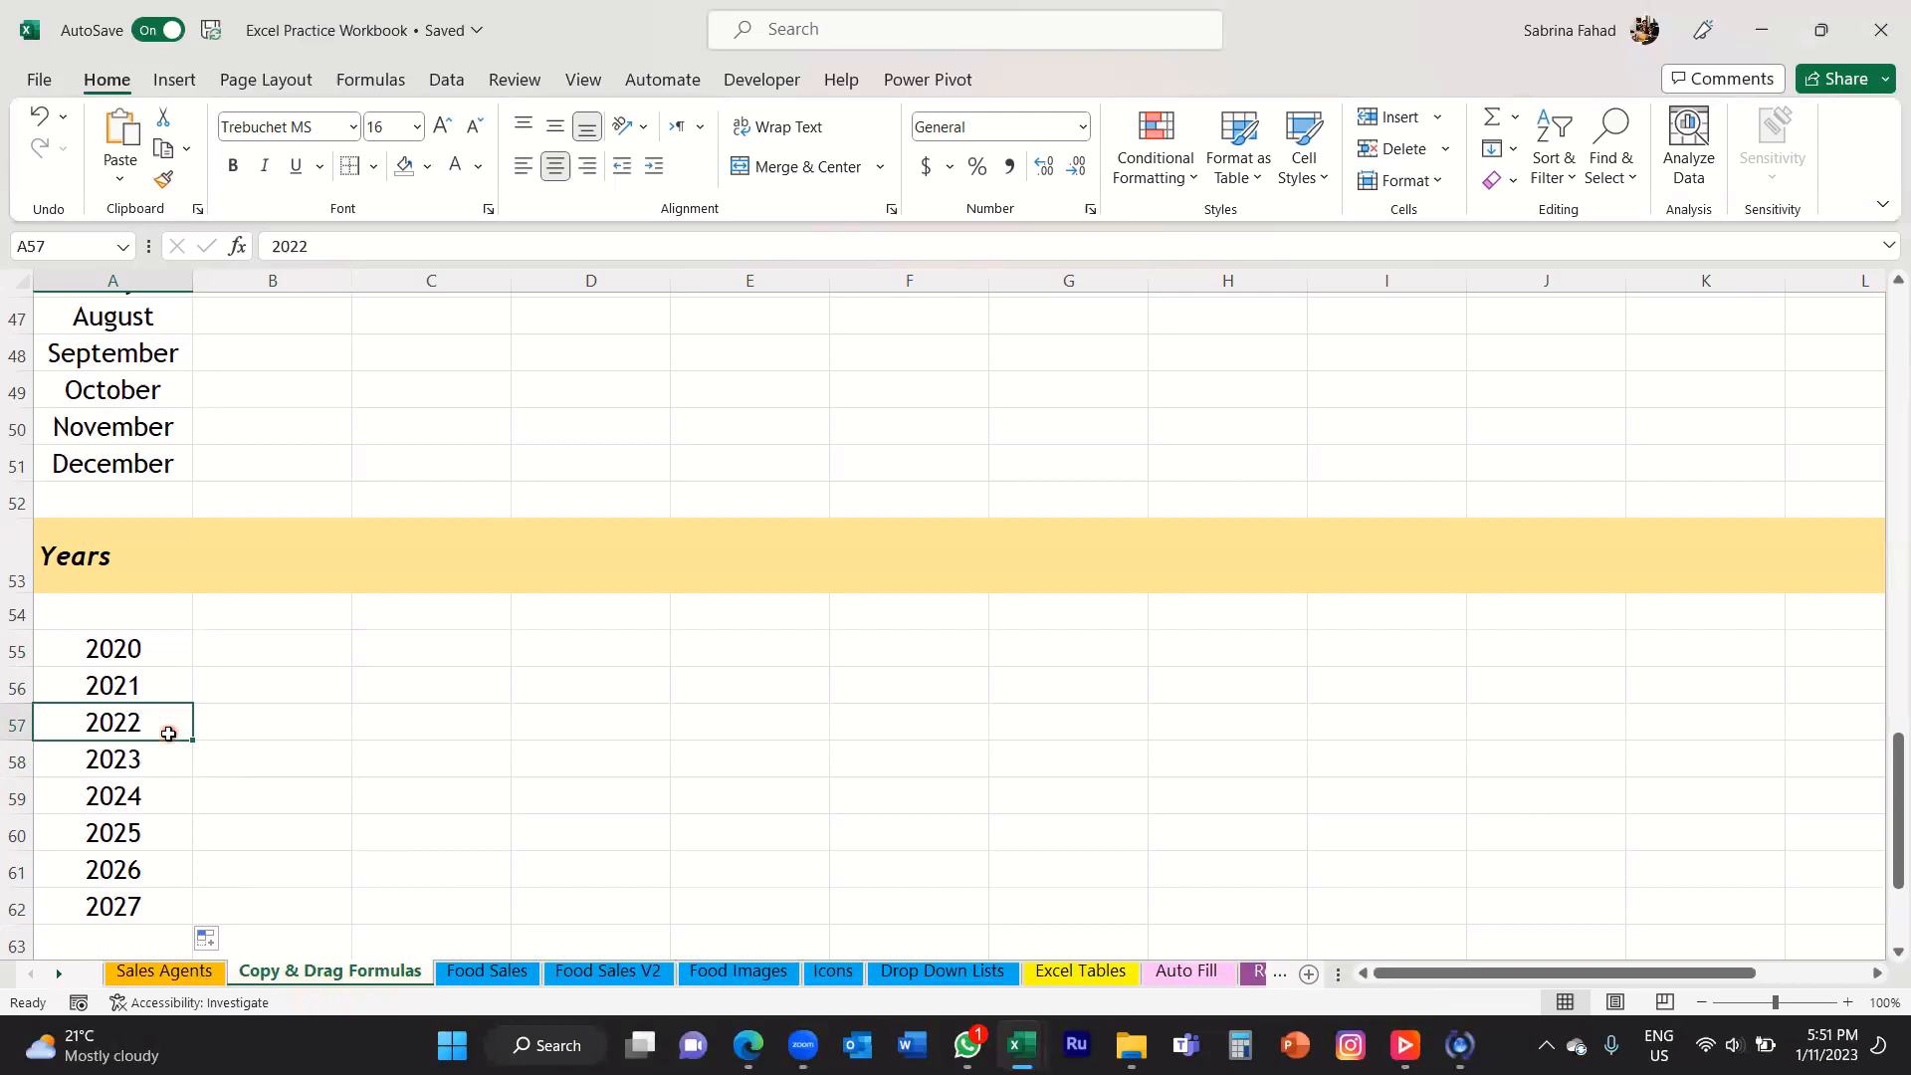
# Insert the current date, 1/11/2023, in A66 under Date & Time and fill the dates down to 1/17/2023 in A72.
pyautogui.scroll(-4, 168, 733)
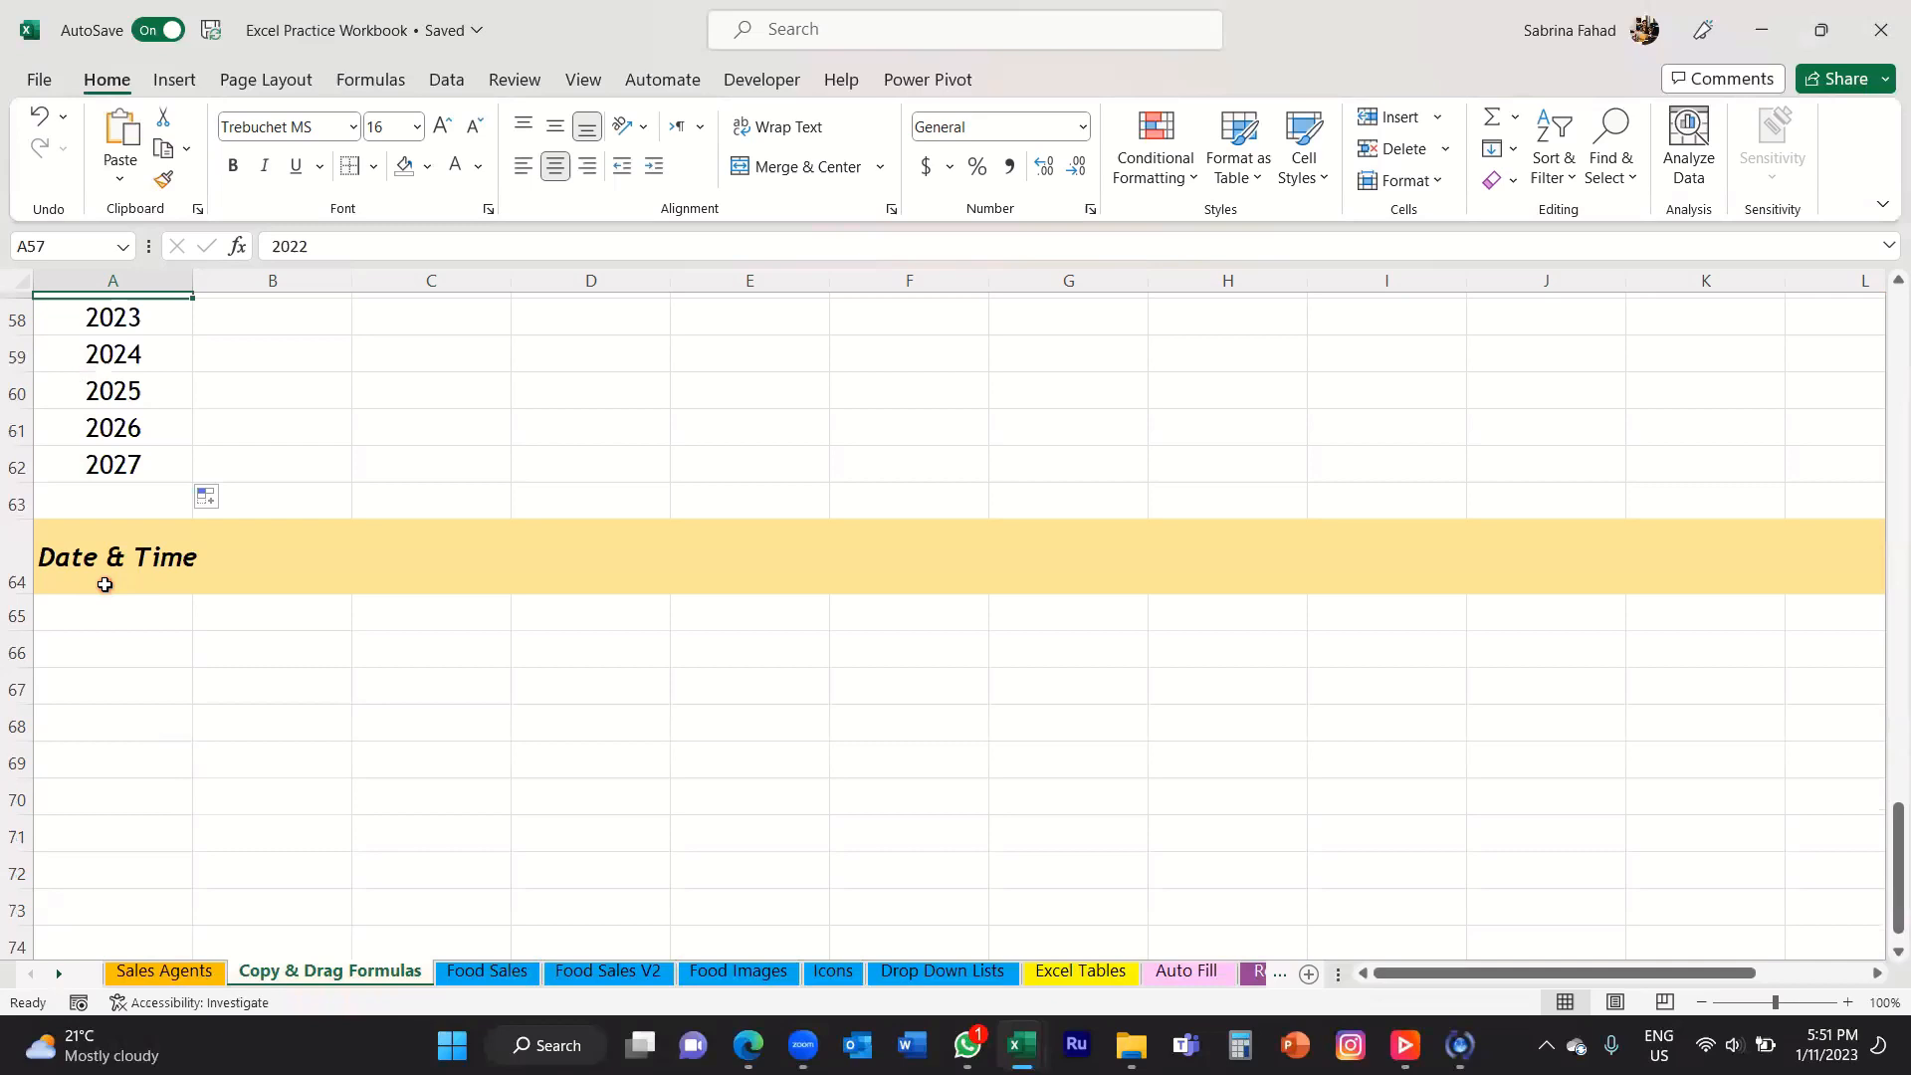
pyautogui.click(158, 654)
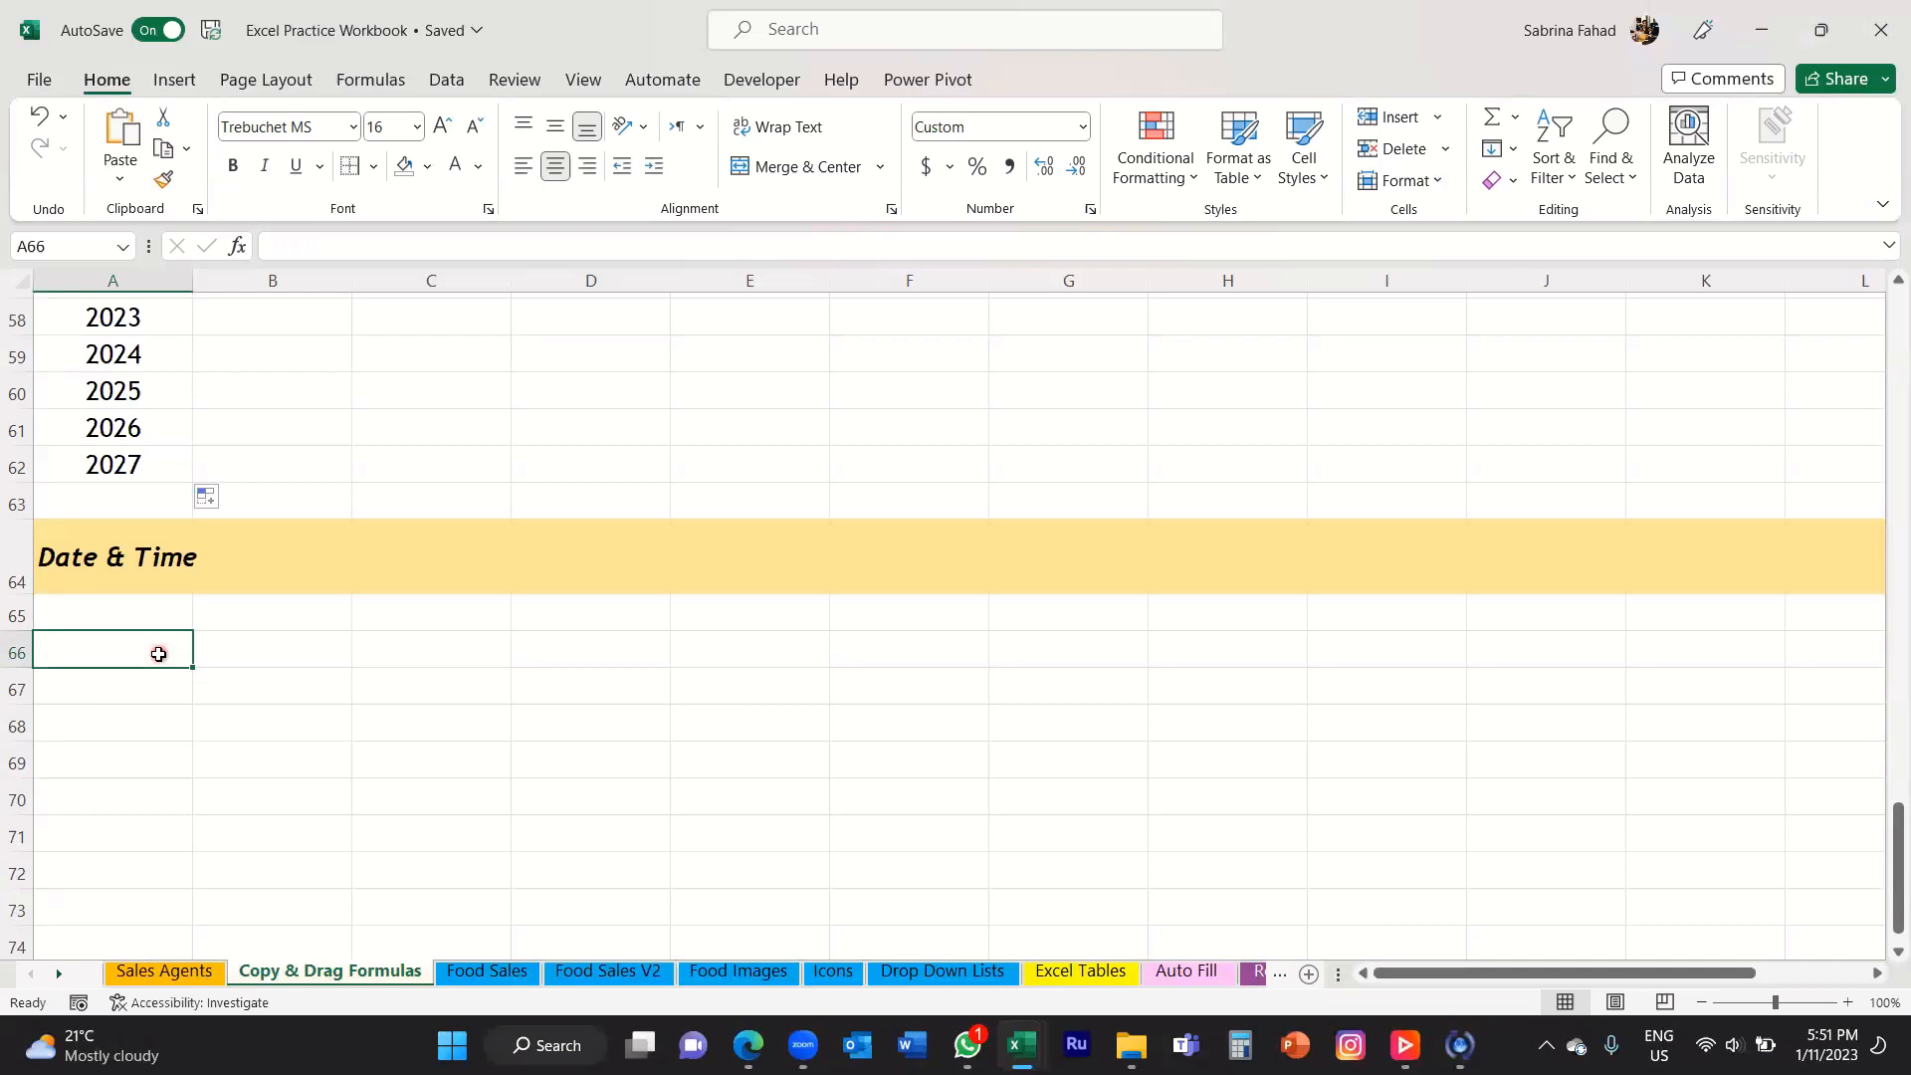
pyautogui.hotkey('ctrl', ';')
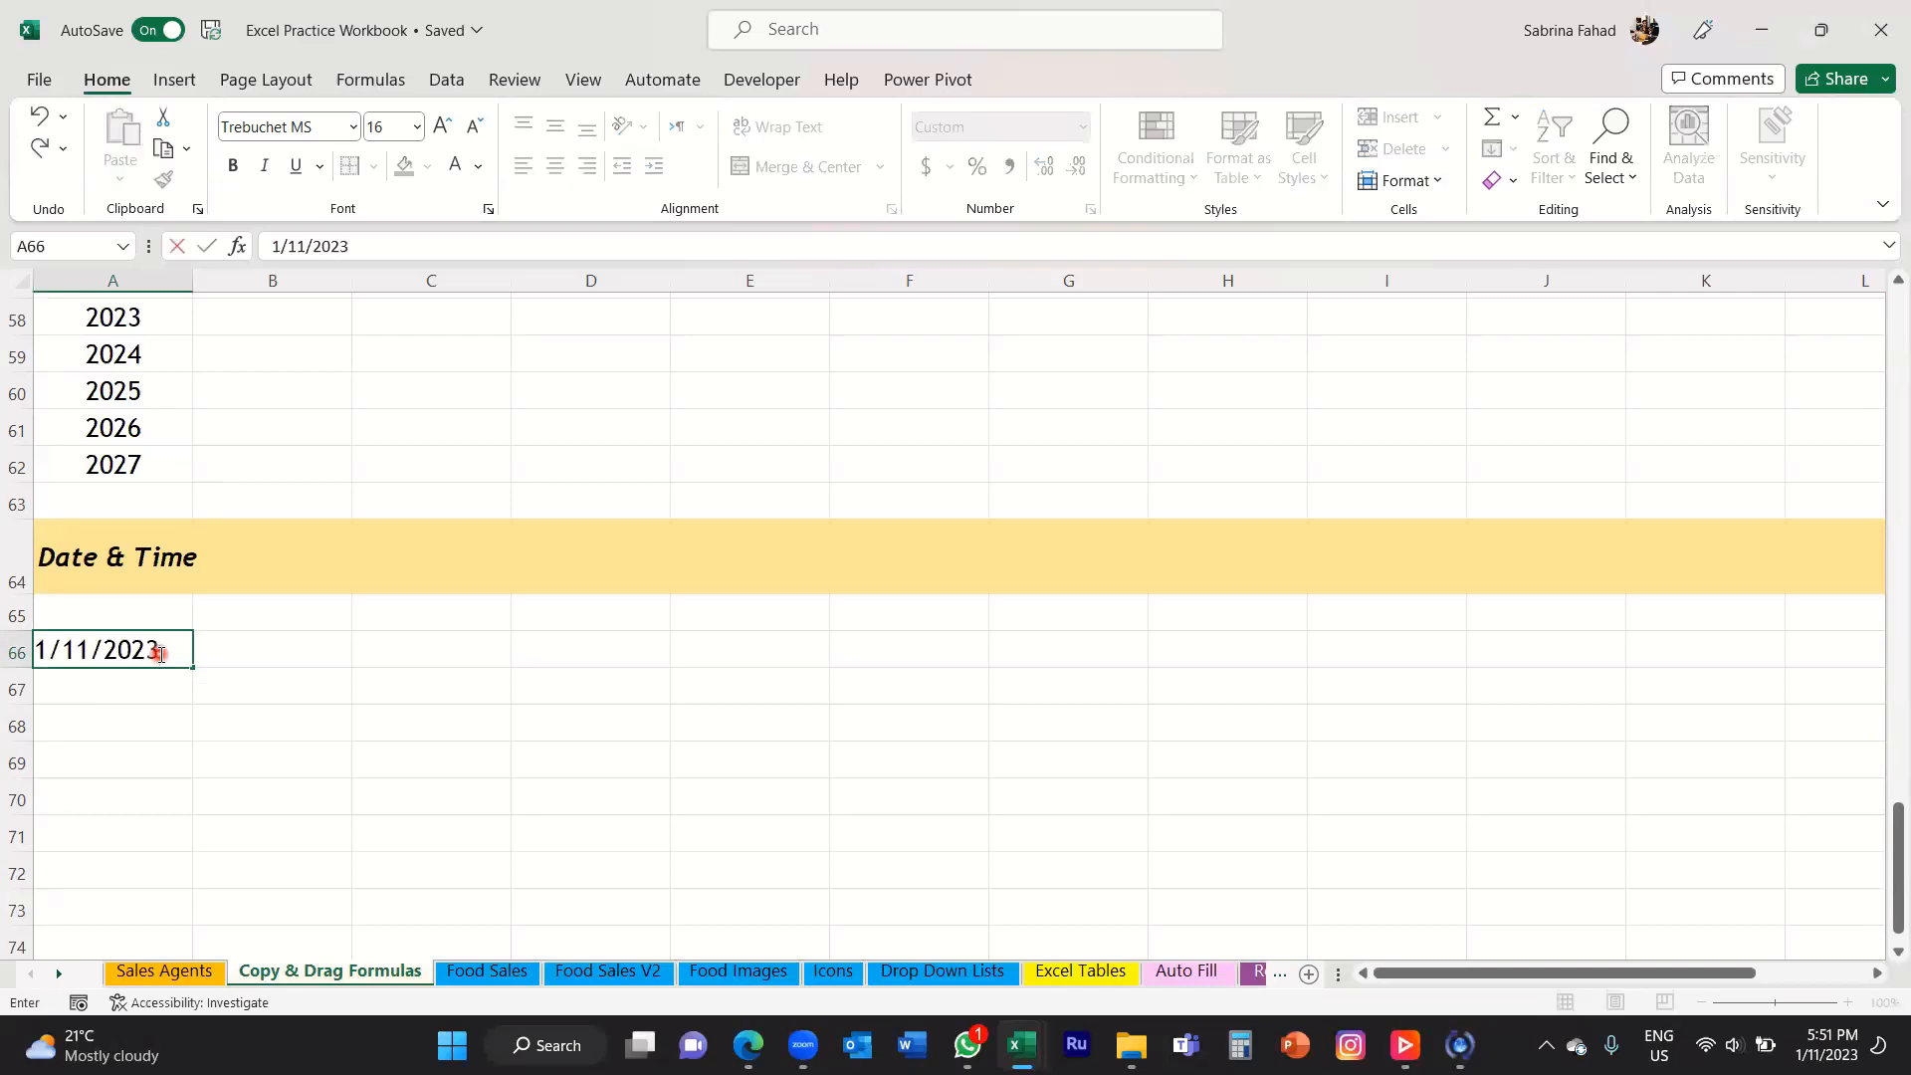
pyautogui.click(249, 687)
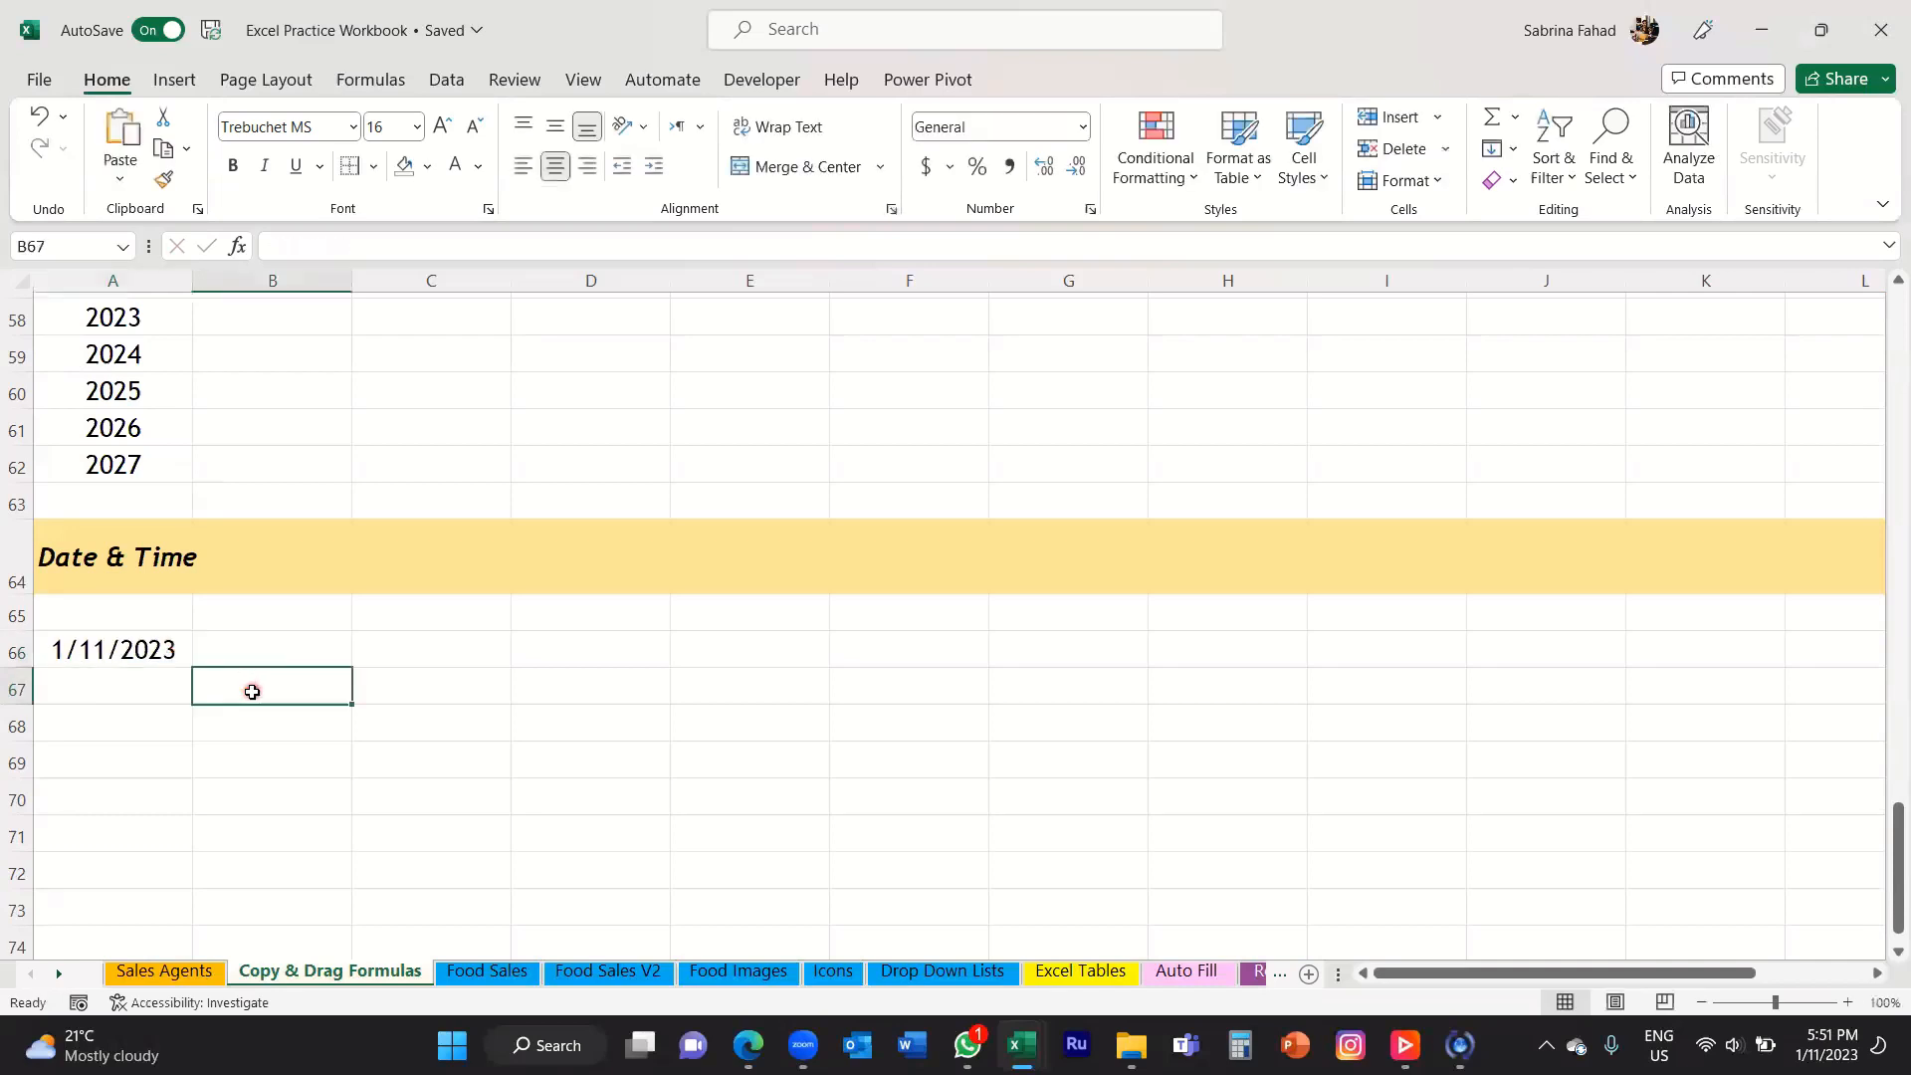
pyautogui.click(159, 649)
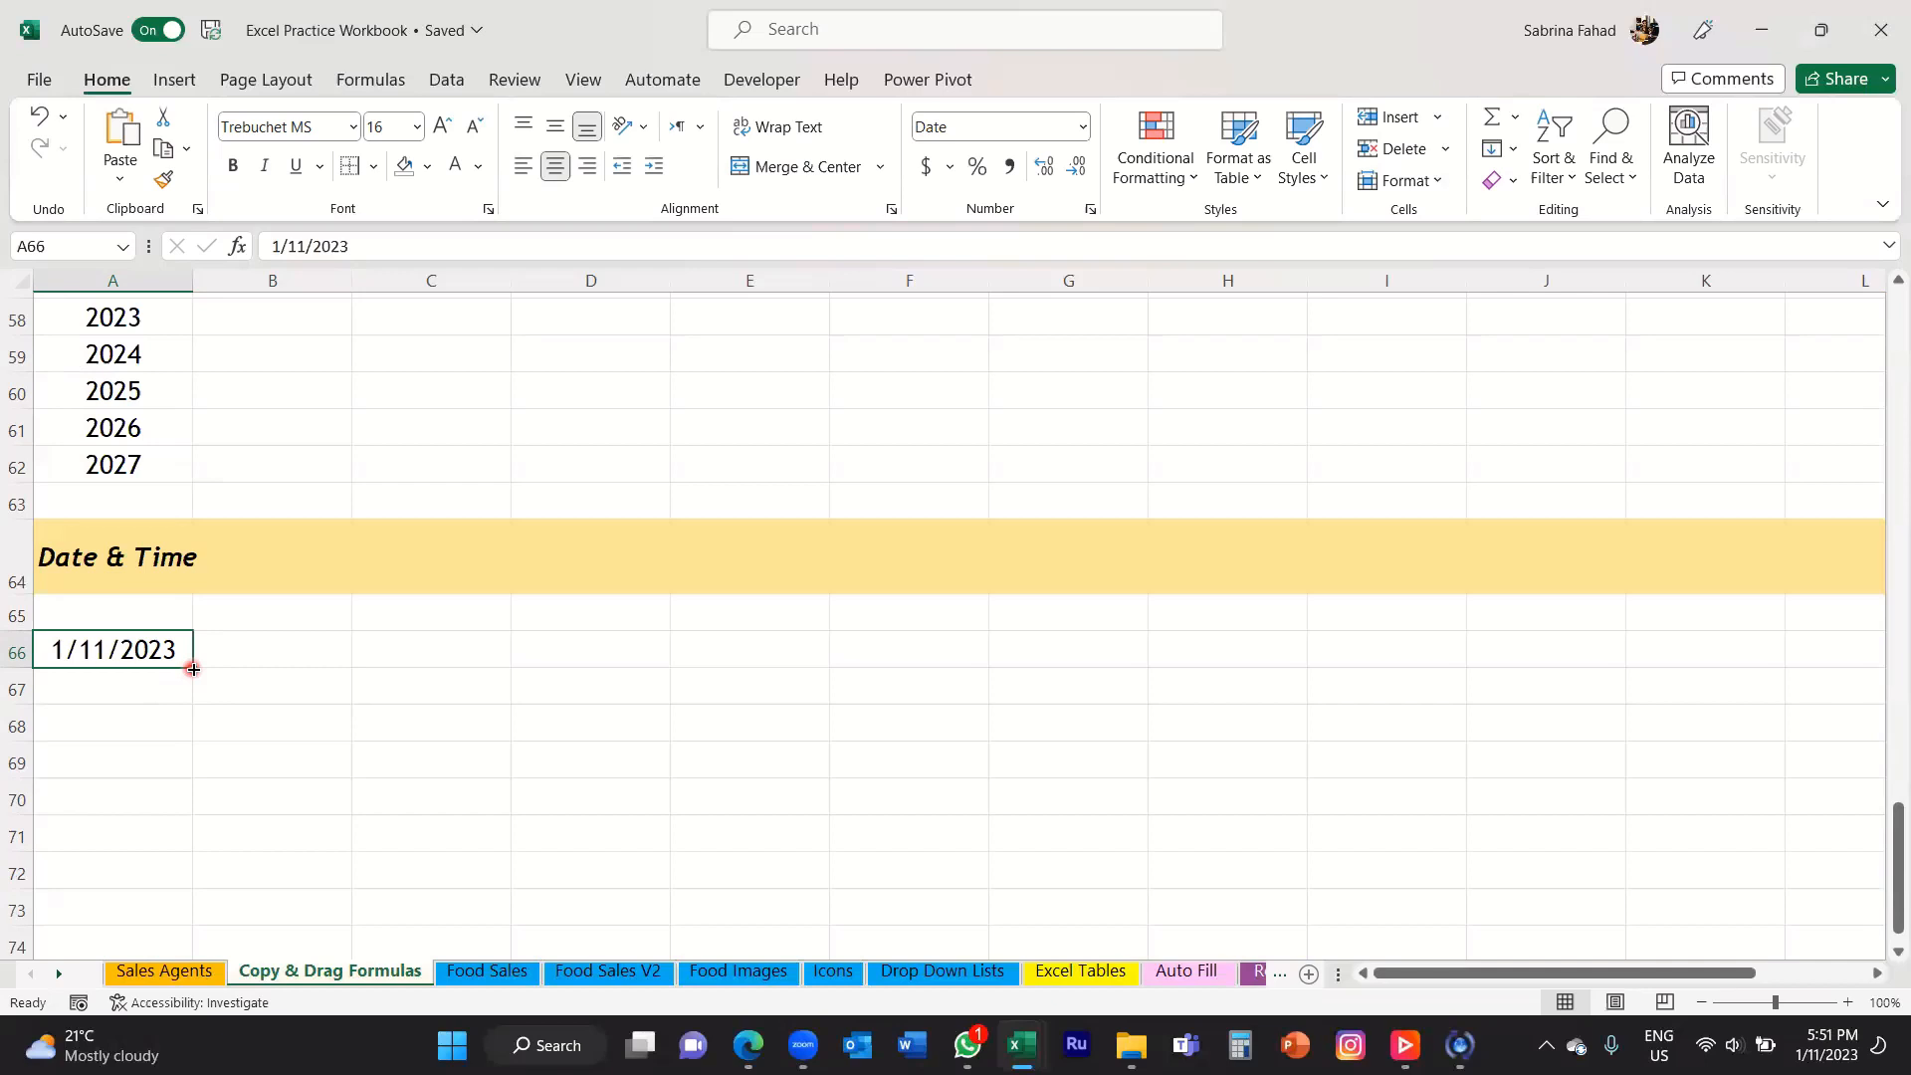
pyautogui.moveTo(193, 669); pyautogui.dragTo(189, 862)
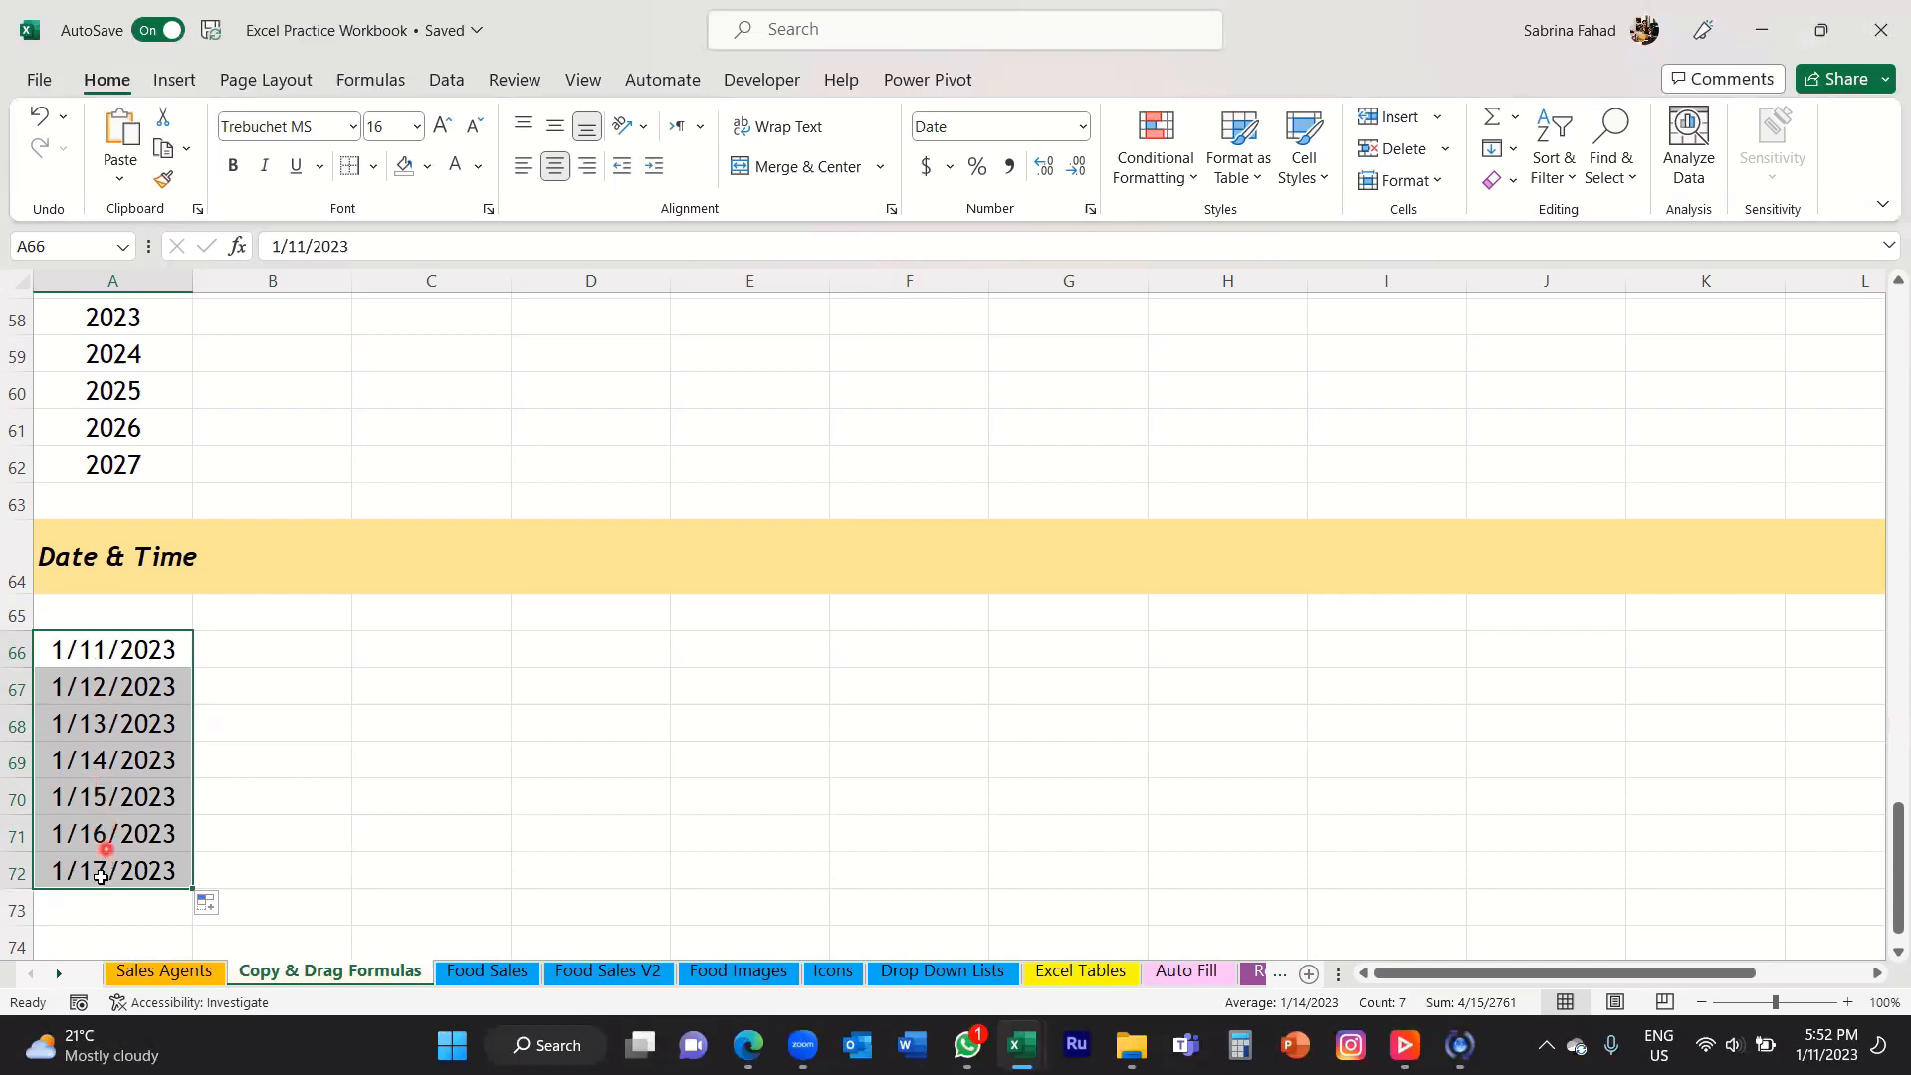
# Enter 8:00 AM in B66 and fill the hourly times down to 2:00 PM in B72.
pyautogui.click(319, 642)
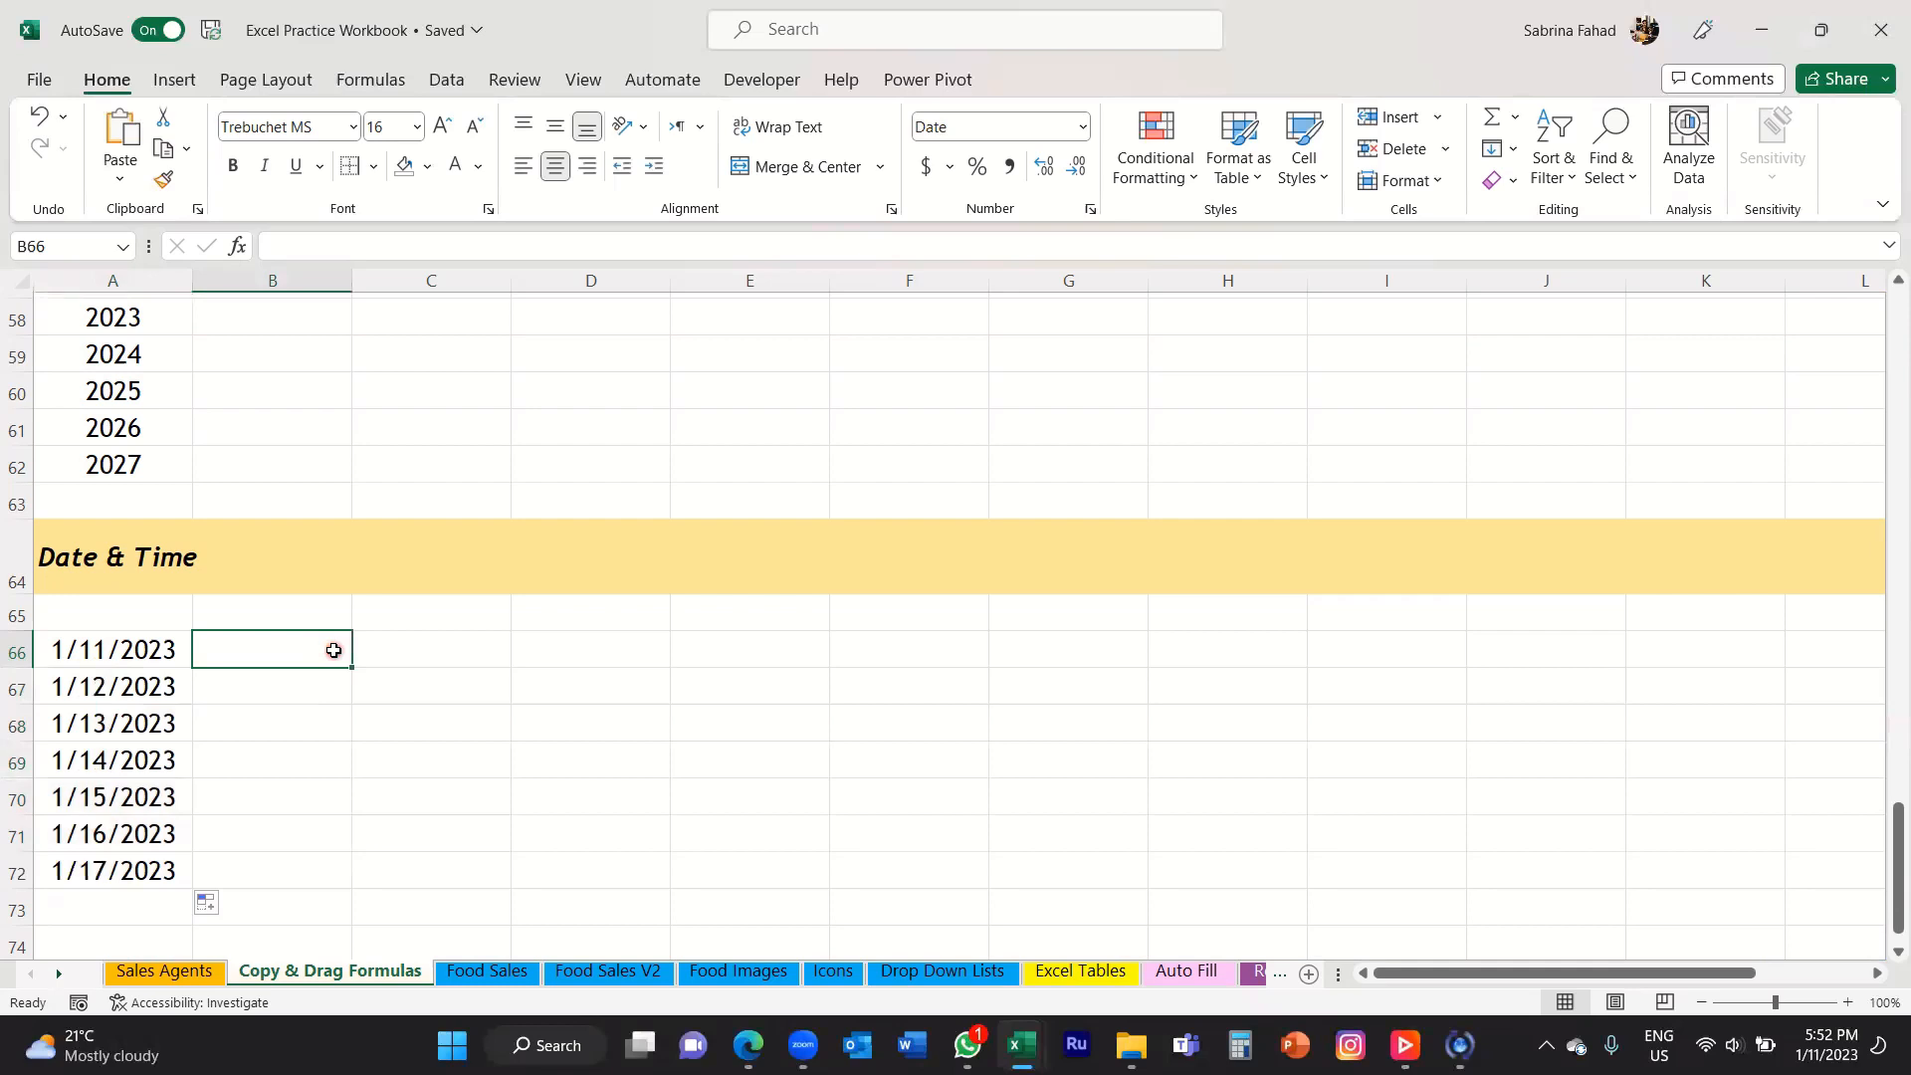
pyautogui.write('8:')
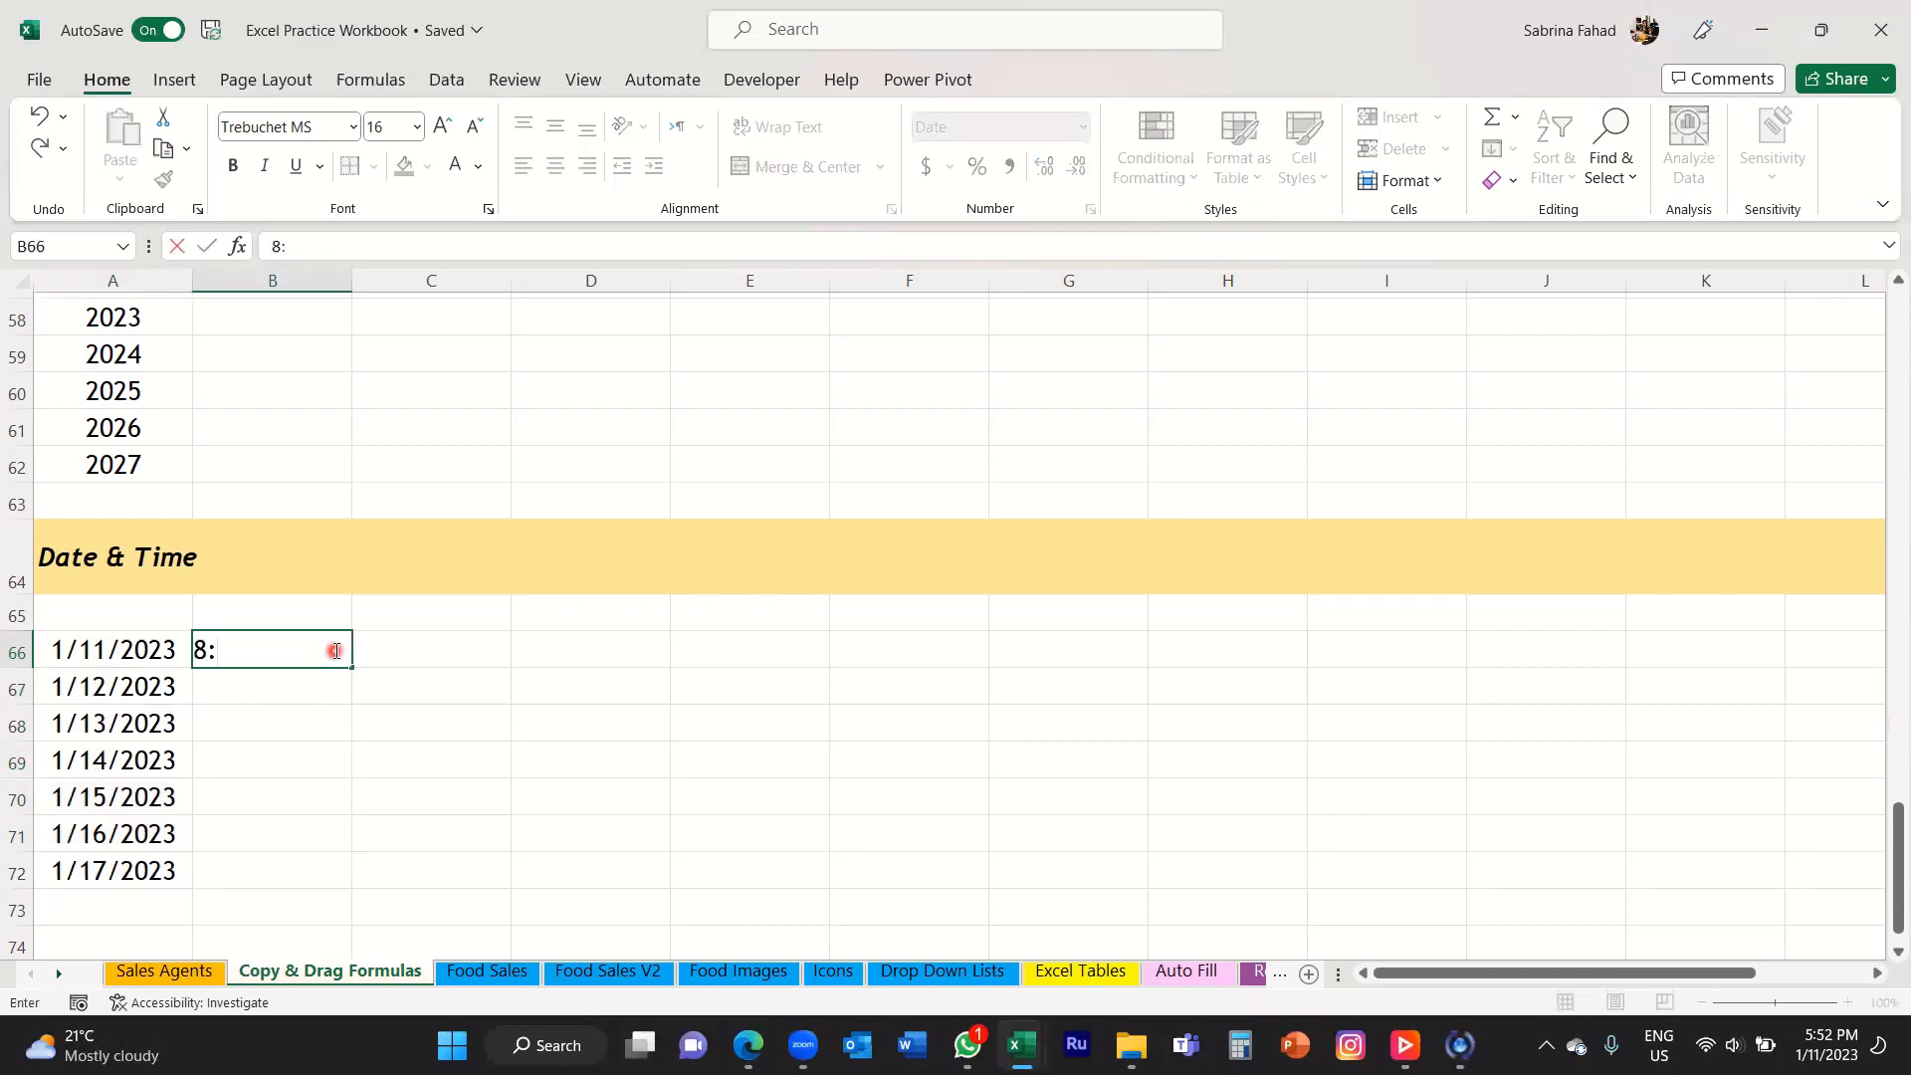
pyautogui.write('00 AM')
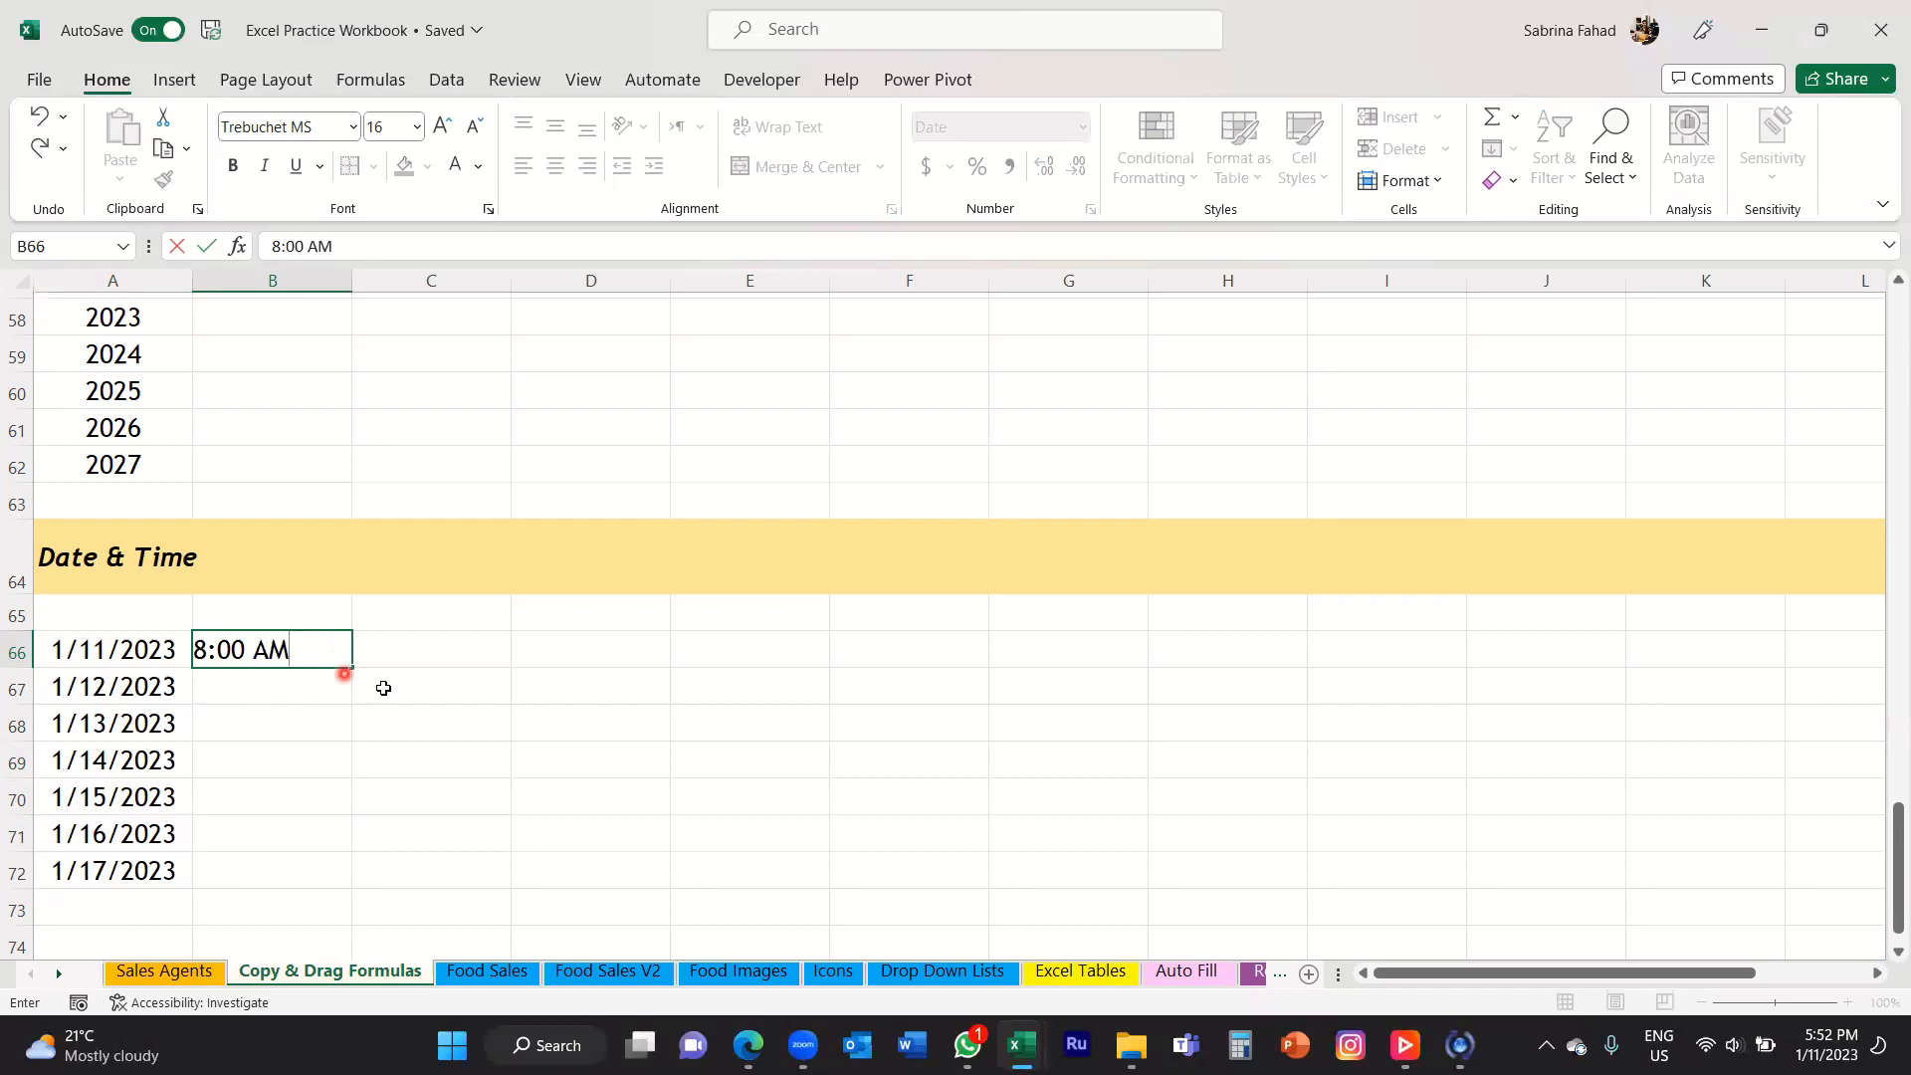
pyautogui.click(376, 685)
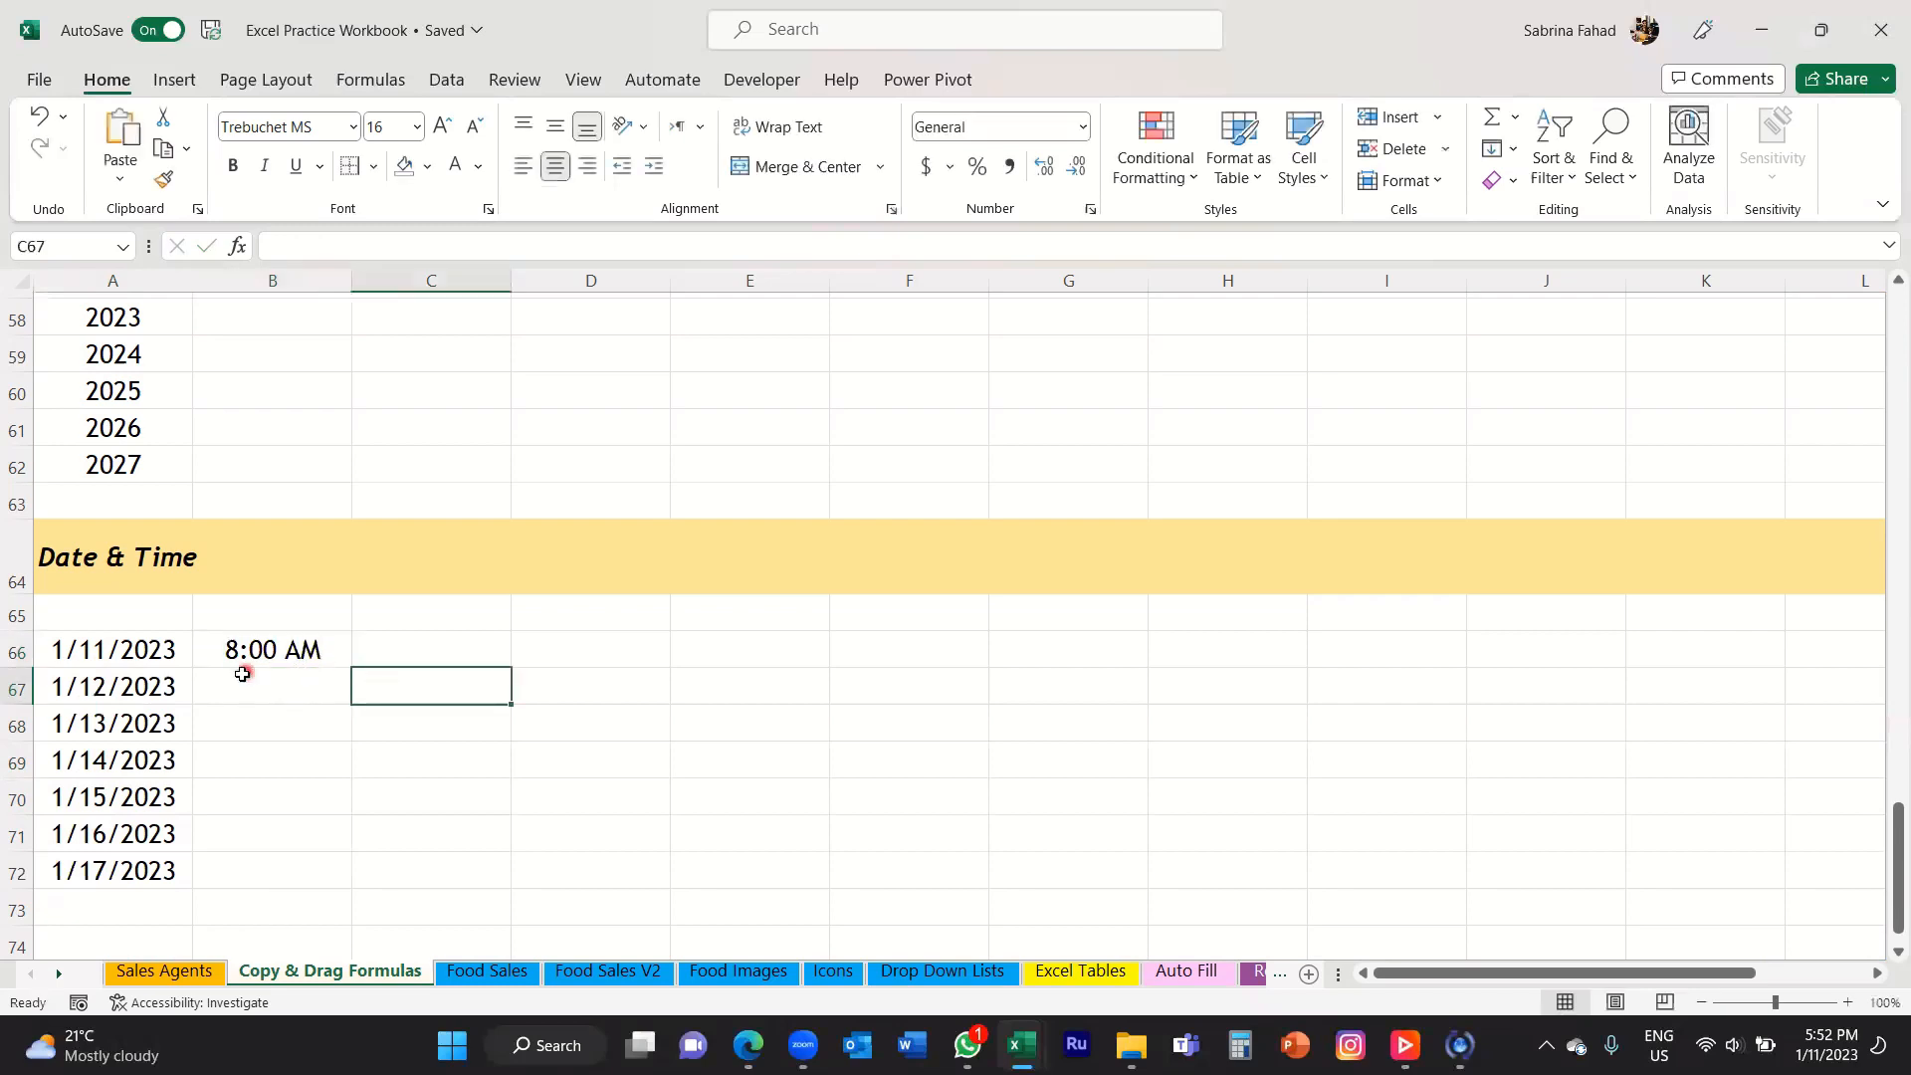
pyautogui.click(331, 647)
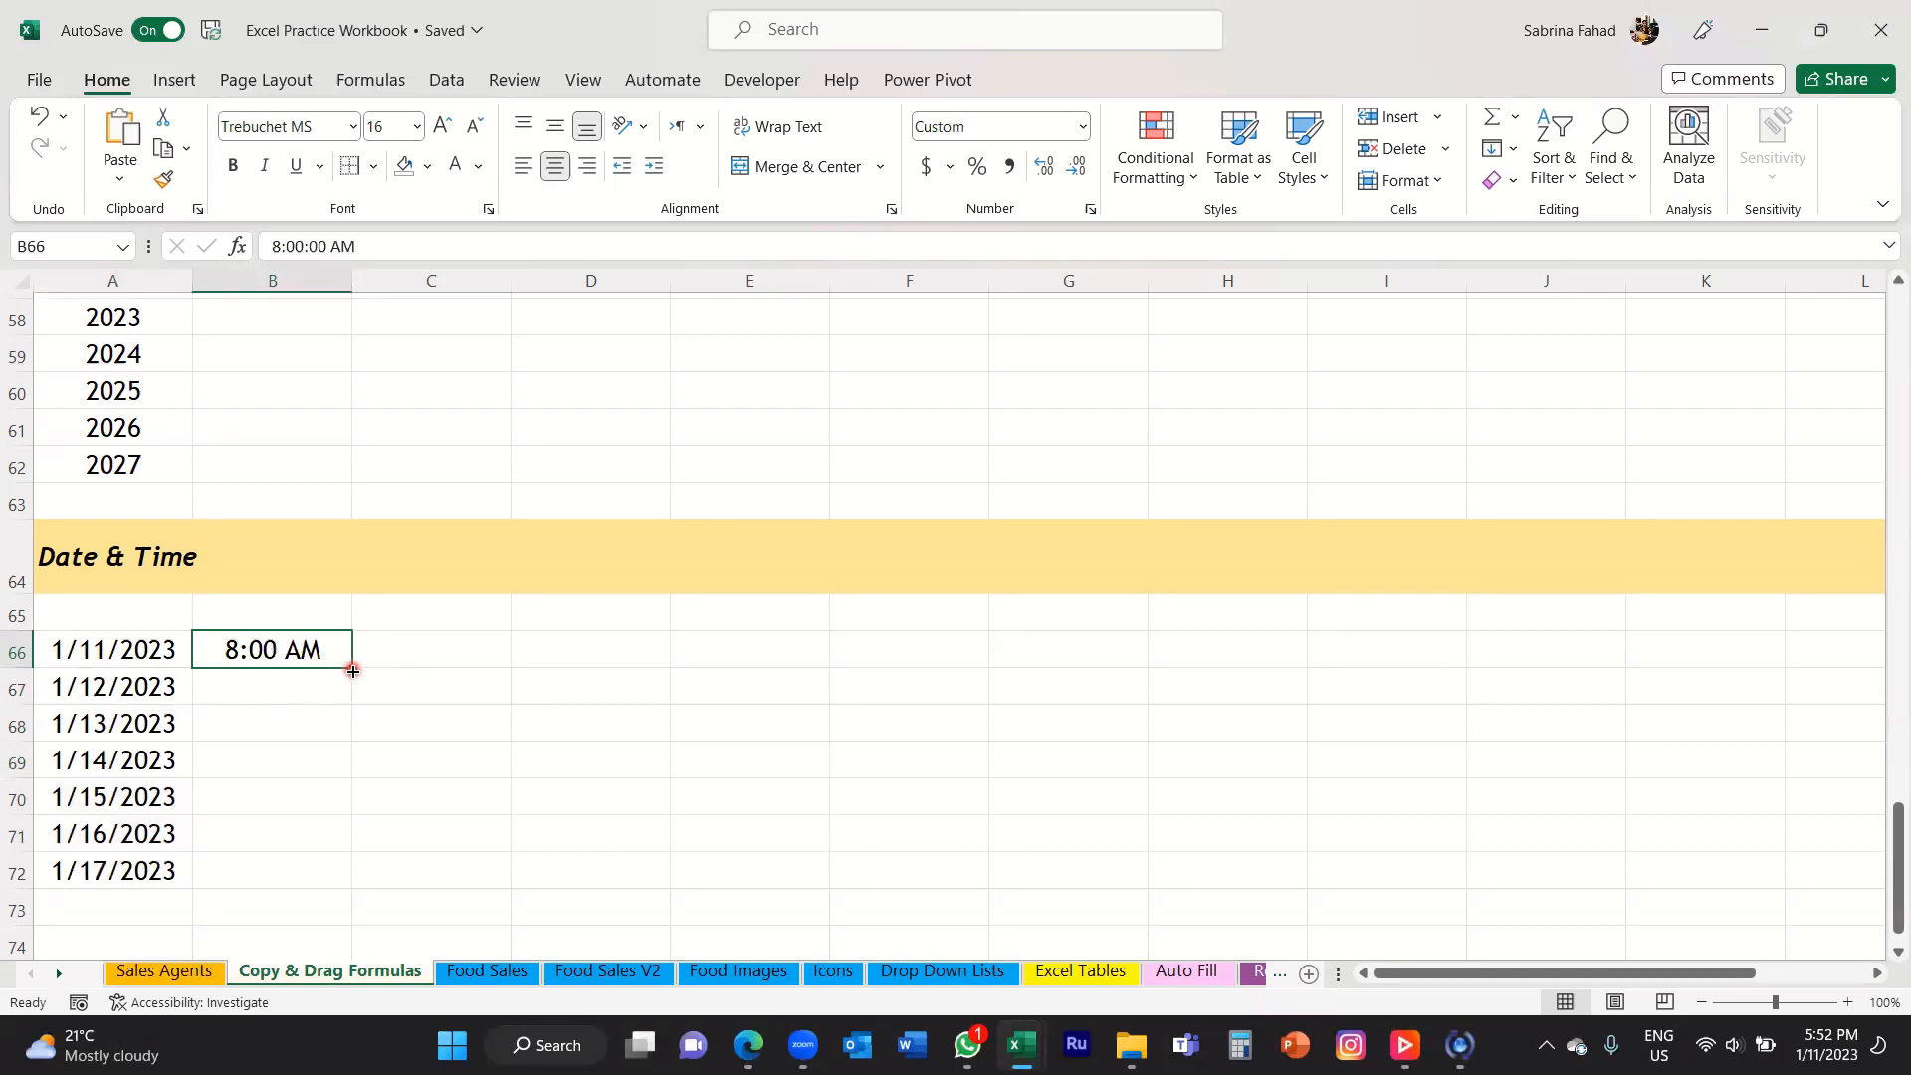
pyautogui.moveTo(354, 671); pyautogui.dragTo(350, 733)
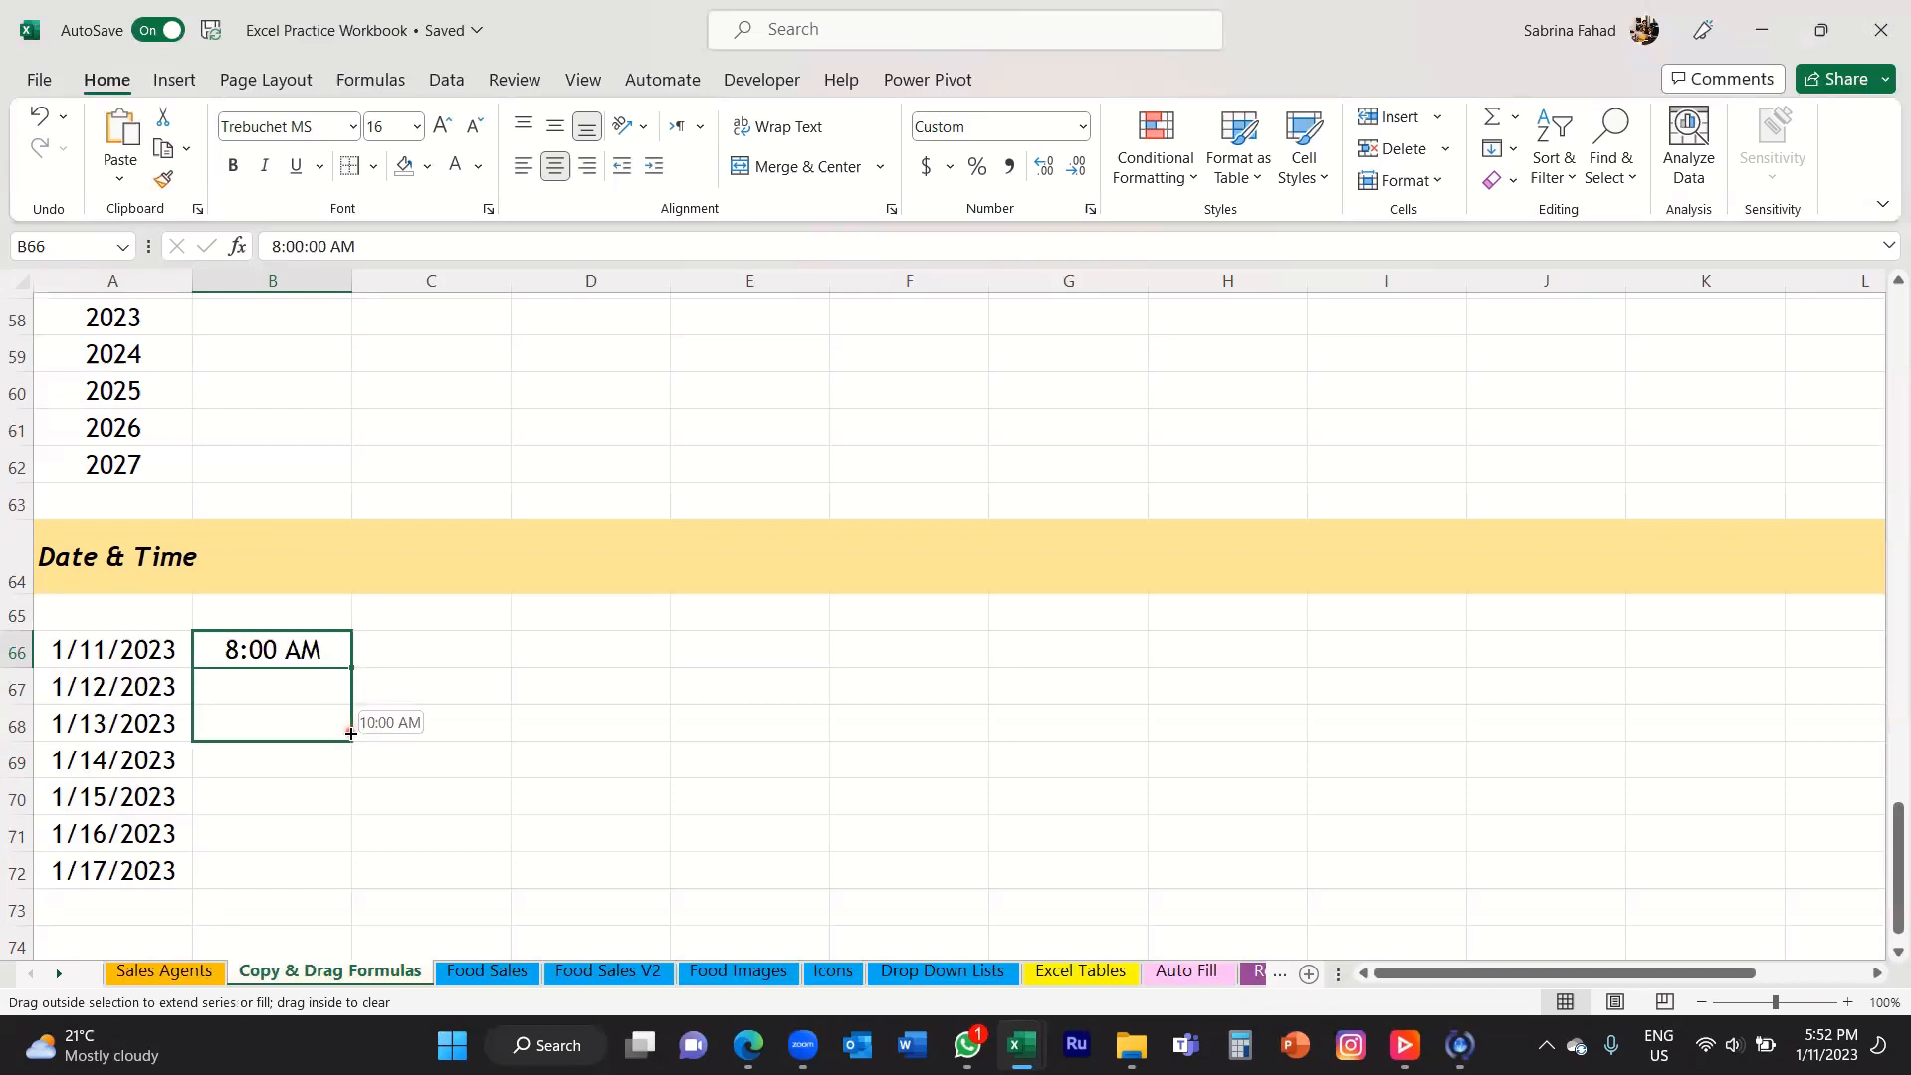
pyautogui.moveTo(351, 733); pyautogui.dragTo(352, 735)
pyautogui.moveTo(353, 736); pyautogui.dragTo(348, 880)
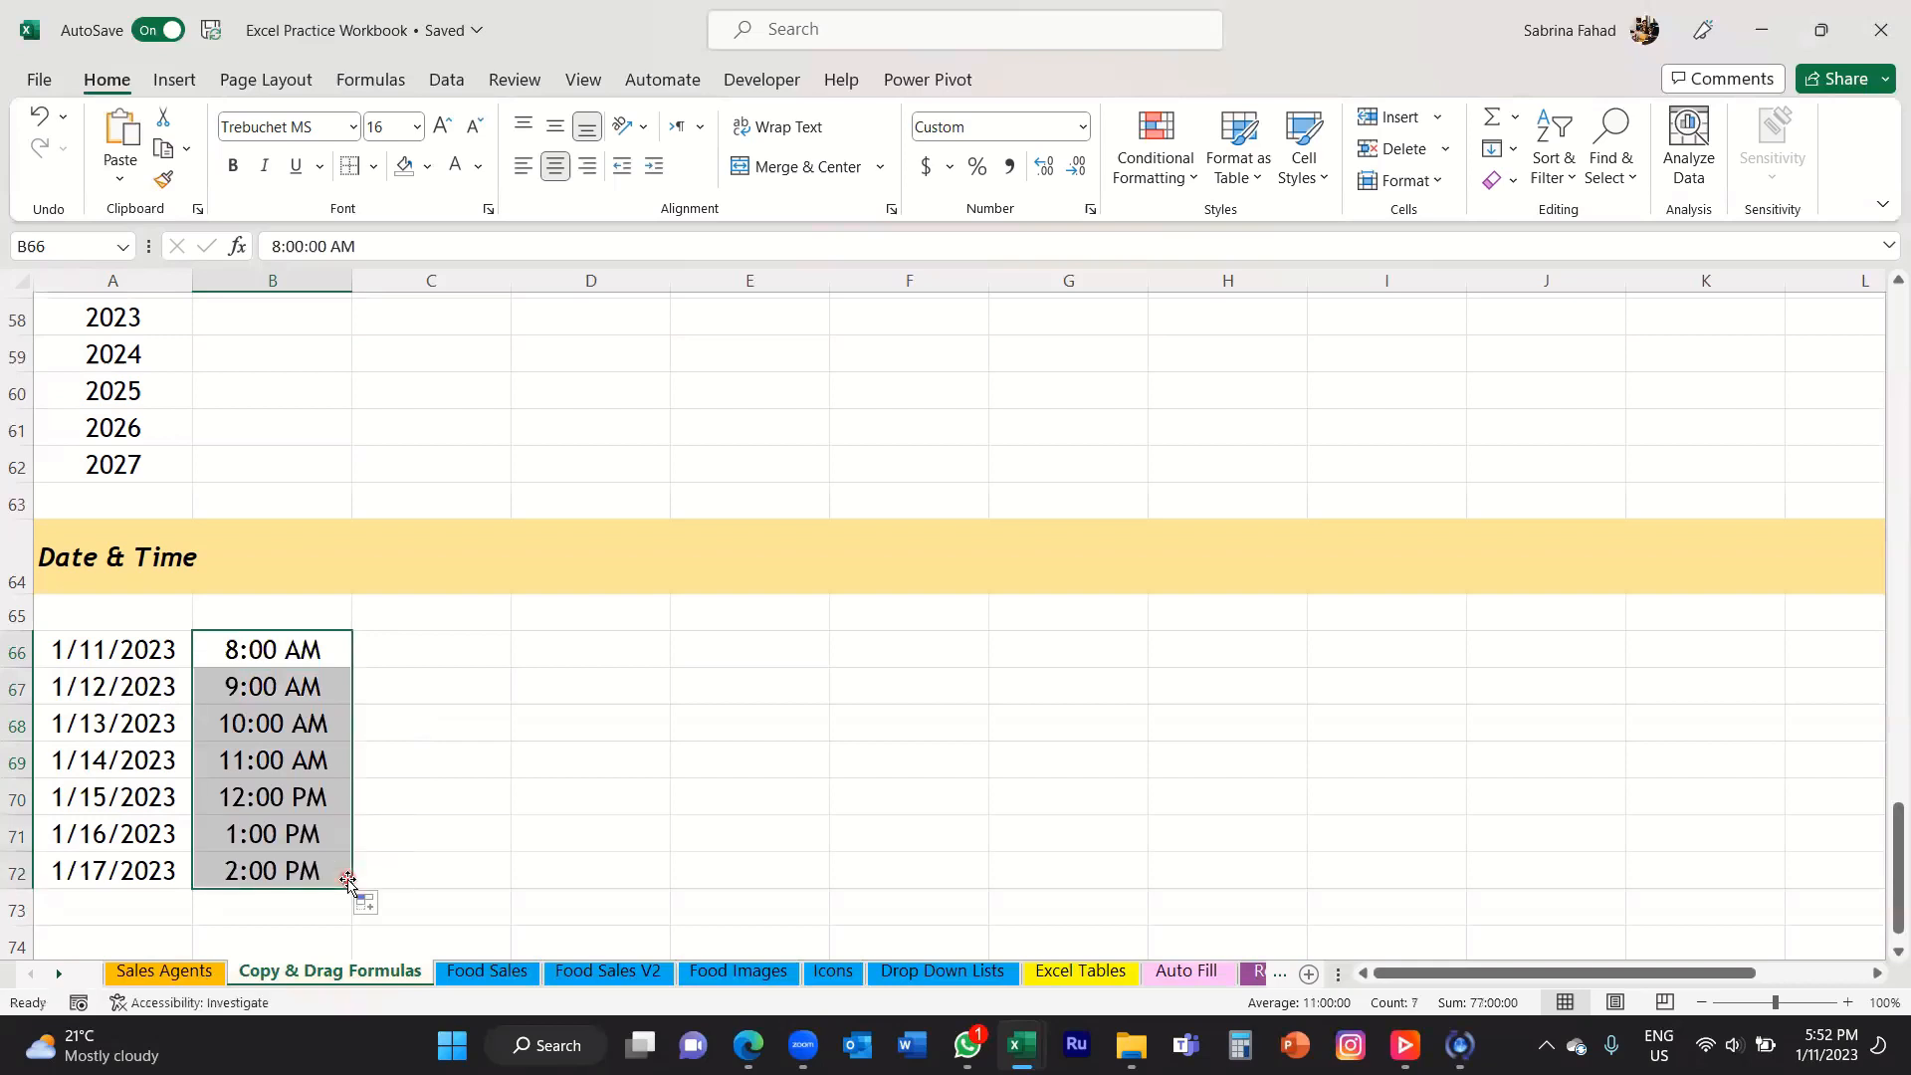
# Enter 8:00 AM in C66 and 8:05 AM in C67, and extend the five-minute series down to 8:30 AM in C72.
pyautogui.click(482, 648)
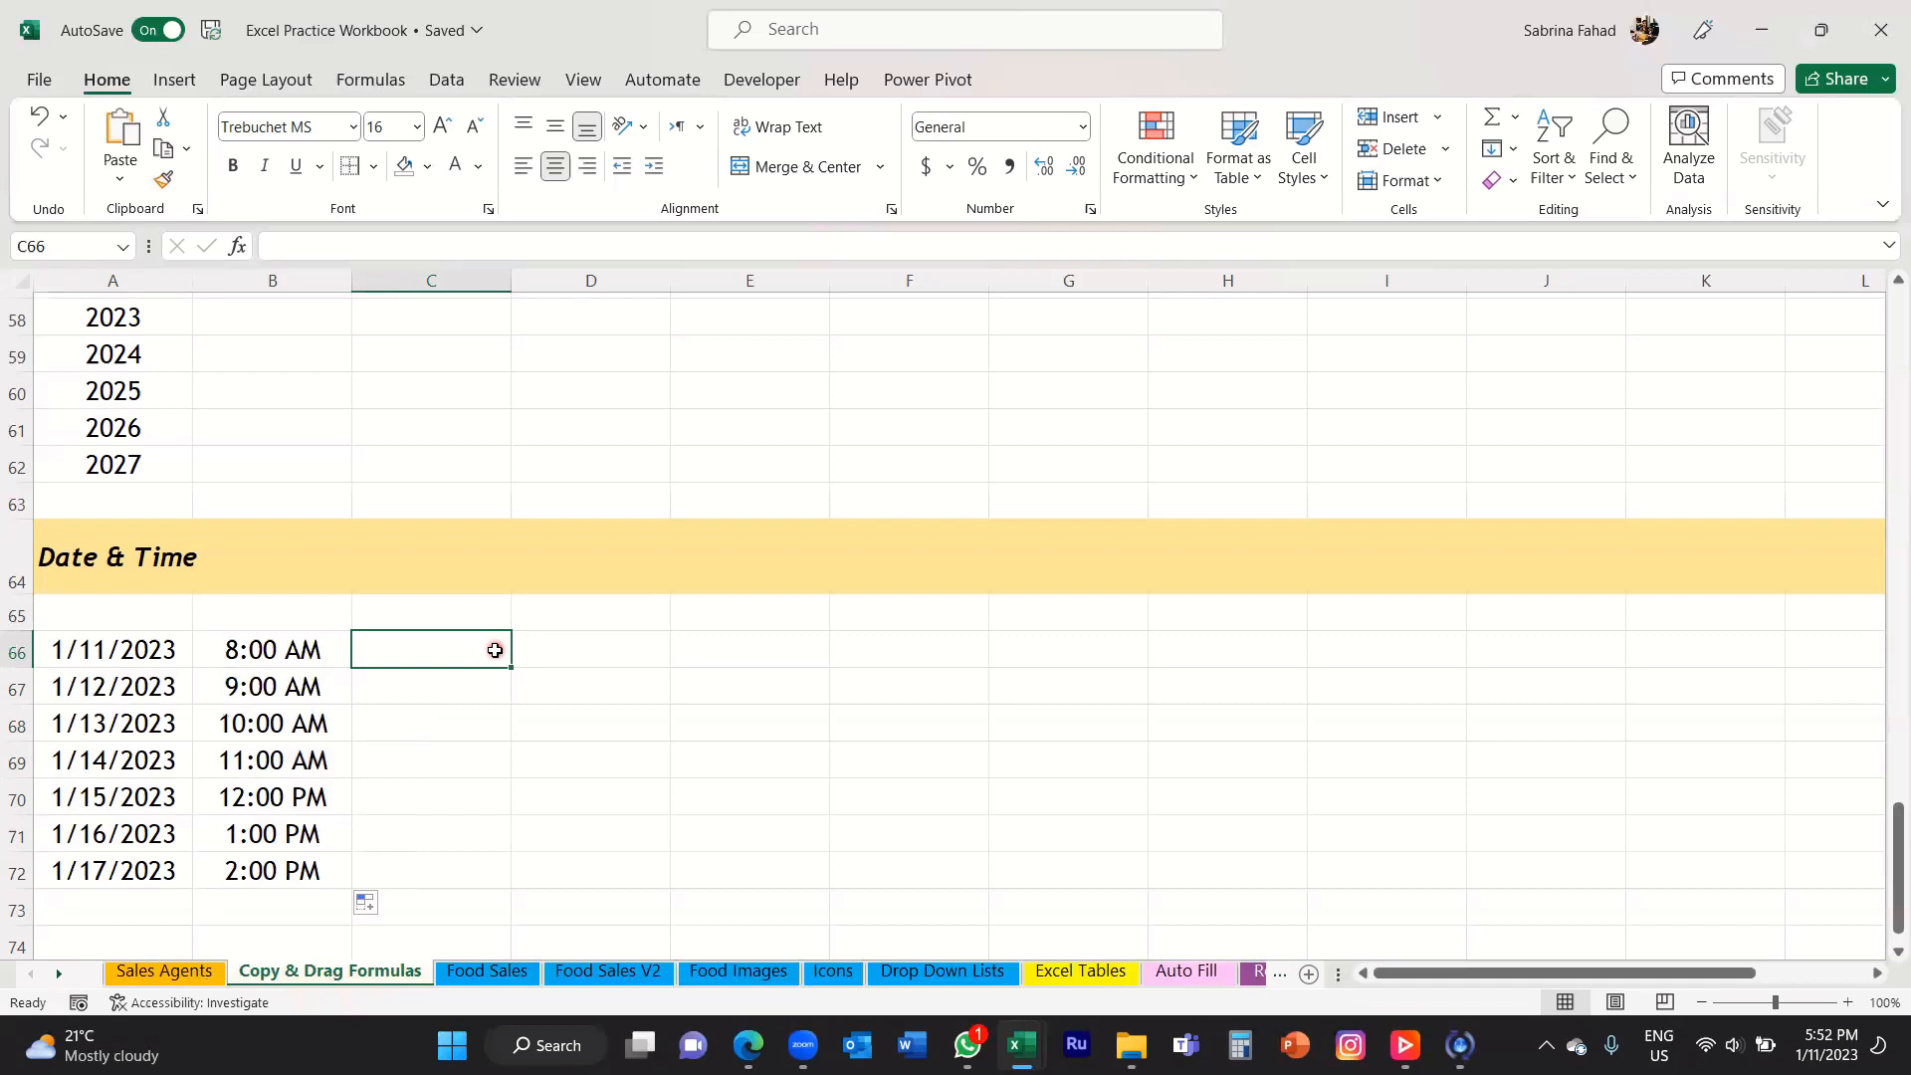
pyautogui.doubleClick(494, 650)
pyautogui.write('8:00 AM')
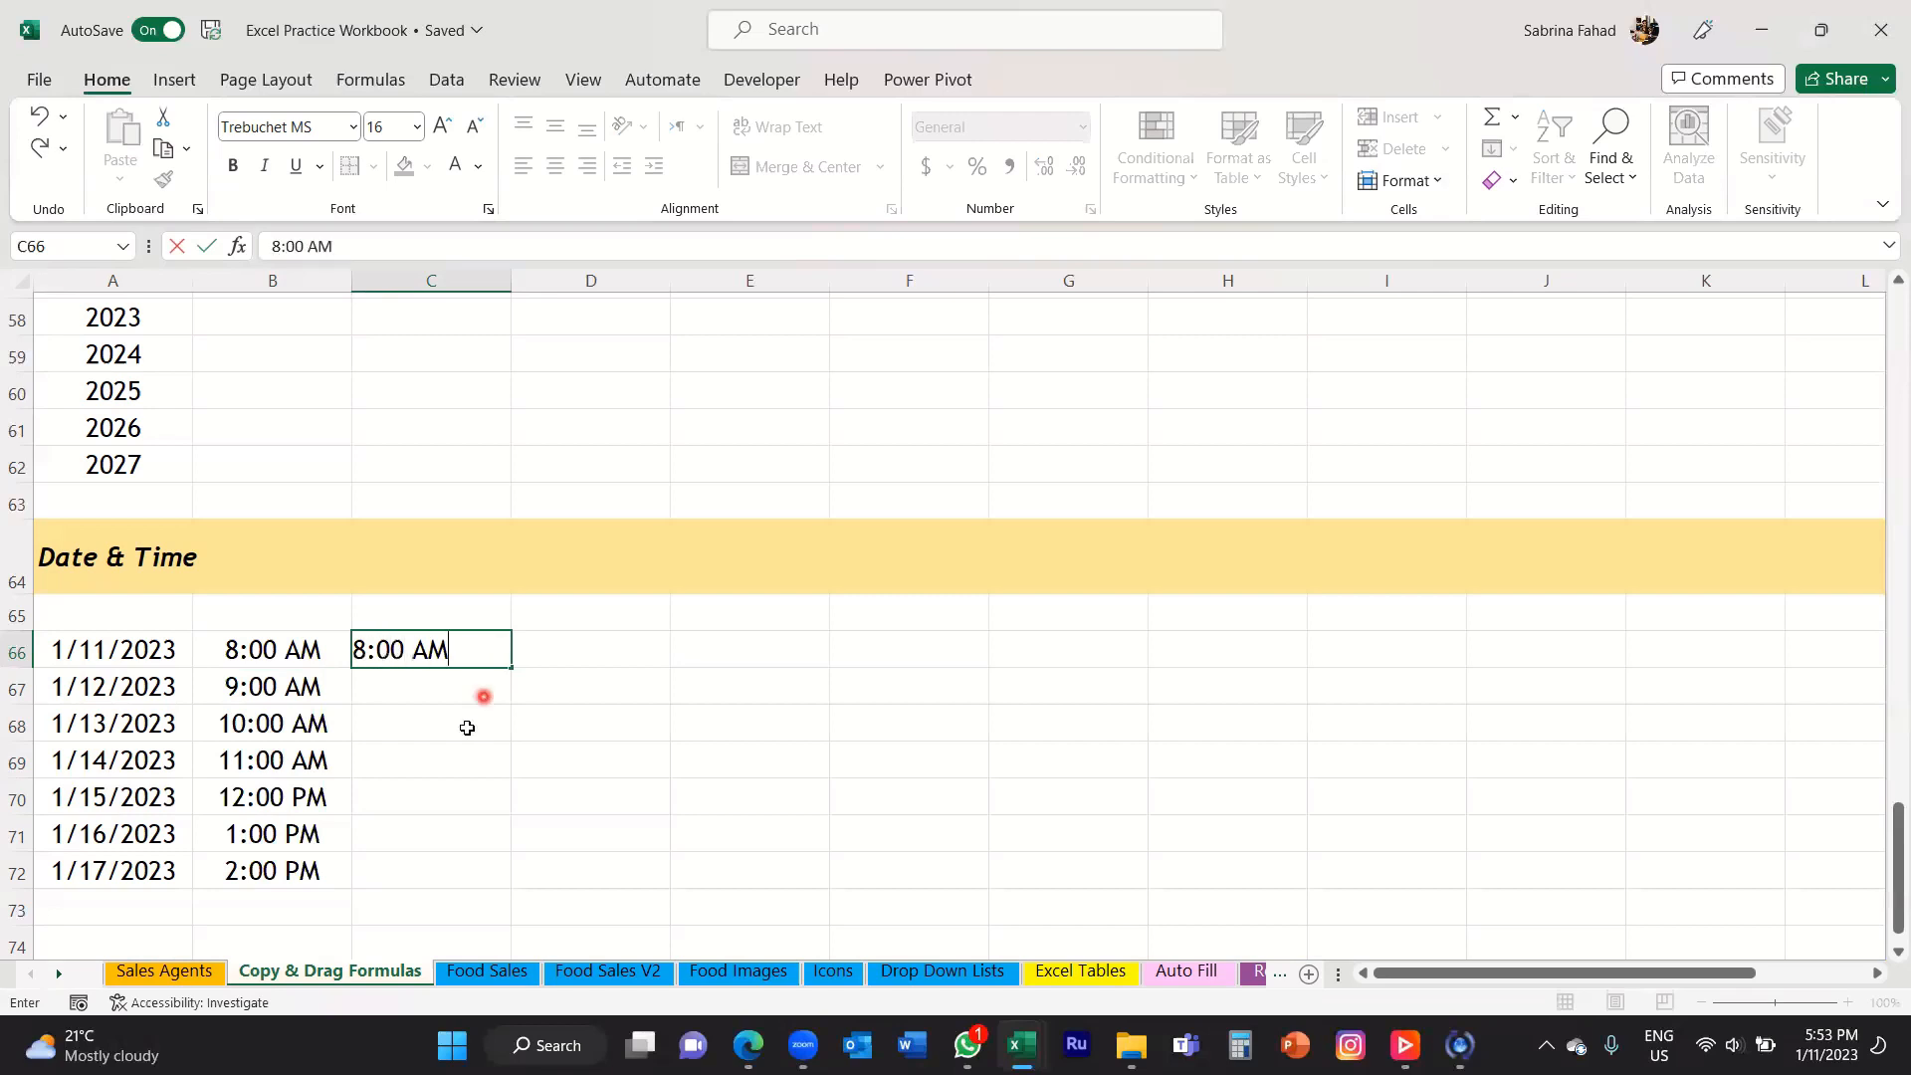
pyautogui.click(476, 692)
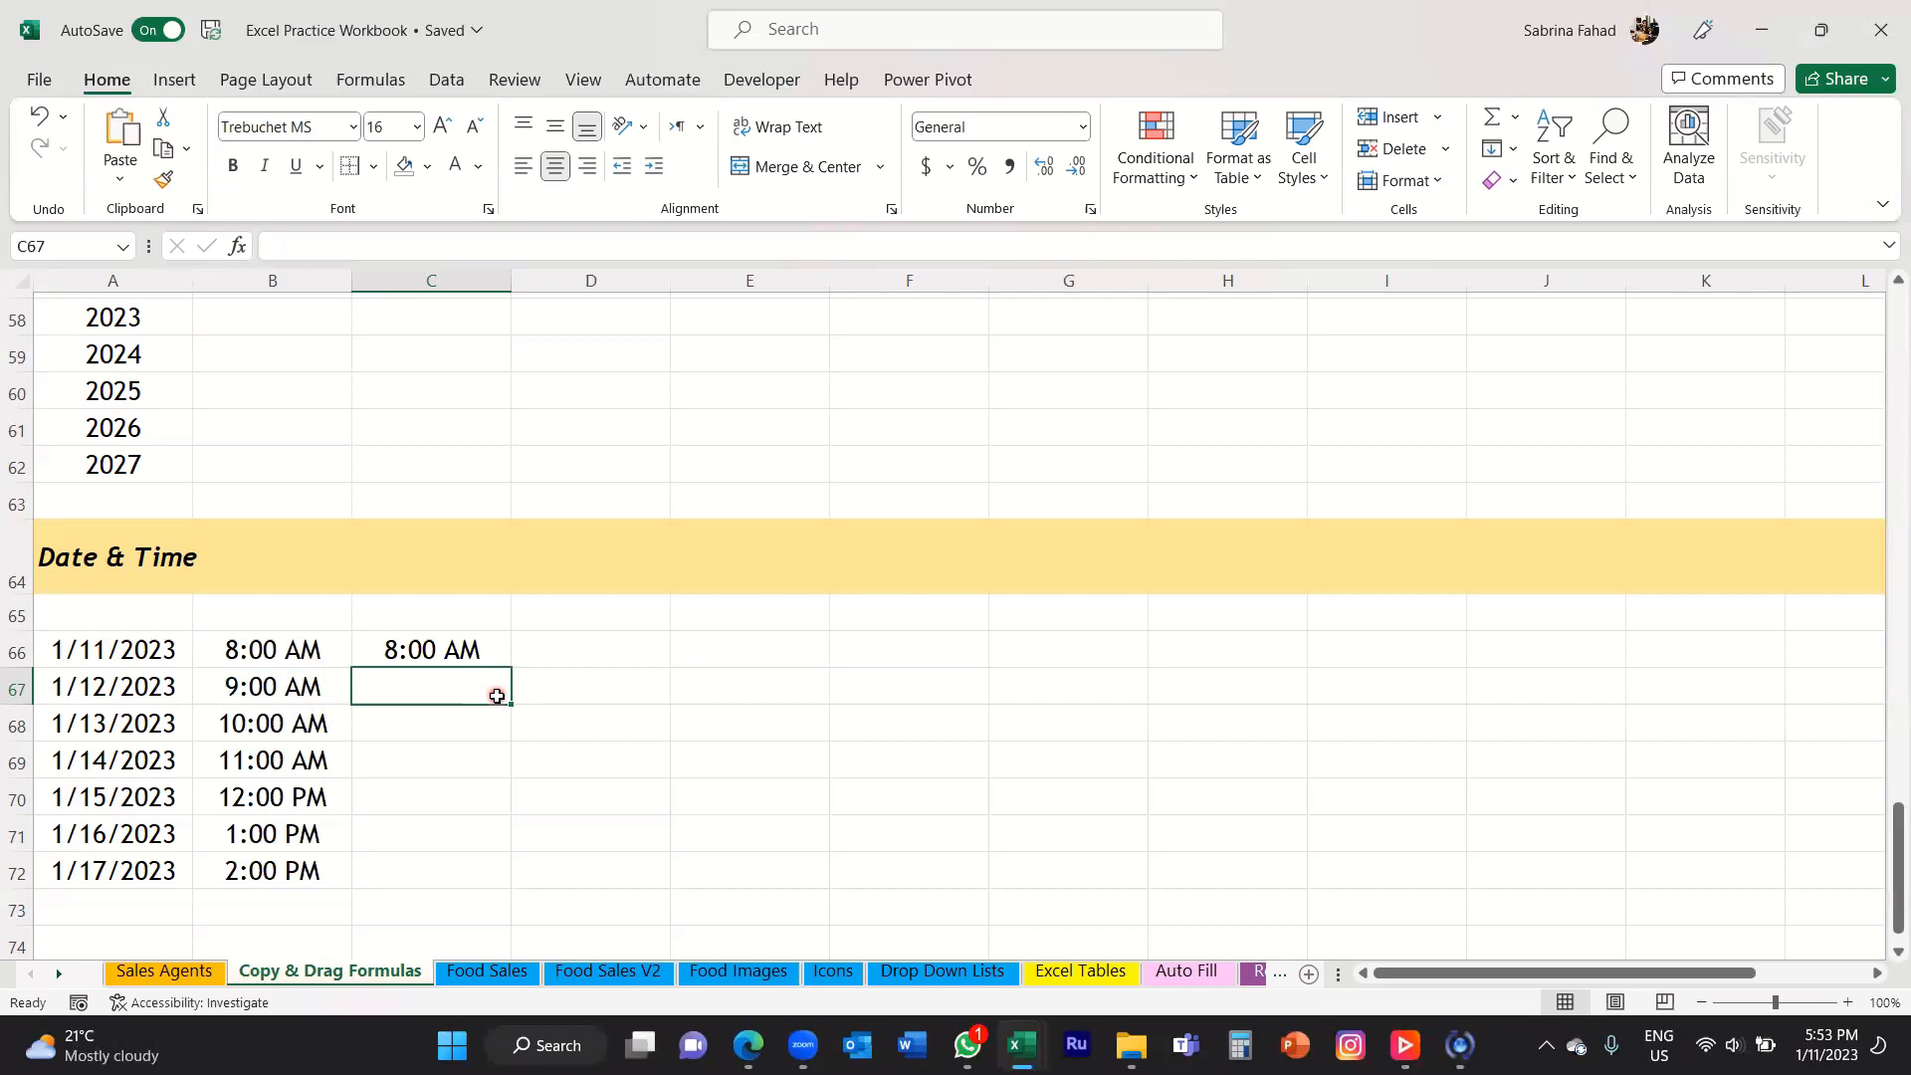
pyautogui.write('8:05 AM')
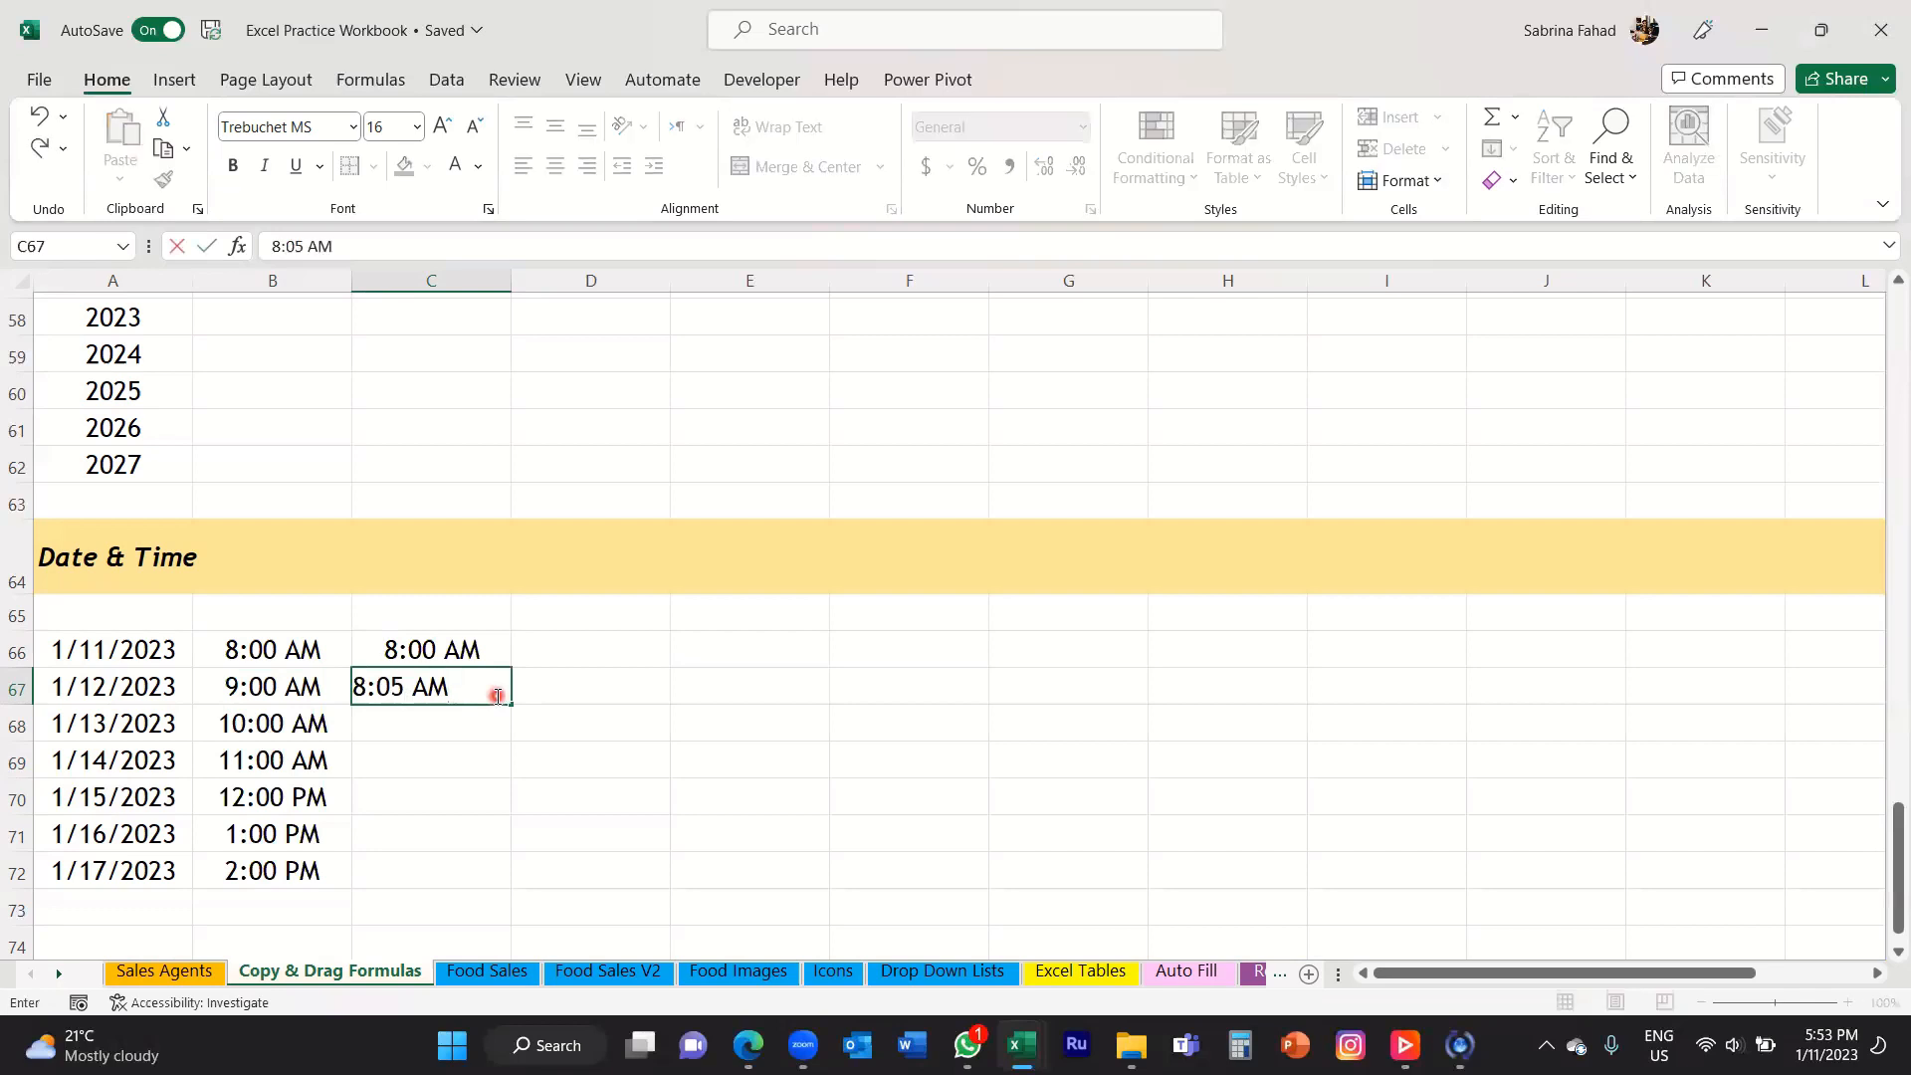
pyautogui.press('Return')
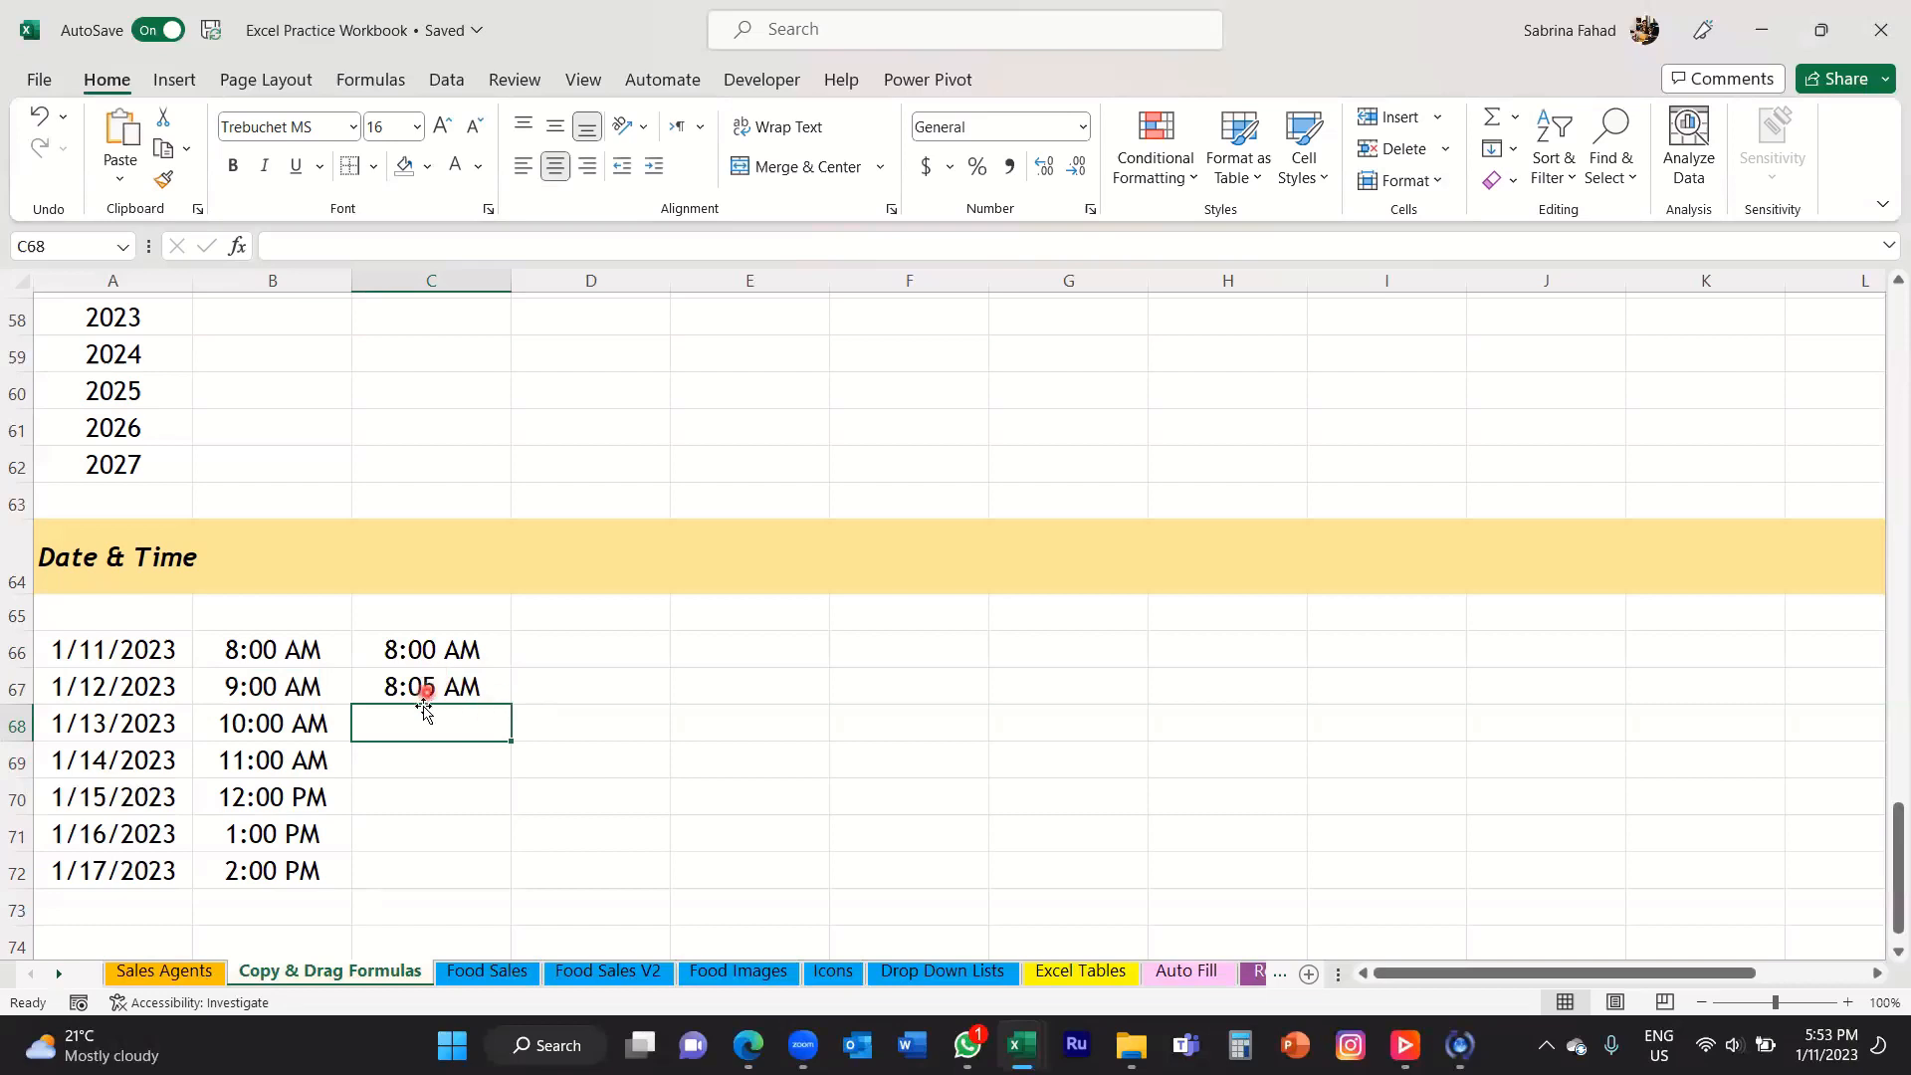
pyautogui.click(498, 648)
pyautogui.moveTo(498, 687); pyautogui.dragTo(513, 886)
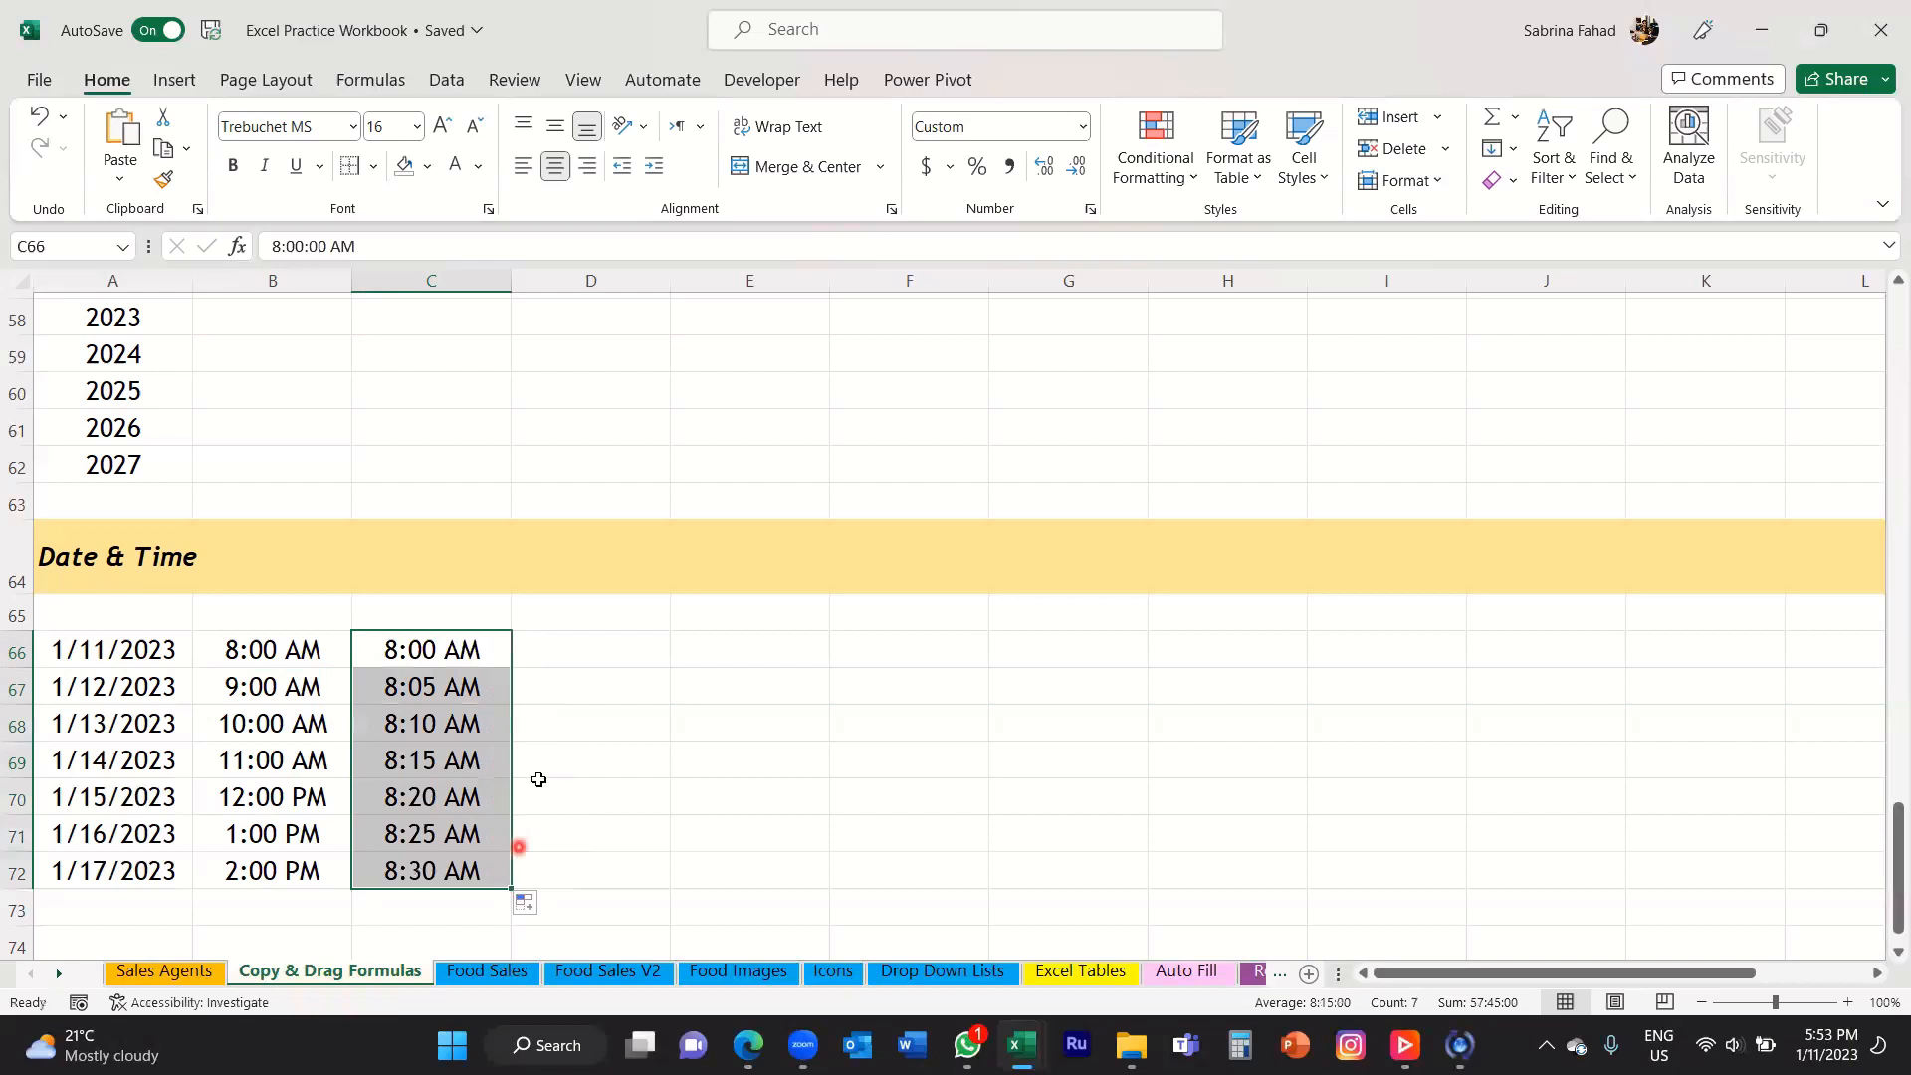
# Enter 8:00 AM in D66 and 8:10 AM in D67, and extend the ten-minute series down to 9:00 AM in D72.
pyautogui.click(632, 645)
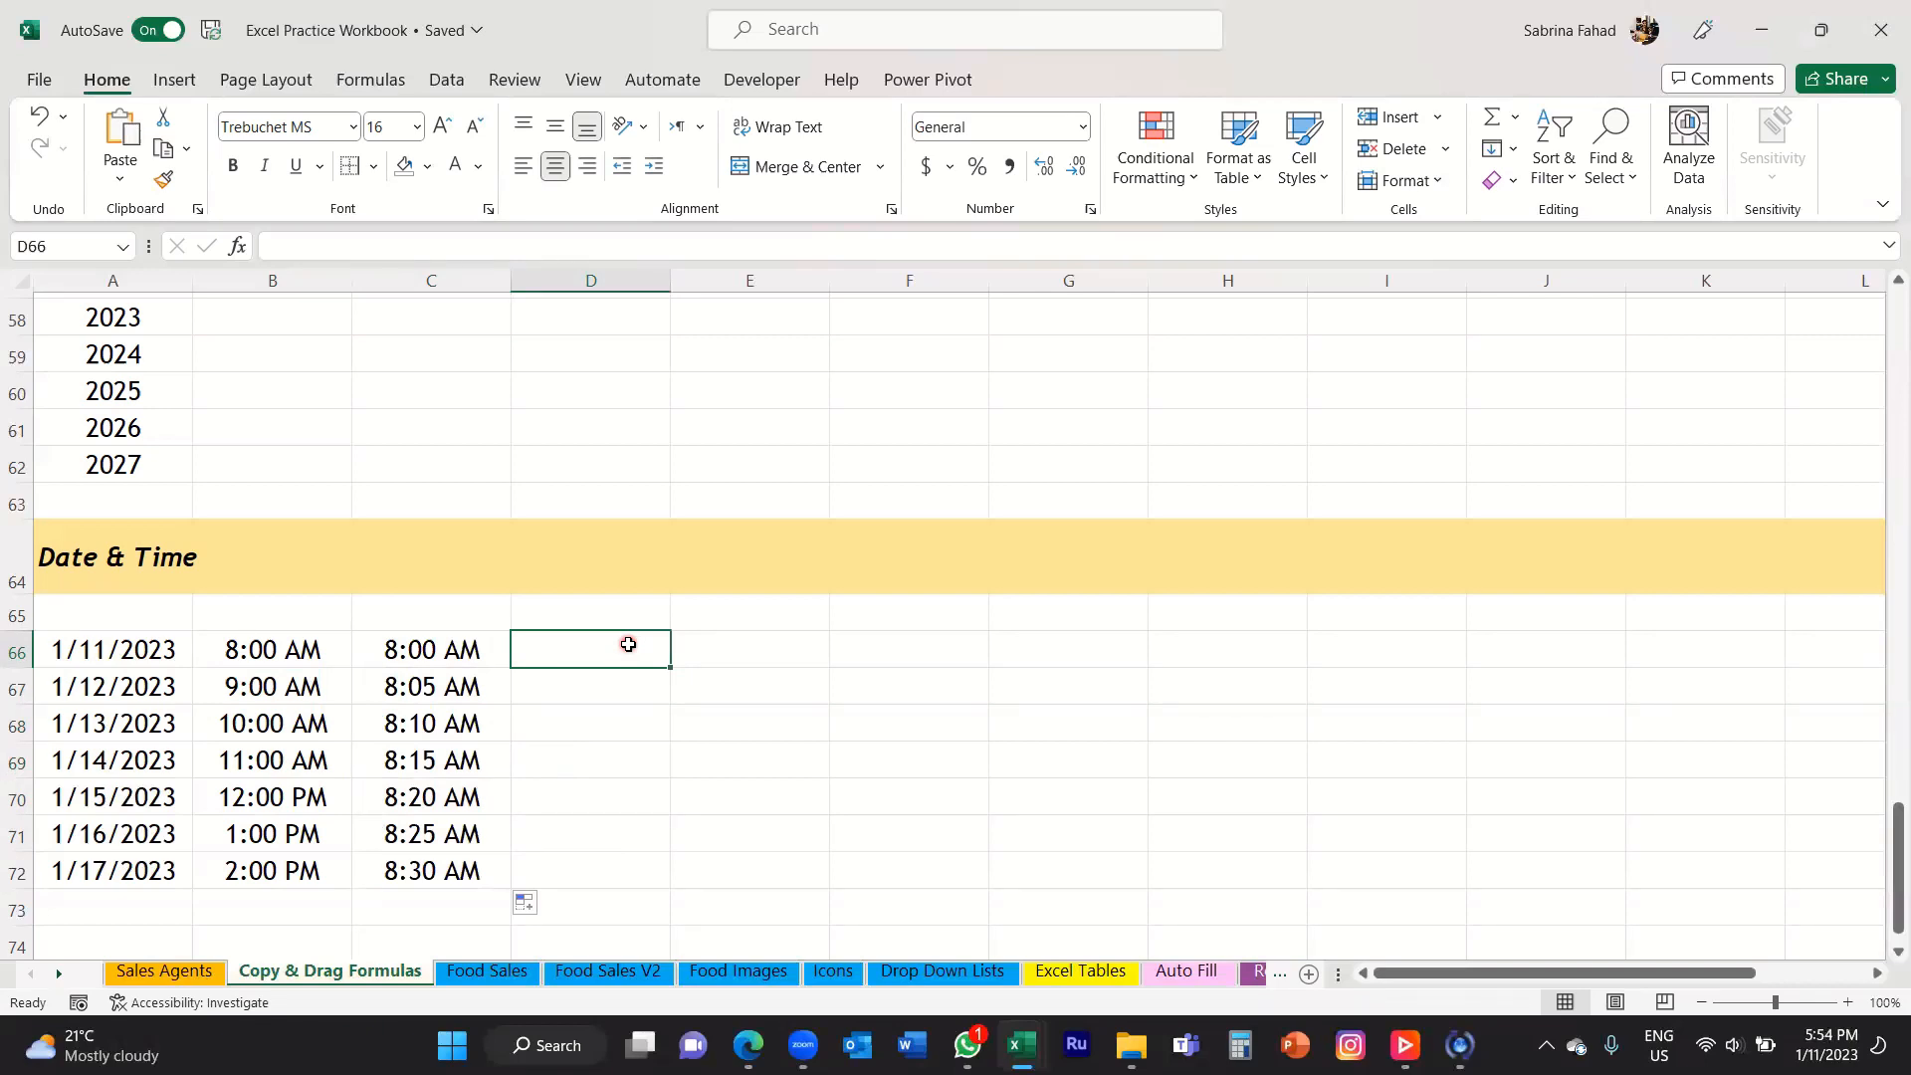
pyautogui.write('8:00 AM')
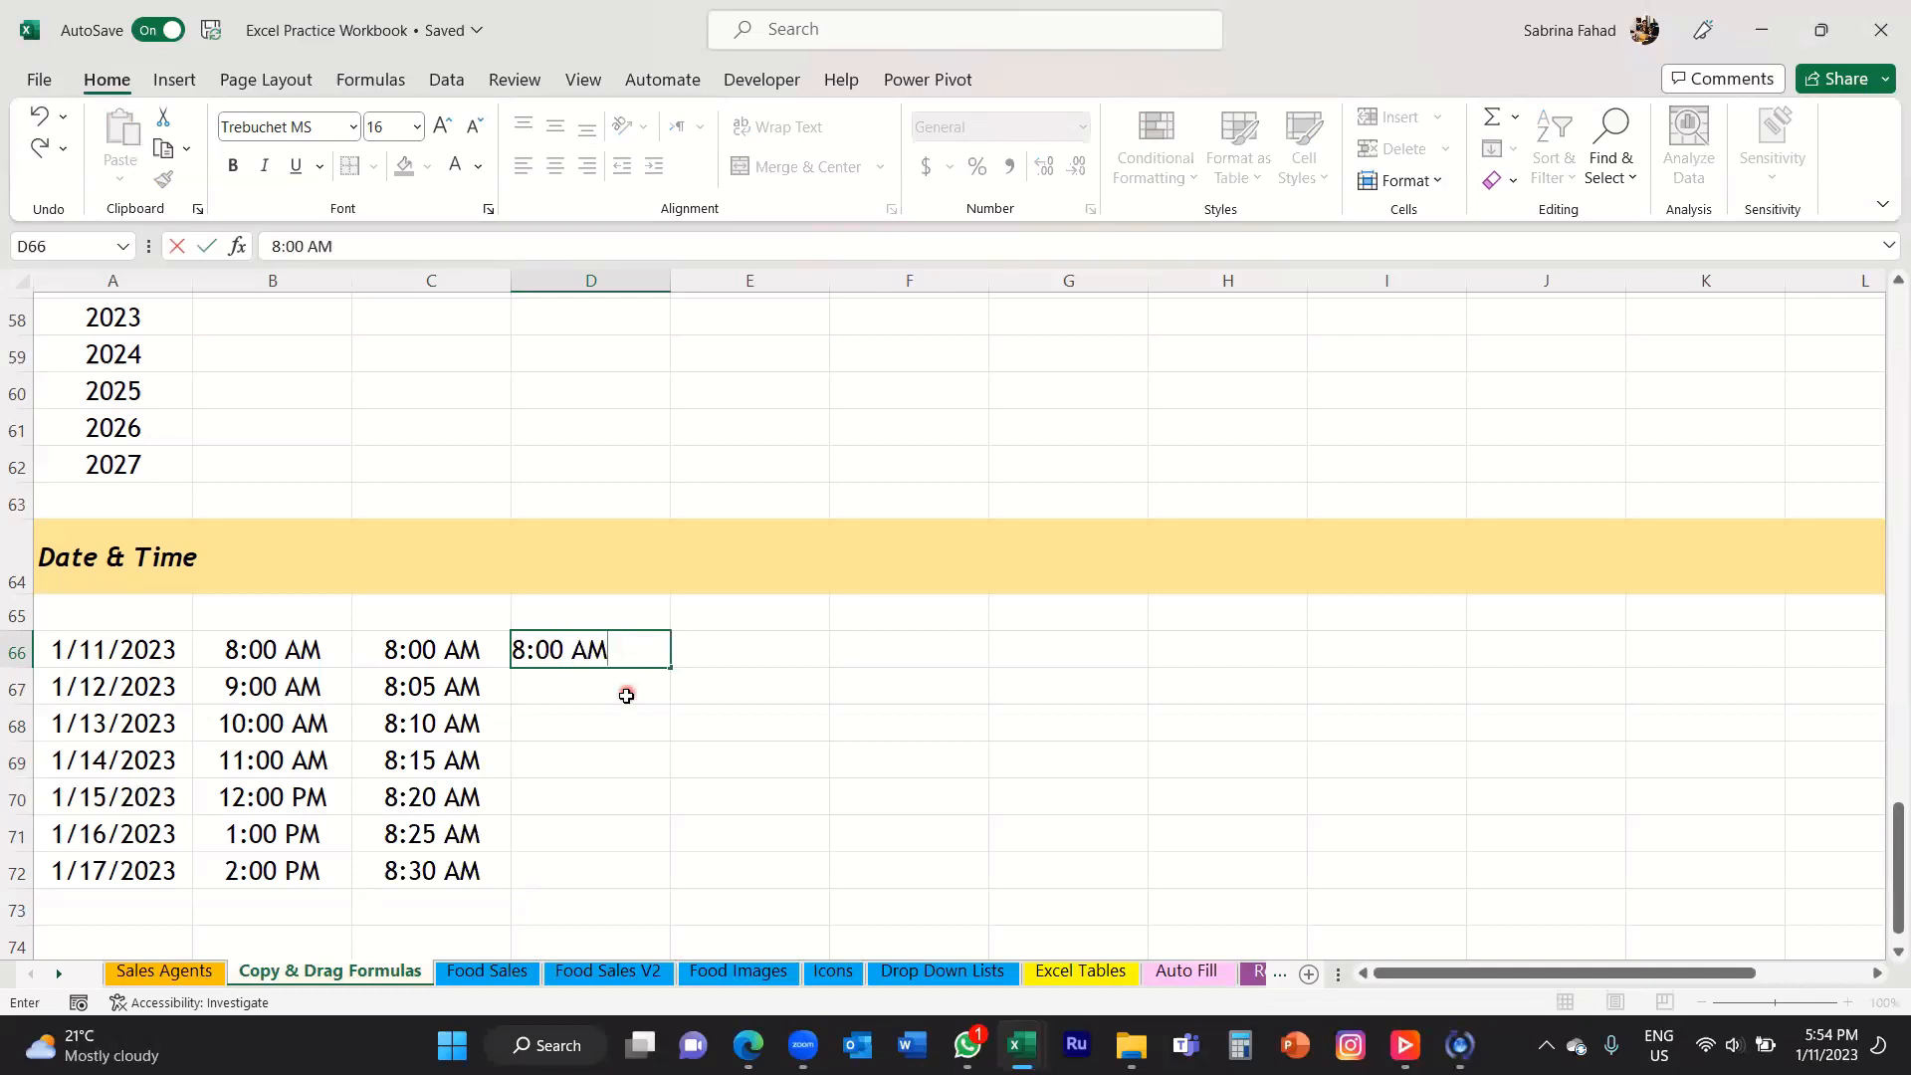
pyautogui.press('Return')
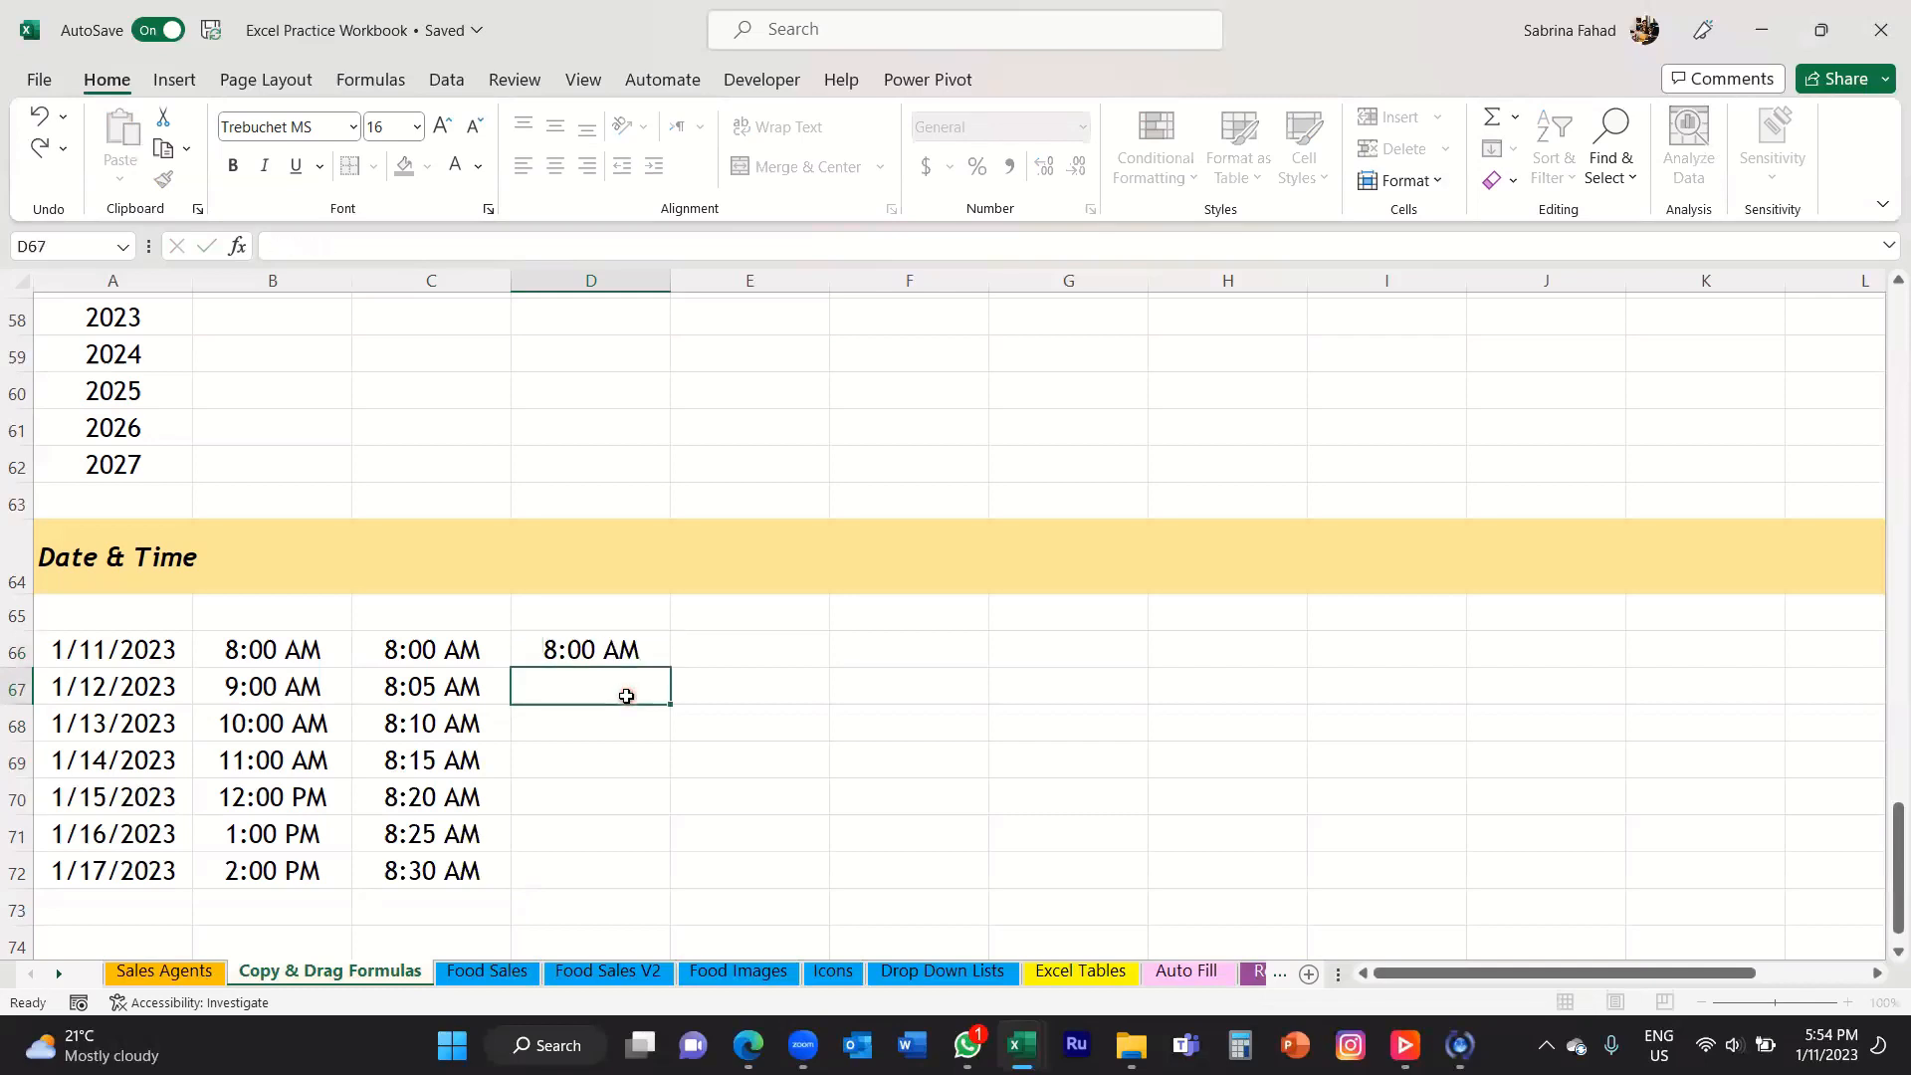
pyautogui.write('8:10 AM')
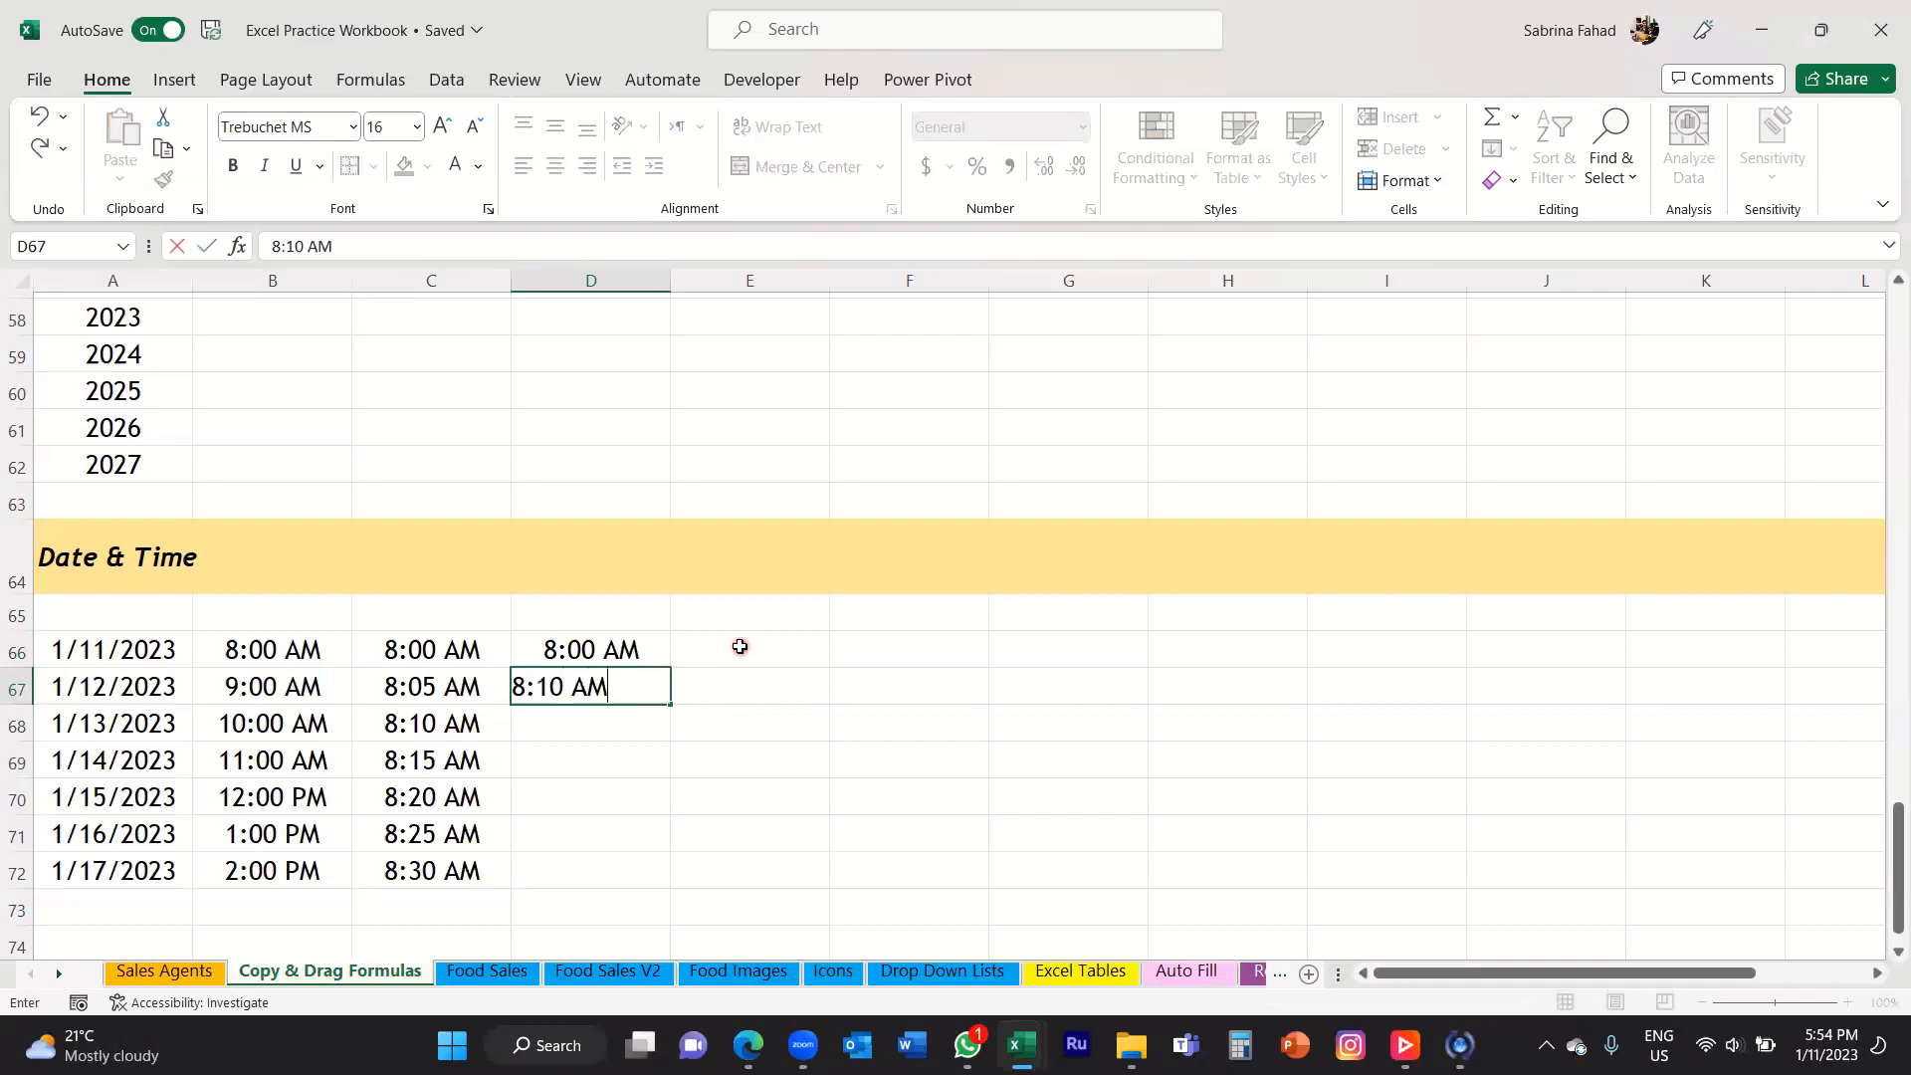
pyautogui.click(740, 647)
pyautogui.moveTo(636, 648); pyautogui.dragTo(664, 884)
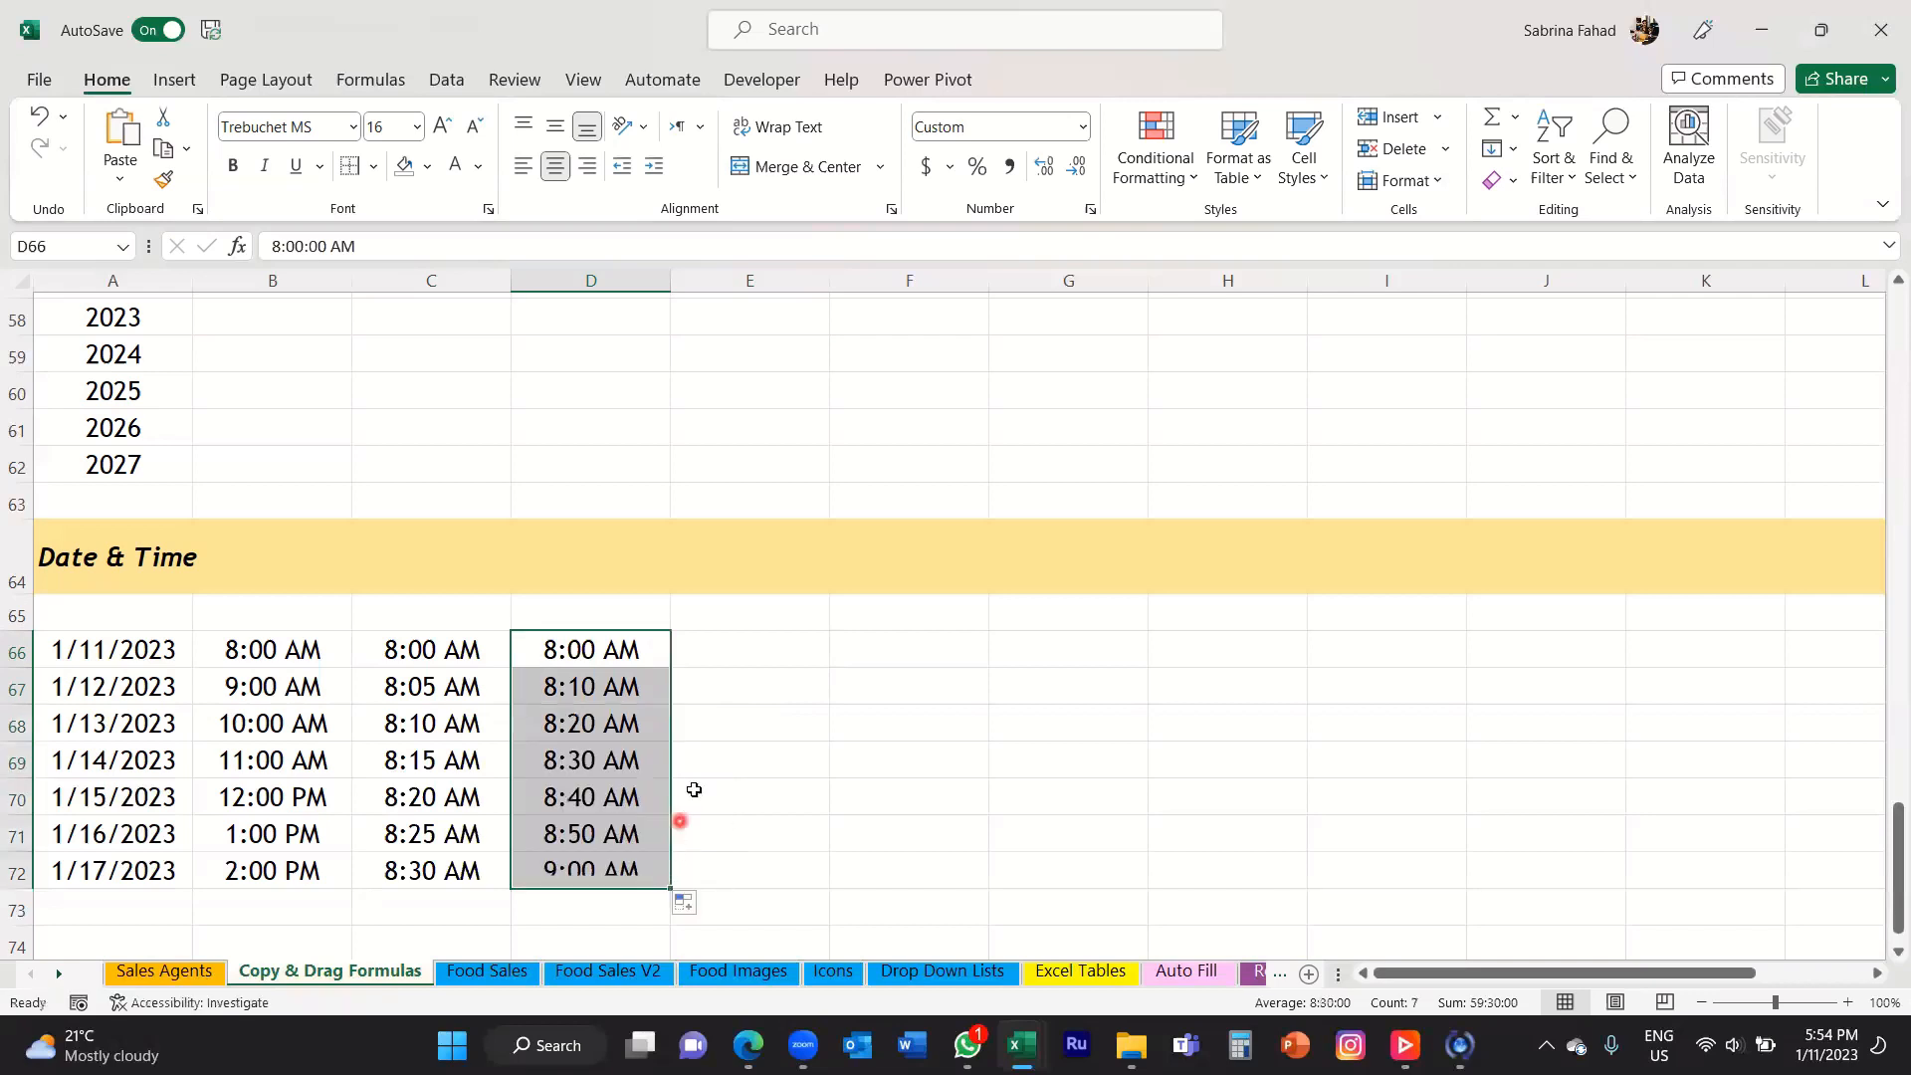
pyautogui.click(791, 647)
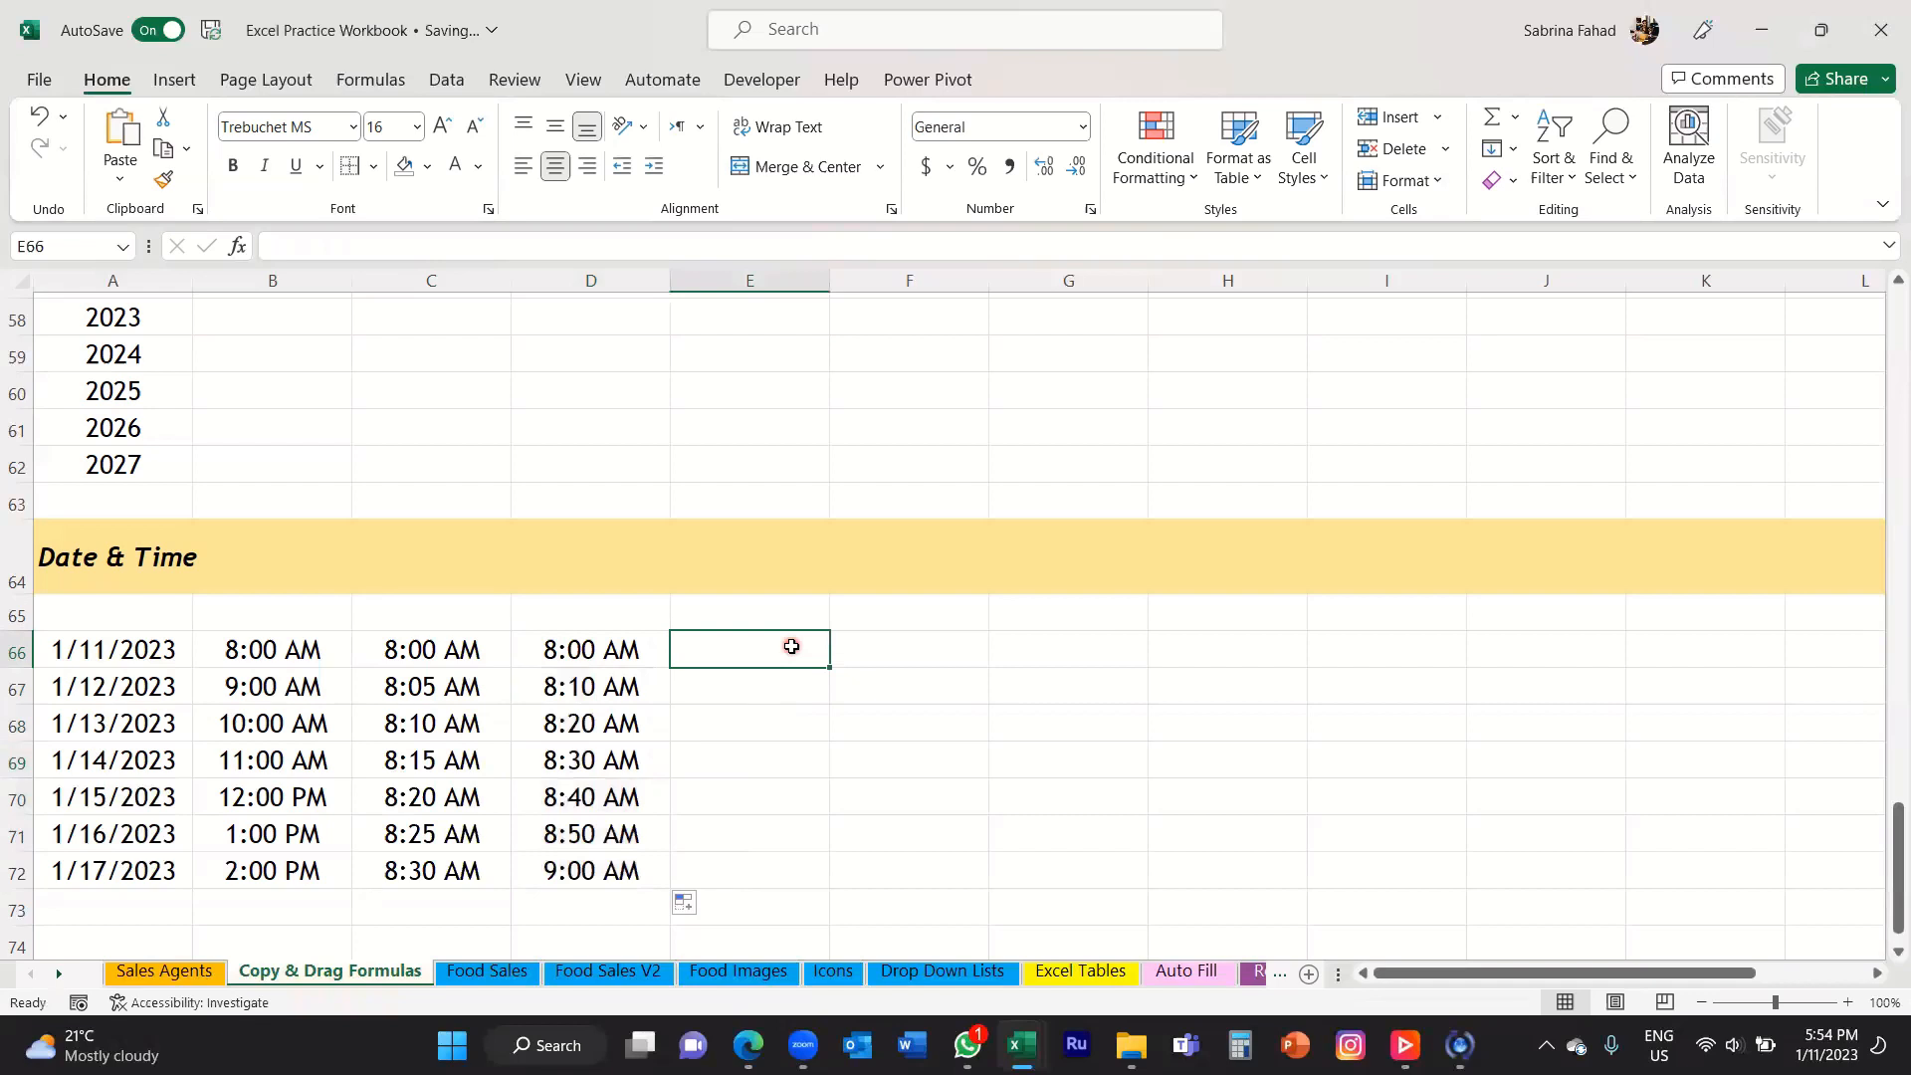